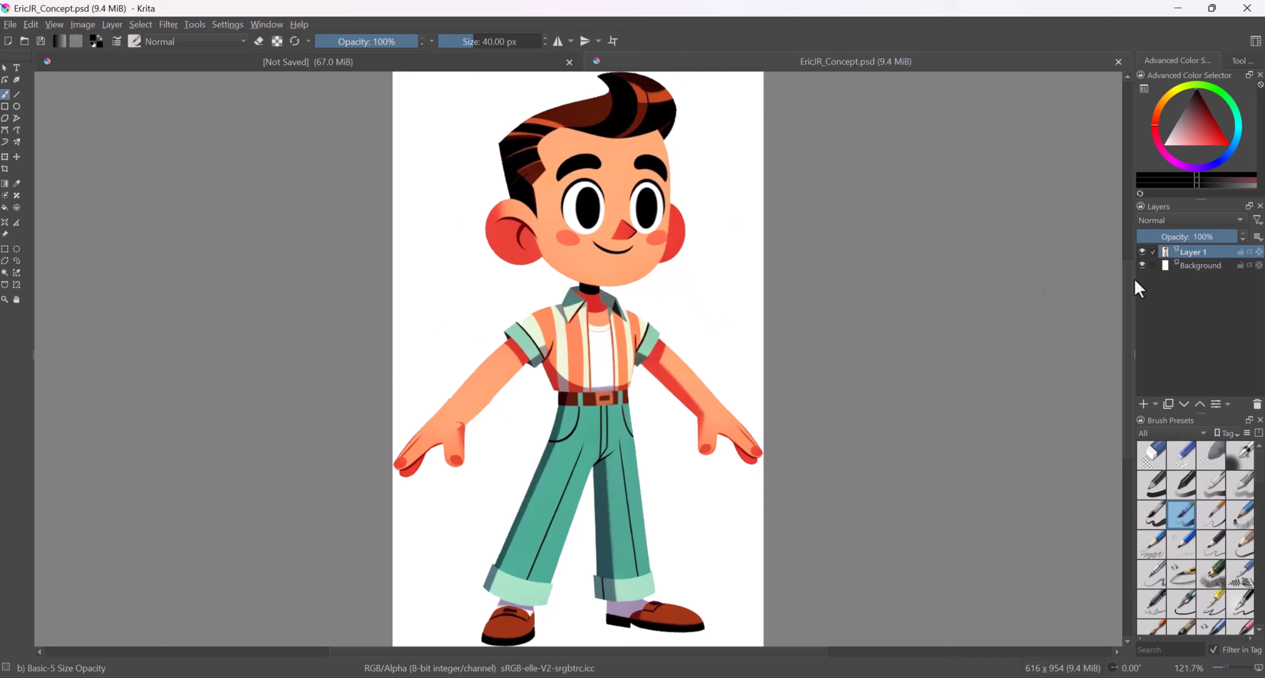
- Hide the Background layer and outline the character's right arm, including its sleeve, with a closed point-by-point selection
click(1143, 266)
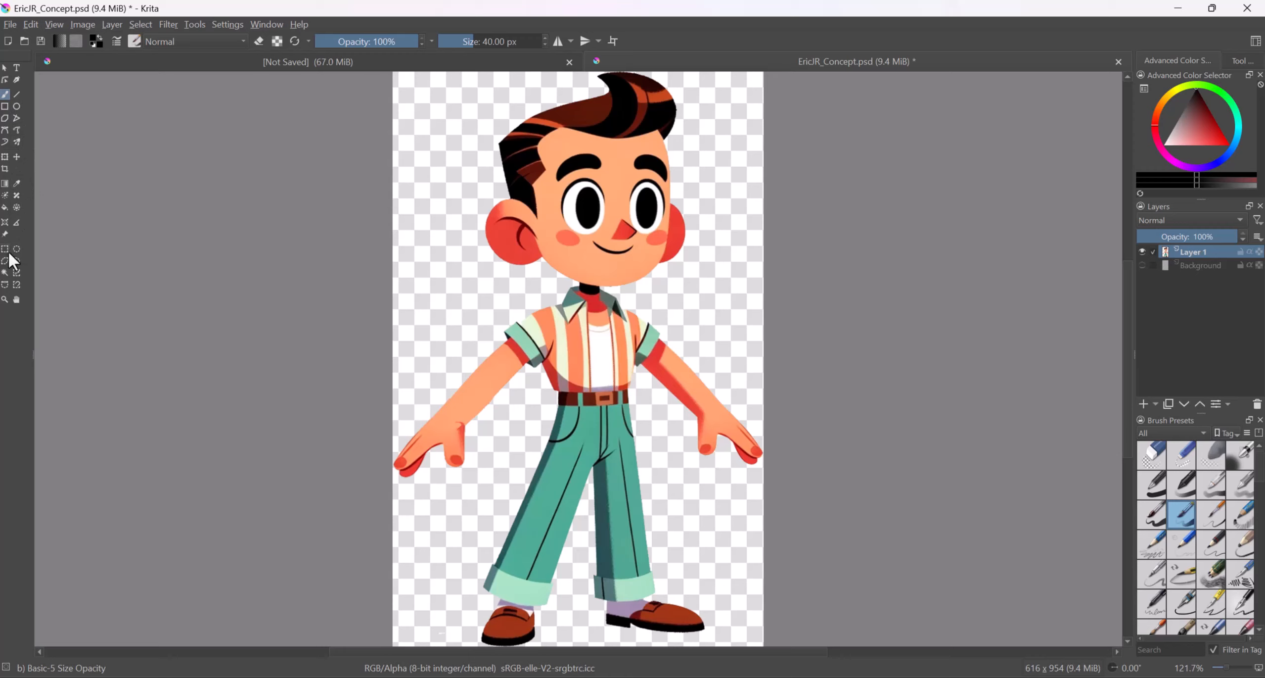
click(5, 284)
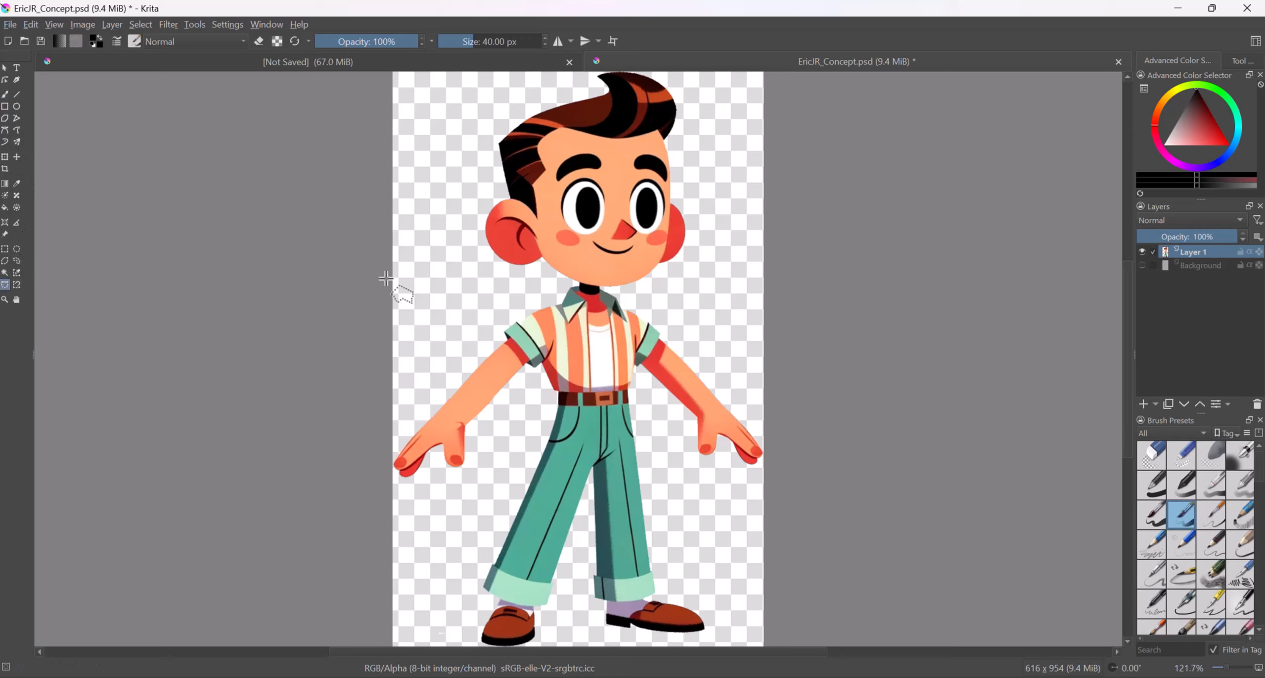
click(515, 298)
click(544, 305)
click(550, 363)
click(508, 464)
click(389, 538)
click(359, 408)
click(481, 310)
click(515, 299)
- Cut the selected right arm, paste it onto its own layer, and check that layer by toggling its visibility
key(Delete)
key(ctrl+v)
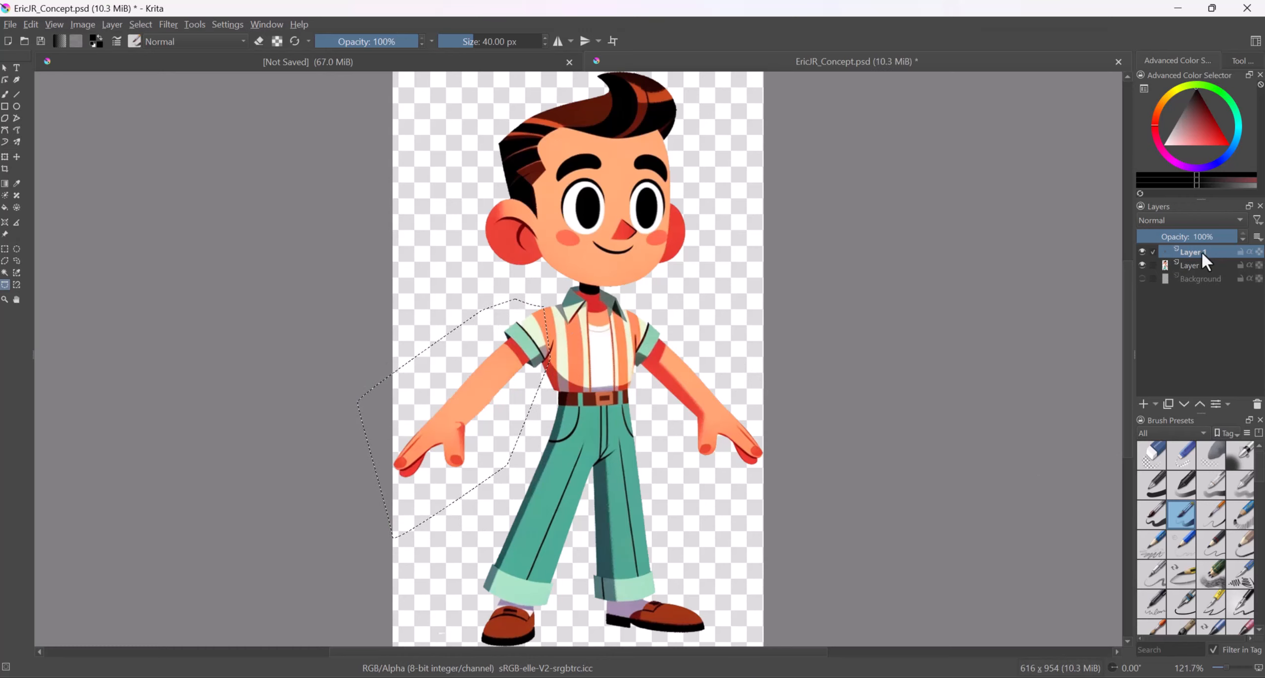
click(1142, 252)
click(1141, 251)
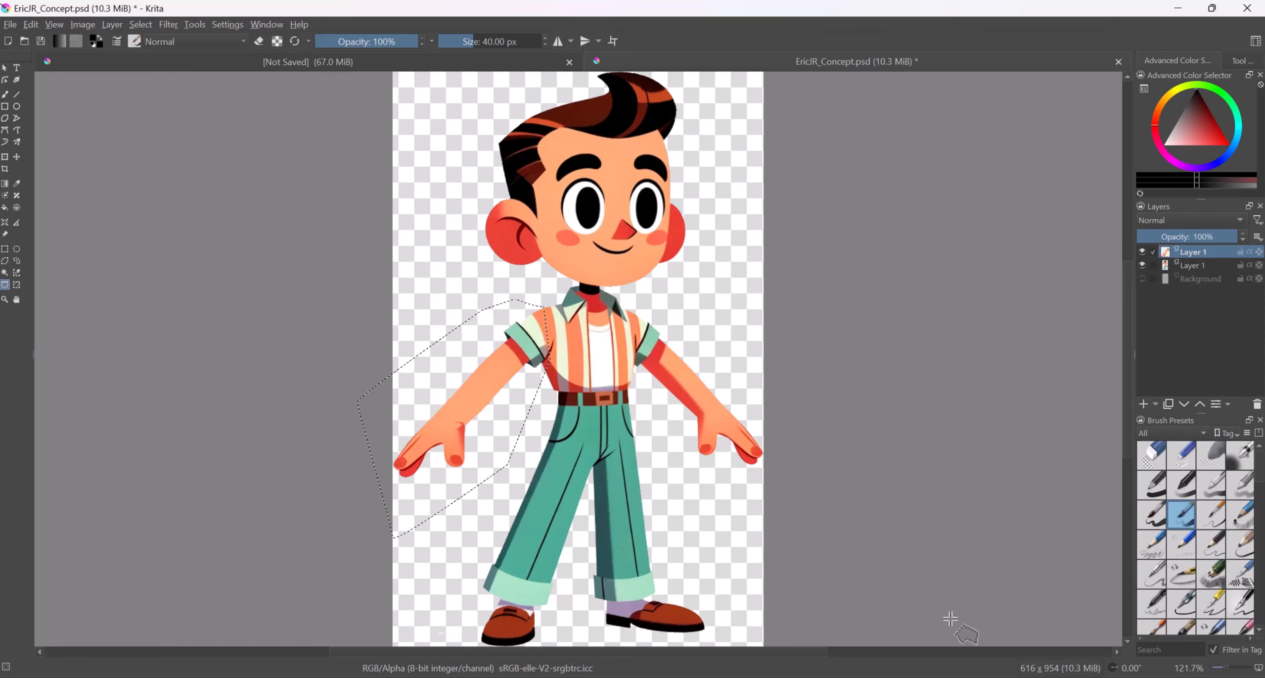
- Switch to Eric JR.psd in Photoshop and inspect the hidden Layer 2 and the separated body parts
click(984, 619)
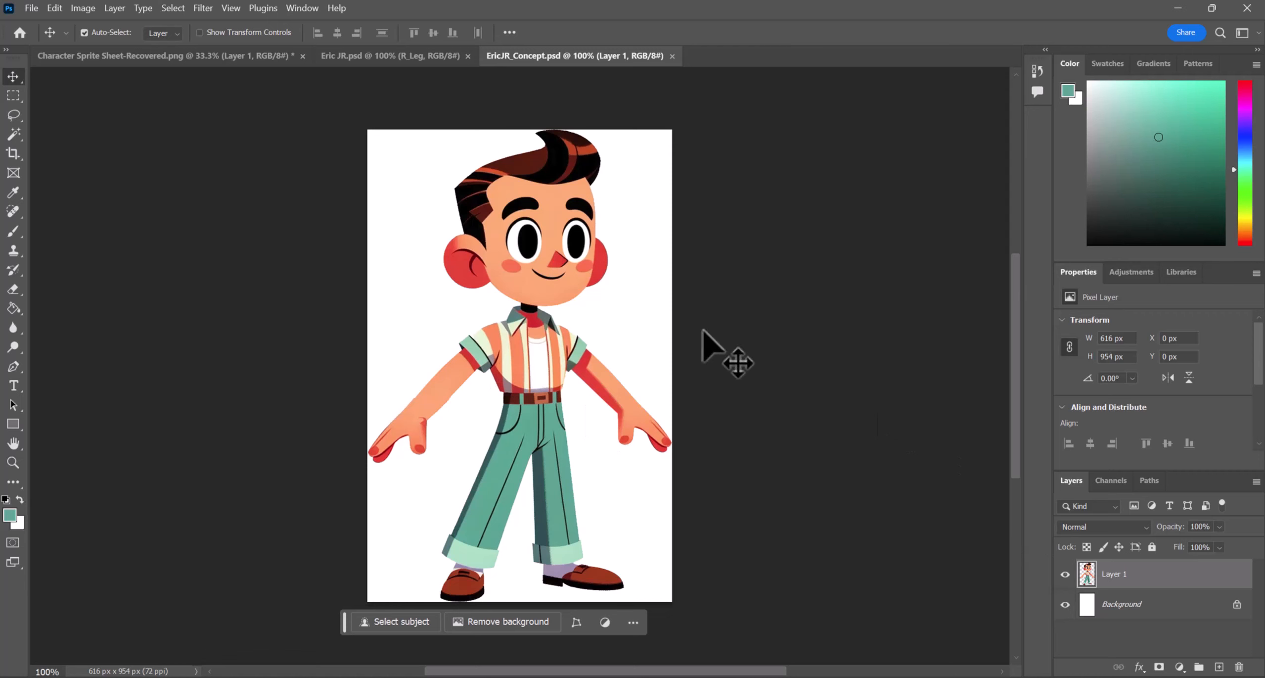
click(426, 56)
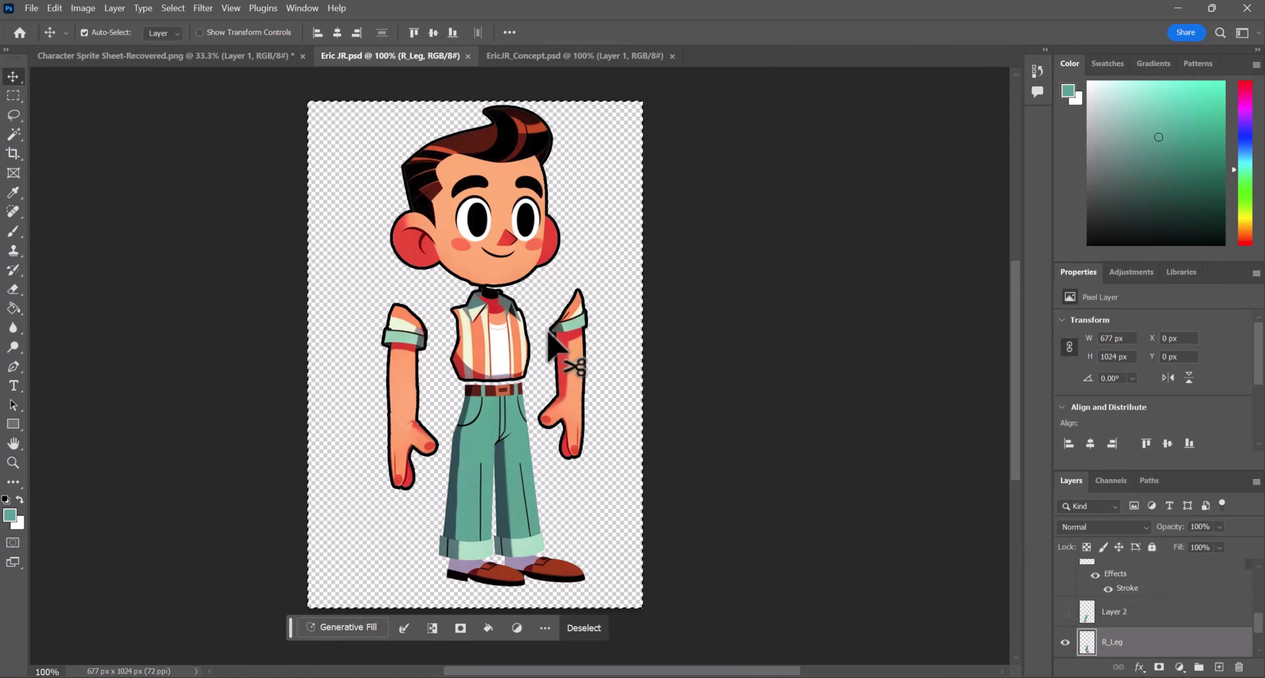
click(1065, 611)
click(1065, 611)
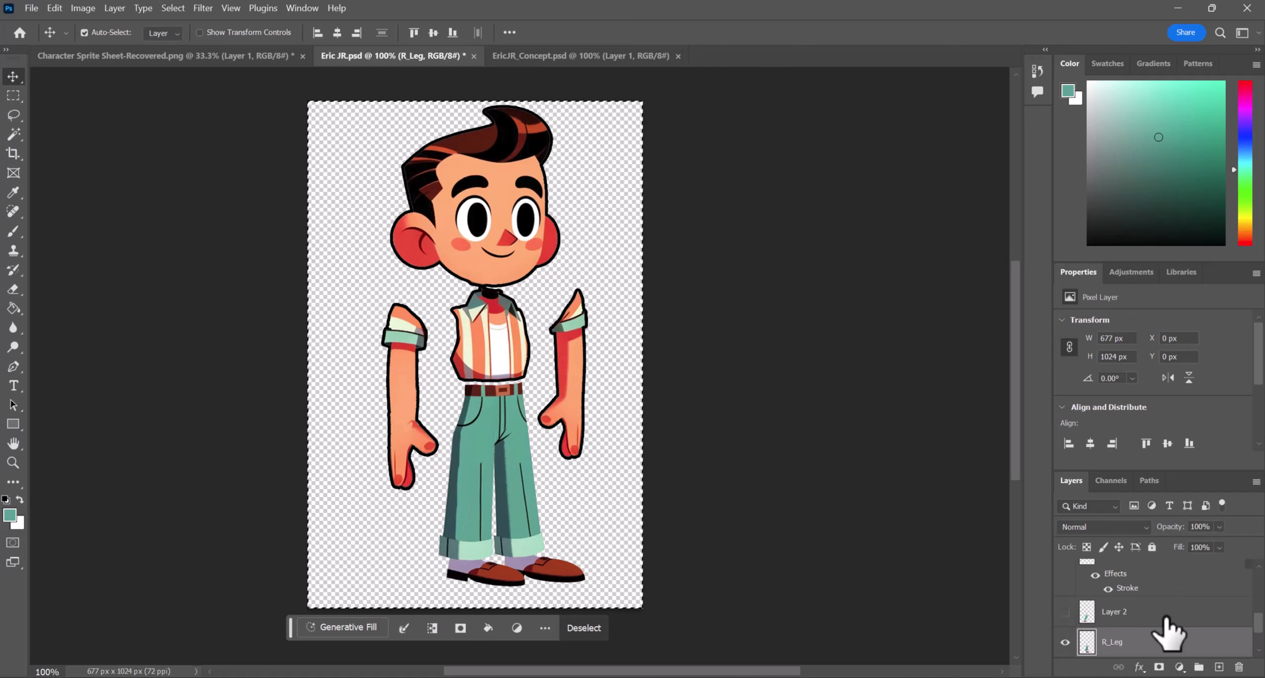
key(z)
click(504, 381)
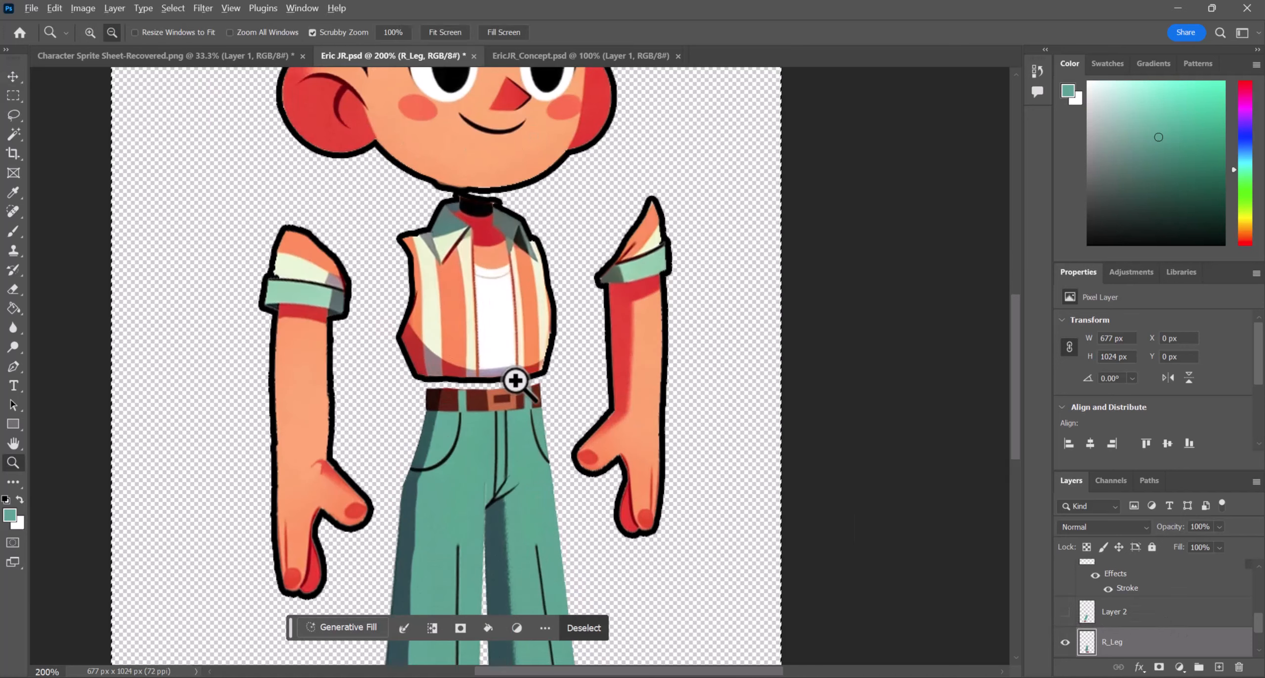
alt+click(517, 376)
scroll(1182, 602, up, 2)
scroll(1178, 604, down, 2)
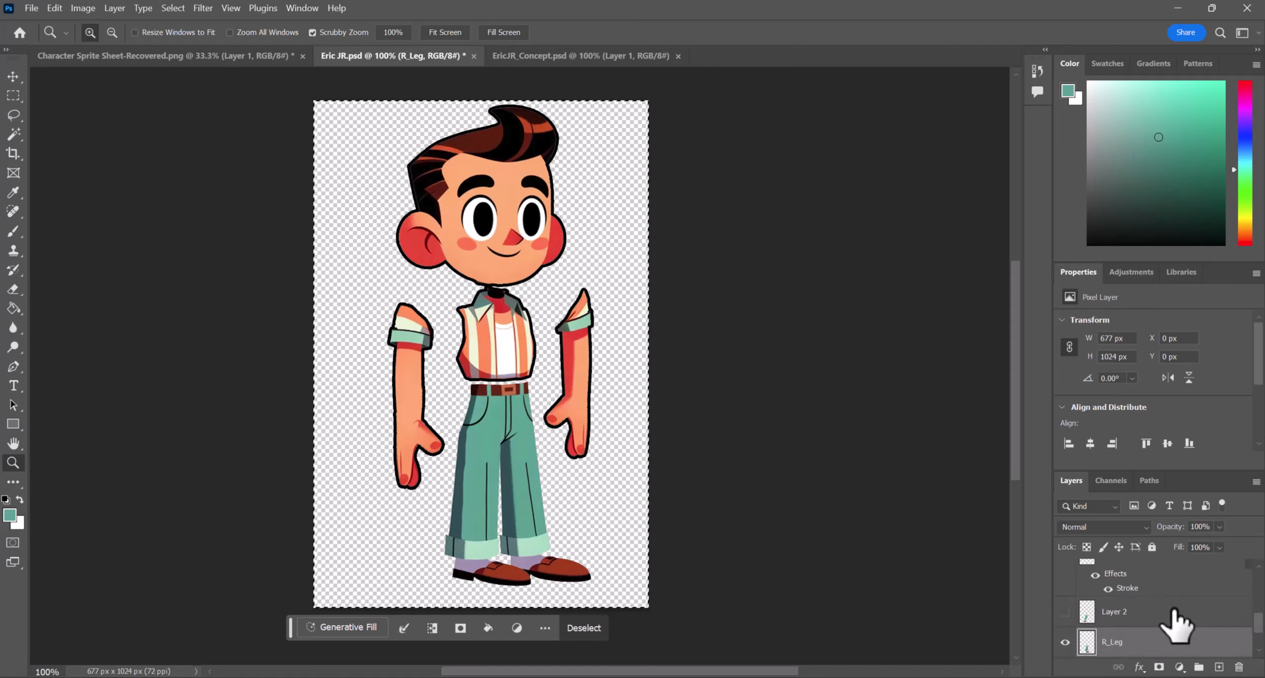
- Delete the hidden Layer 2 from the Eric JR.psd document
scroll(1197, 638, down, 1)
drag(1242, 662, 1240, 666)
scroll(1163, 621, up, 2)
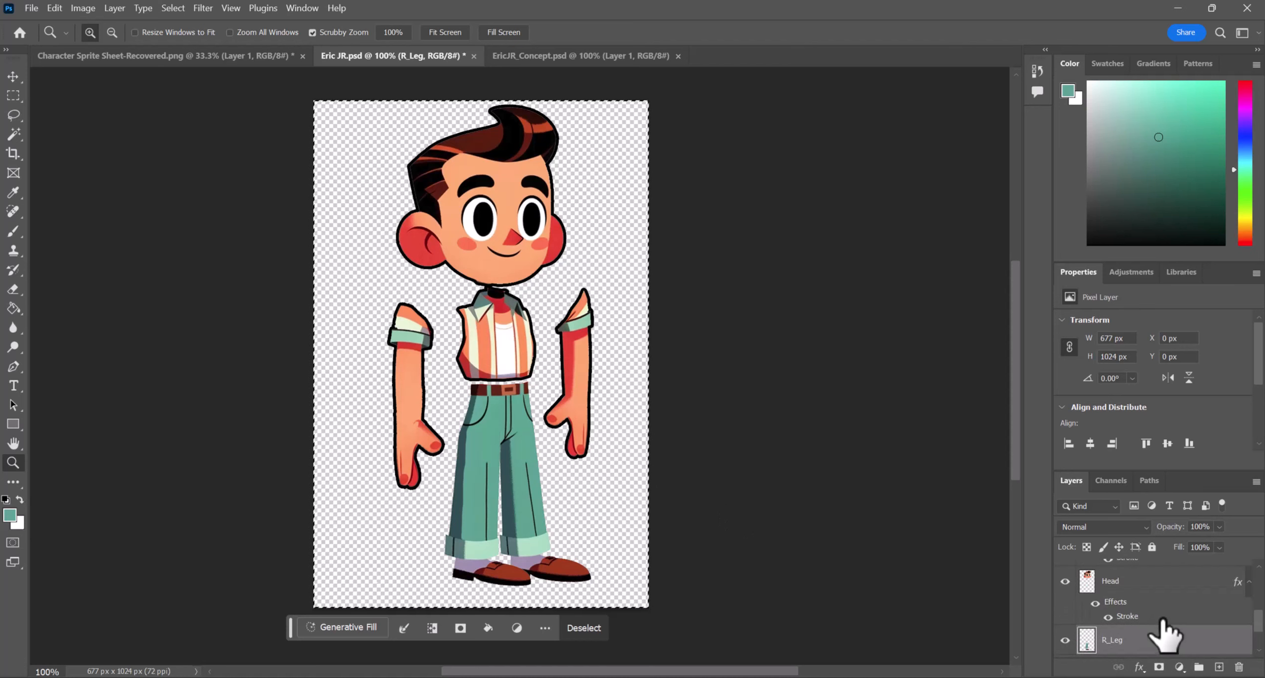
scroll(1156, 615, down, 1)
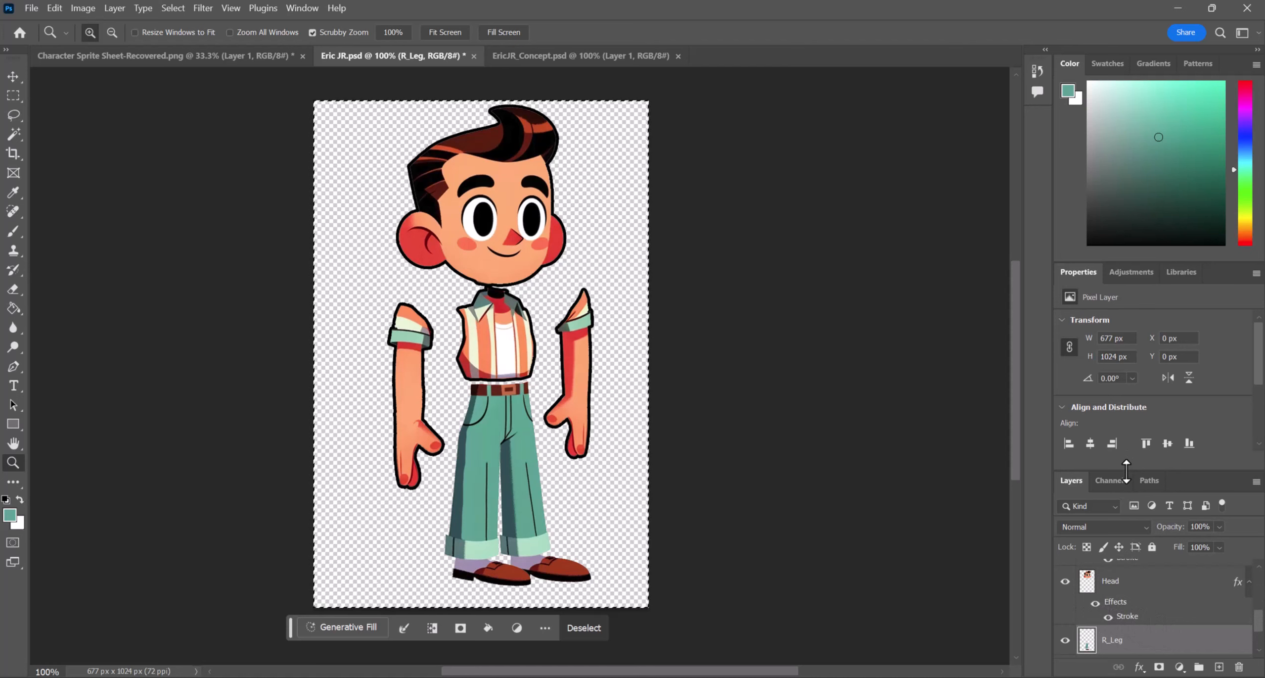
- Enlarge the layer list and check the Torso, L_Arm and Head layers by toggling their visibility
drag(1130, 470, 1135, 198)
scroll(1138, 549, up, 1)
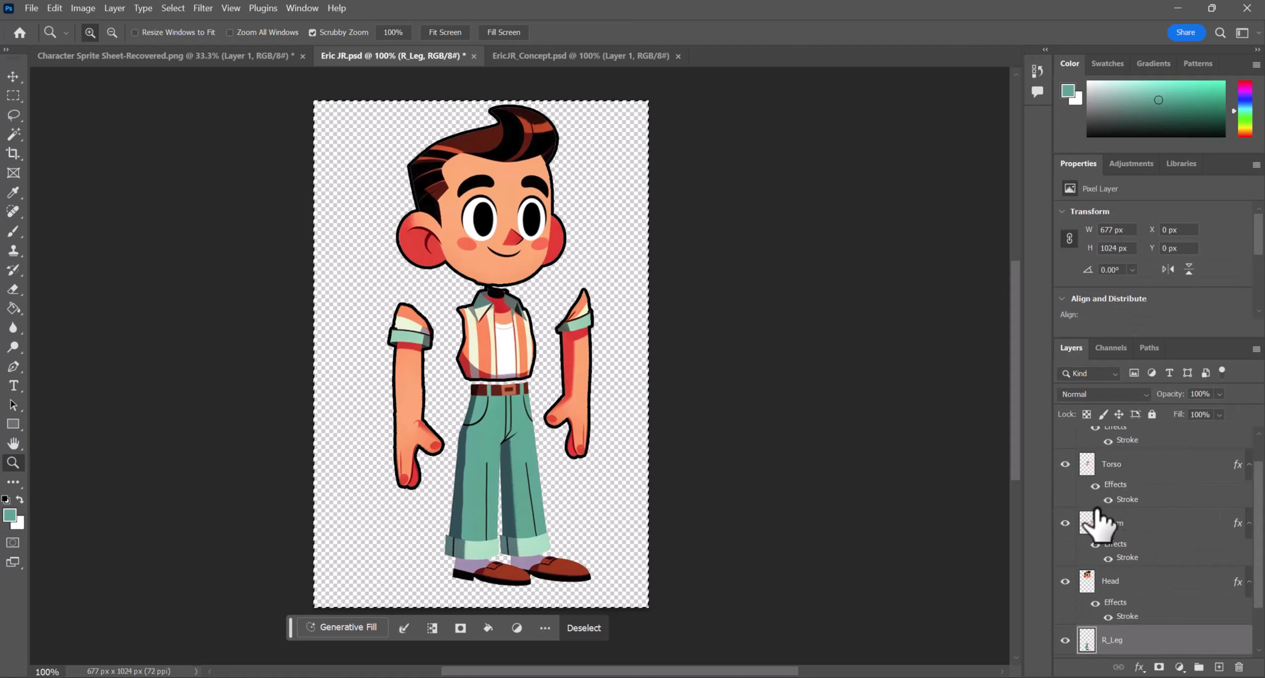
click(1065, 464)
click(1065, 464)
click(1065, 523)
click(1065, 523)
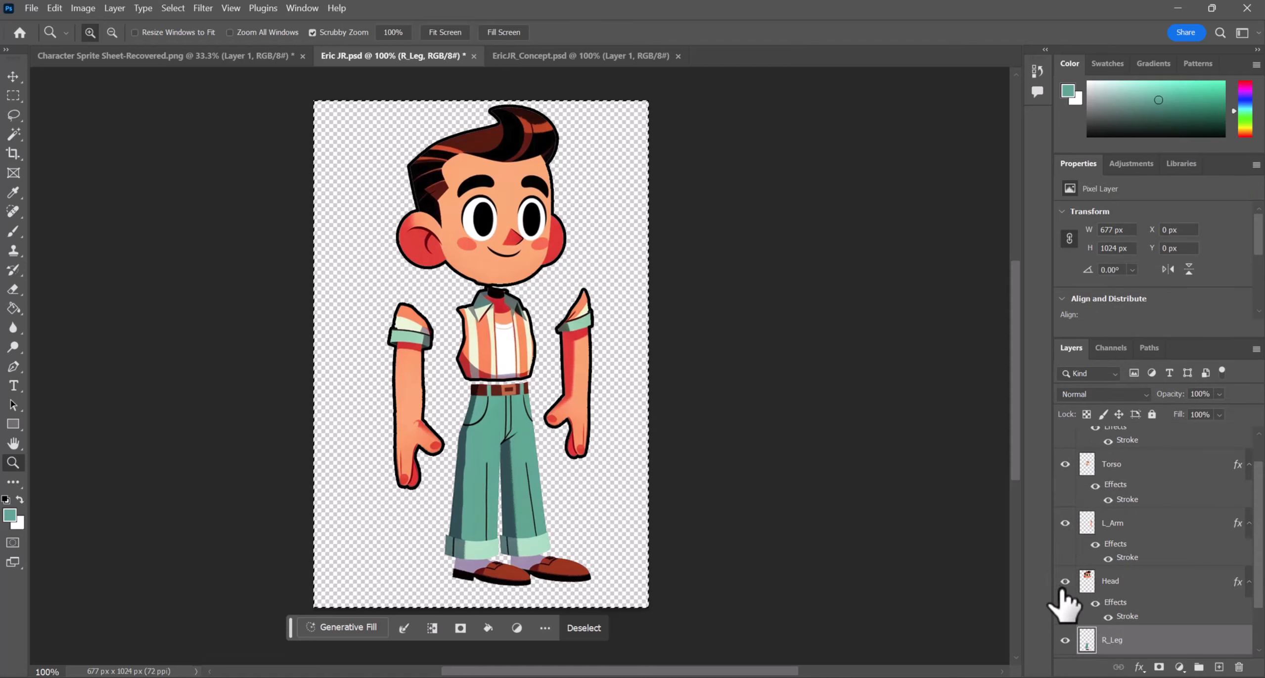
click(1065, 581)
click(1065, 580)
scroll(1167, 584, down, 1)
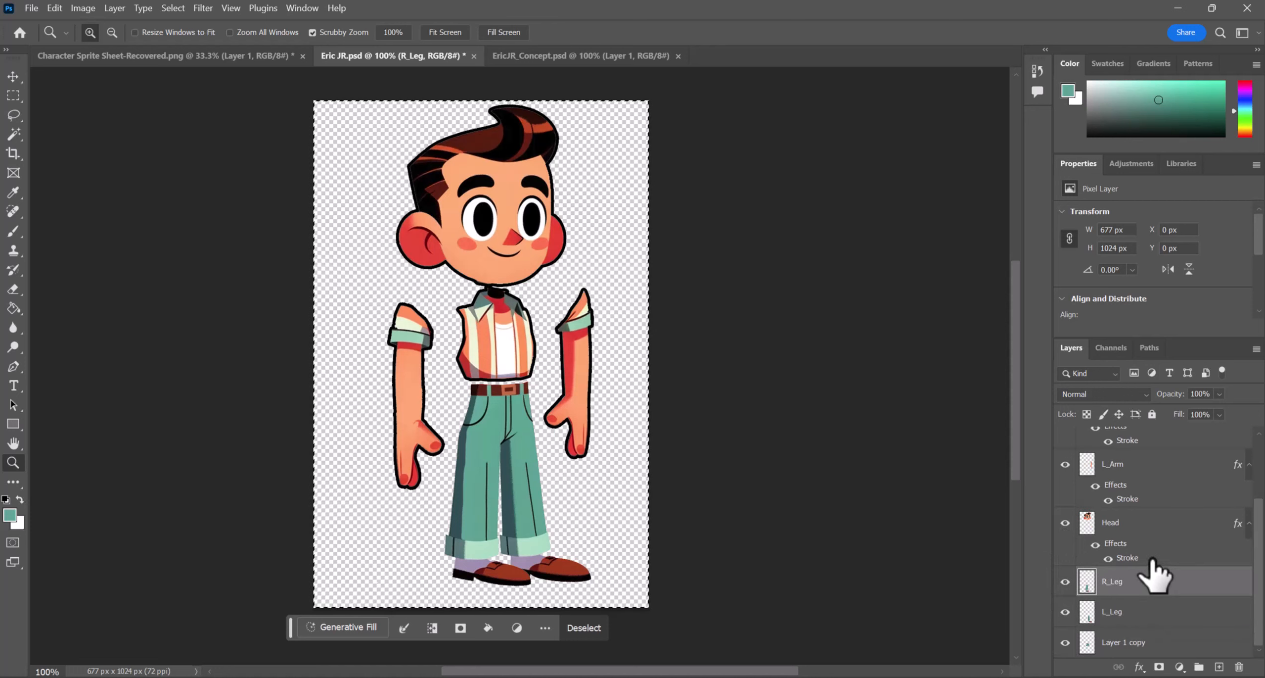
- Add a 6 px black outside Stroke effect to the R_Leg layer
double_click(1168, 582)
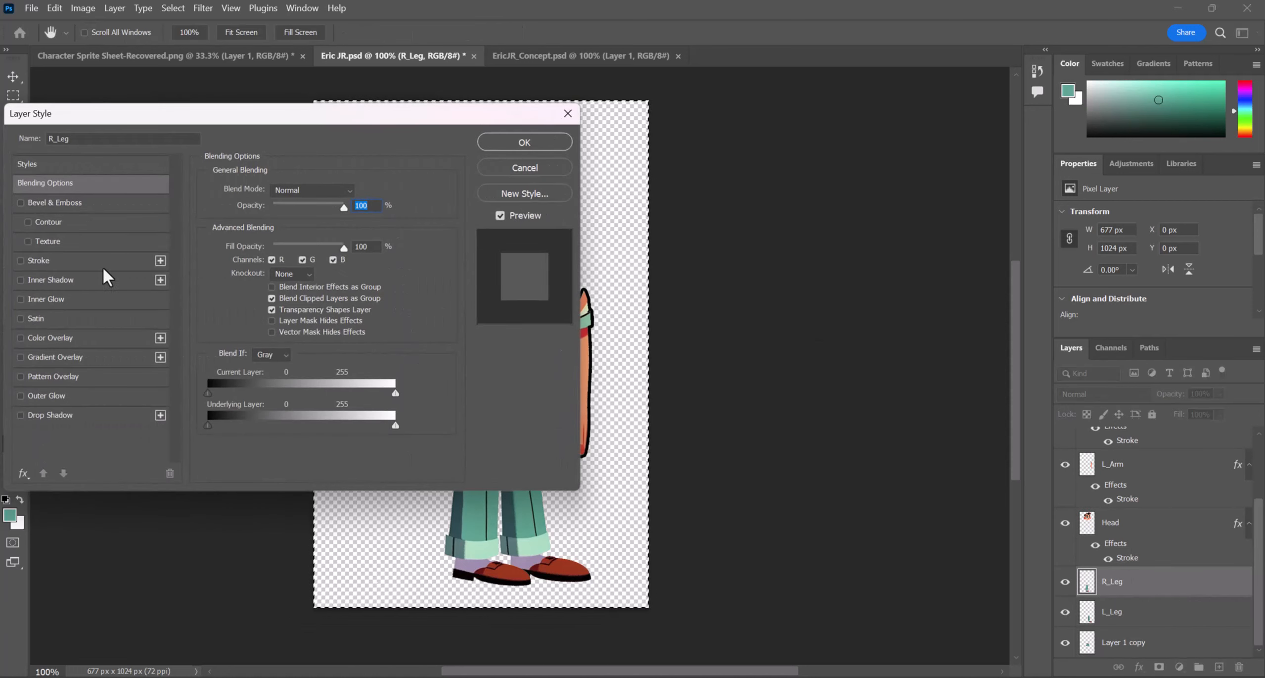
click(45, 263)
drag(335, 133, 983, 159)
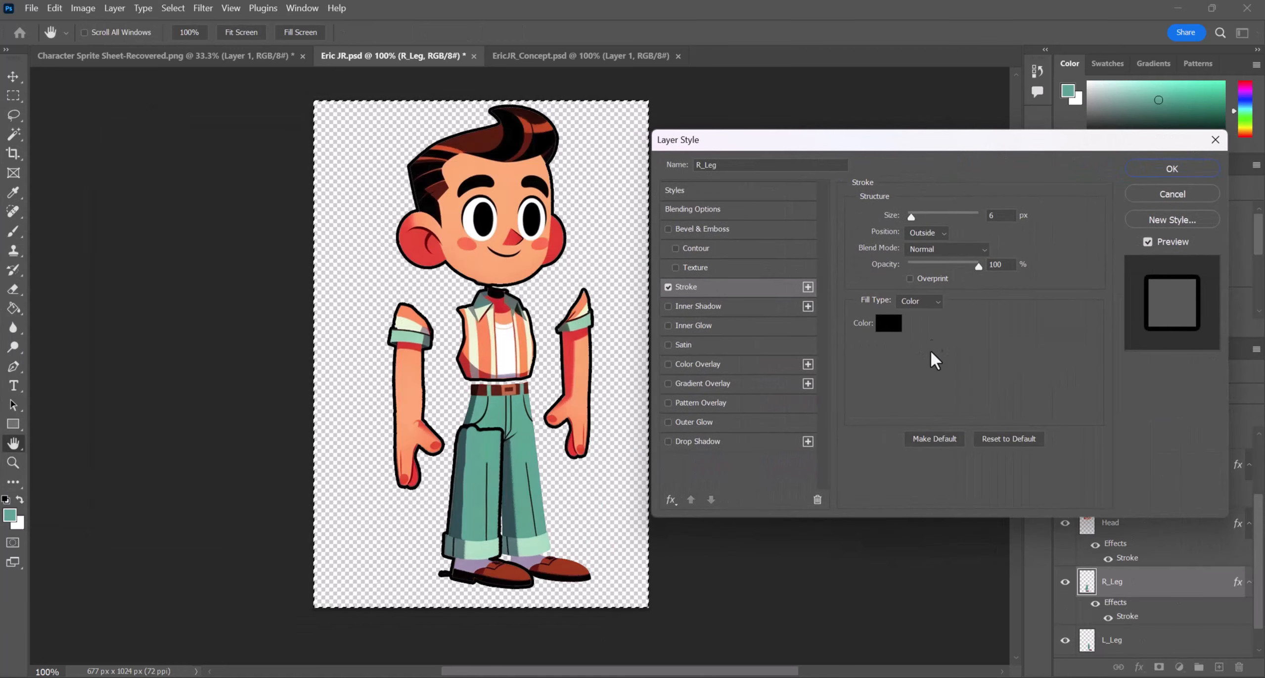
click(1170, 169)
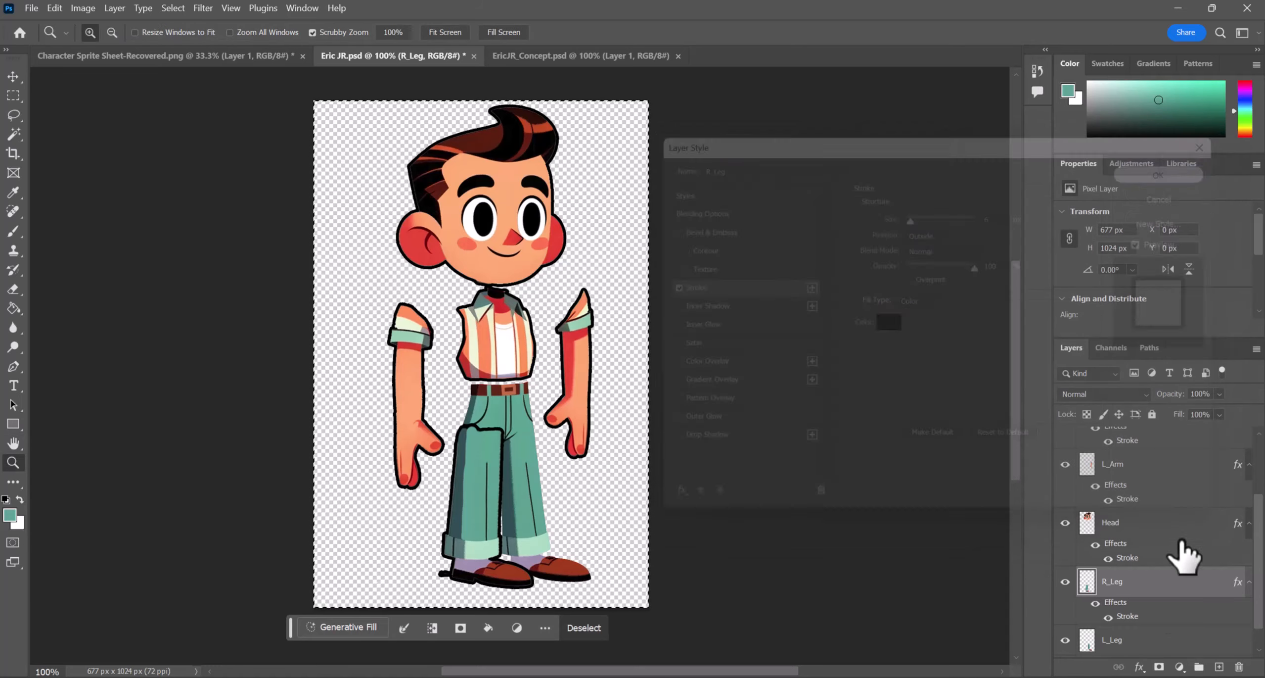
- Copy the layer style from R_Leg and paste it onto the L_Leg layer
right_click(1166, 592)
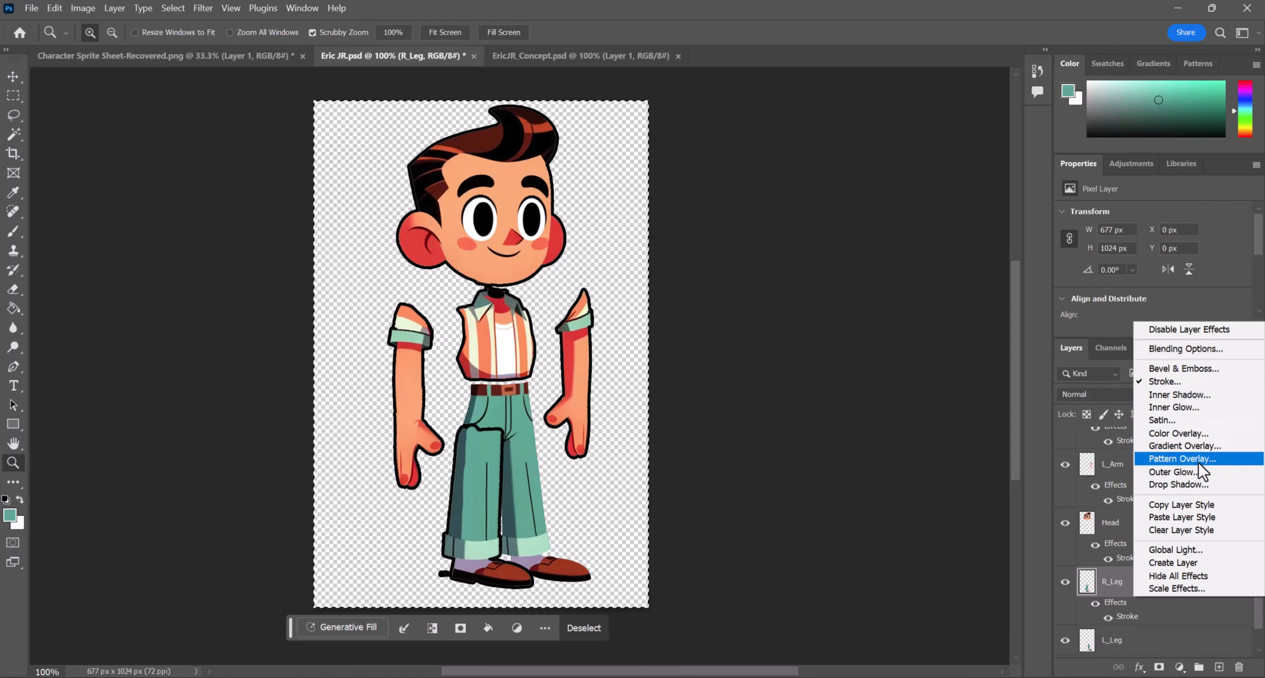
click(1207, 505)
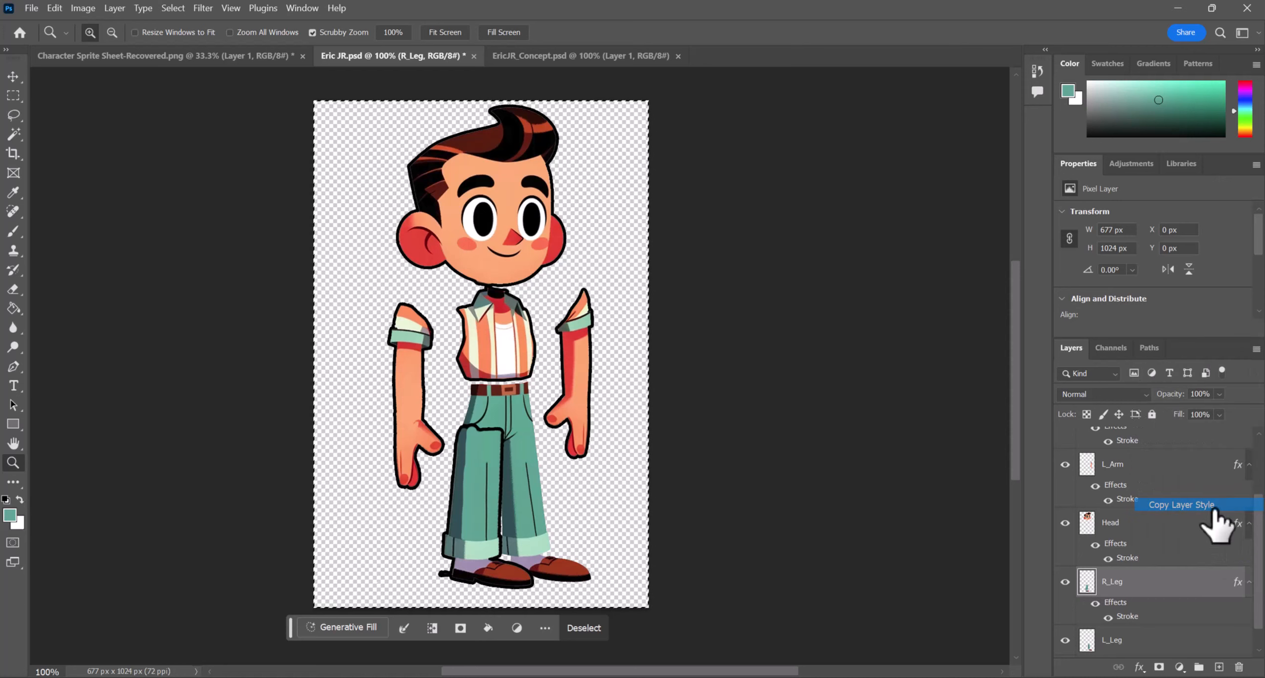
click(1147, 639)
right_click(1146, 640)
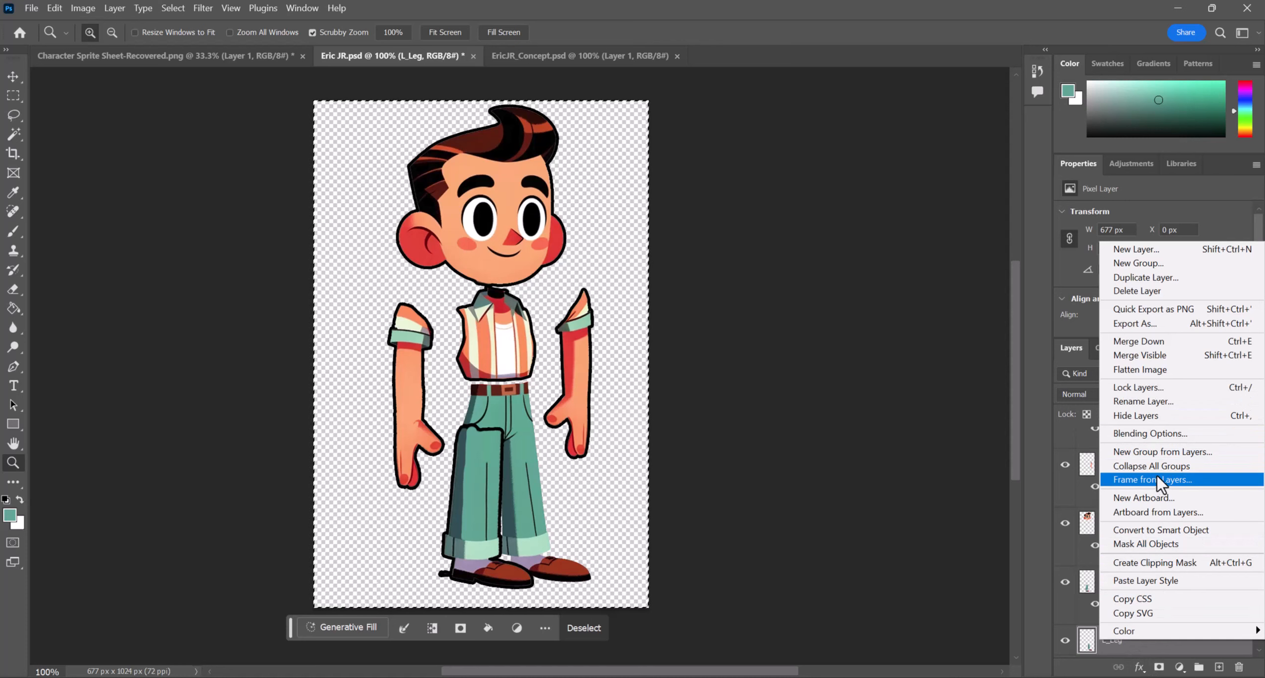
click(1160, 580)
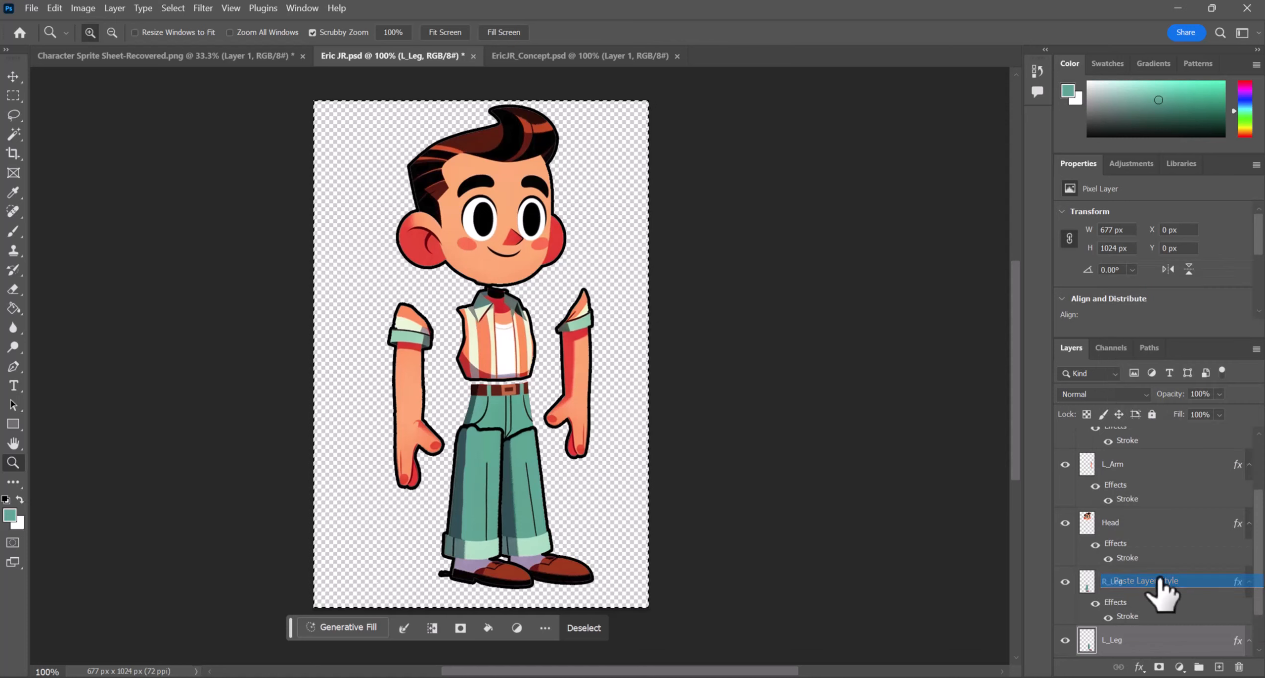
- Rename Layer 1 copy as Pelvis and move it above R_Leg in the layer order
scroll(1061, 655, down, 2)
click(1123, 643)
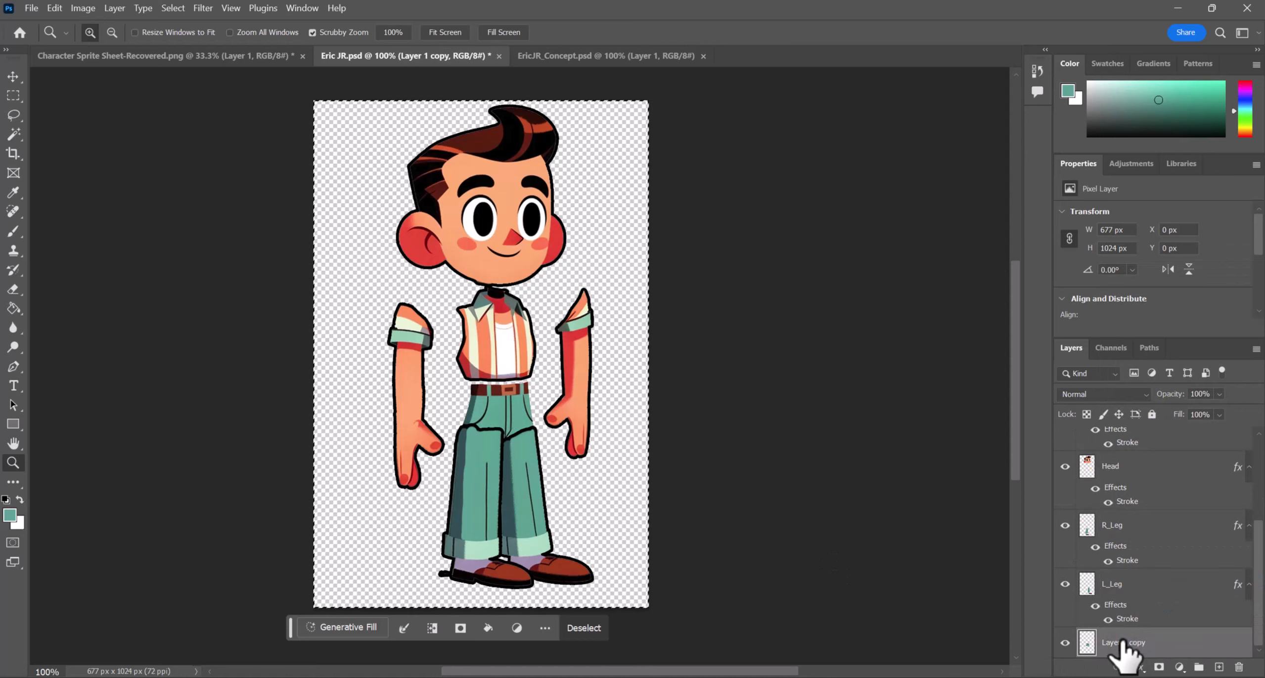
double_click(1130, 642)
text(Pelvis)
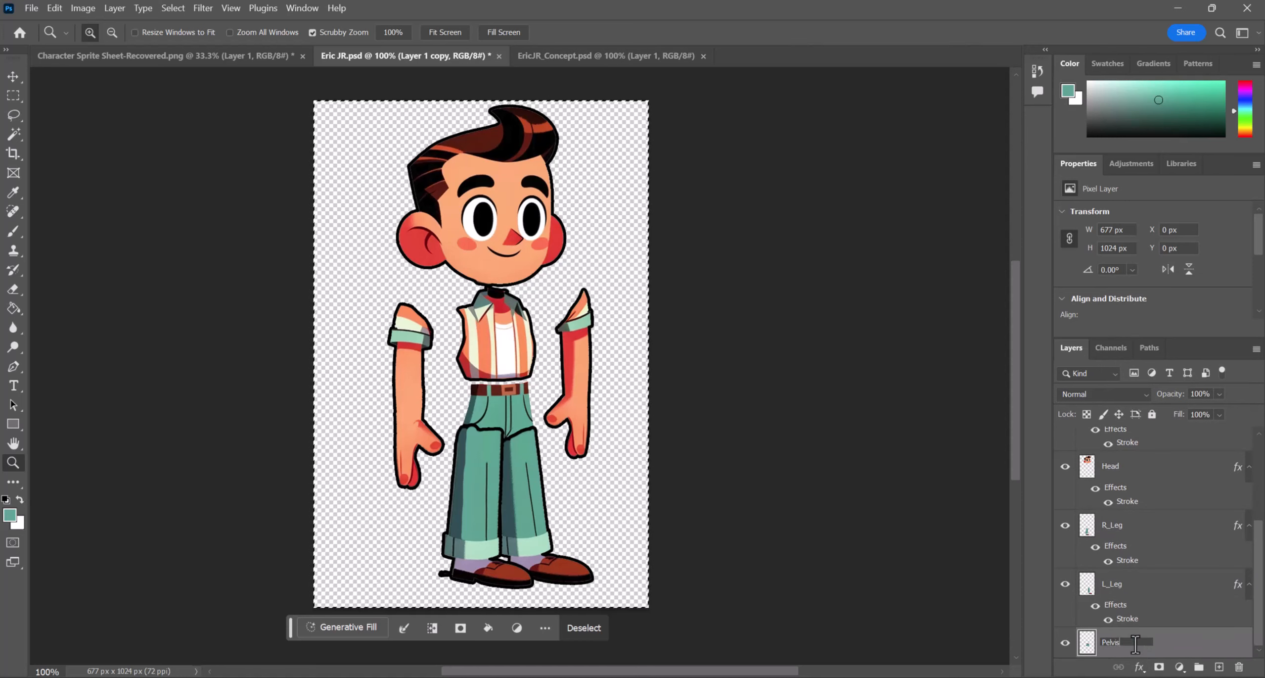
key(Return)
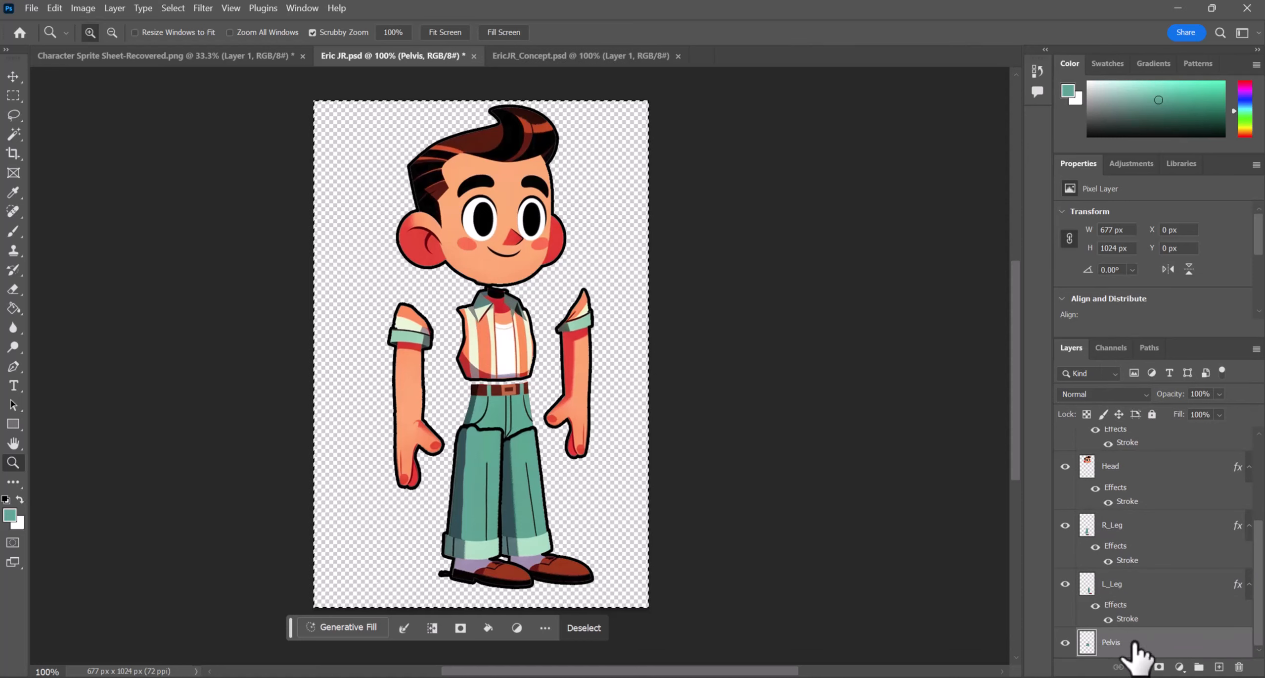
drag(1131, 643, 1160, 517)
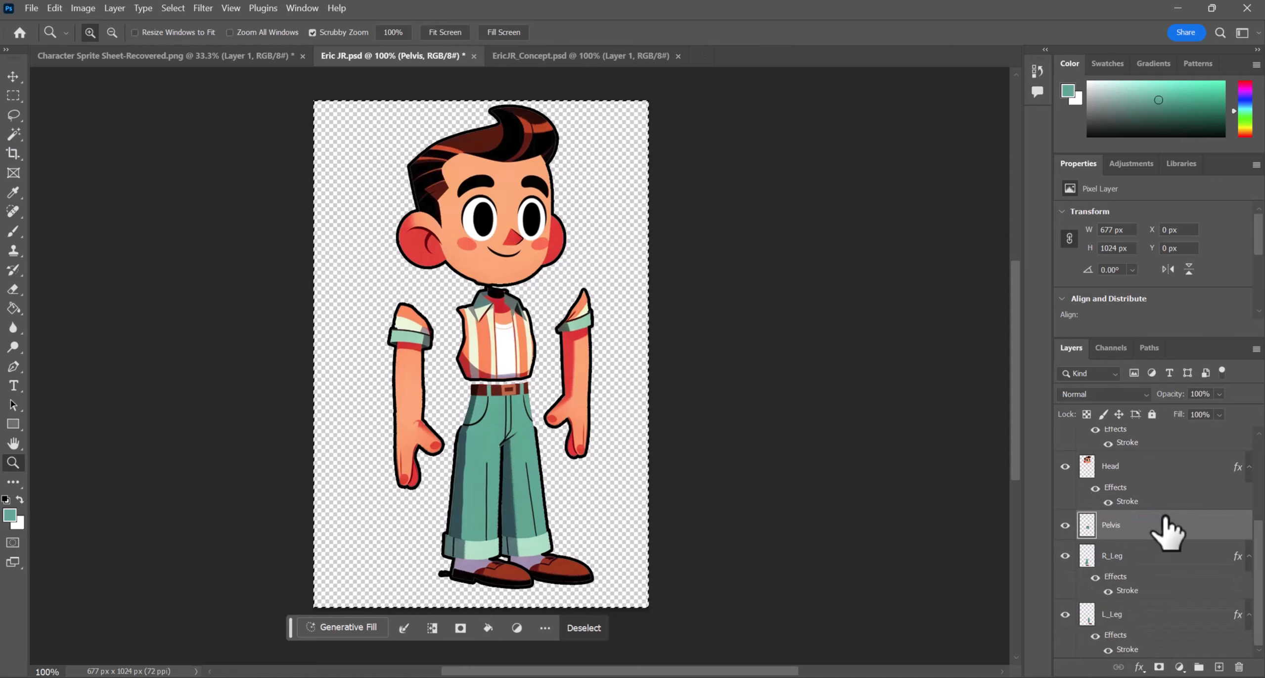
- Add a 6 px black outside Stroke effect to the Pelvis layer
double_click(1165, 528)
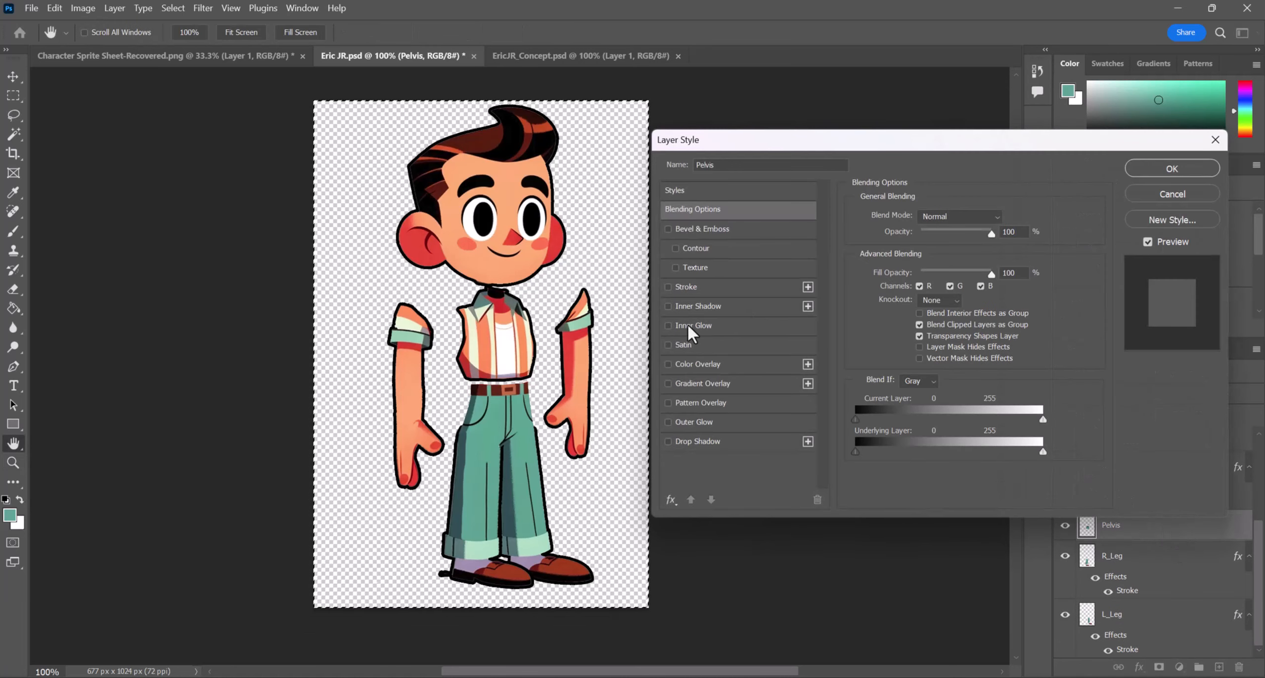
click(668, 287)
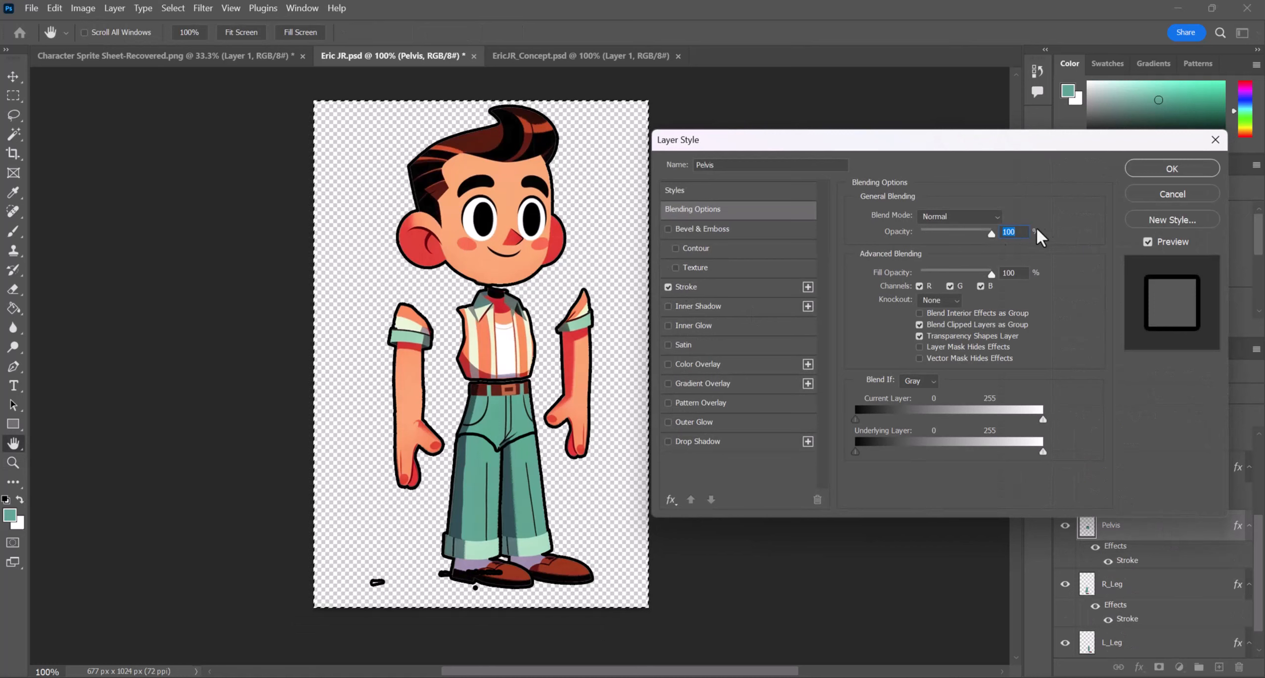
click(722, 288)
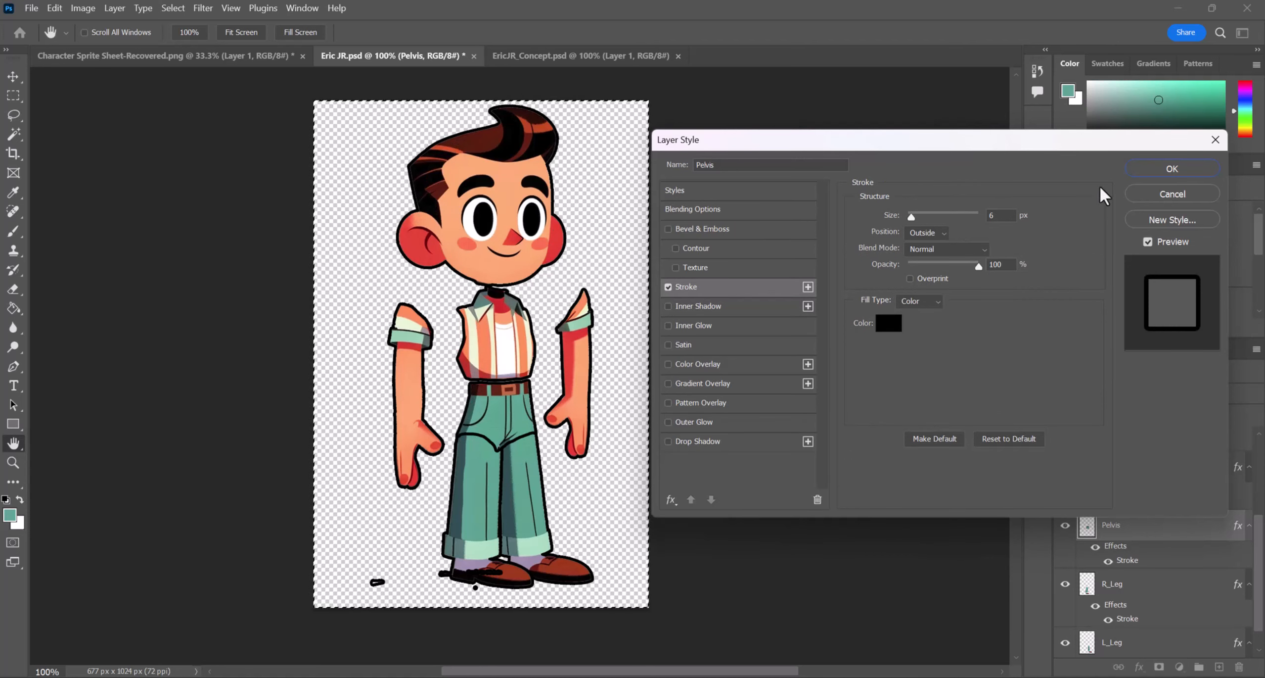
click(1172, 168)
key(z)
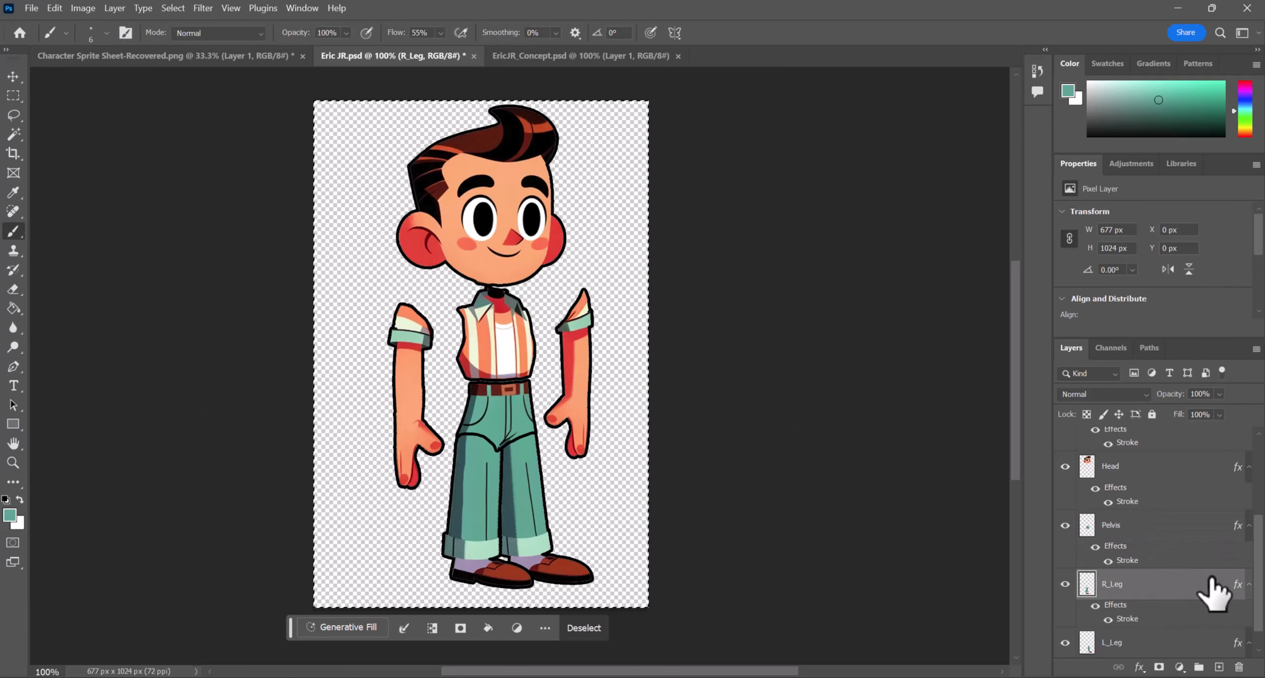
- Try moving the leg on the L_Leg layer independently of the body, and undo the move
scroll(1160, 582, down, 1)
click(1144, 618)
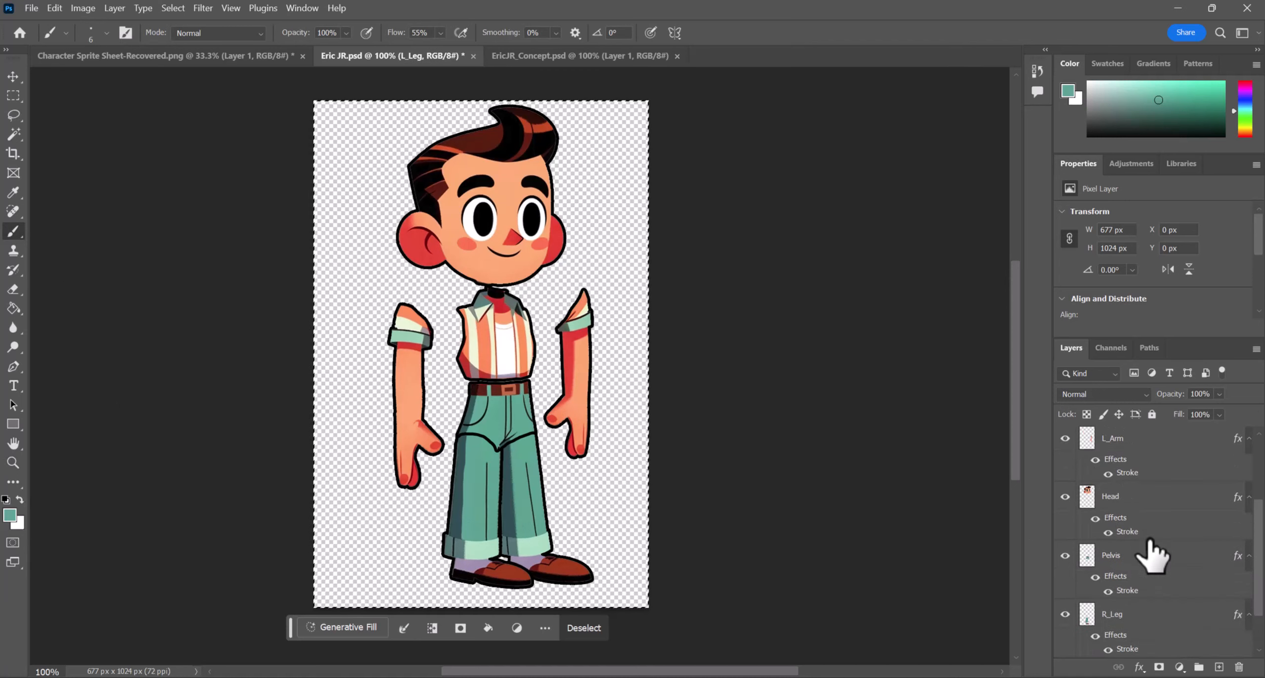
scroll(1153, 553, up, 6)
key(v)
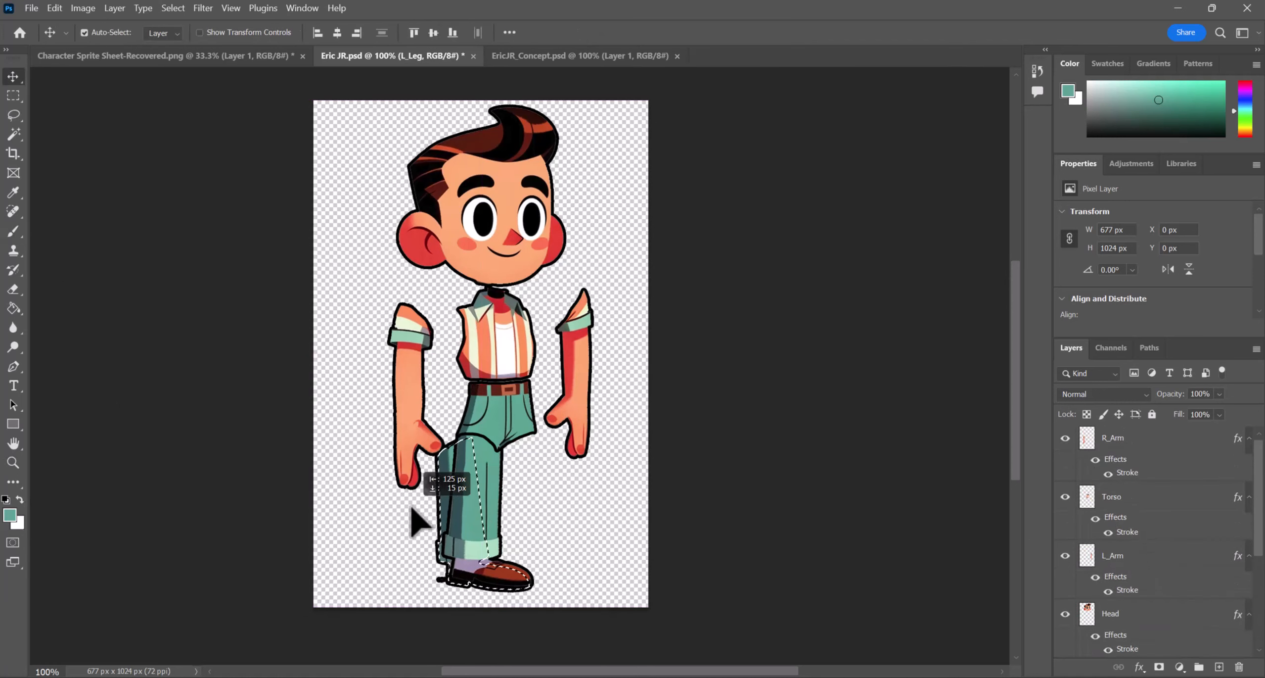
drag(527, 504, 529, 504)
key(ctrl+z)
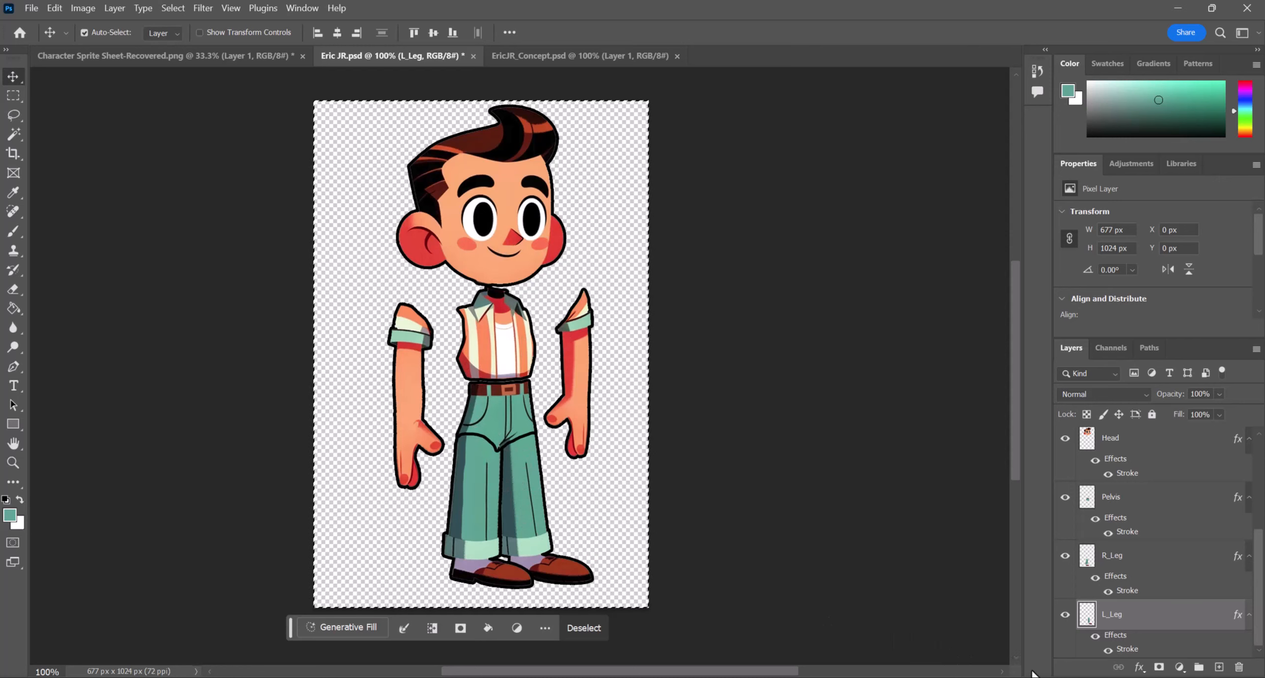
- Switch back to the concept drawing in Krita and check the cut-out arm layer by toggling its visibility
click(1063, 618)
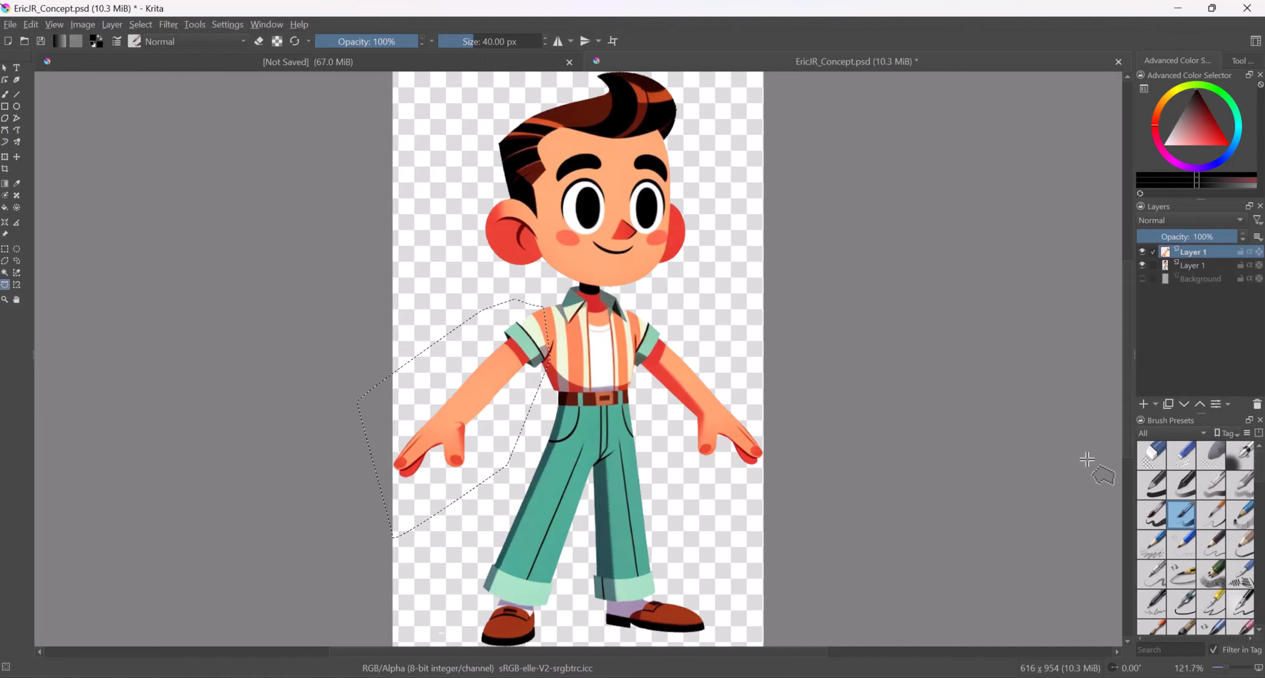
right_click(1206, 251)
click(1144, 249)
click(1143, 250)
- Rotate the cut-out right arm so it hangs vertically and place it beside the torso, separated from the body
key(ctrl+t)
drag(588, 263, 457, 212)
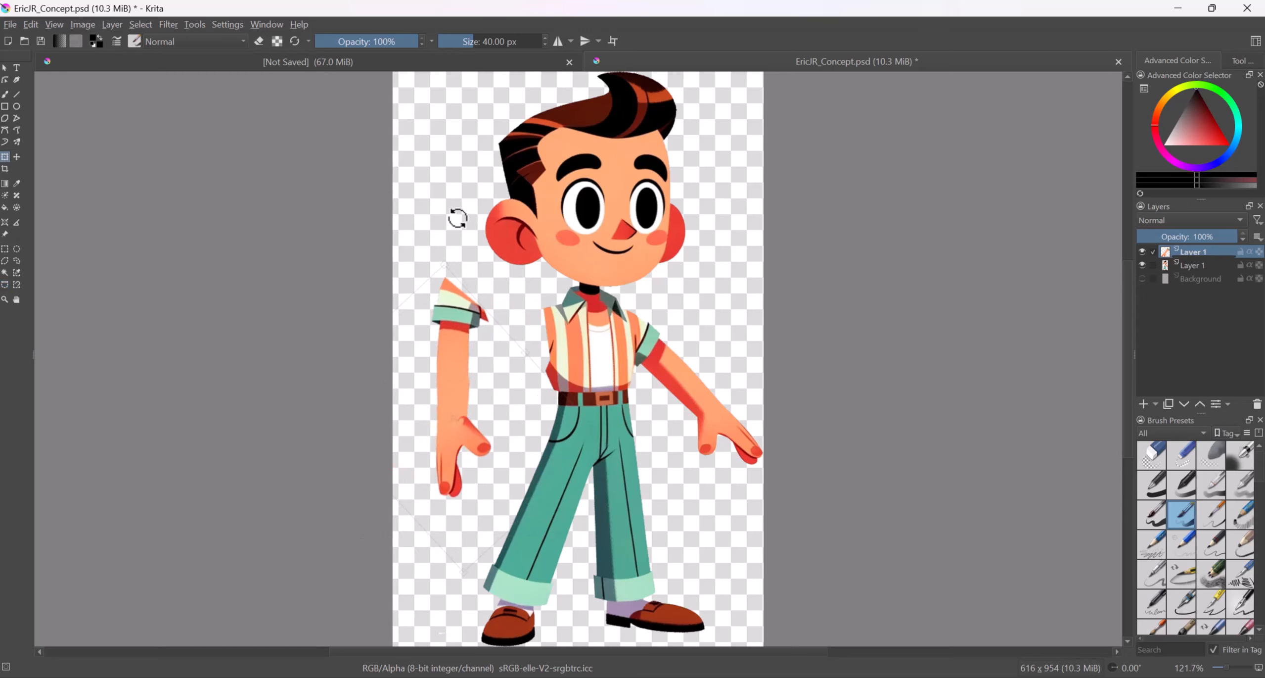
drag(453, 349, 469, 359)
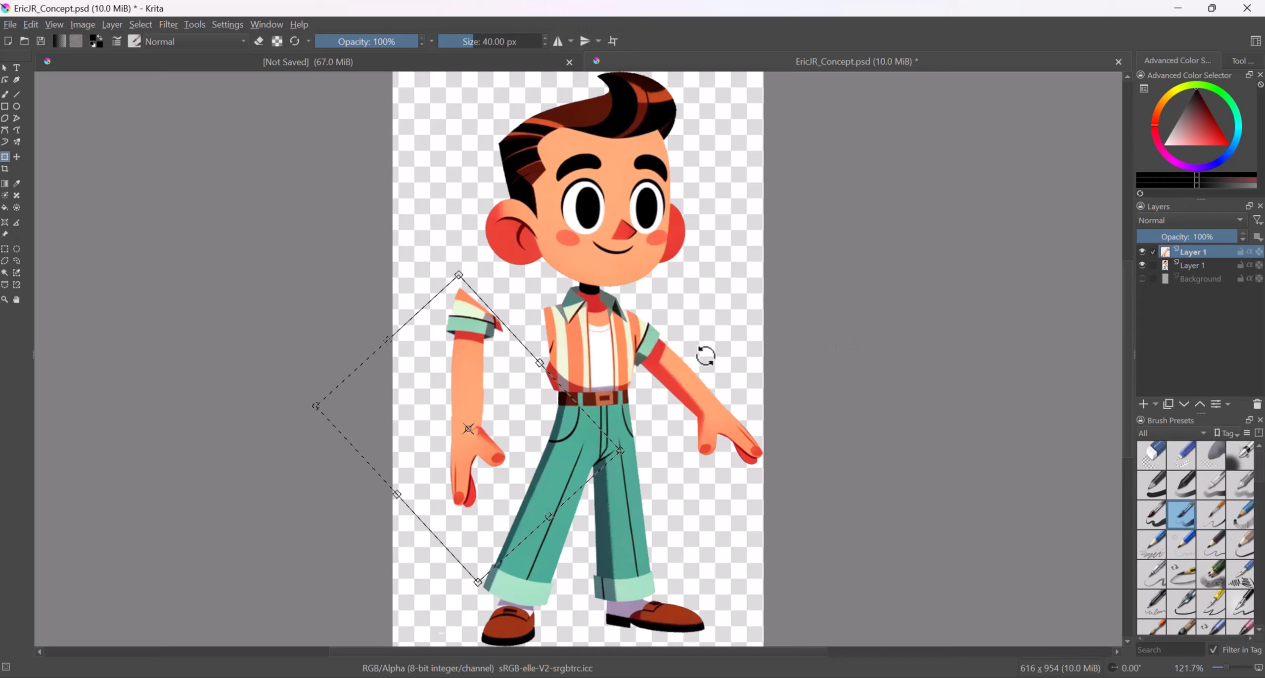
- Apply the right arm's transformation and check the Photoshop image (*.psd) format offered for saving, leaving without saving
key(Return)
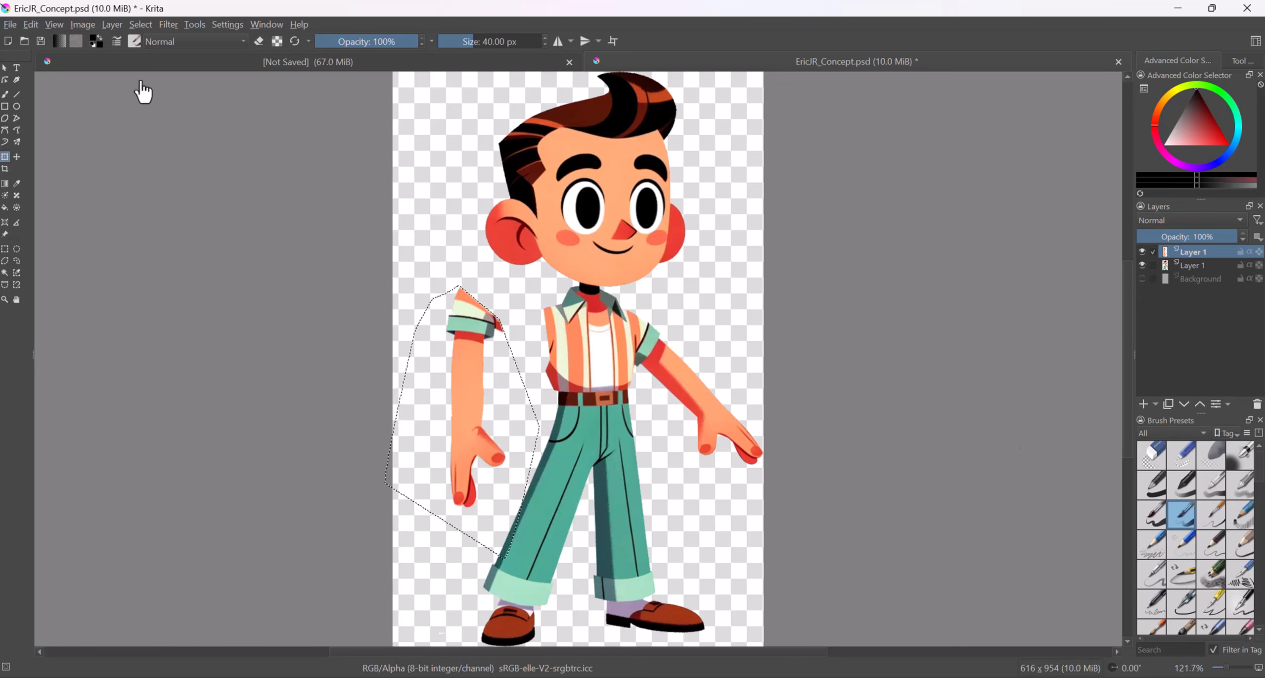
click(10, 24)
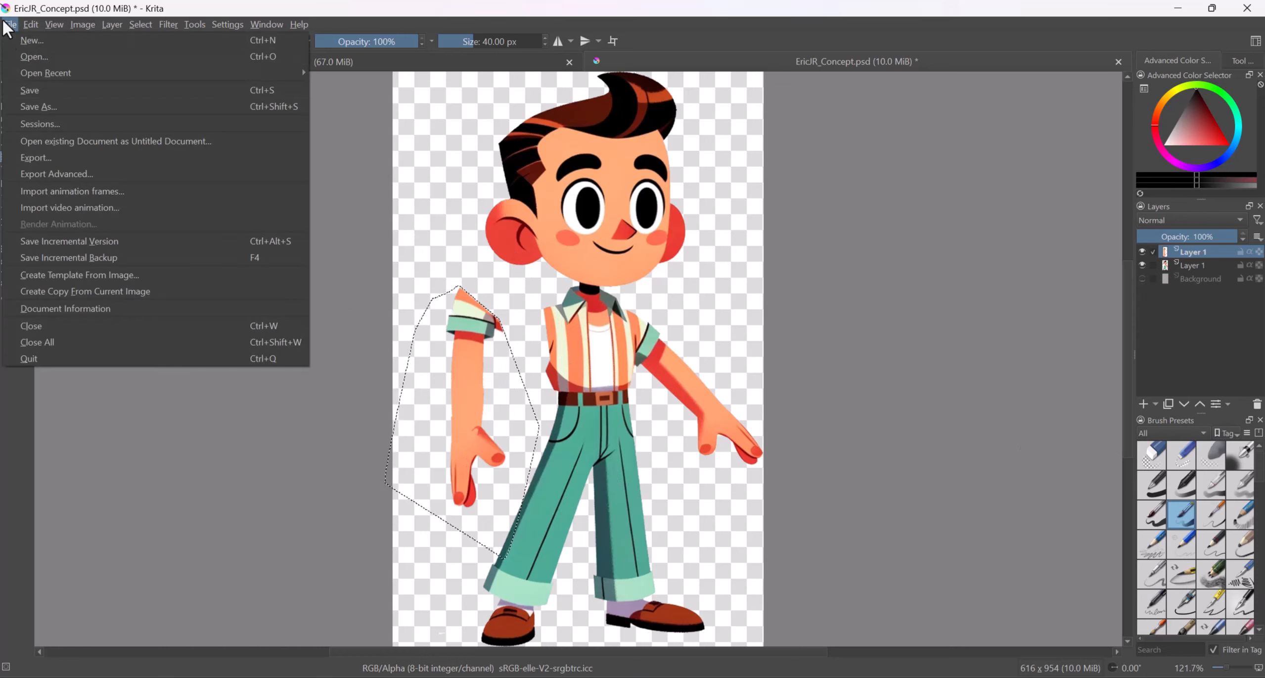
click(113, 106)
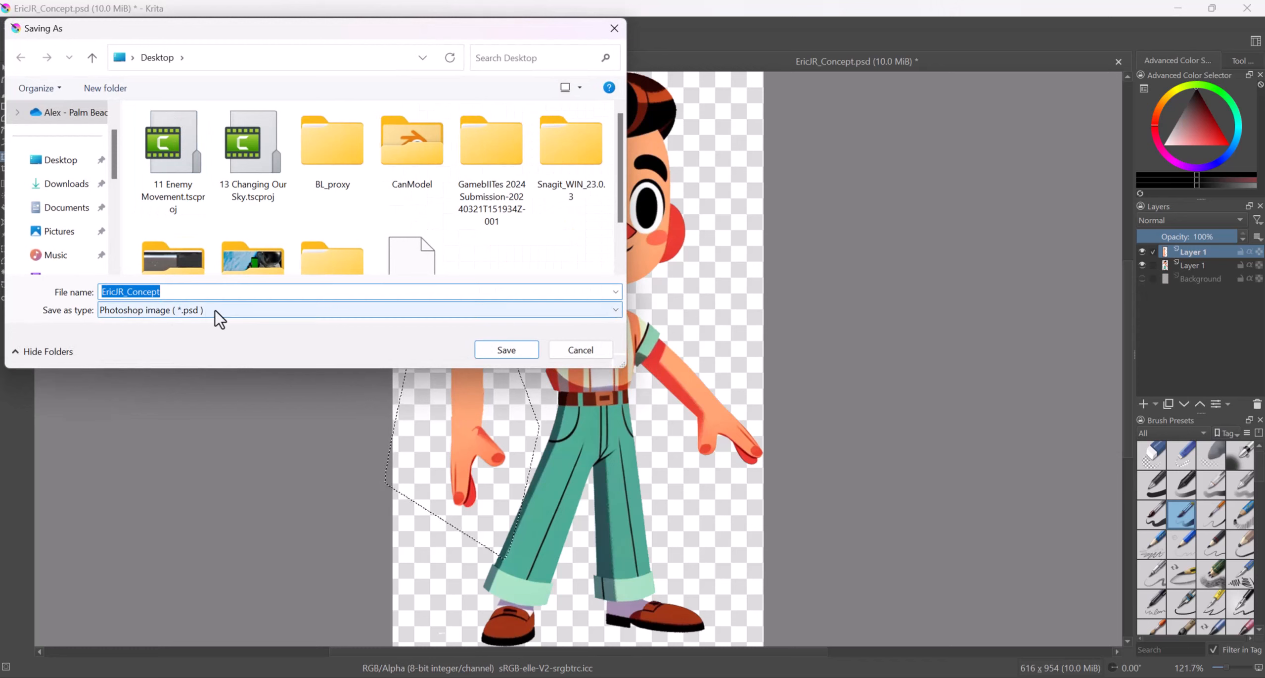
click(575, 349)
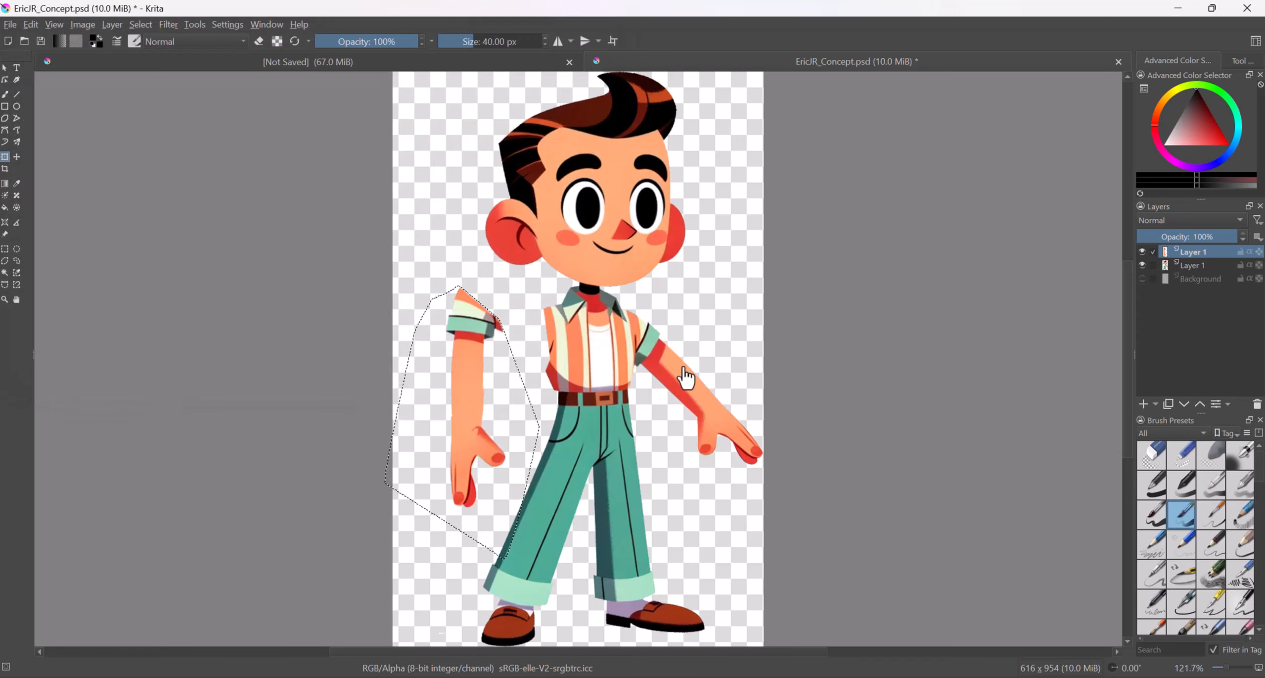
- Switch to Unity and examine the Eric JR texture's preview and the neighbouring mushroom character assets in the NPC folder
click(986, 677)
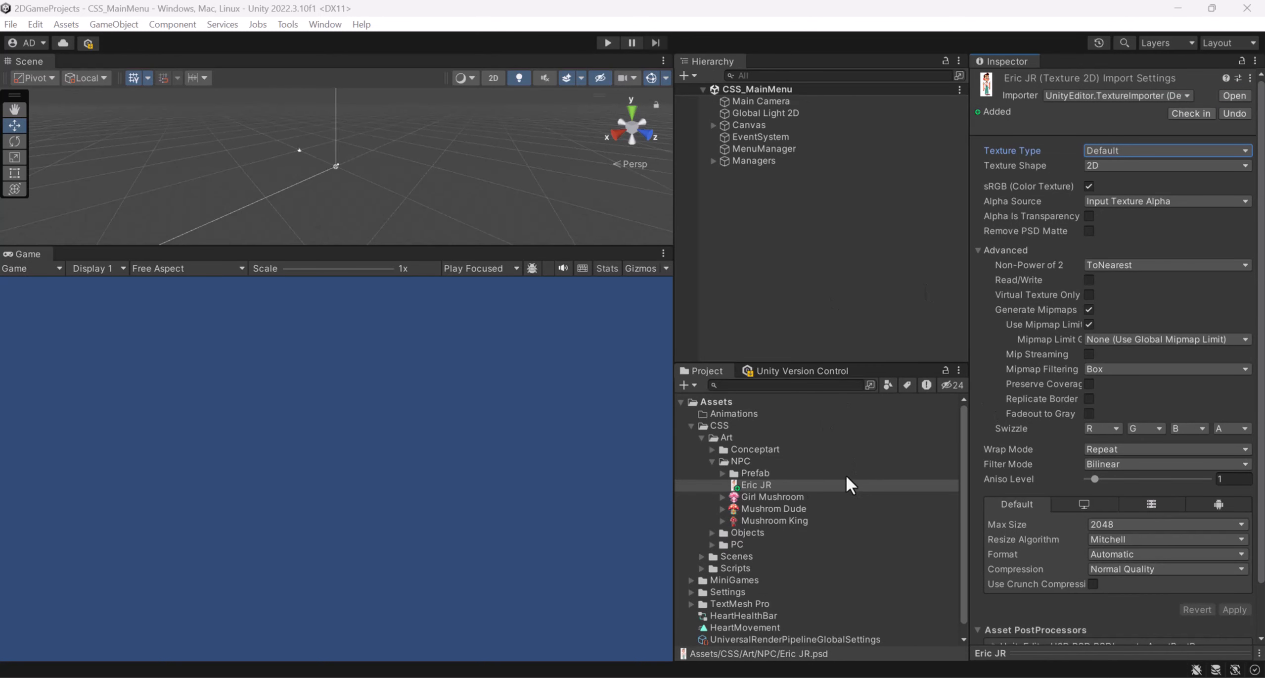
click(766, 486)
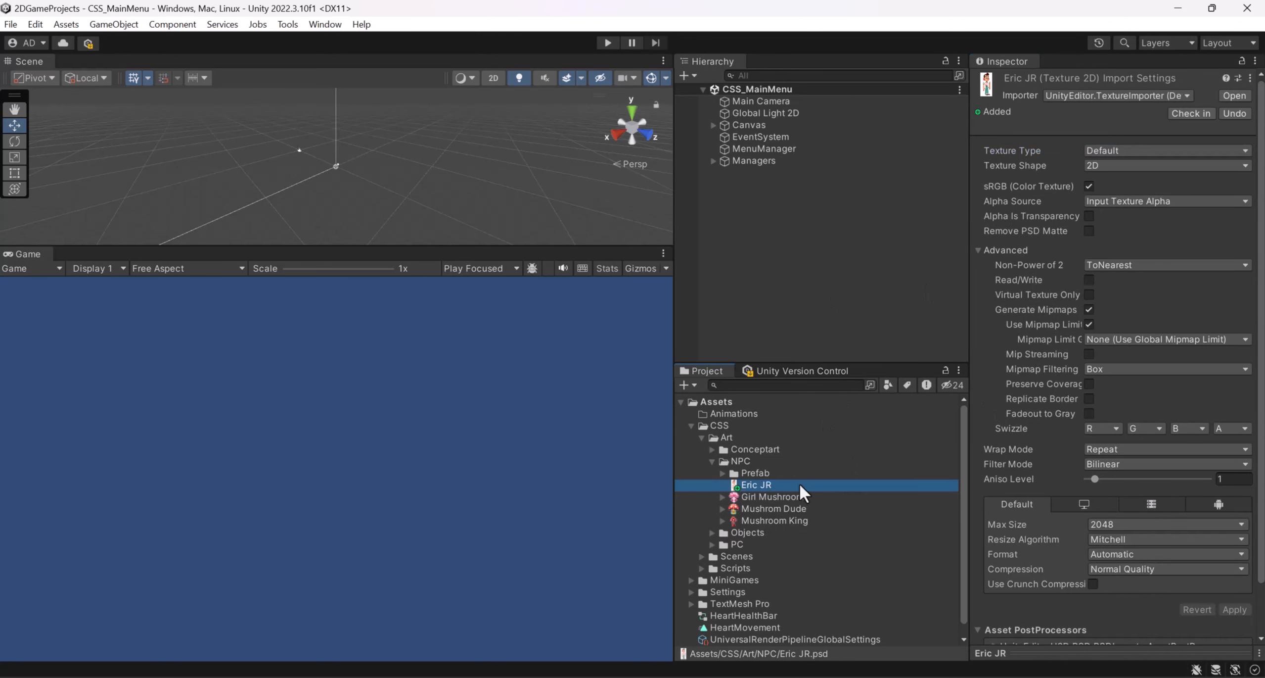
scroll(1144, 484, down, 3)
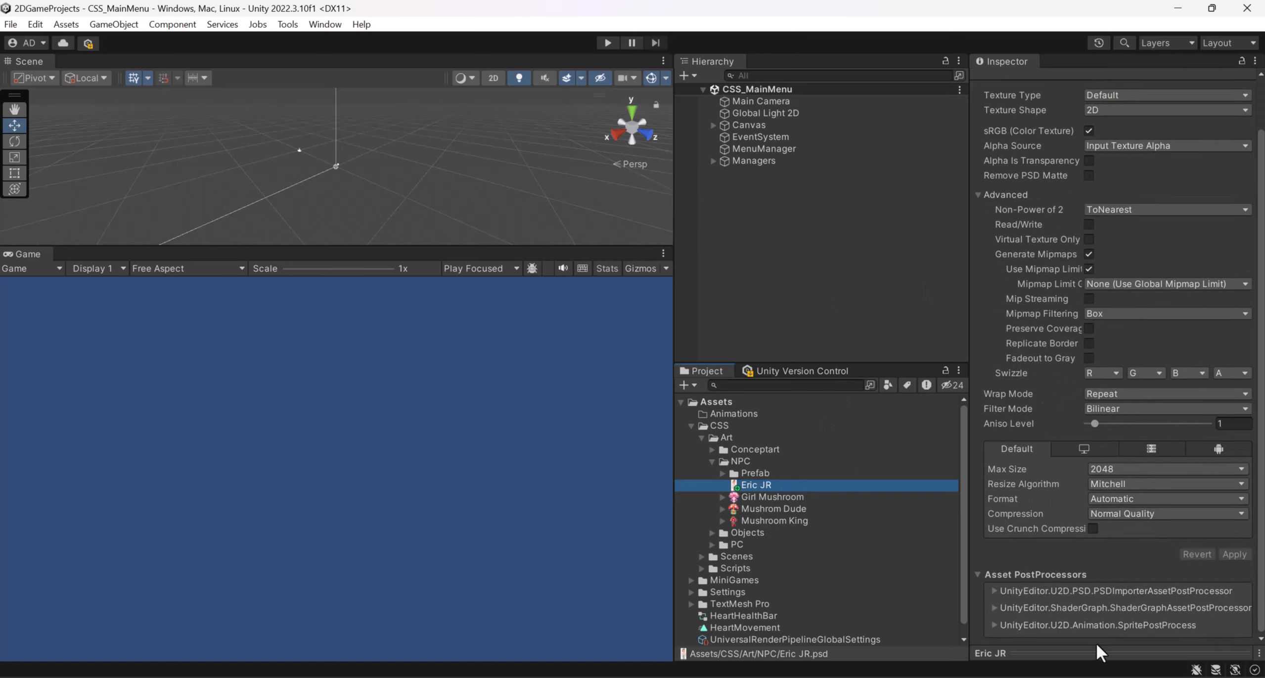
click(1096, 653)
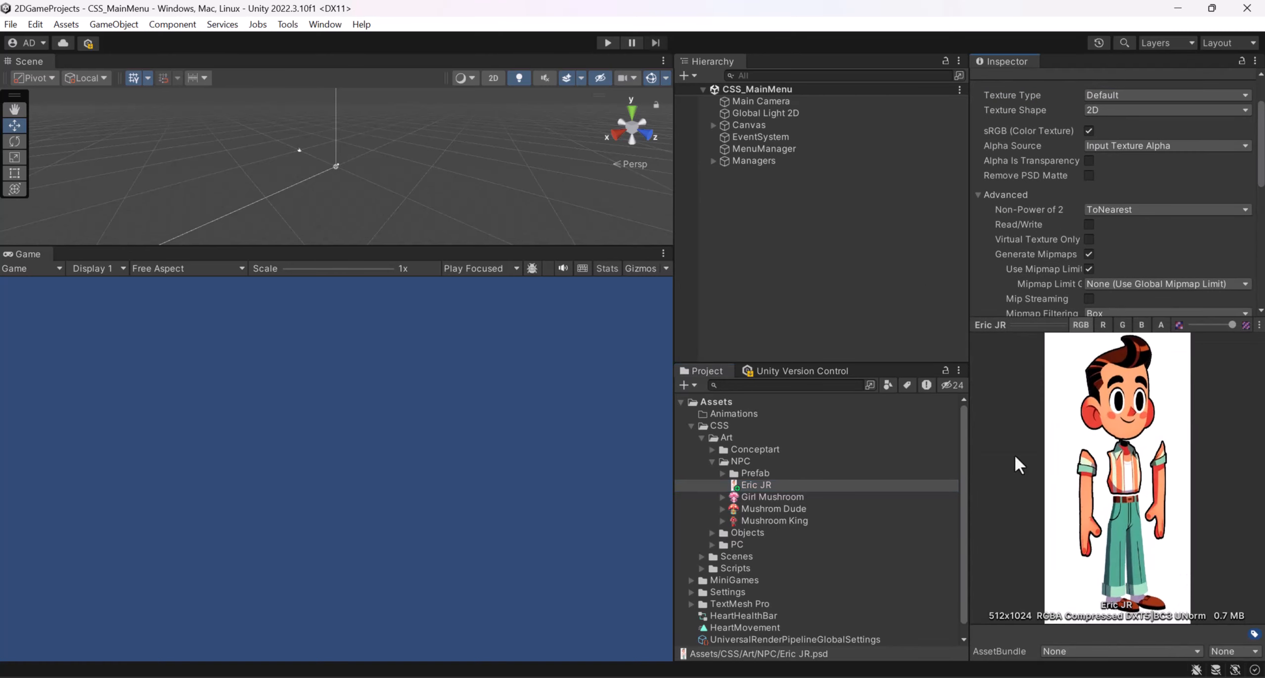
drag(1038, 325, 1038, 383)
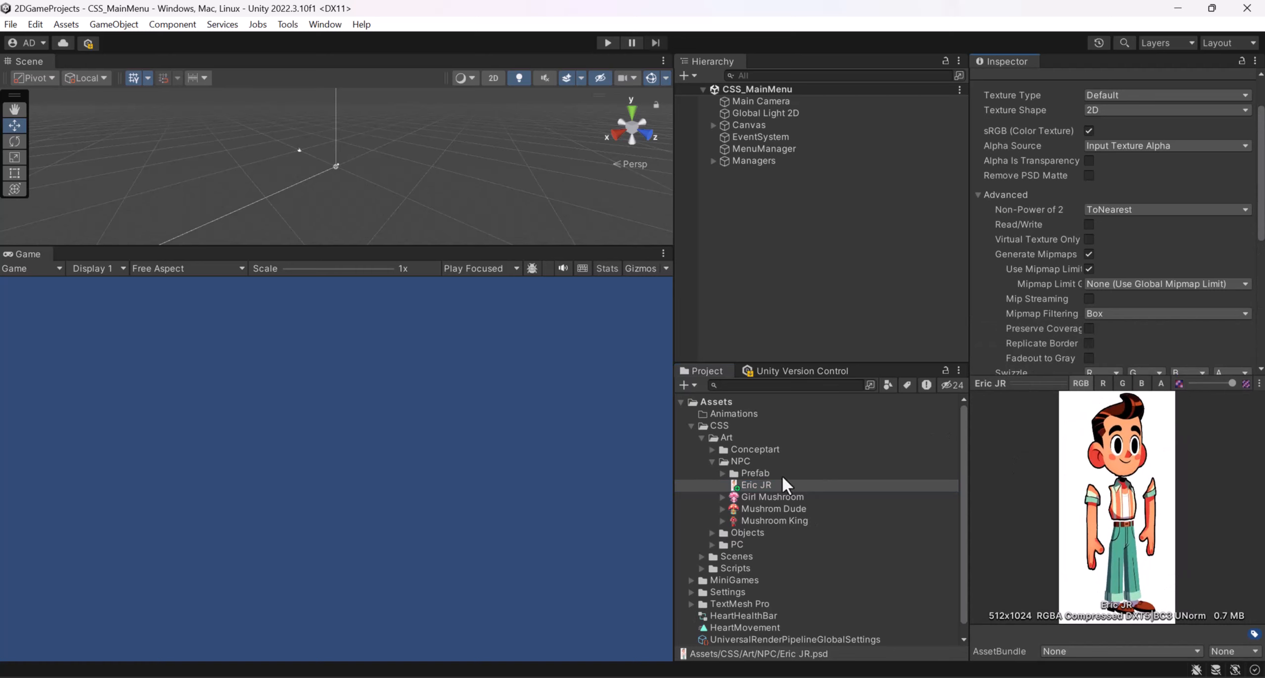
click(773, 497)
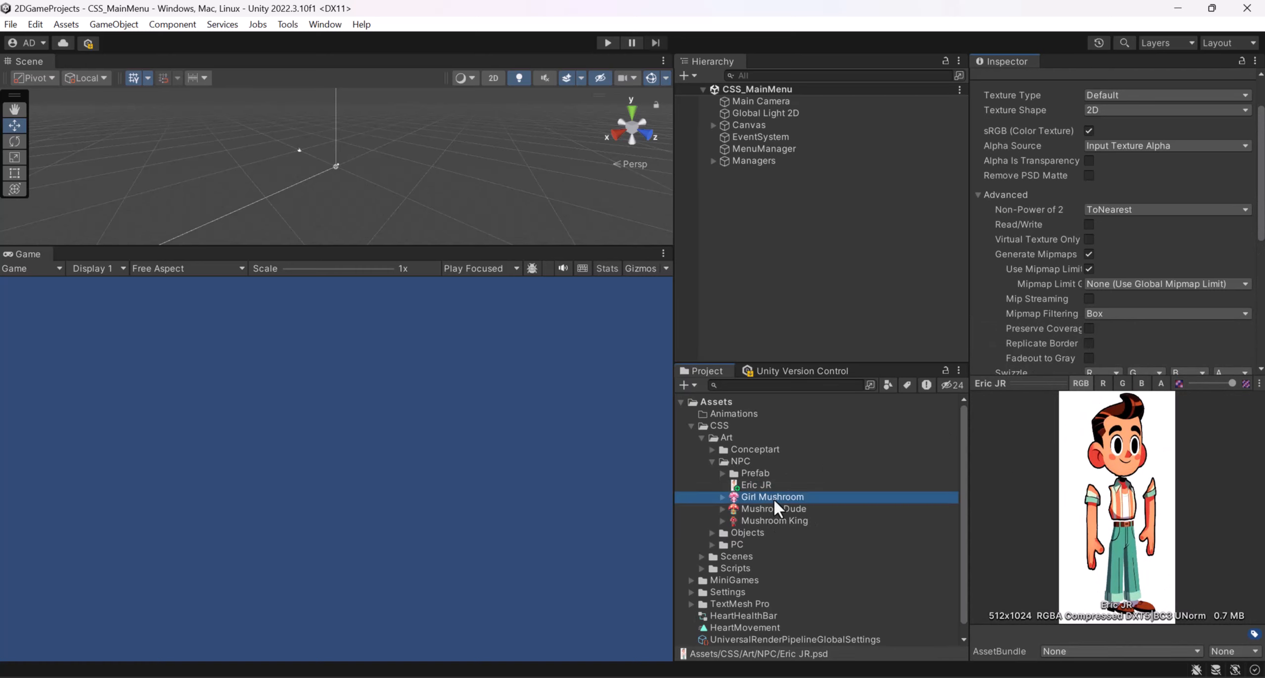
click(778, 509)
click(779, 519)
click(749, 486)
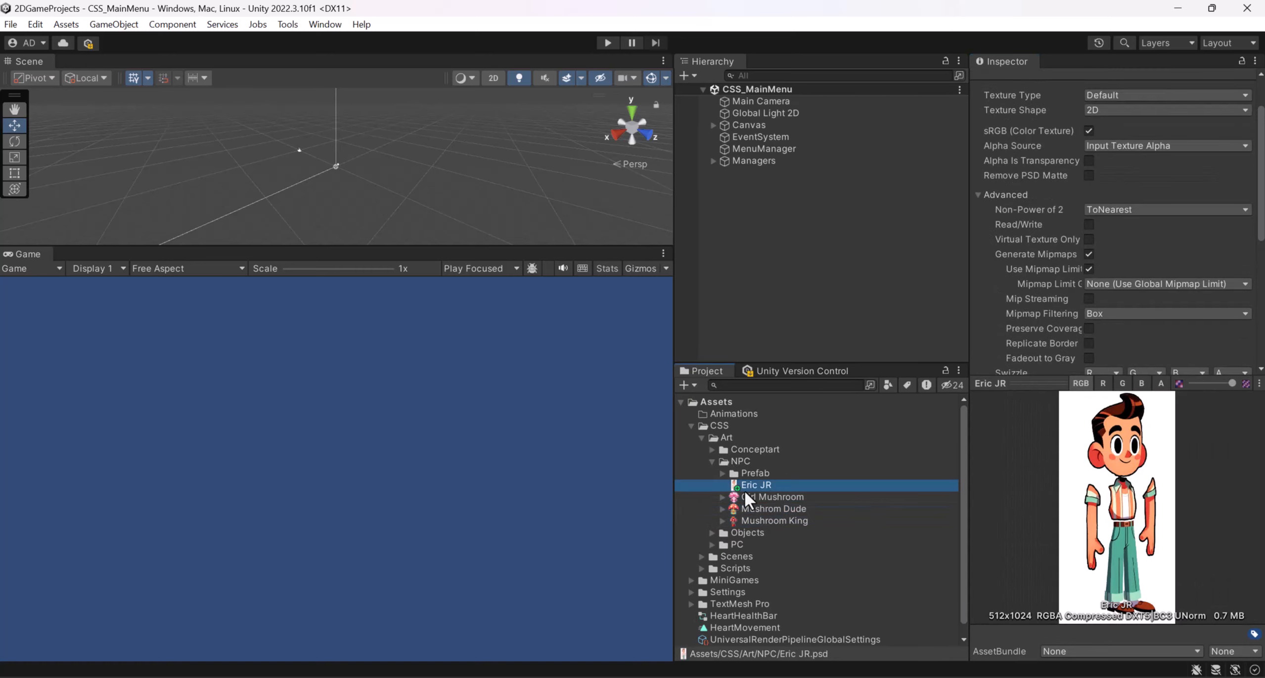
drag(1048, 385, 1048, 429)
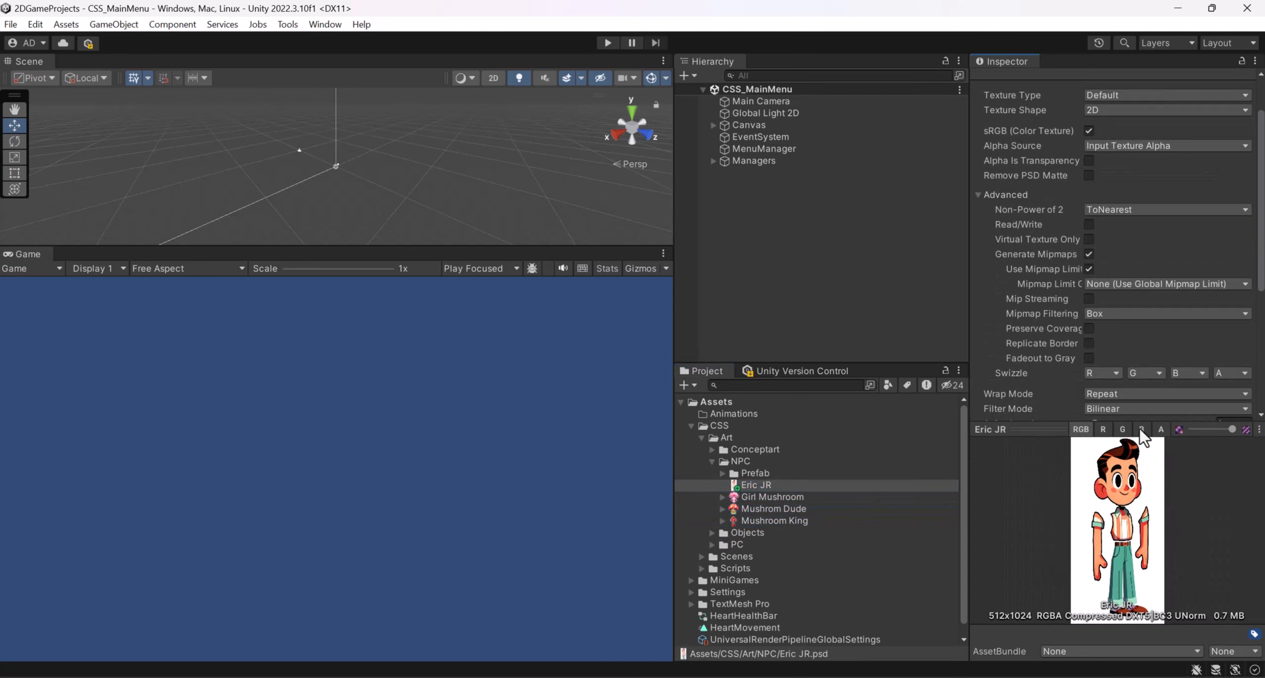
- Set the Eric JR texture type to Sprite (2D and UI) and apply the import settings
scroll(1018, 219, up, 2)
click(1106, 150)
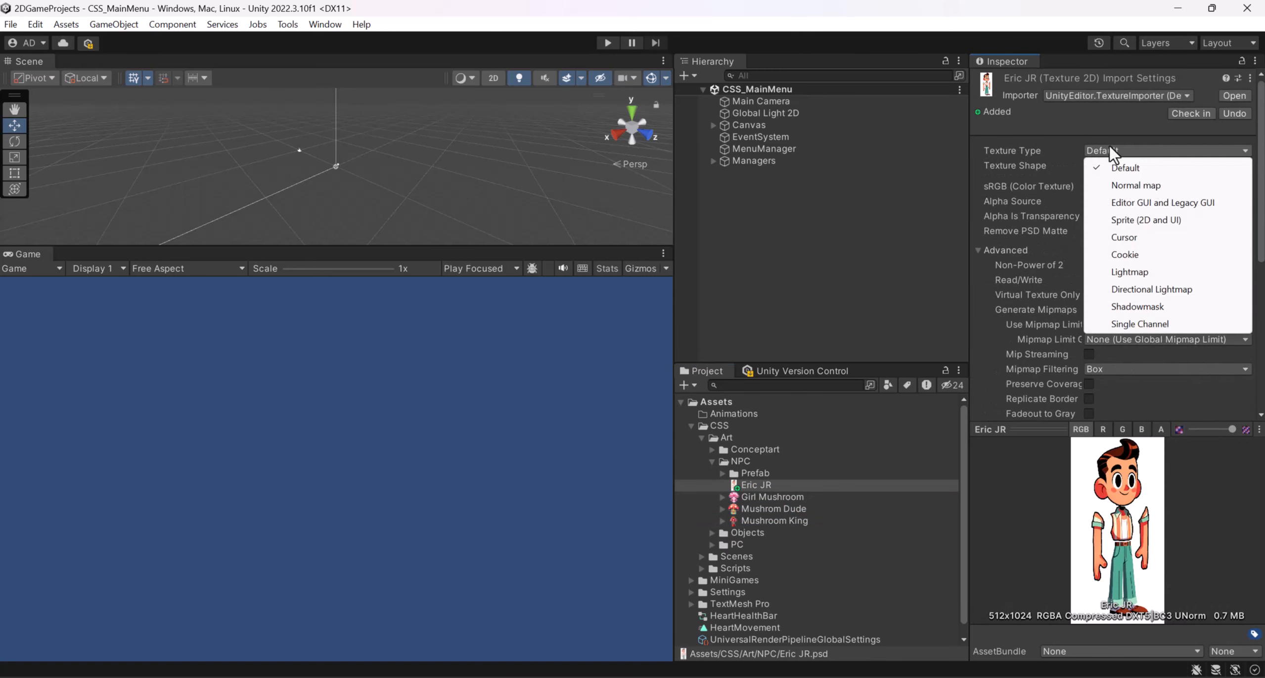
click(1148, 219)
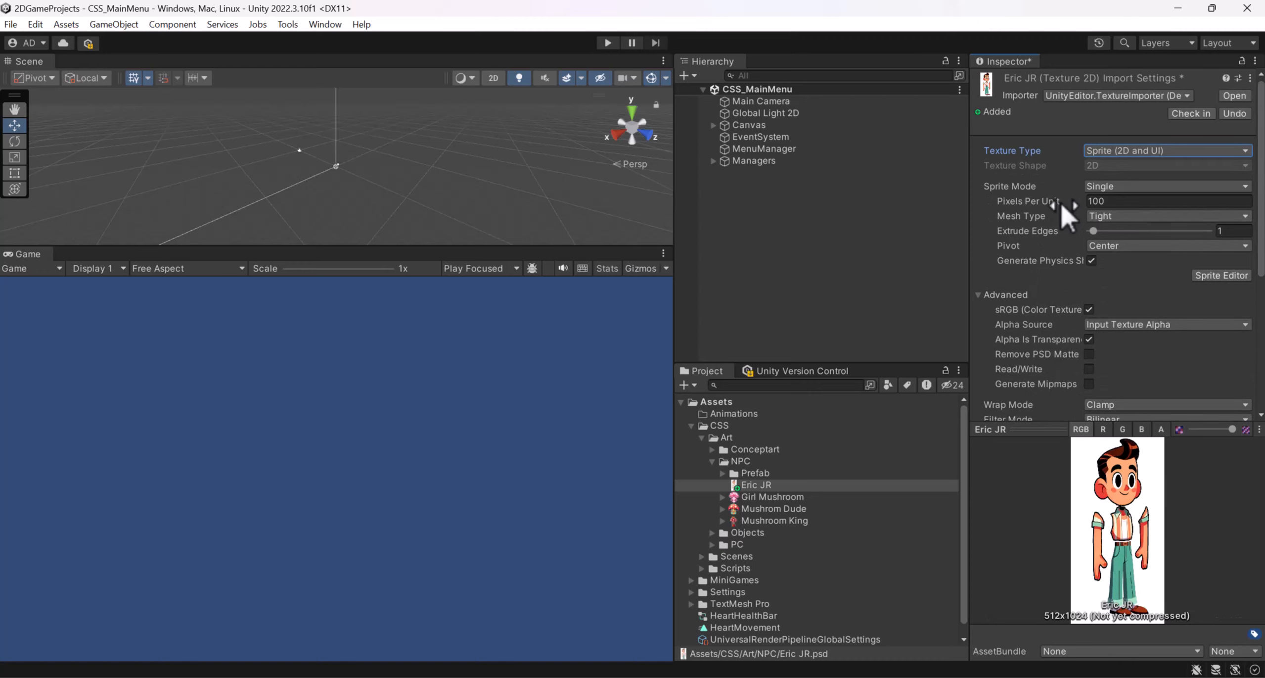
drag(970, 149, 917, 156)
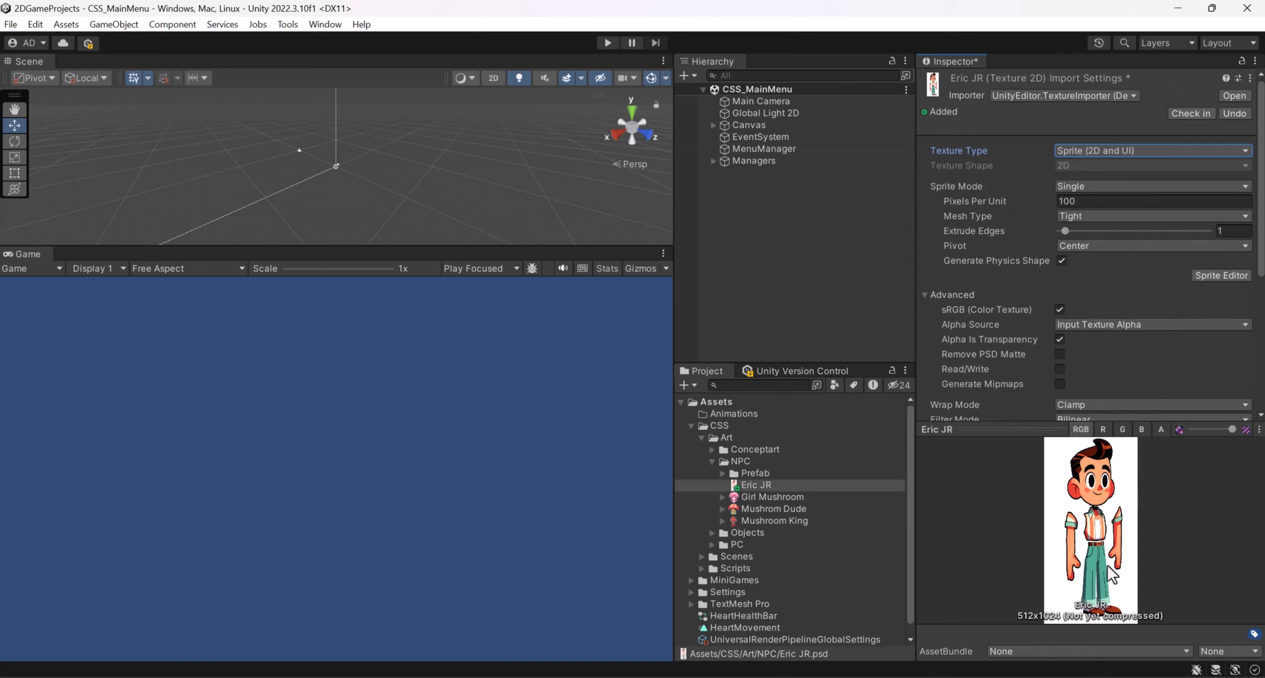
scroll(1232, 322, down, 5)
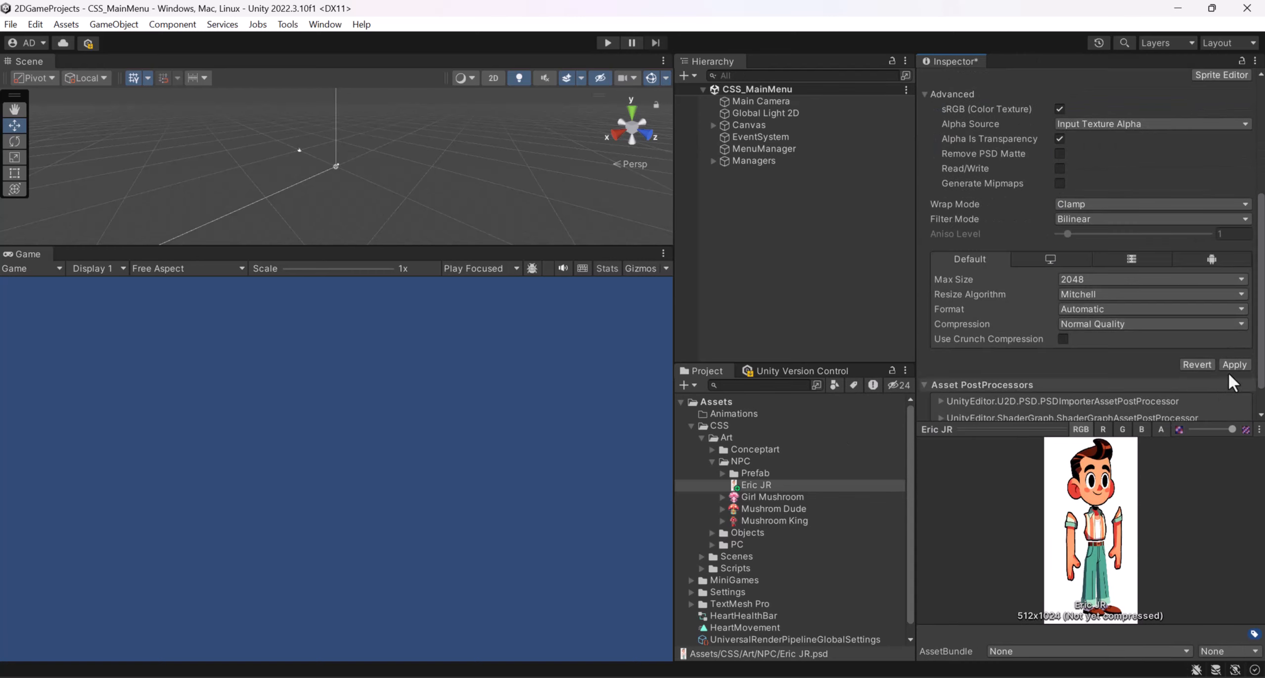
click(1233, 364)
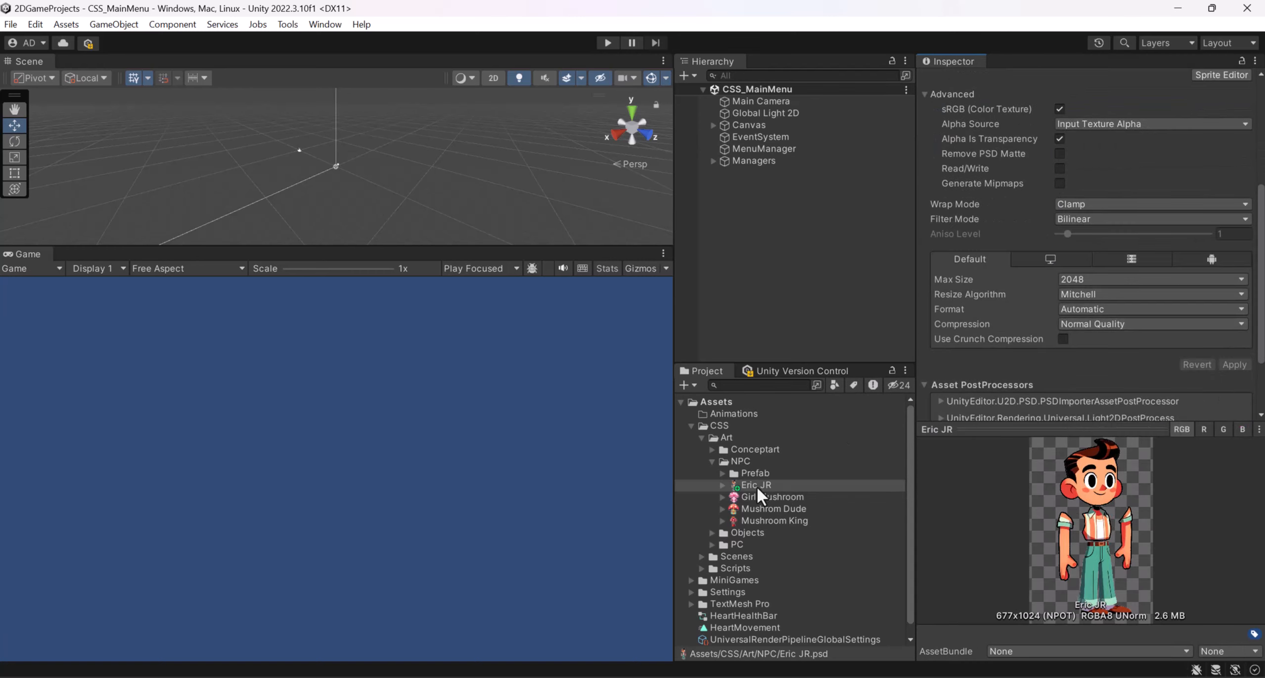
- Place the Eric JR sprite in the CSS_MainMenu scene and expand its asset to inspect the contained sprite
drag(757, 486, 764, 224)
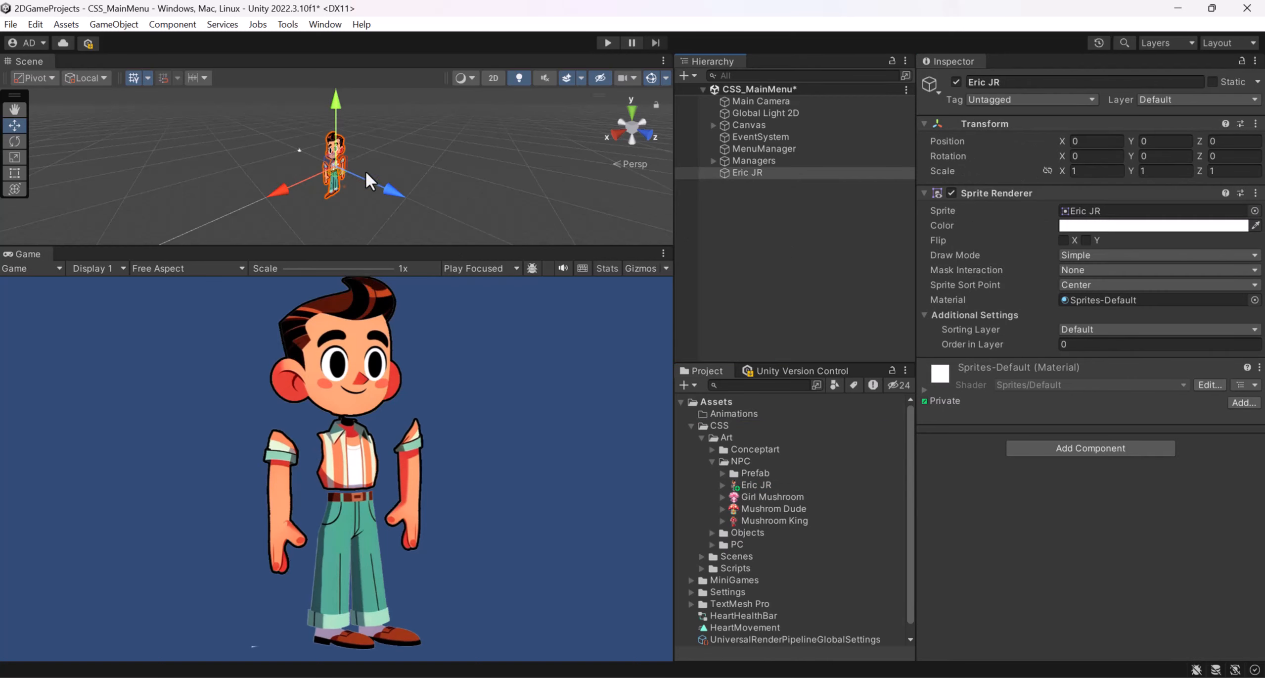
alt+drag(343, 192, 326, 160)
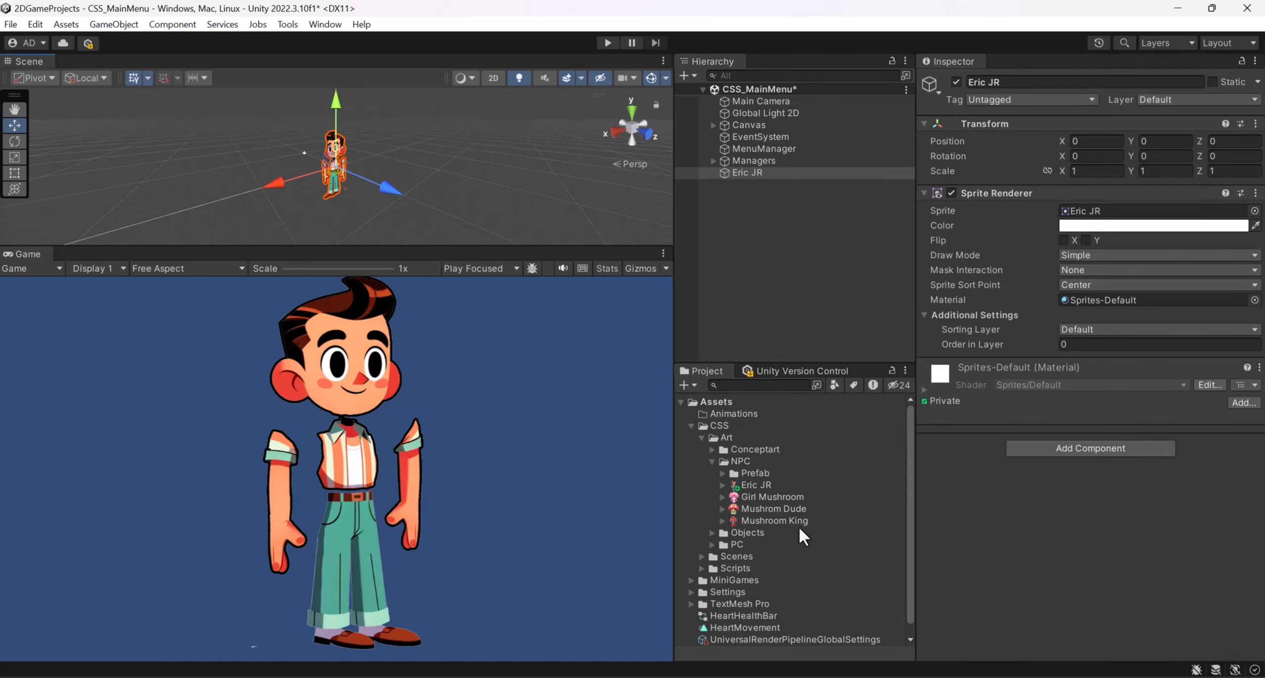
click(724, 485)
click(761, 497)
click(762, 484)
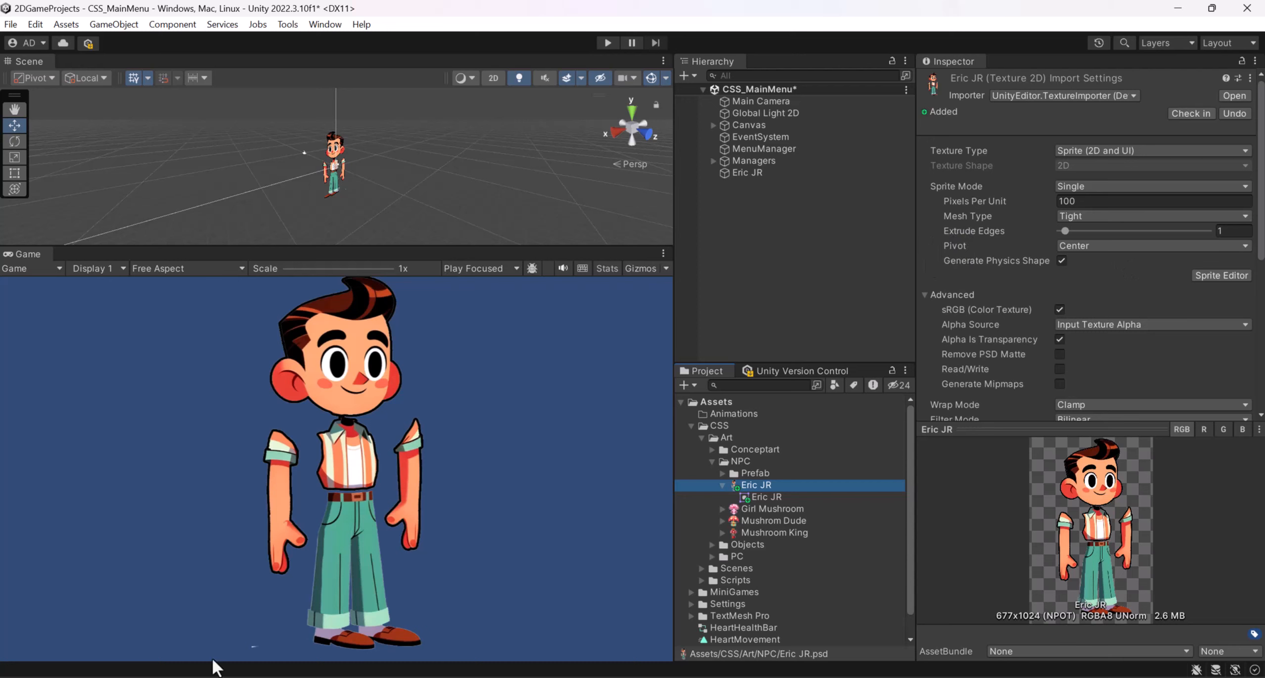
- Set the Eric JR sprite mode to Multiple, apply it, and inspect the character in the Sprite Editor
click(1103, 186)
click(1106, 221)
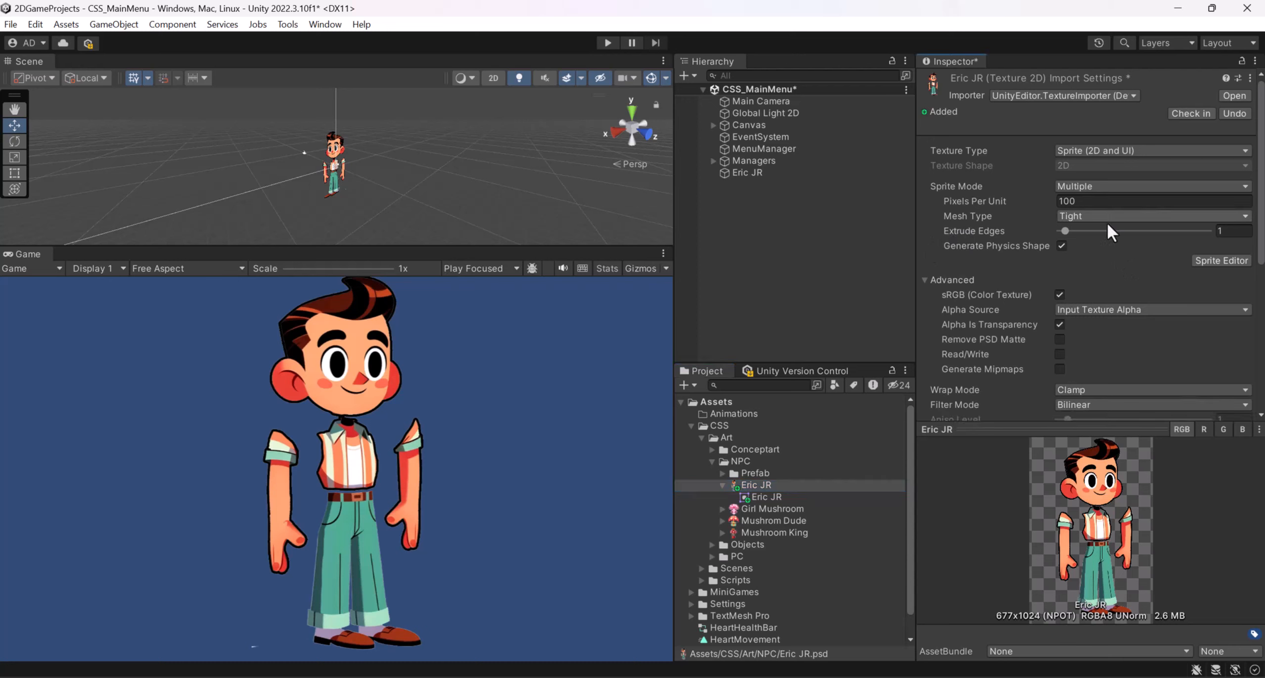
scroll(1221, 258, down, 3)
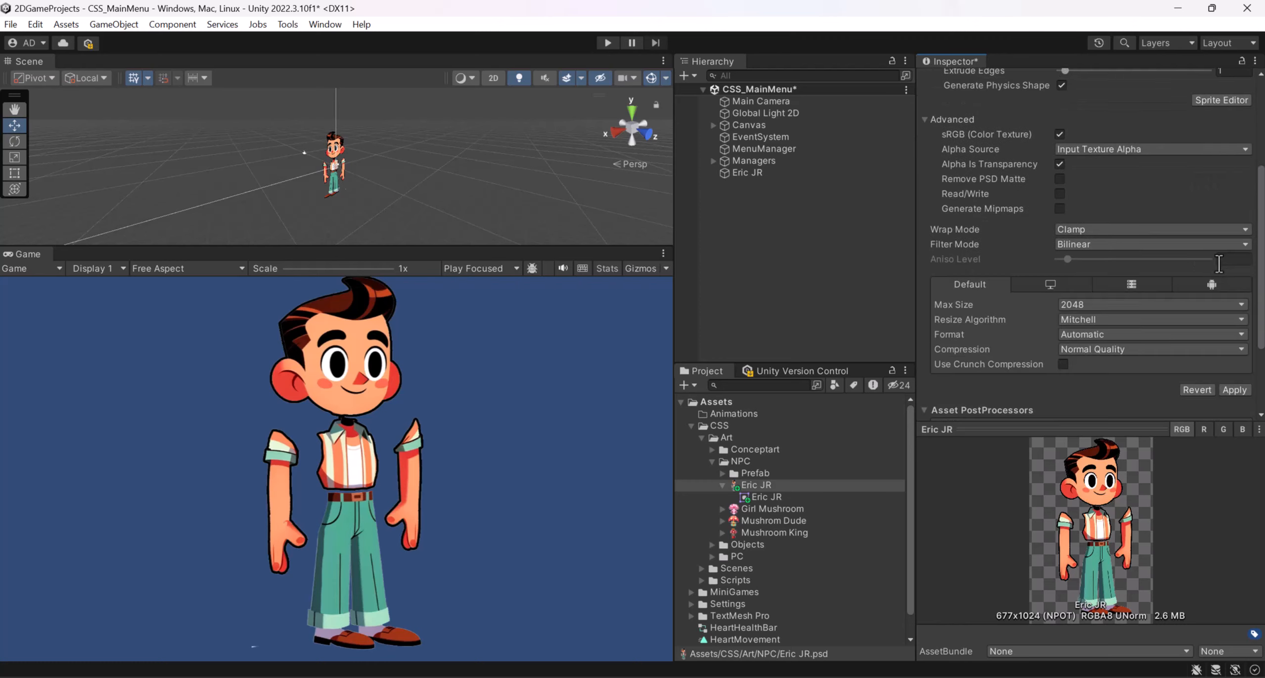
scroll(1219, 261, up, 2)
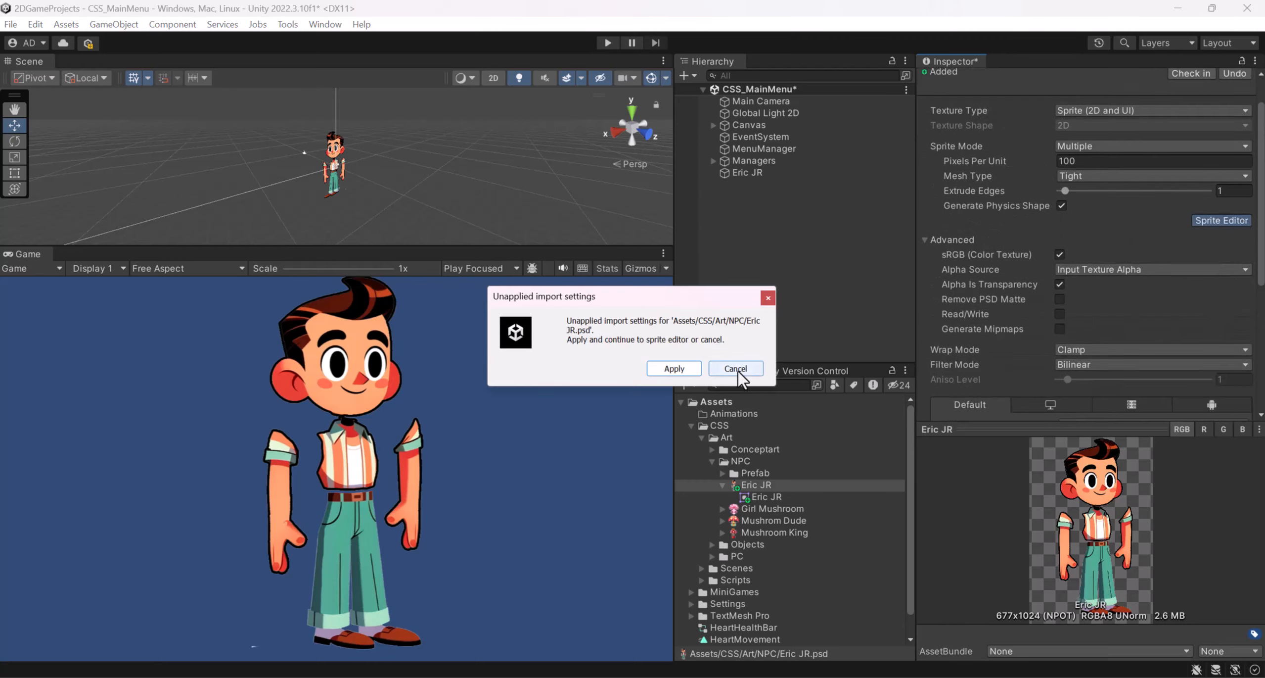
click(677, 368)
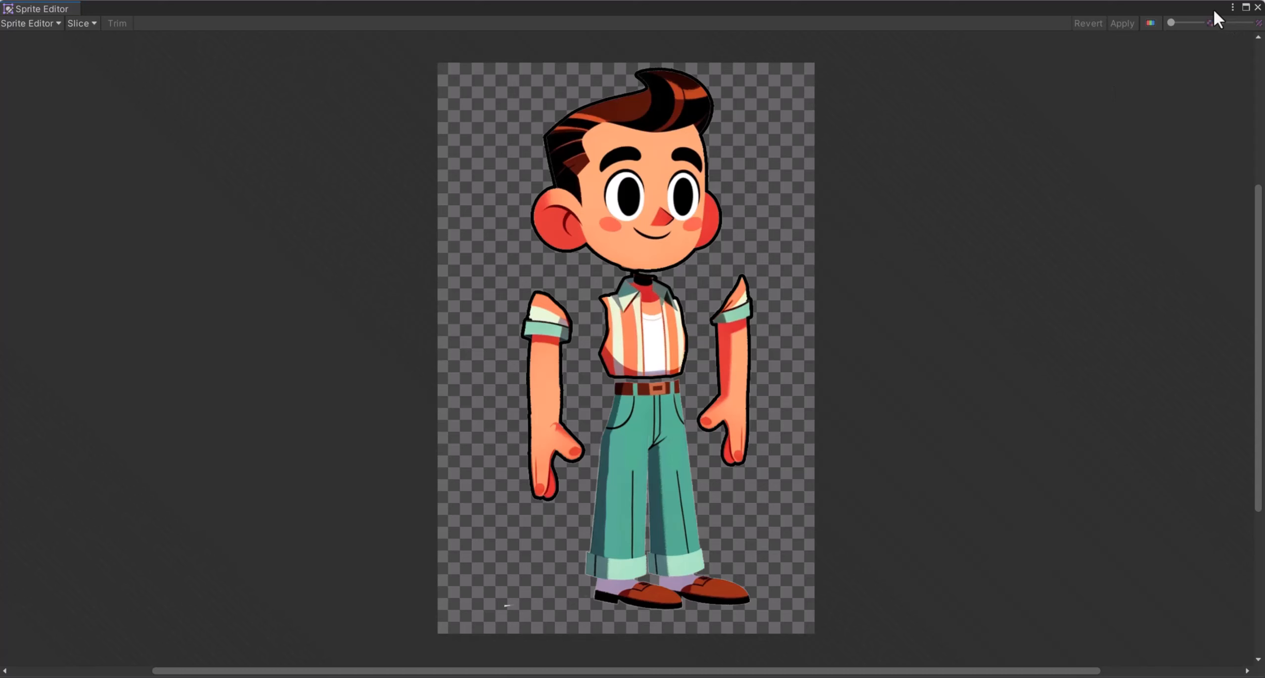
click(1258, 7)
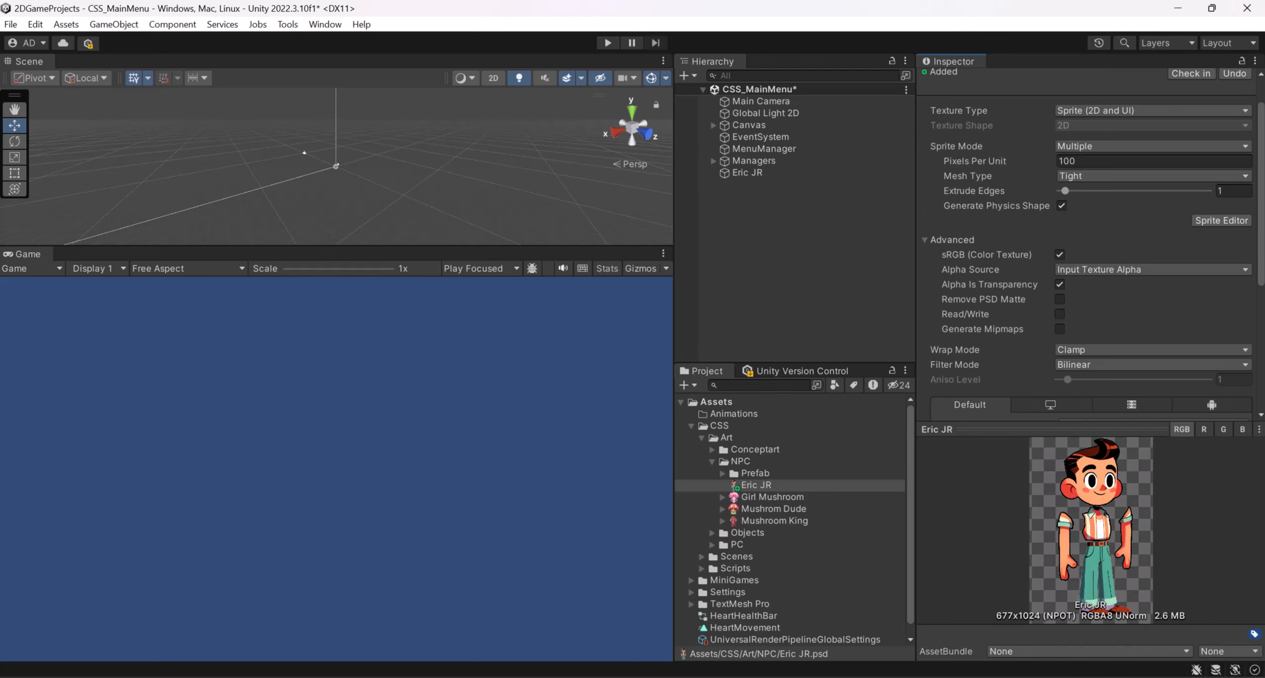
- Switch to Photoshop and save the layered character to the Desktop as Eric JR in Photoshop format with Maximize Compatibility enabled
key(alt+Tab)
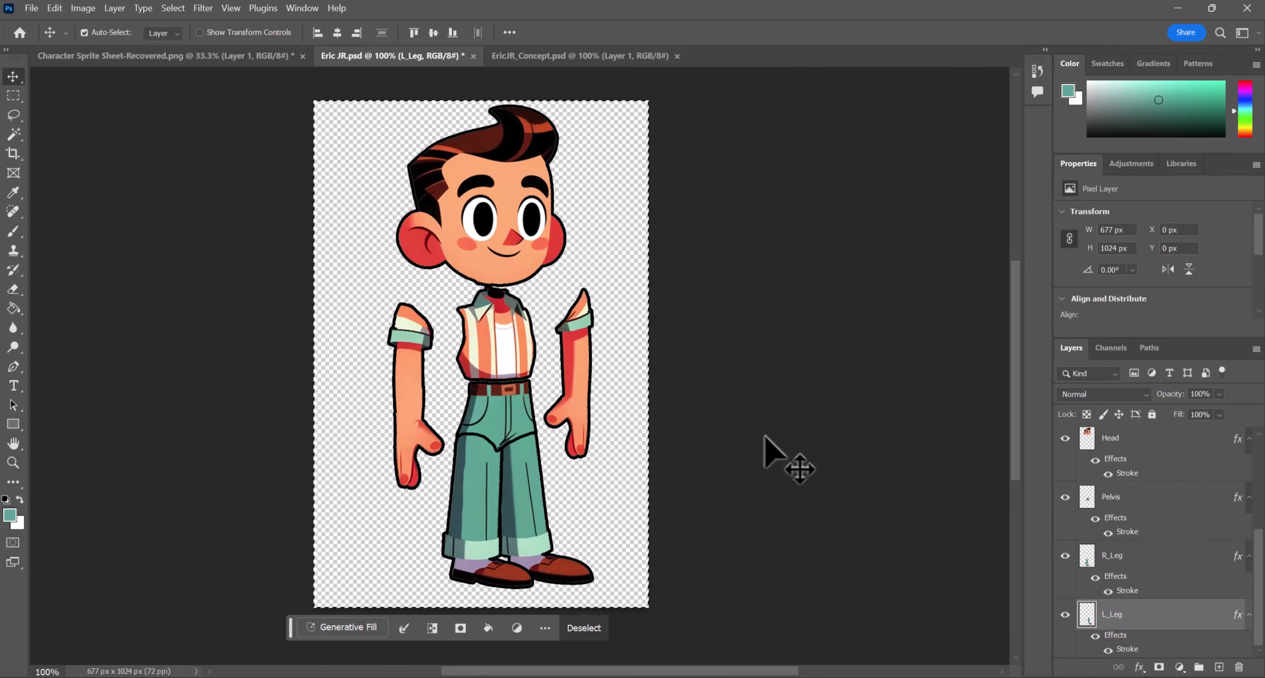
click(42, 8)
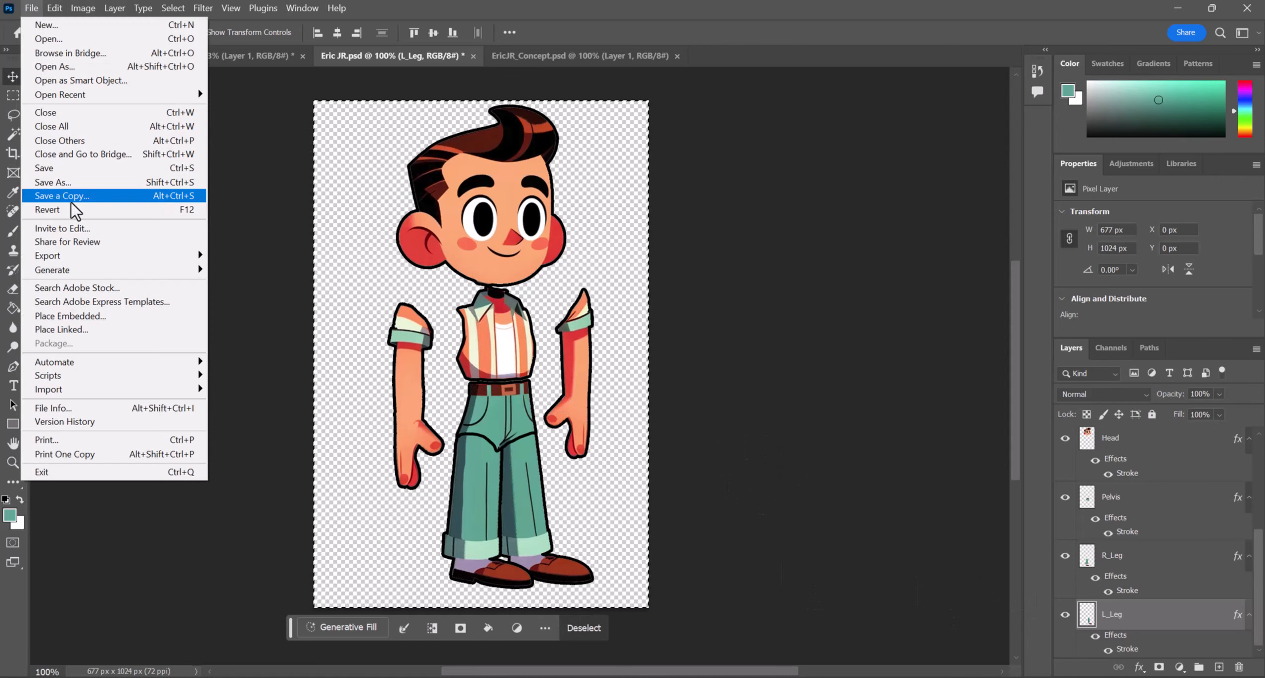
click(89, 196)
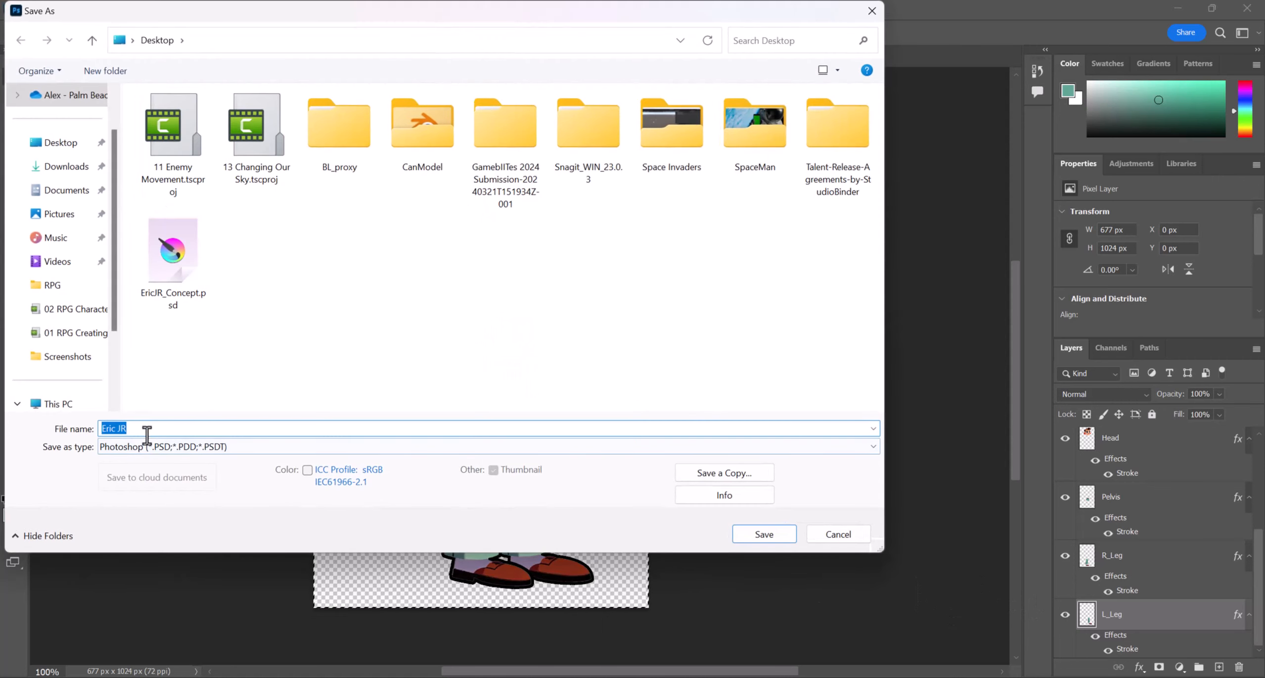
click(396, 376)
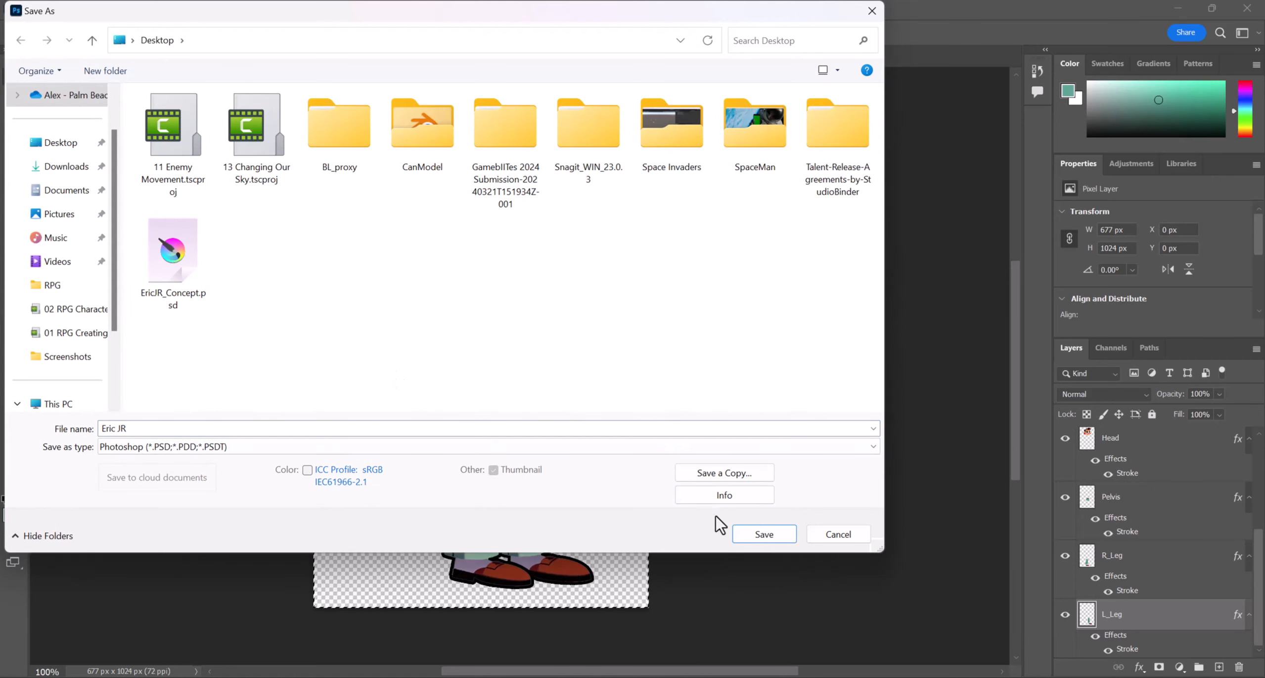
click(746, 535)
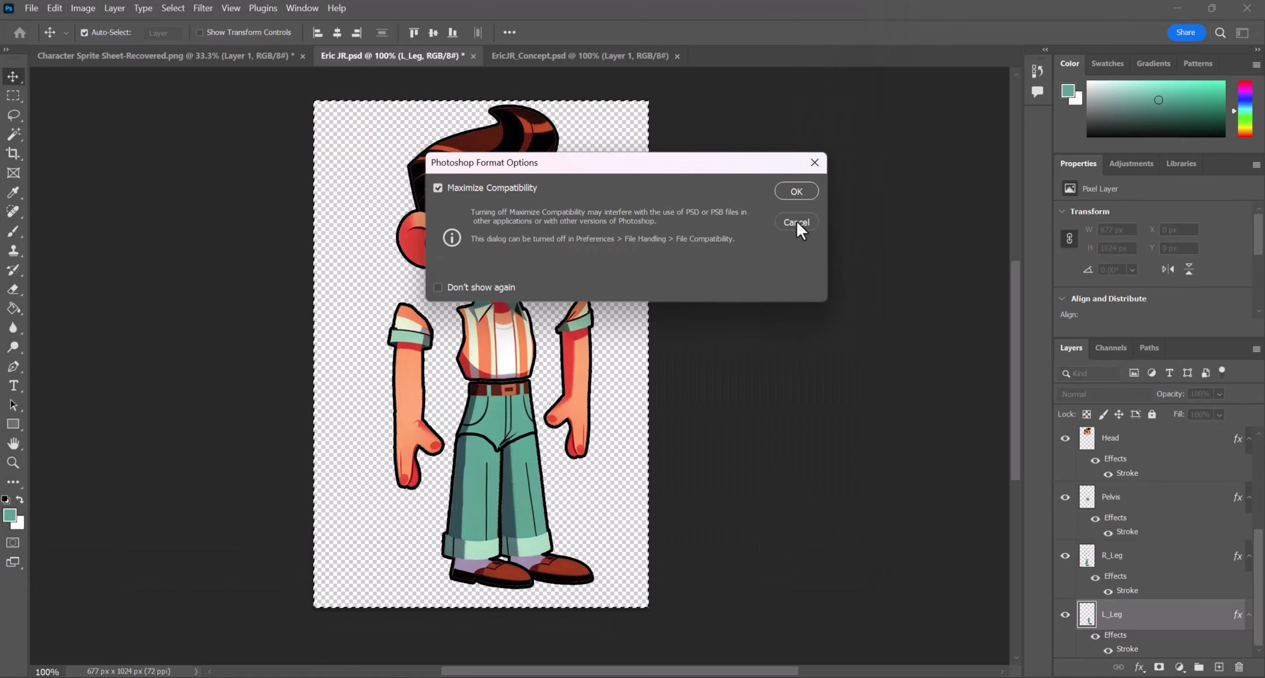
click(797, 191)
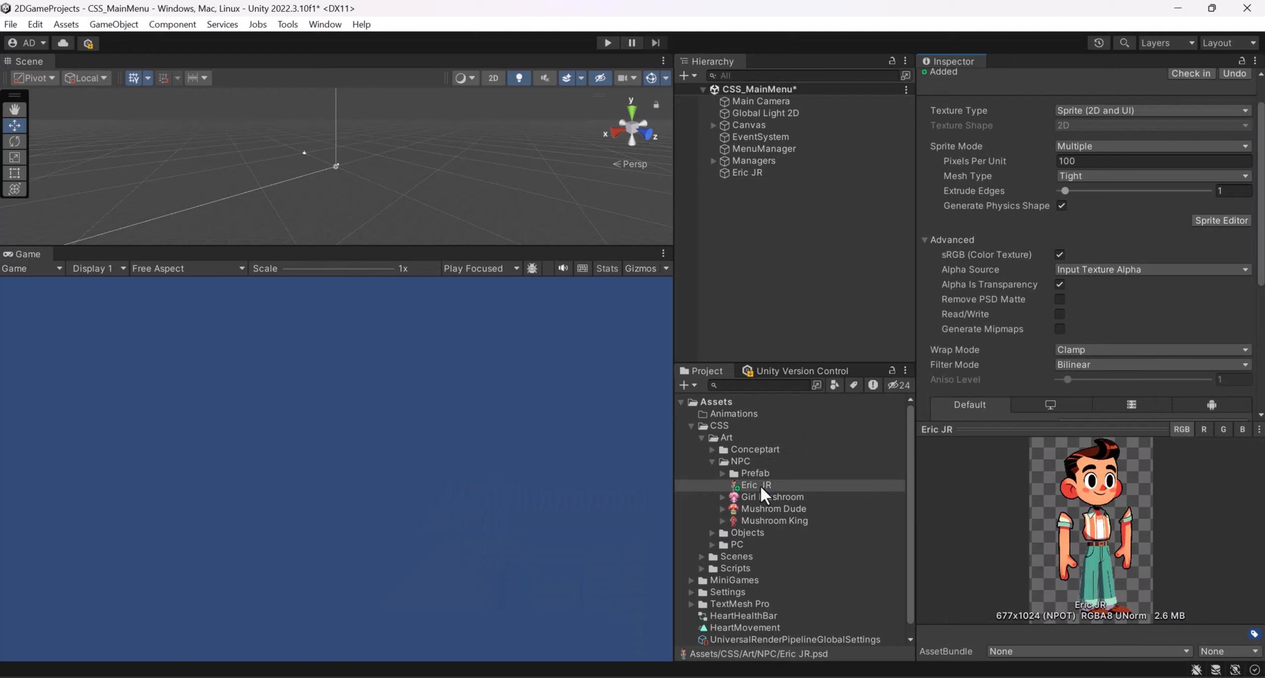
- Switch back to Unity and delete the Eric JR asset from the NPC folder and its object from the scene
key(Delete)
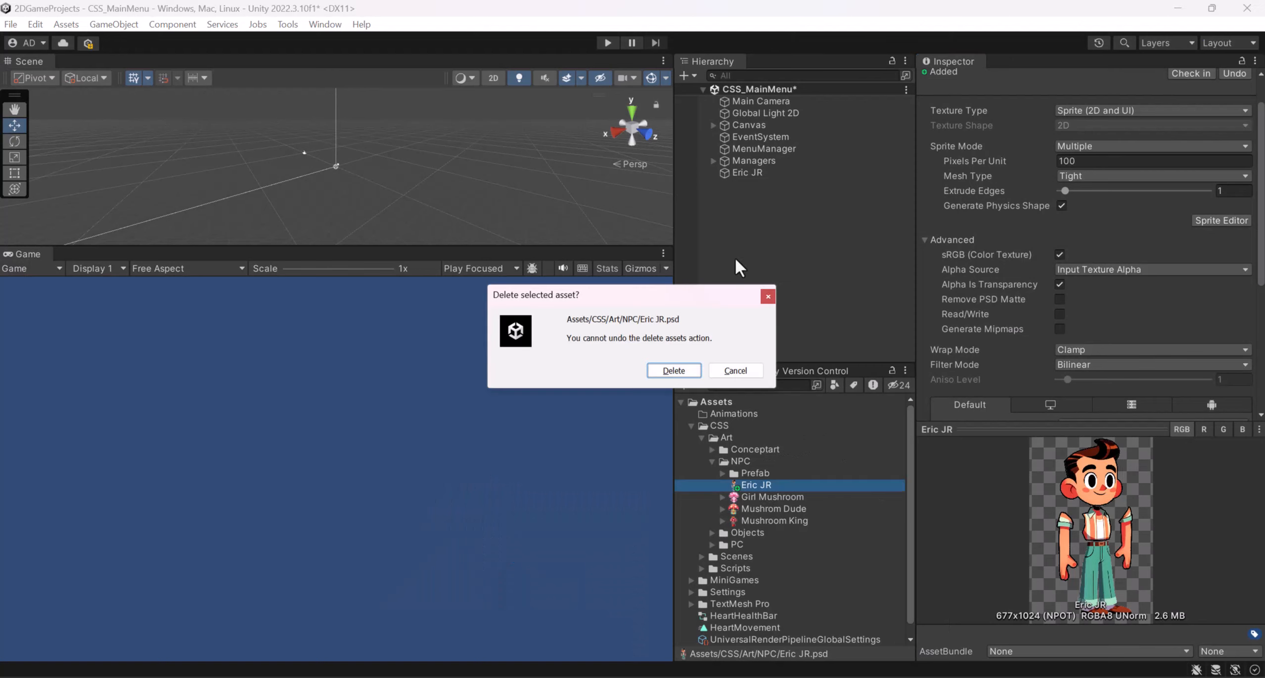
click(673, 370)
click(763, 171)
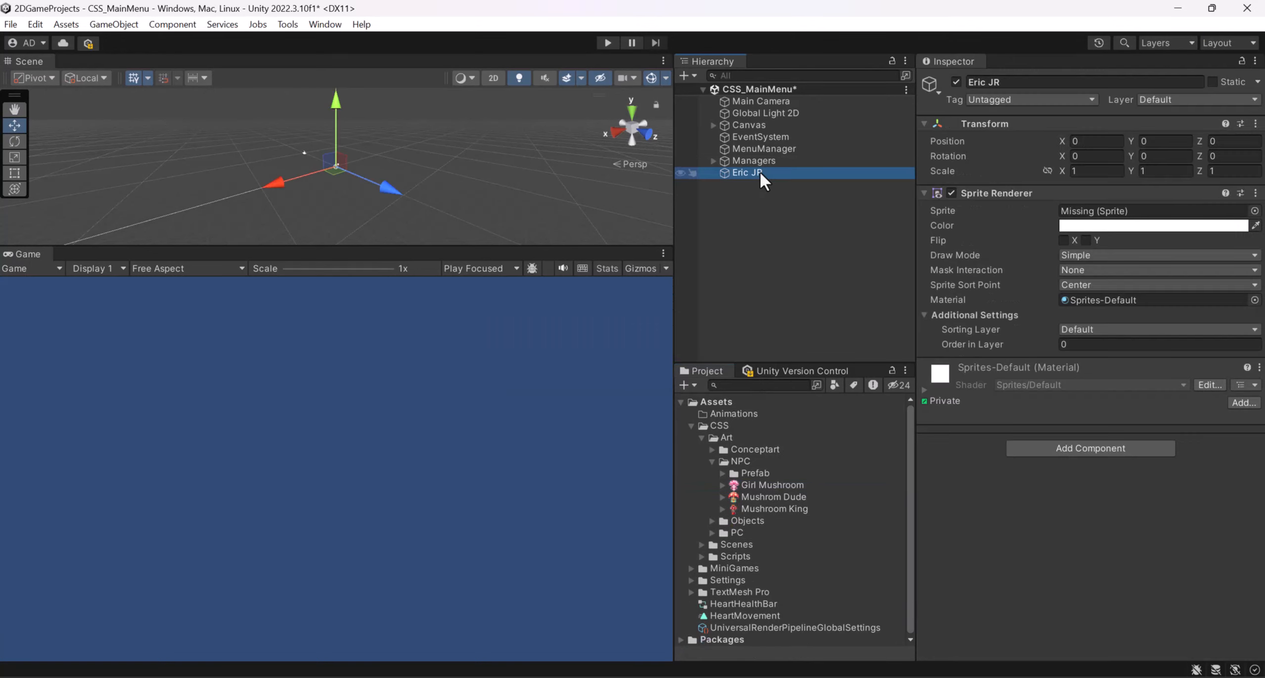
key(Delete)
- Import the Eric JR Photoshop file from the Desktop into the NPC folder as a new asset
right_click(739, 458)
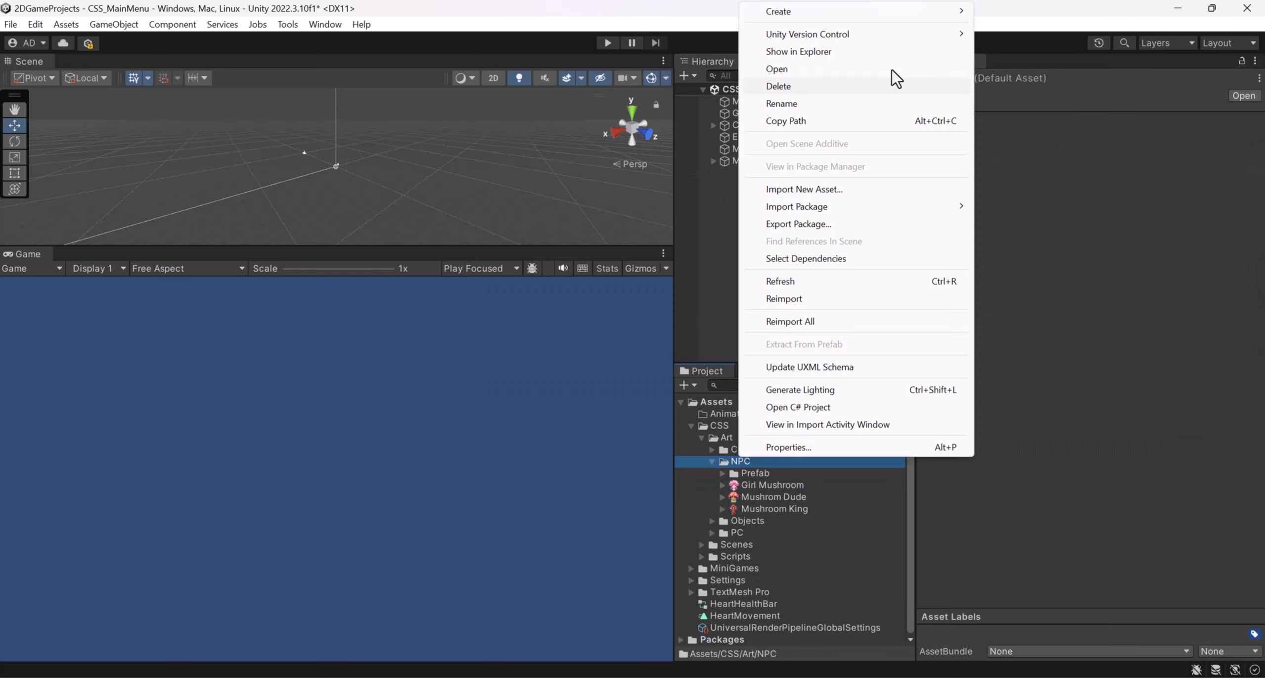
click(863, 190)
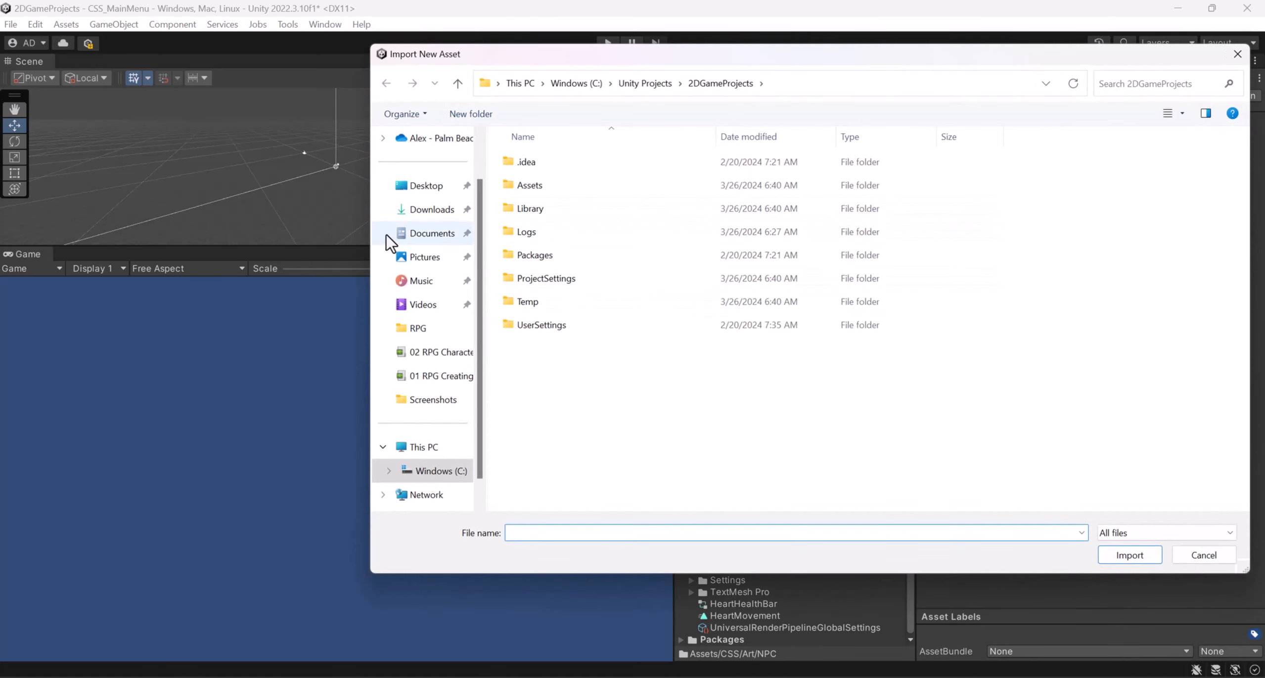
click(430, 187)
scroll(697, 342, down, 2)
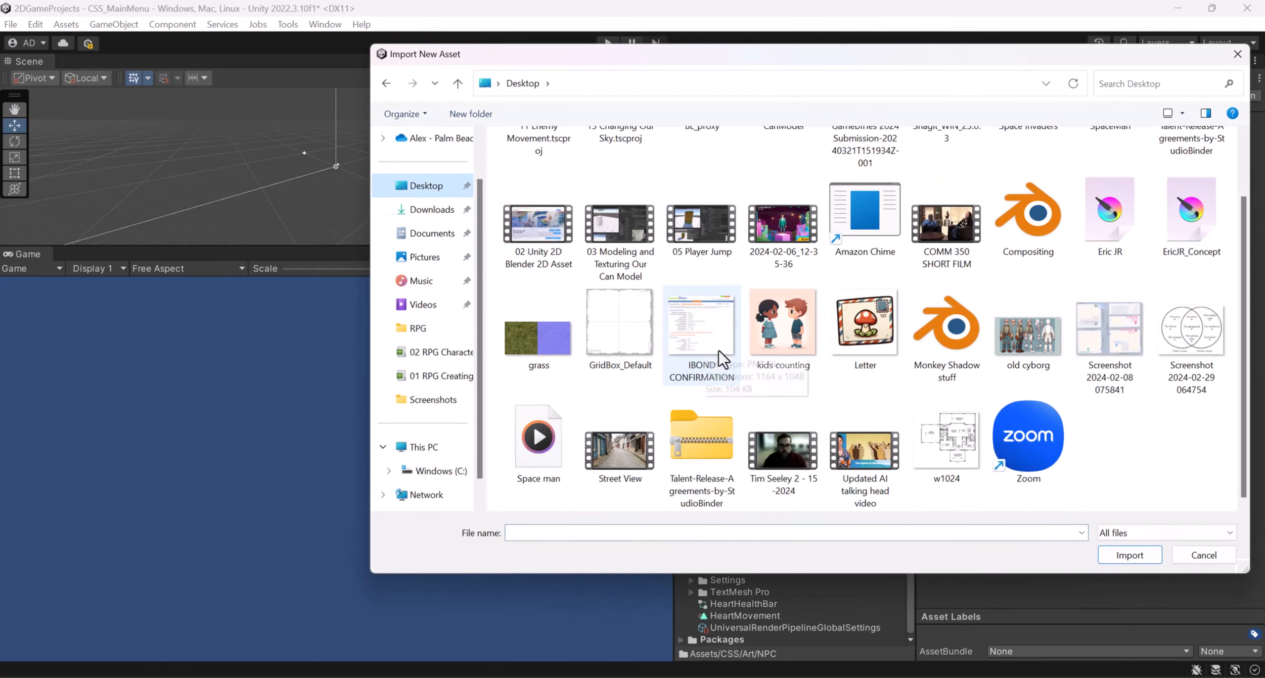
click(1113, 225)
double_click(1110, 218)
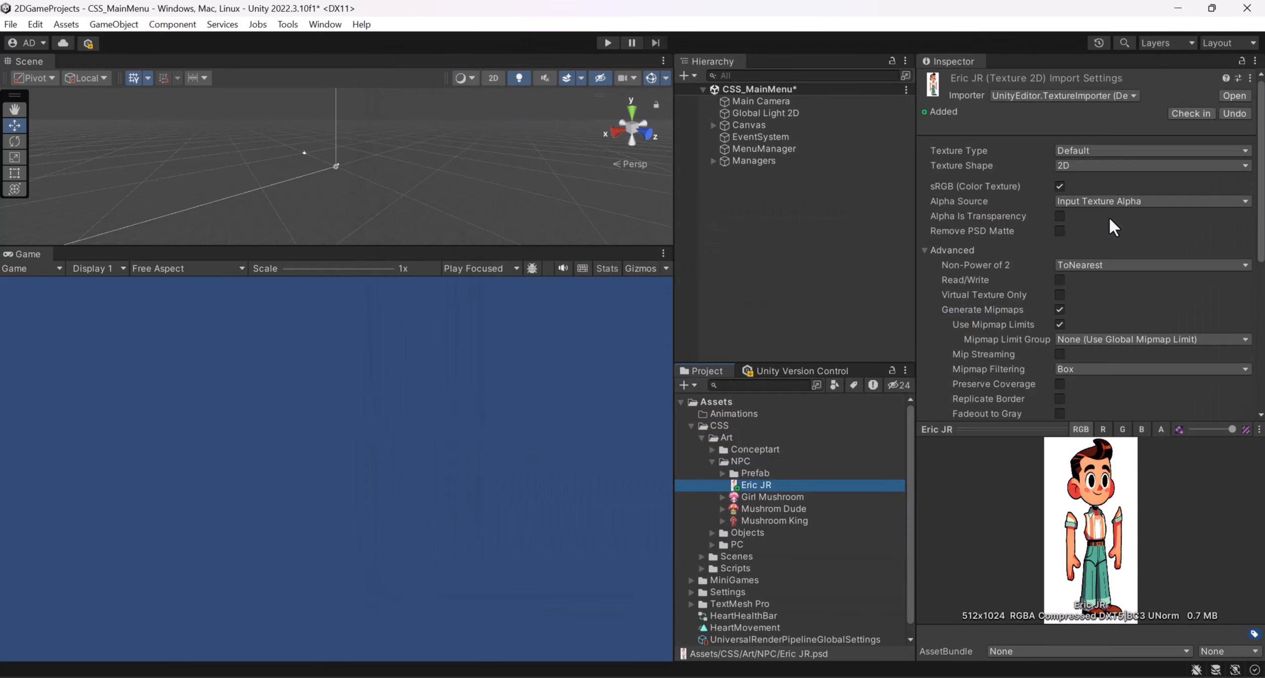
- Set the Eric JR texture type to Sprite (2D and UI), sprite mode to Multiple and filter mode to Point (no filter), and apply
click(1120, 150)
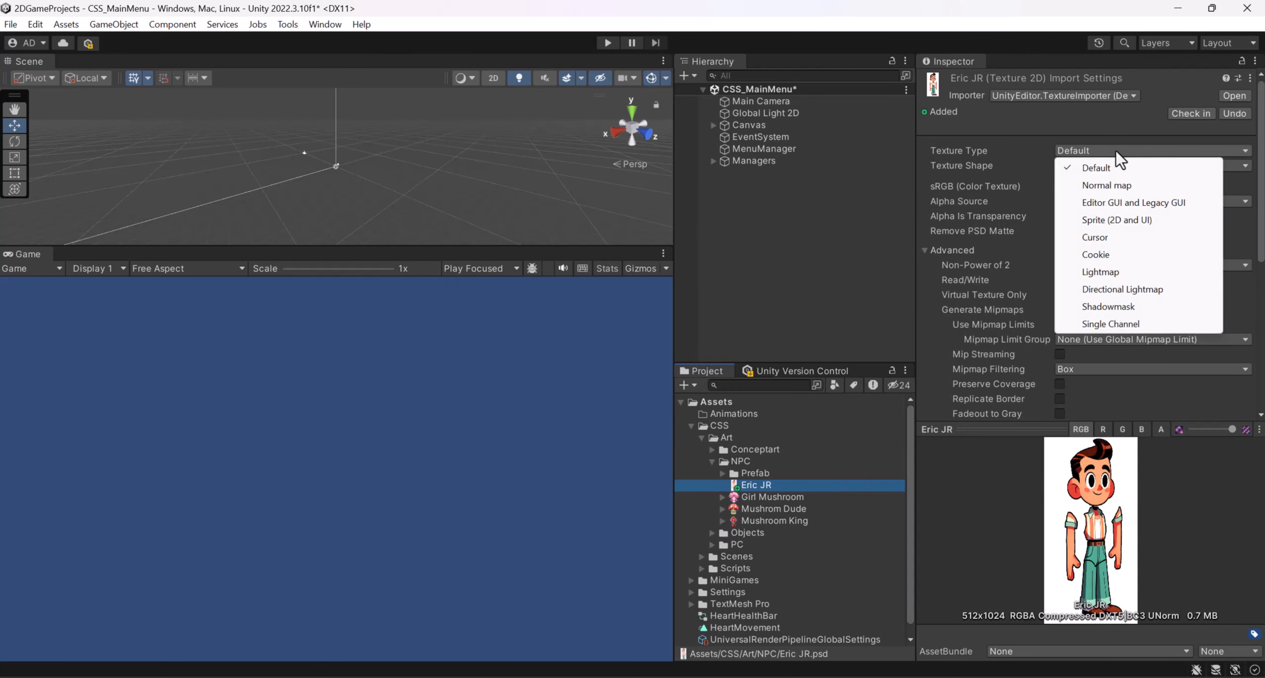
click(1123, 221)
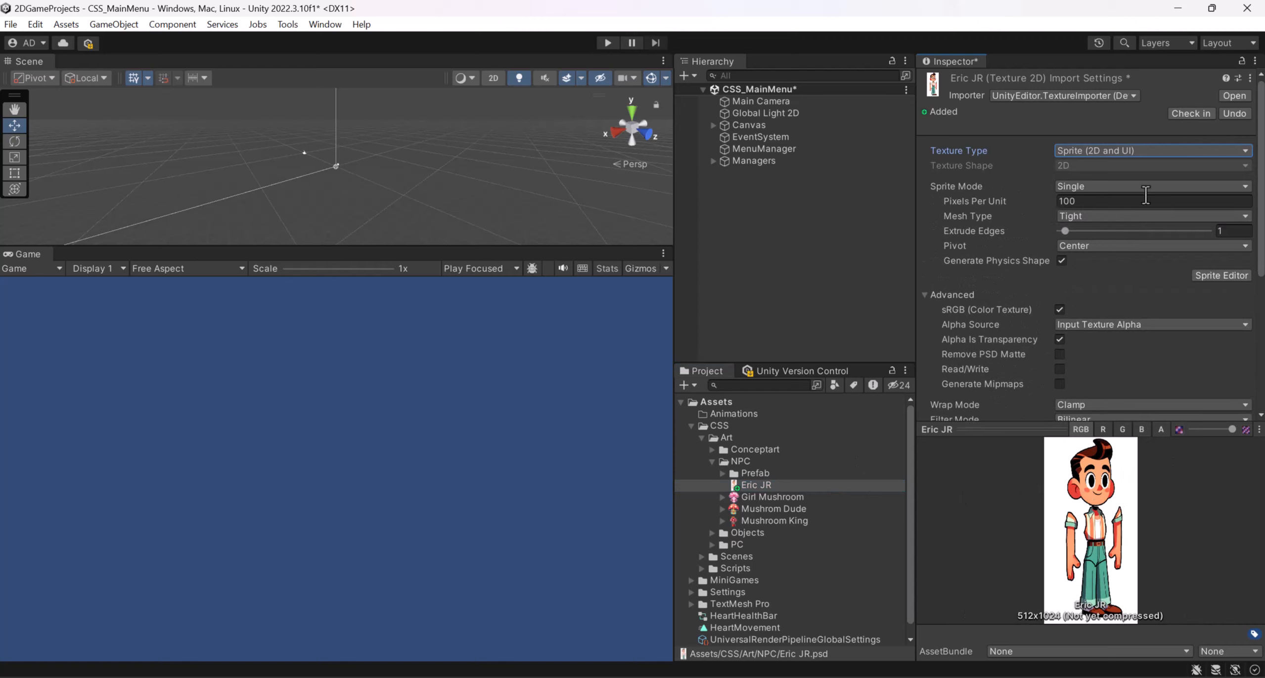
click(1140, 189)
click(1123, 220)
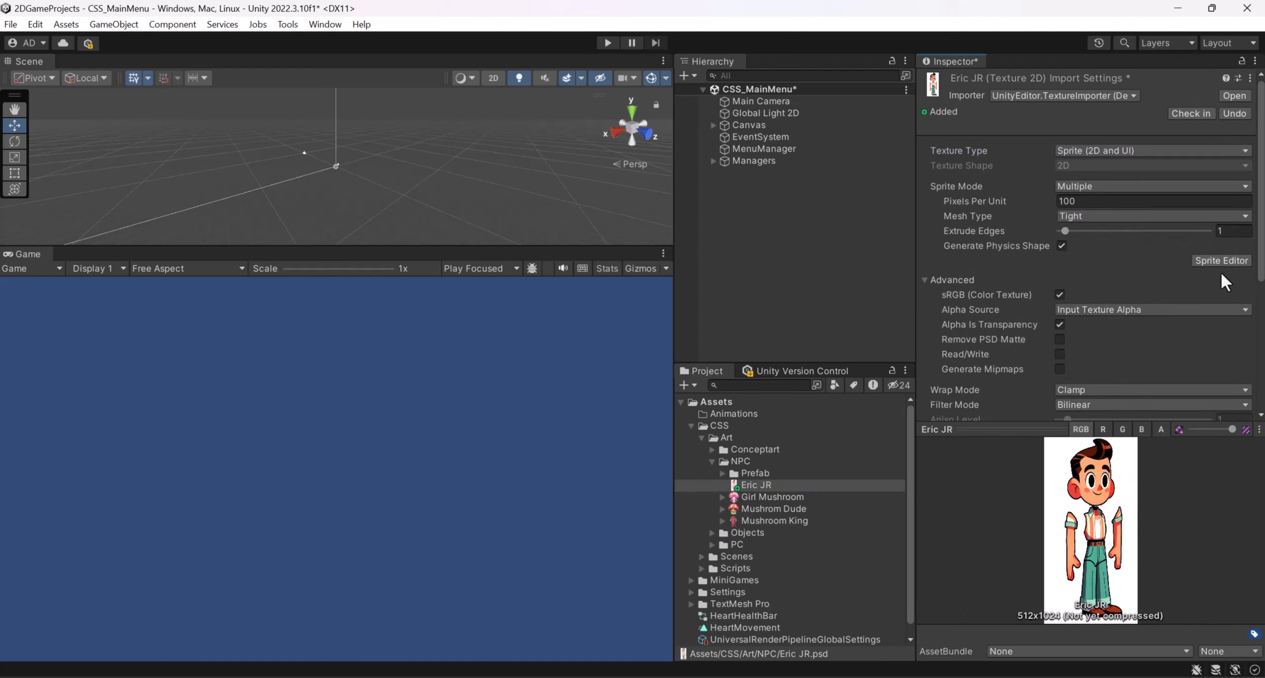
scroll(1127, 233, down, 4)
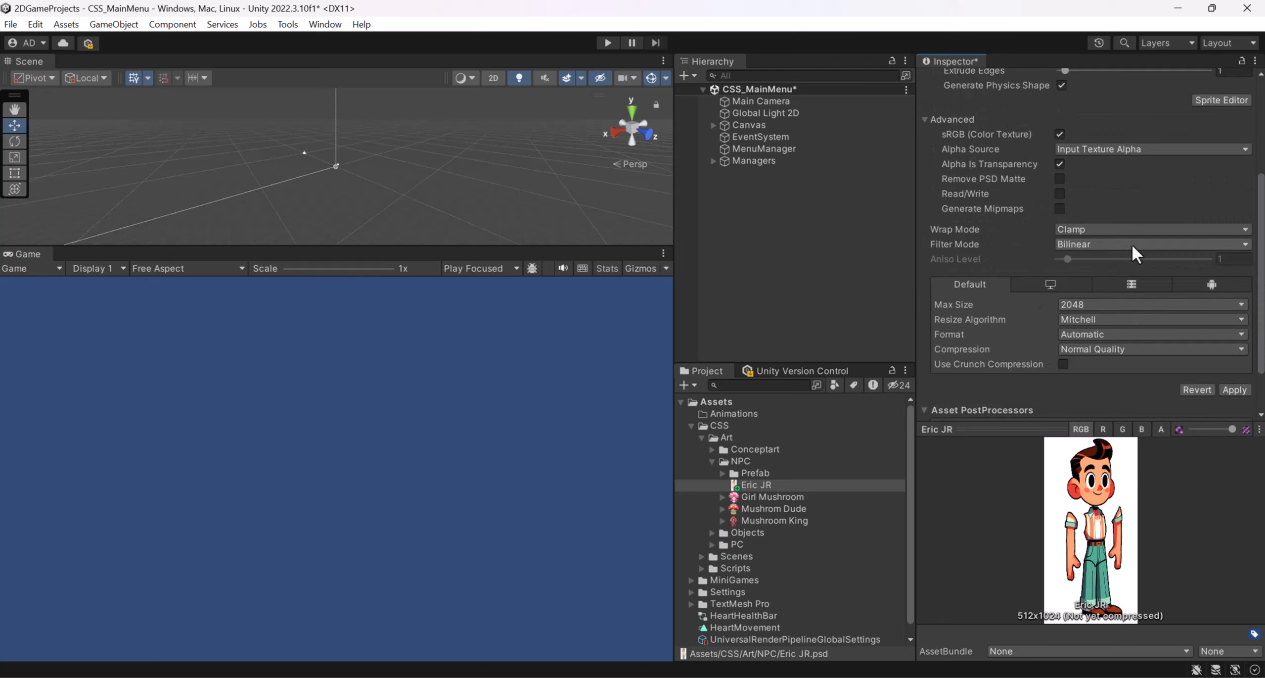
click(1119, 245)
click(1120, 262)
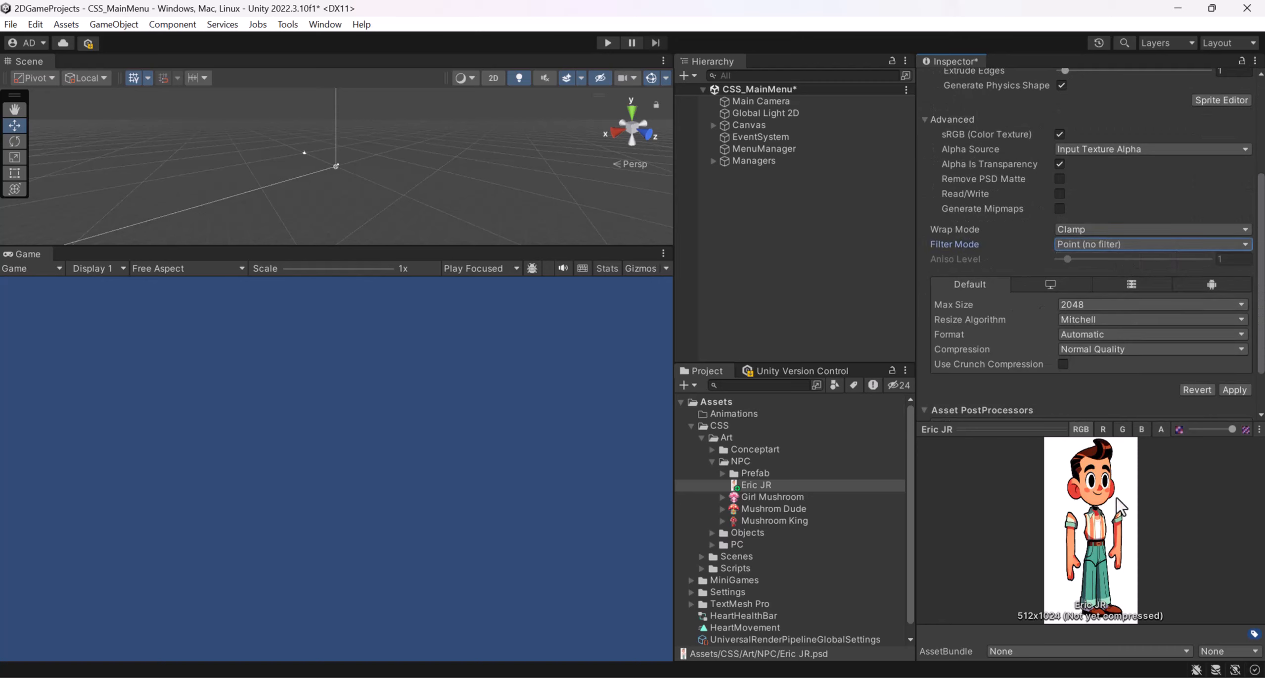
click(1233, 390)
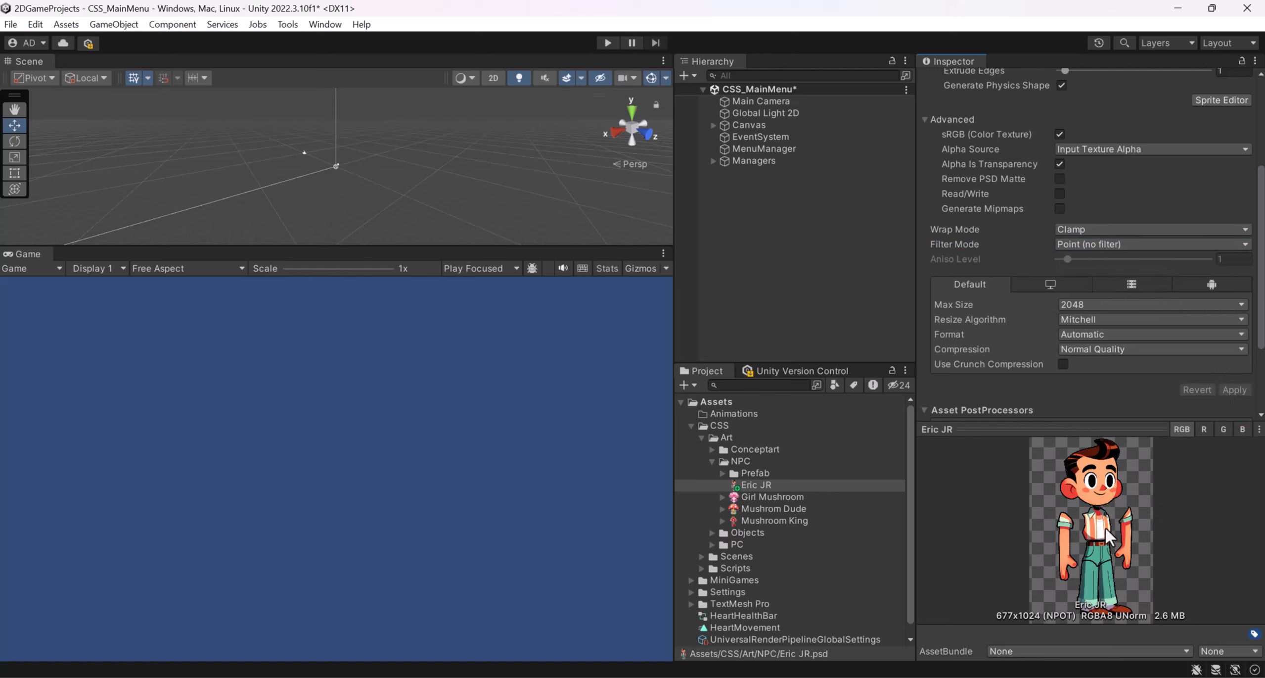
- Try to place the Eric JR asset in the CSS_MainMenu scene, rechecking its import settings between attempts
scroll(1075, 365, up, 5)
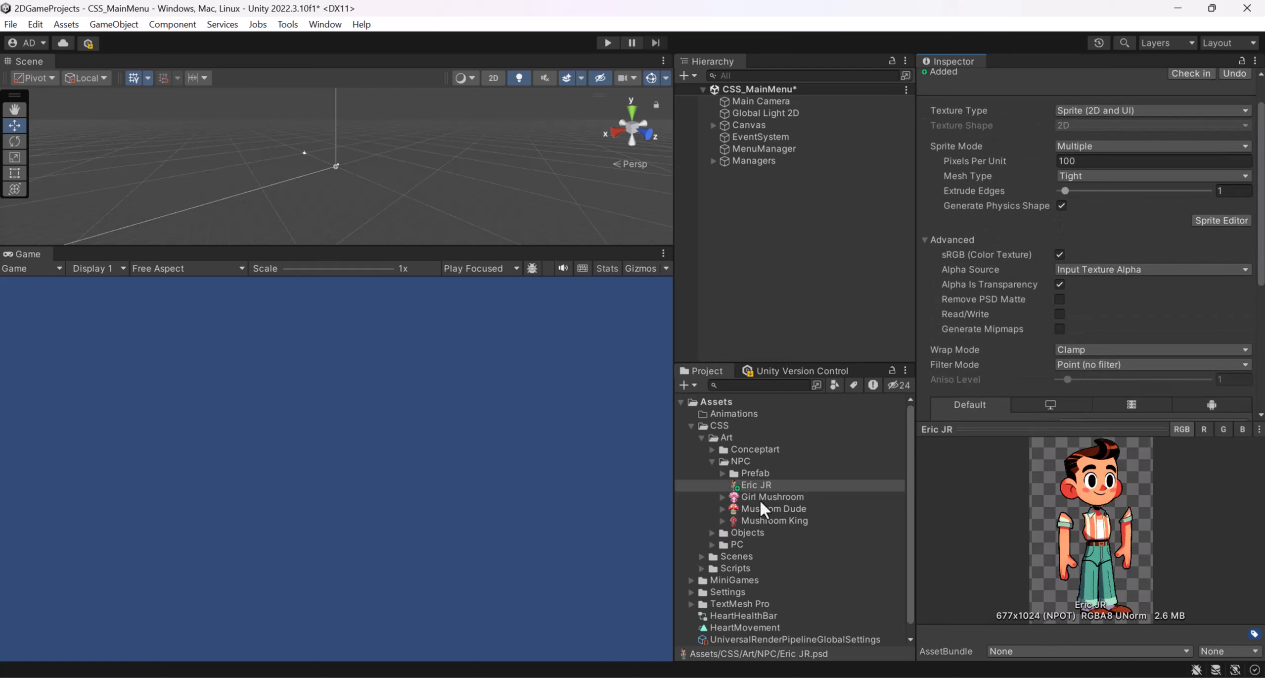
drag(756, 478, 755, 259)
scroll(1098, 154, up, 2)
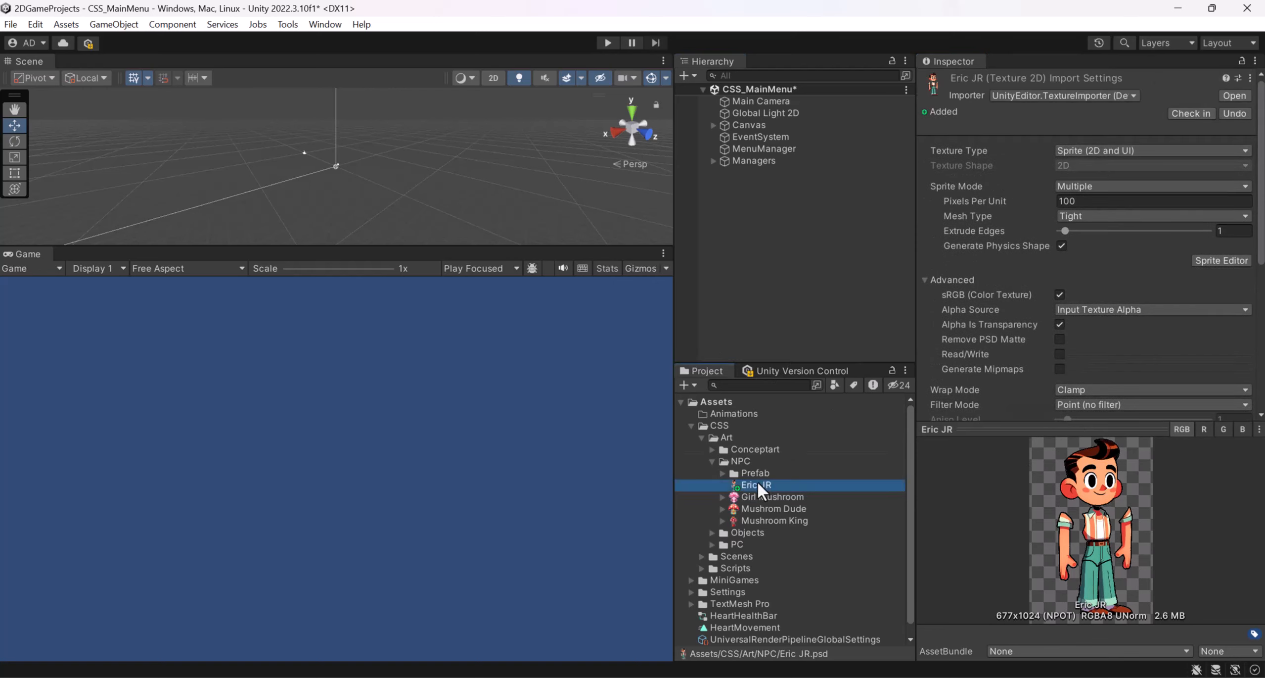
drag(757, 480, 771, 173)
click(1091, 150)
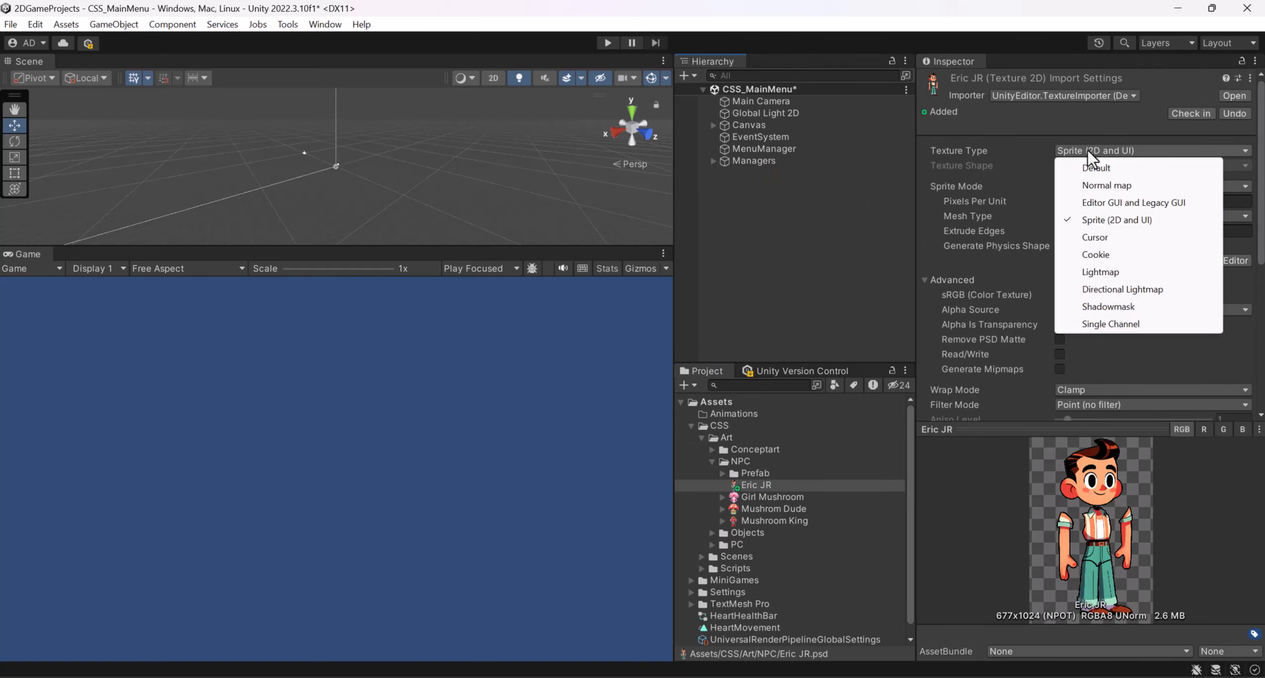
click(1248, 274)
scroll(1241, 286, down, 5)
scroll(1216, 313, up, 4)
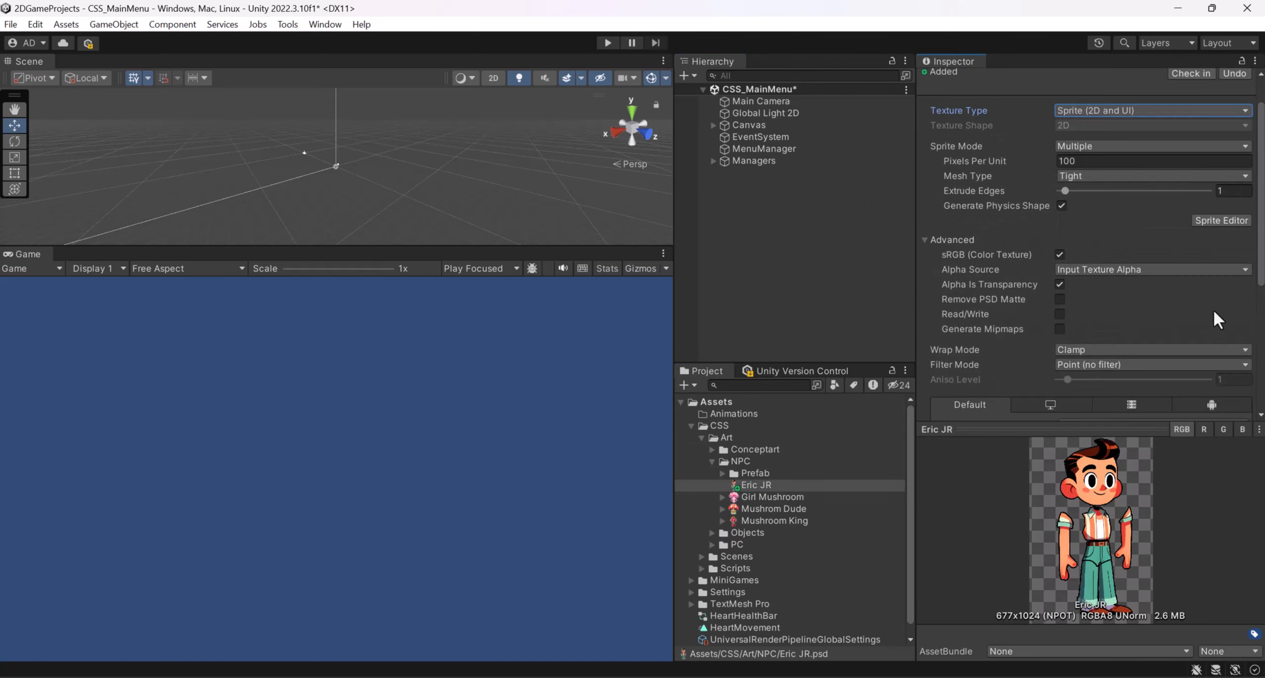
click(728, 488)
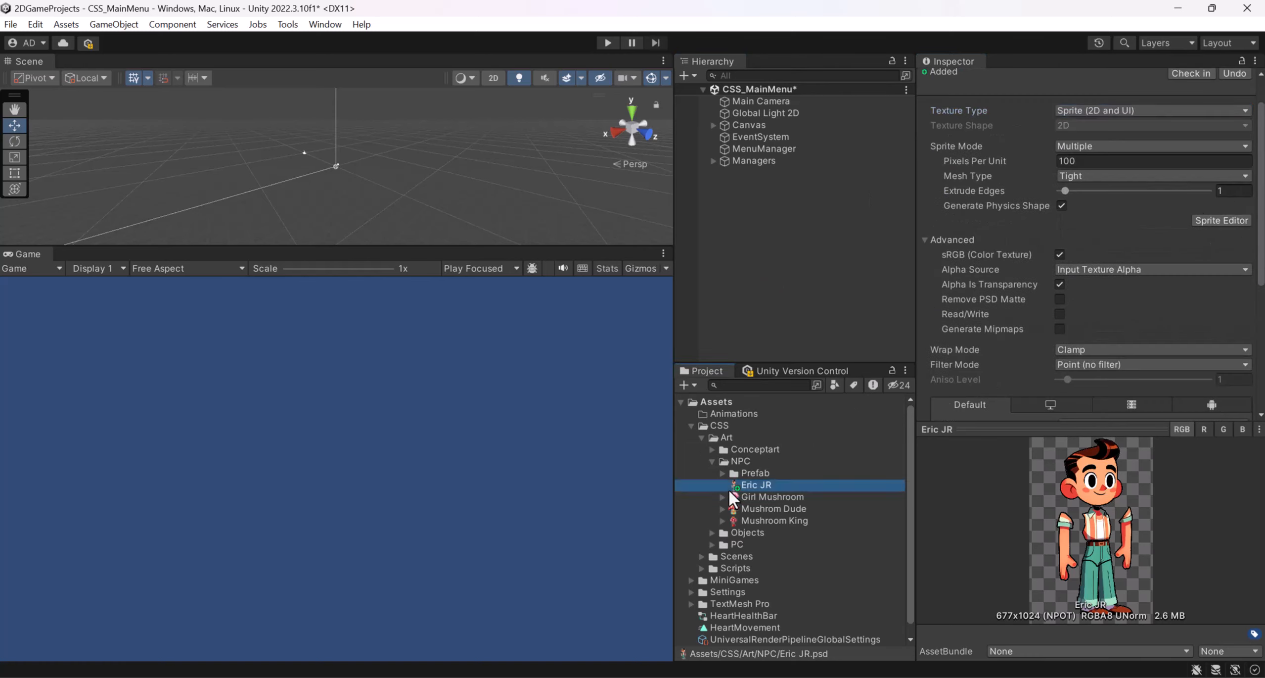
drag(756, 487, 786, 302)
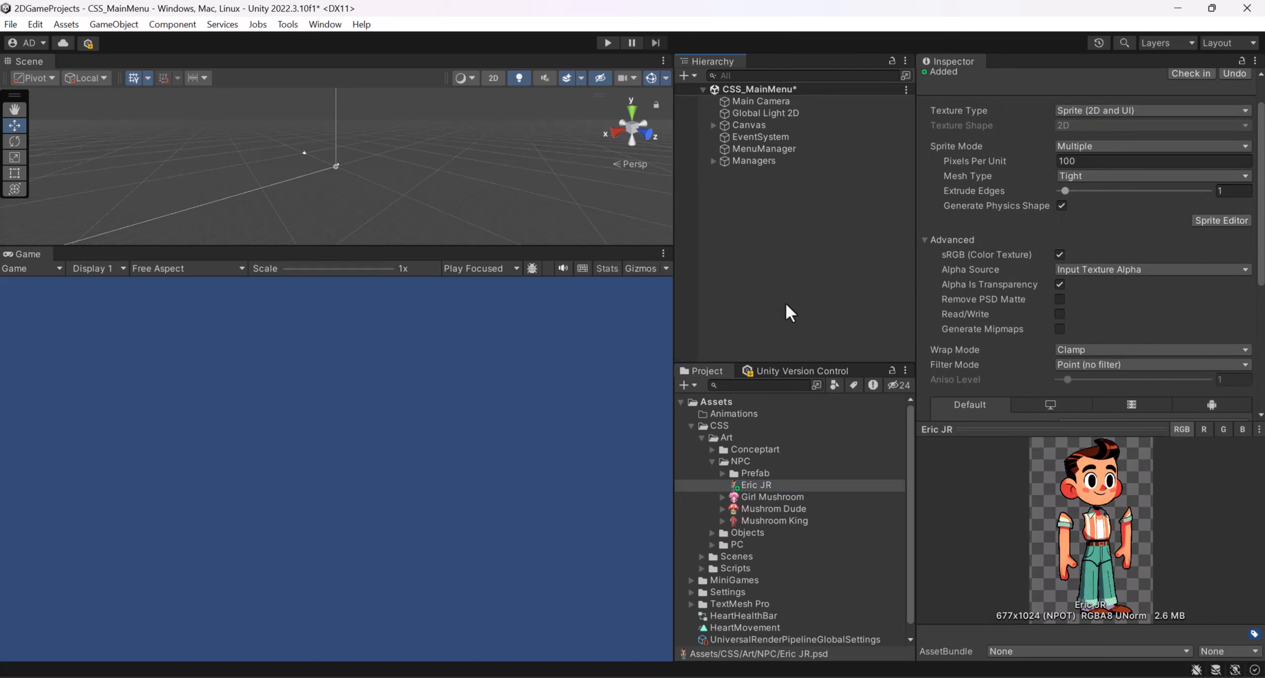
- Open the Package Manager, search for psd and select the 2D PSD Importer package
click(325, 24)
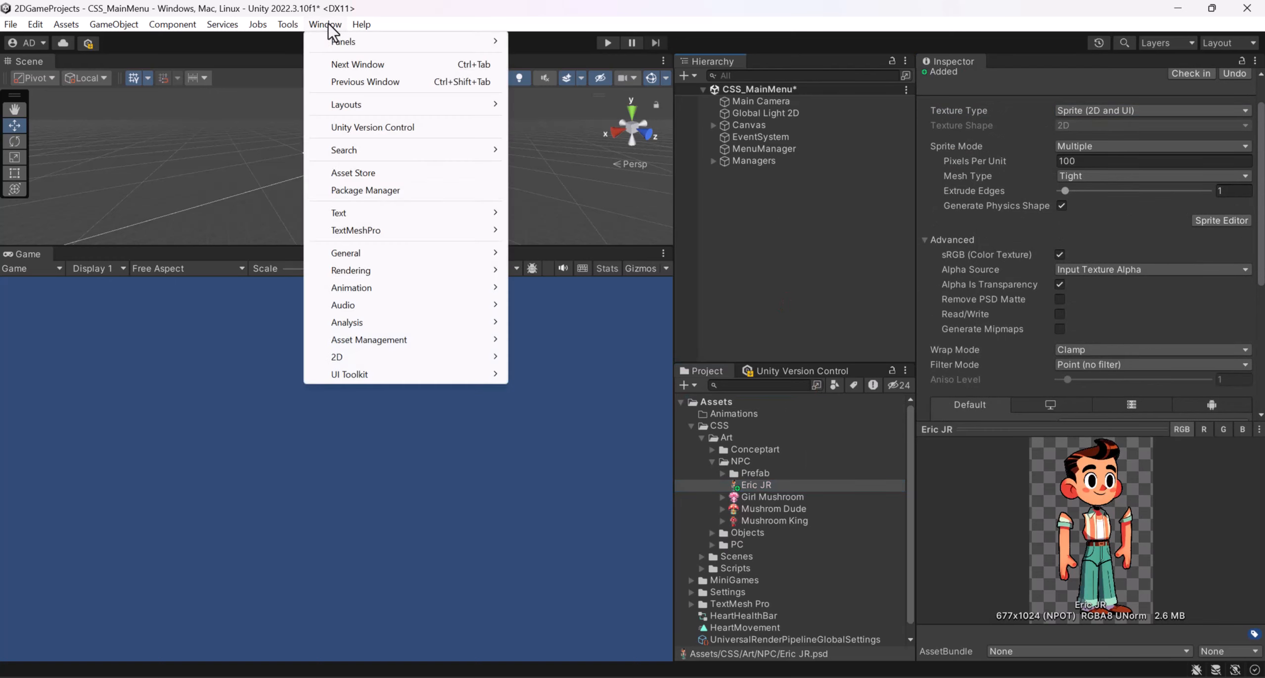
click(390, 191)
scroll(249, 405, down, 5)
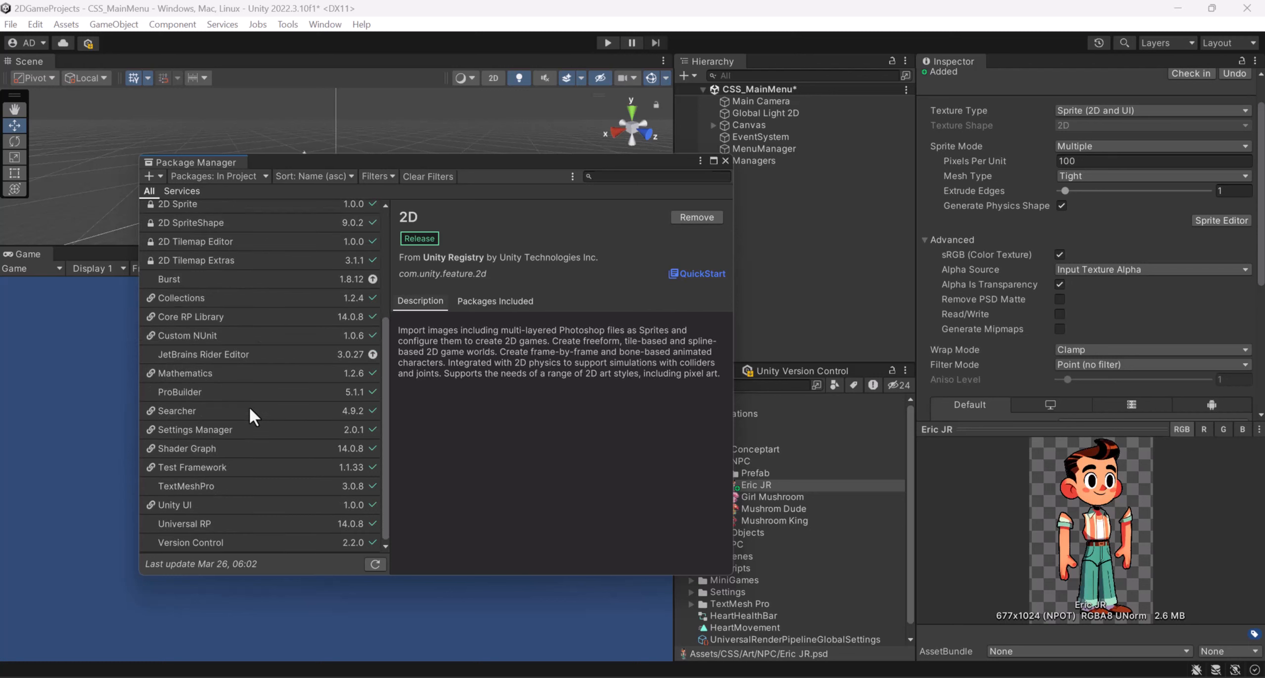
click(633, 176)
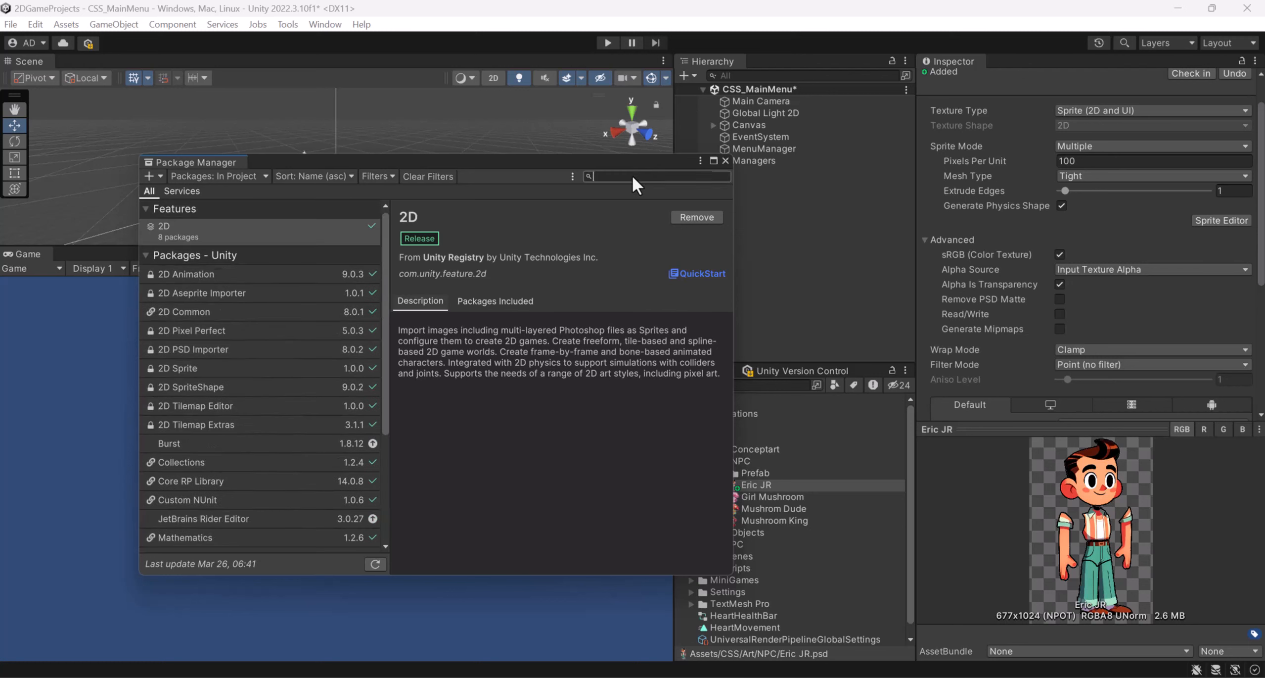
text(psd)
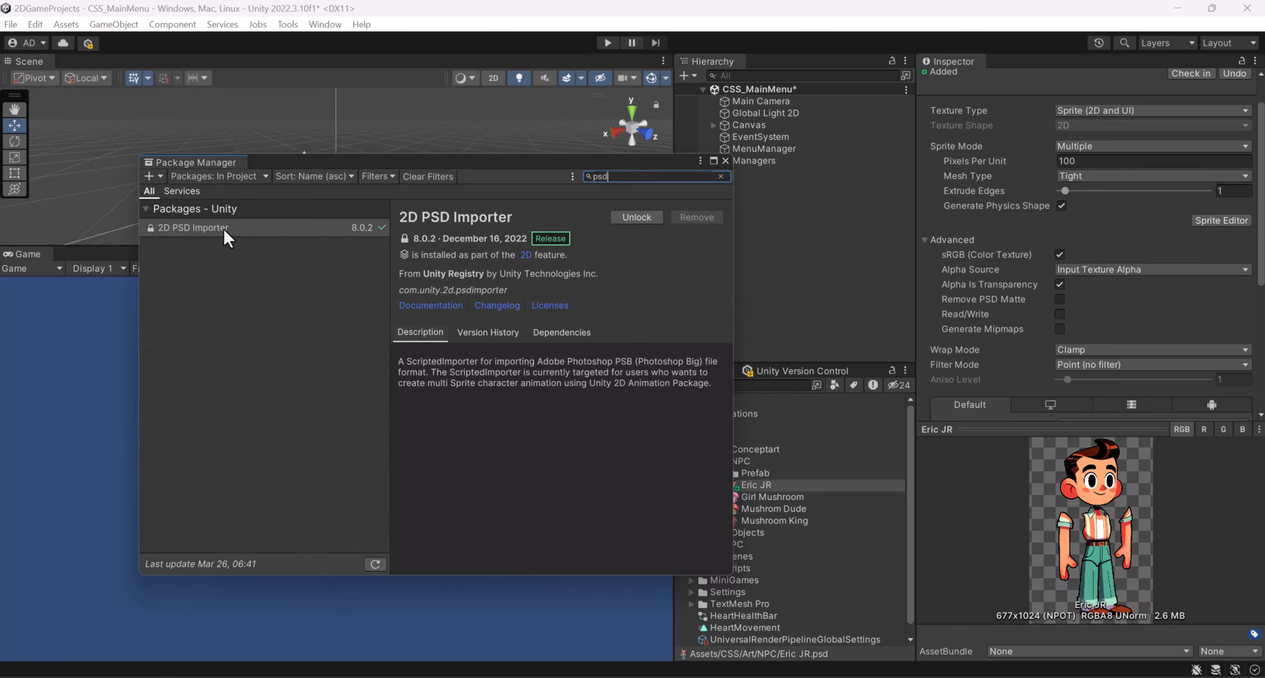
click(218, 228)
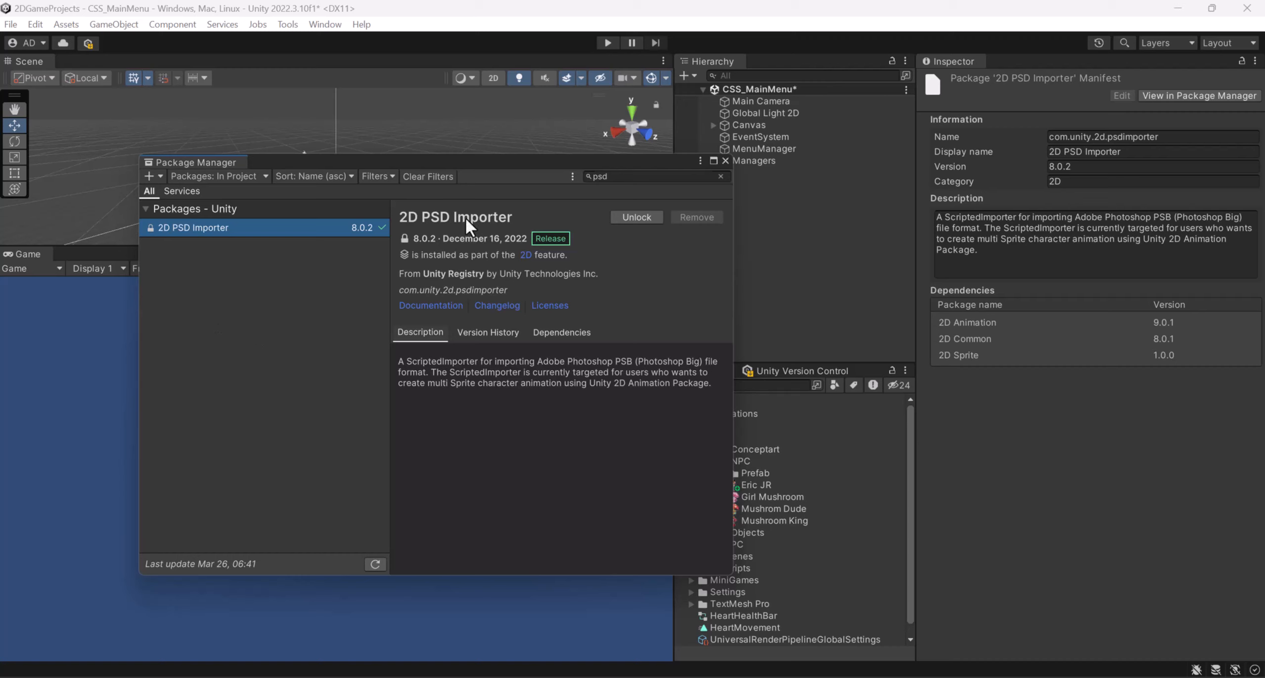
- Examine the 2D PSD Importer's version history, the 8.0.4 release details and its dependencies, and close the Package Manager
click(489, 332)
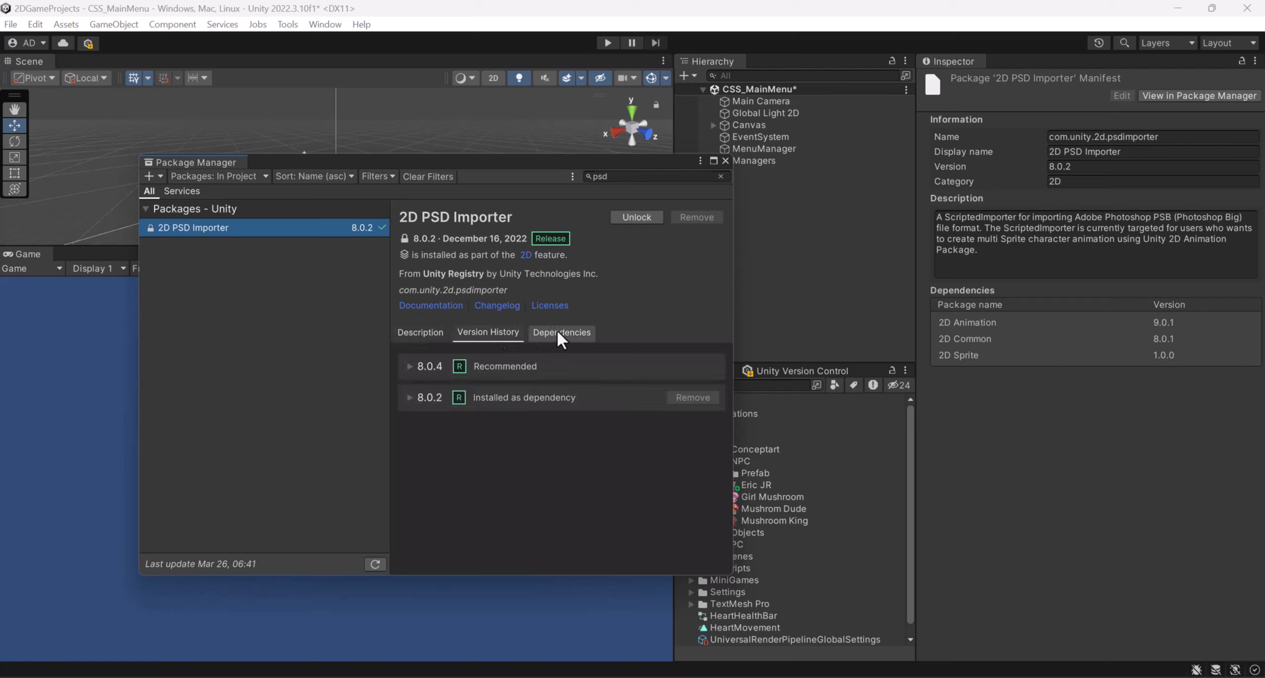
click(562, 367)
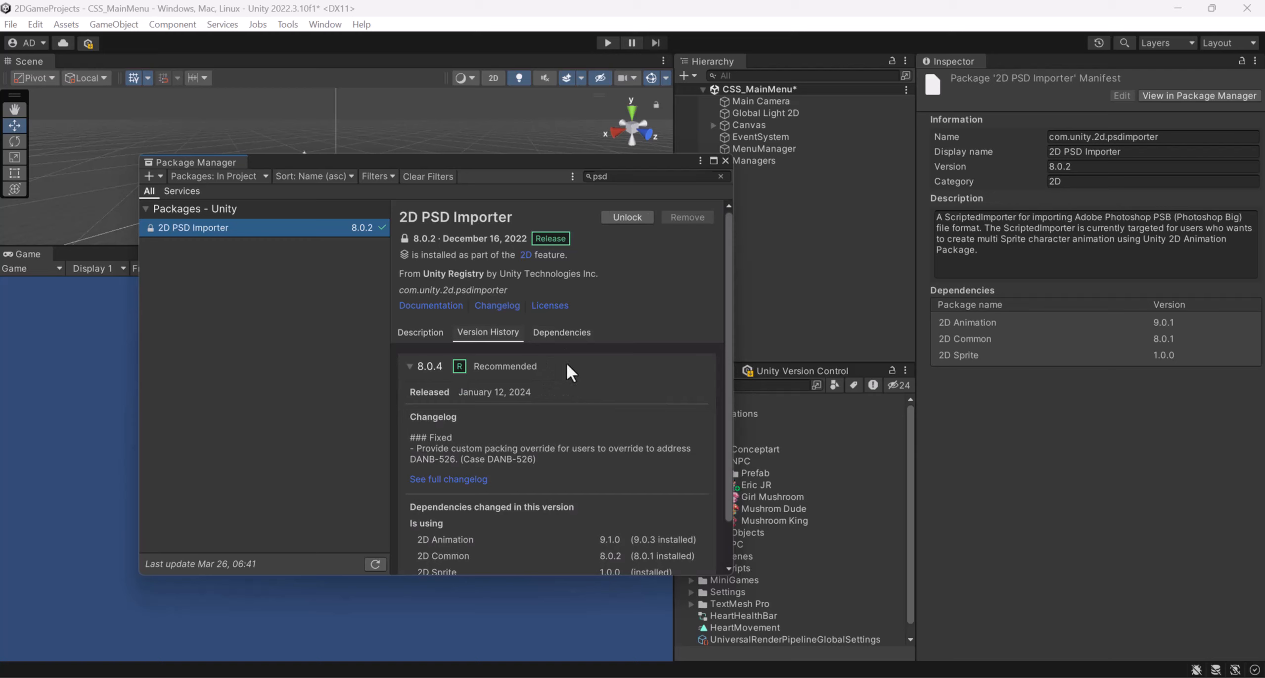
click(563, 332)
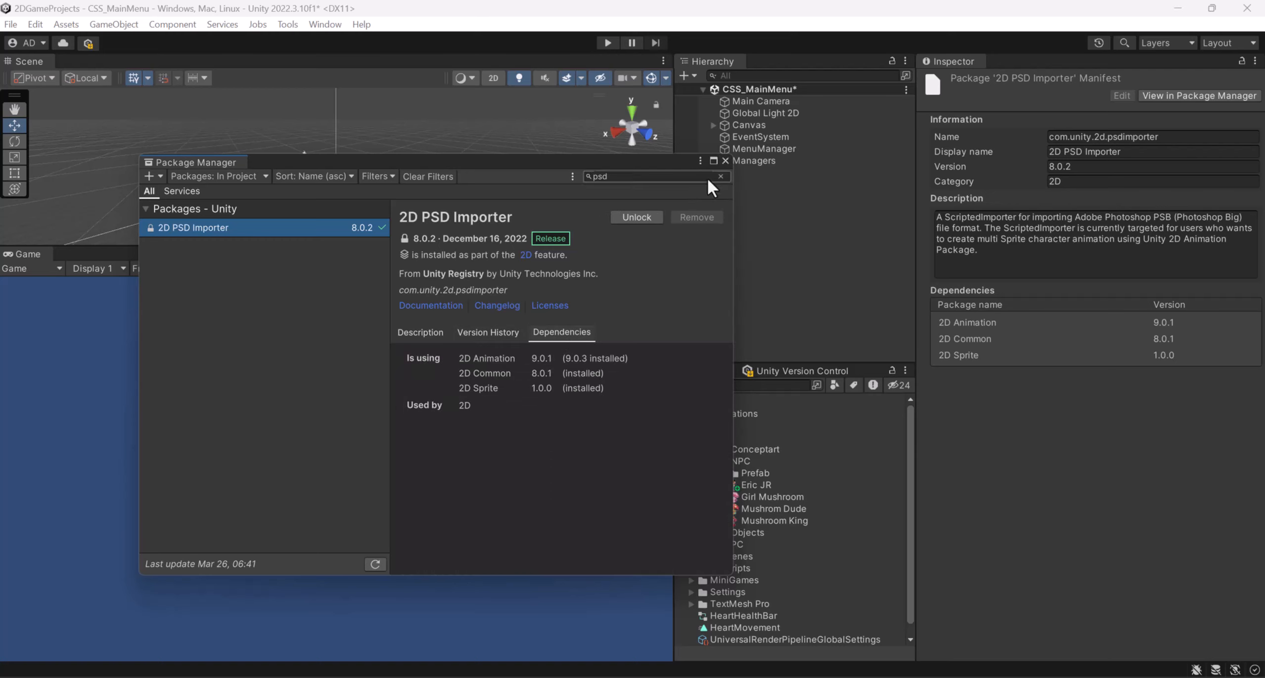
click(706, 215)
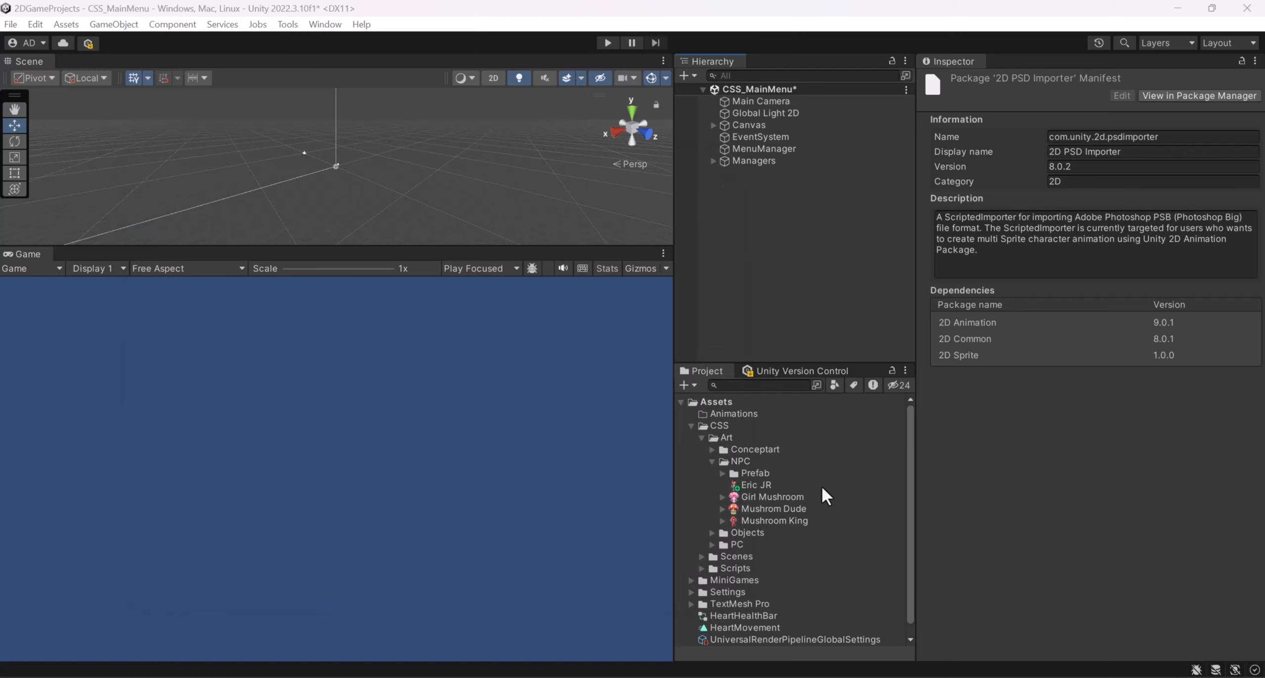
- Open Eric JR in the Sprite Editor and slice it with type Automatic, pivot Center and method Delete Existing
click(772, 484)
click(1213, 254)
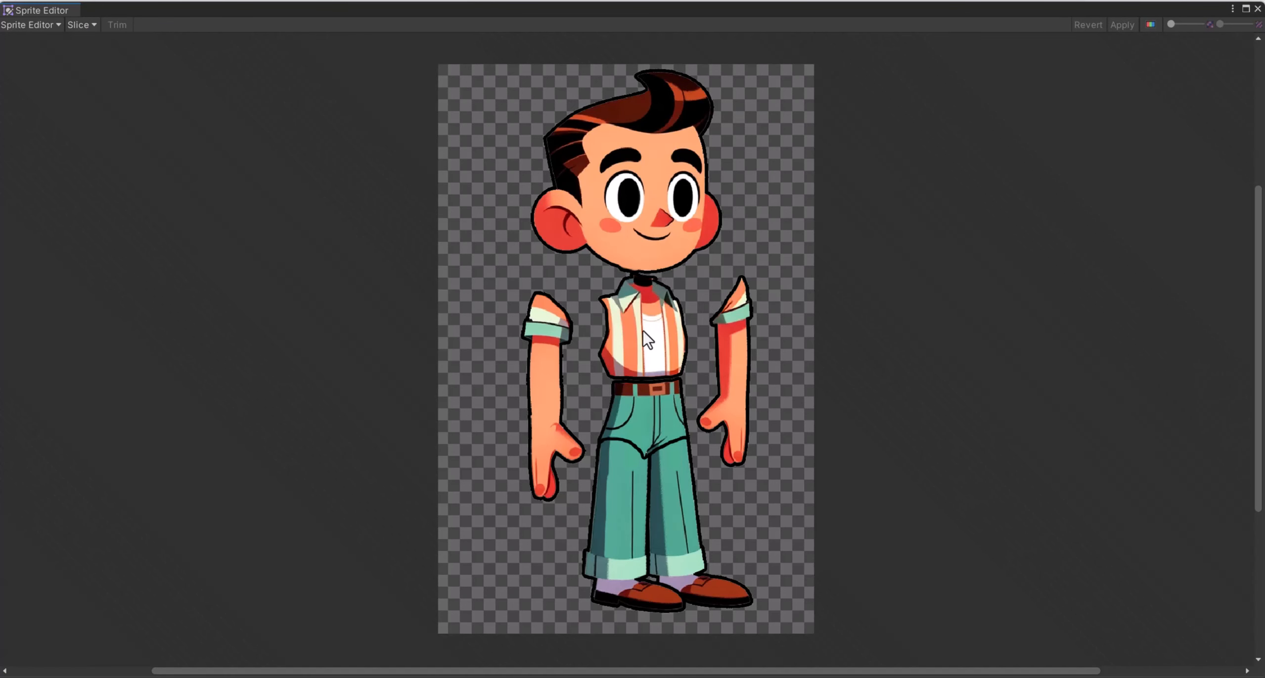
click(618, 351)
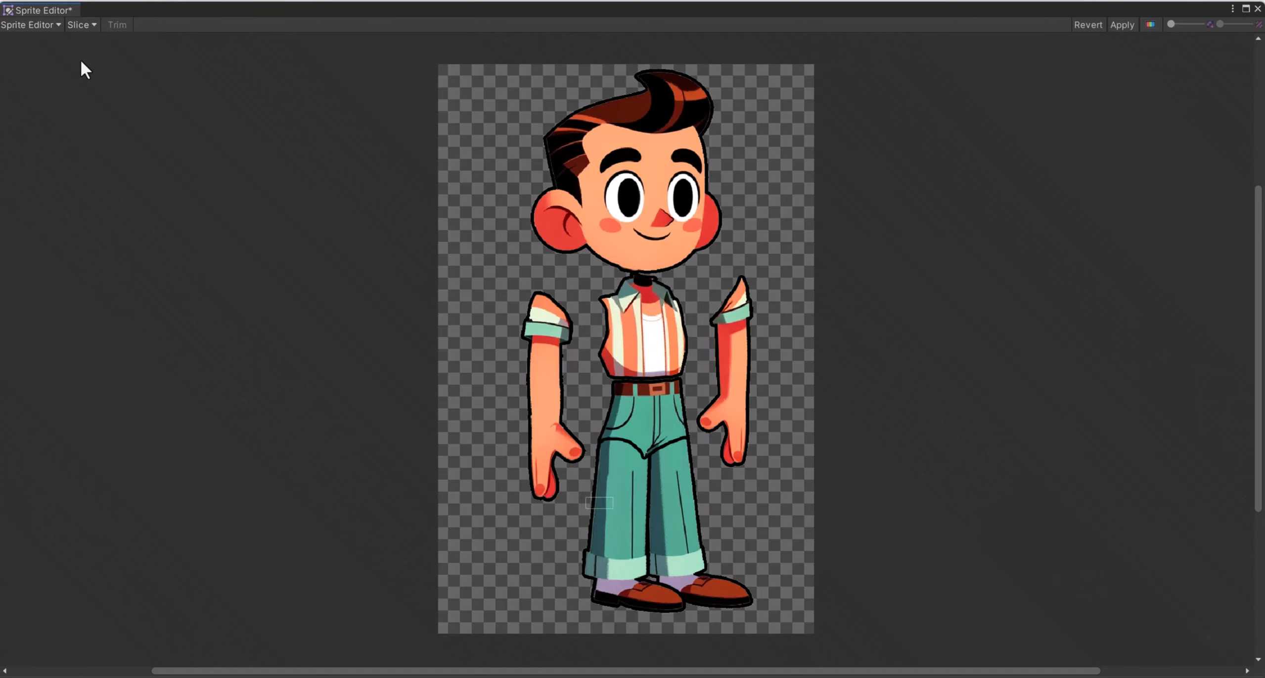
click(80, 24)
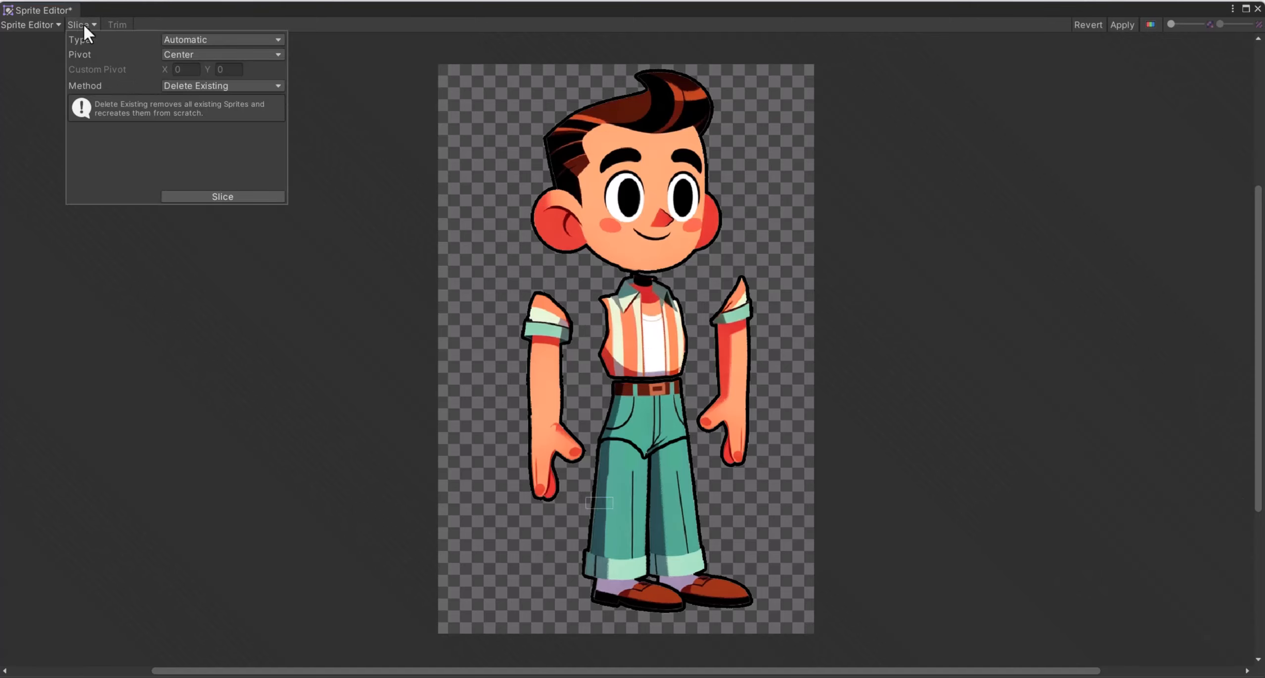
click(216, 192)
- Shift the narrow slice beside the character's arm to about X 48, Y 320, and try moving the large slice around the body
click(469, 340)
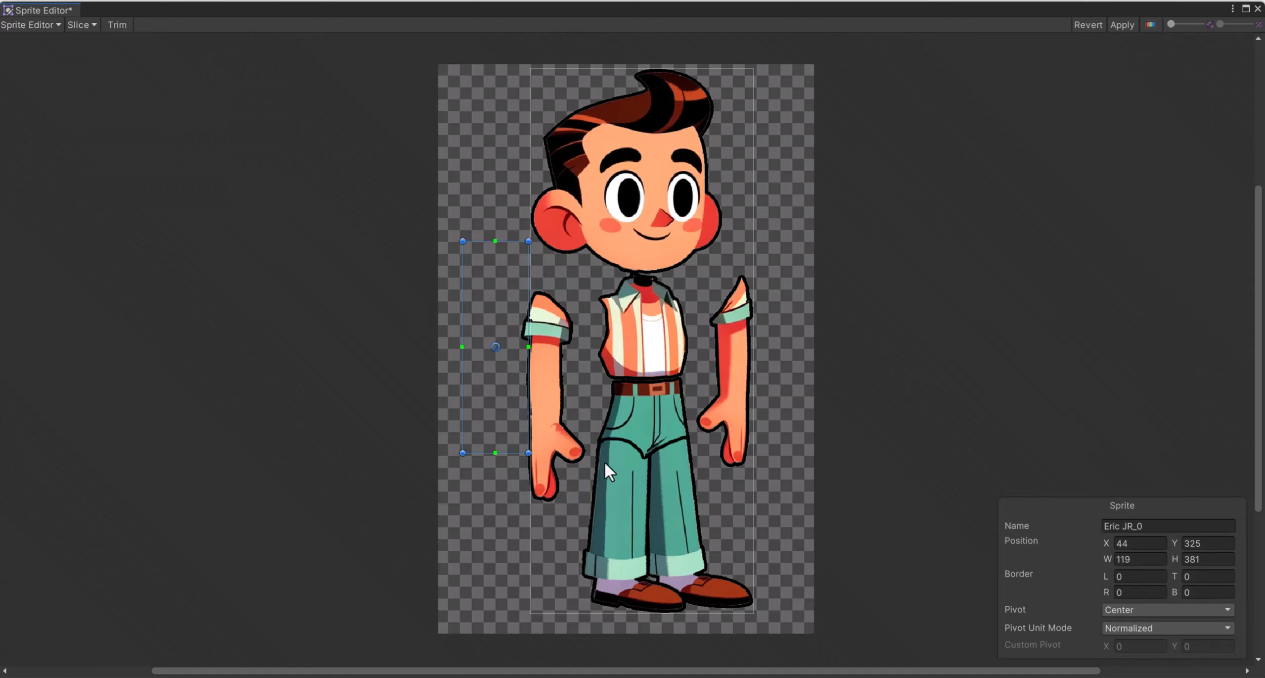
drag(497, 347, 528, 372)
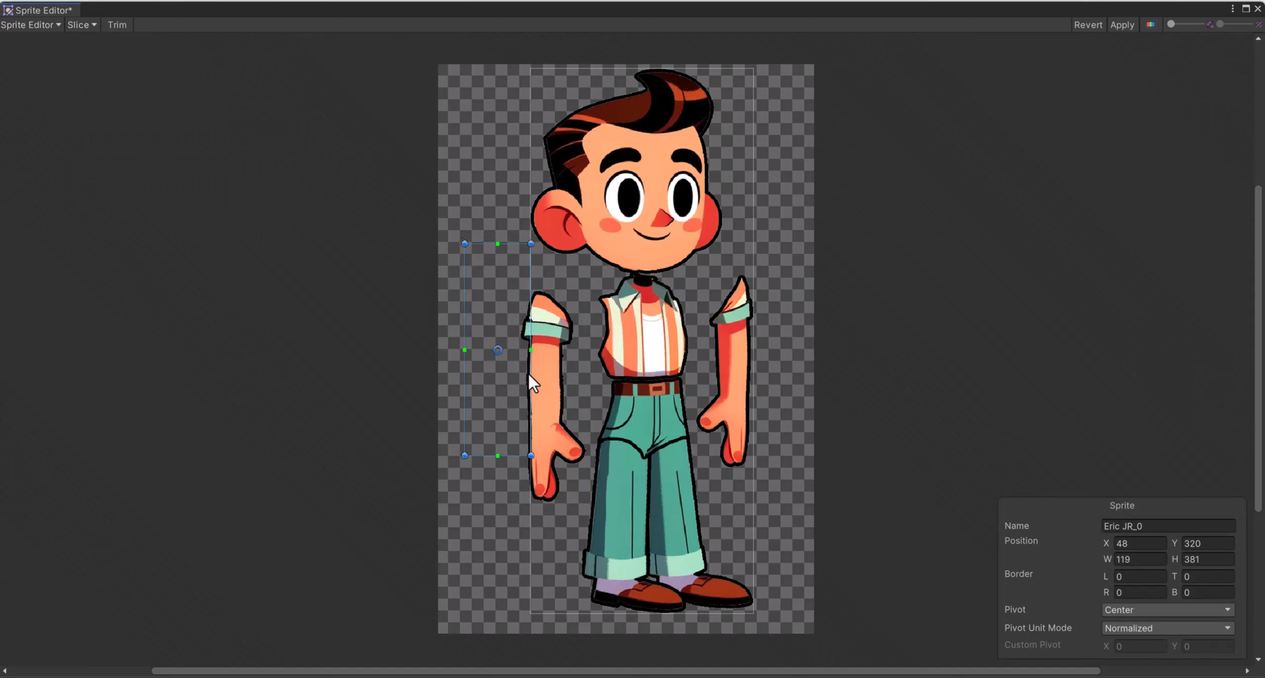
click(637, 515)
drag(626, 516, 641, 509)
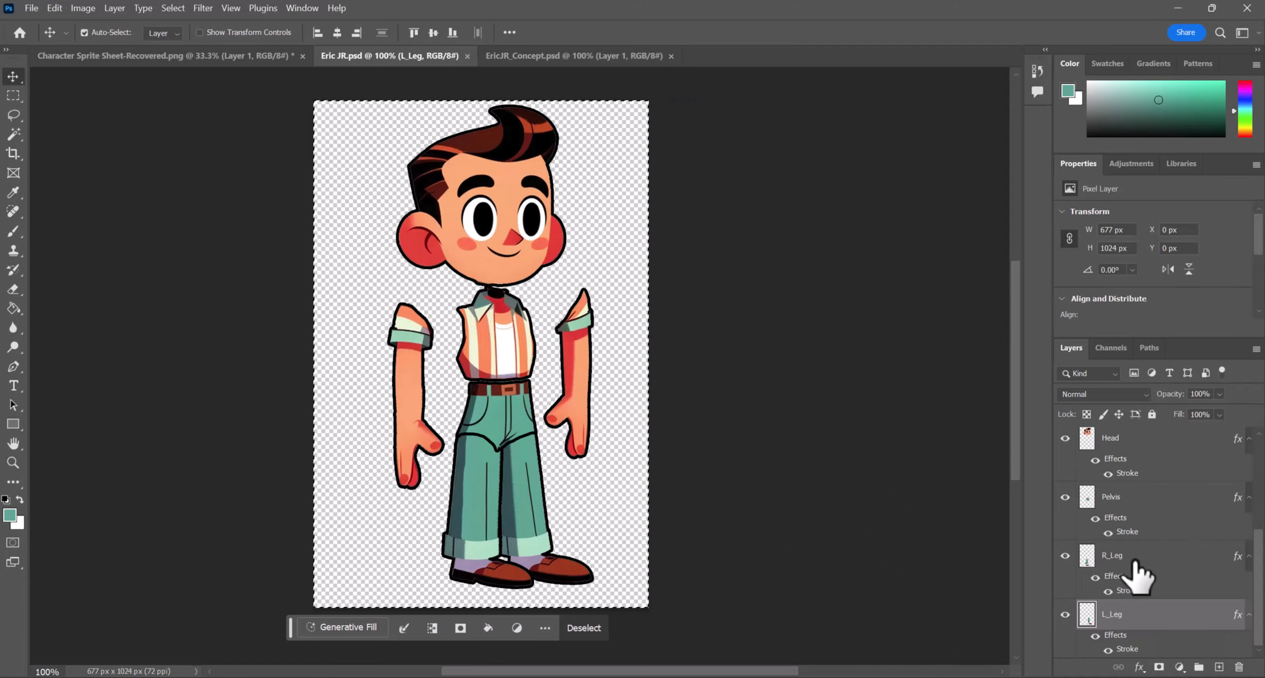
- Switch to Photoshop, move the R_Leg layer to the canvas's empty lower-left area at about X 33 px, Y 659 px, and rotate it slightly
click(1133, 561)
drag(593, 503, 419, 487)
key(ctrl+t)
drag(497, 363, 490, 359)
key(Return)
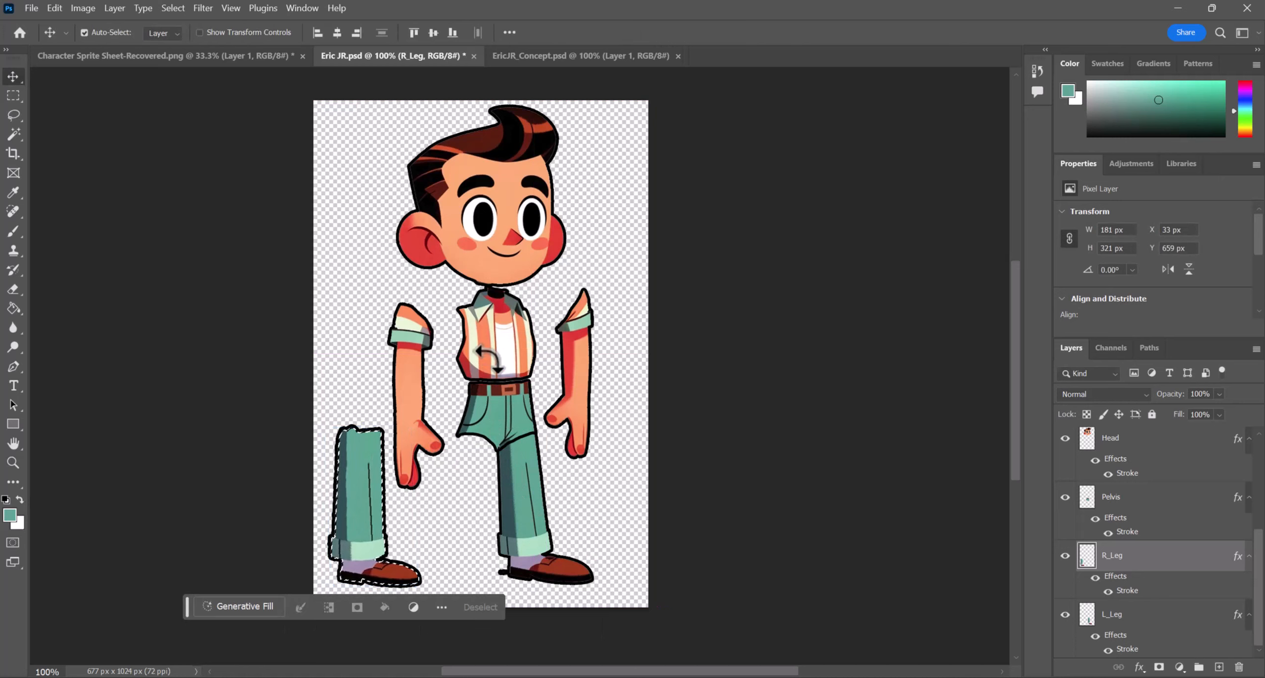
- Move the L_Leg layer to the empty canvas area beside the head and clear the selection
click(1158, 611)
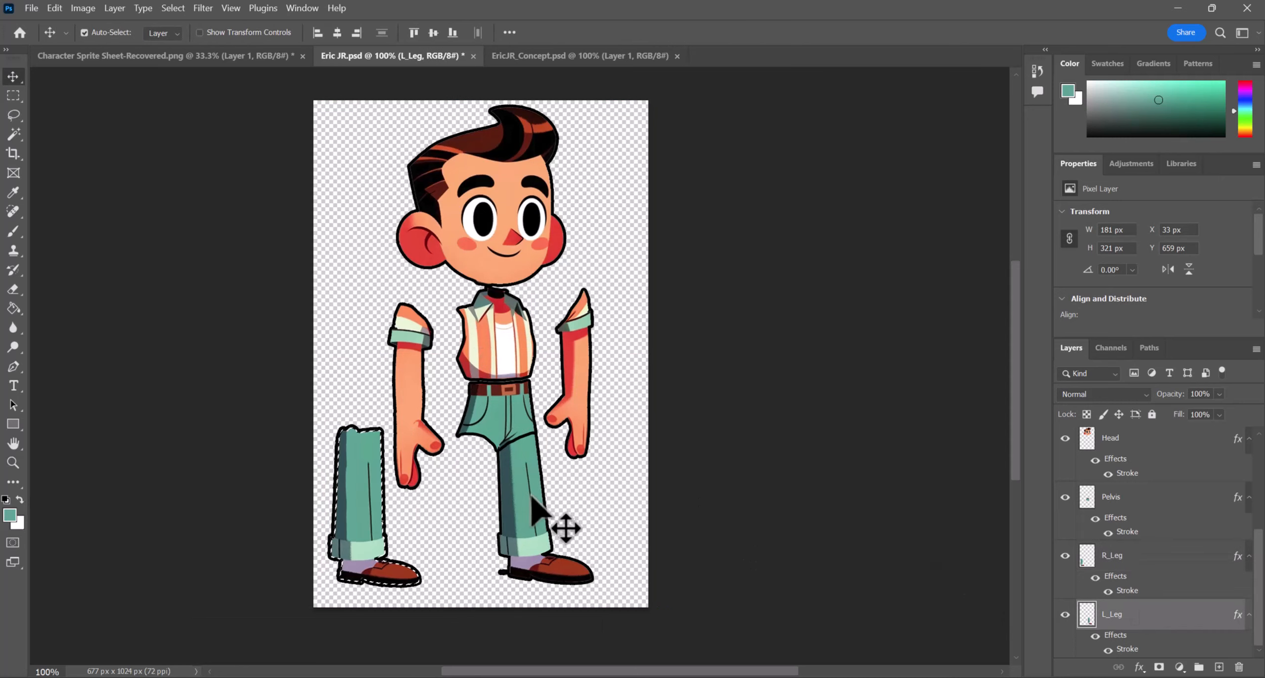
drag(535, 500, 344, 211)
key(ctrl+d)
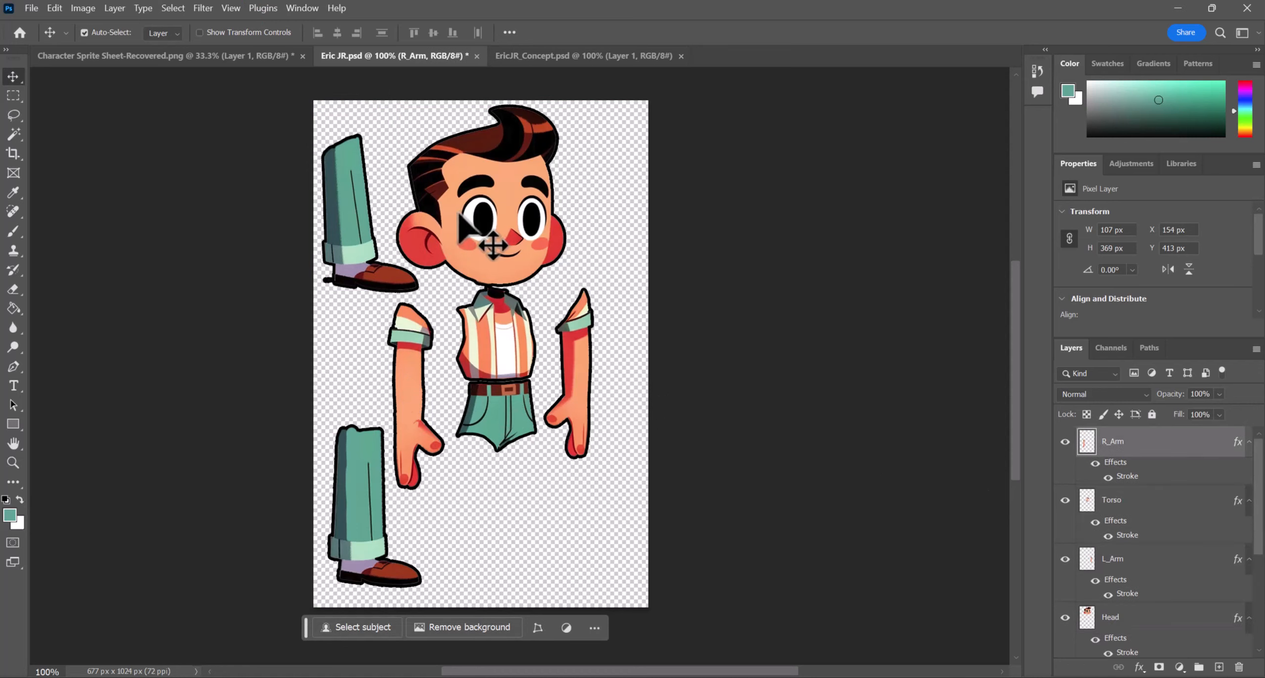
- Move the L_Leg layer to the canvas's lower-right area and rotate it about -94° to lie sideways at about X 314 px, Y 800 px
drag(386, 258, 580, 565)
key(ctrl+t)
drag(695, 451, 532, 474)
drag(590, 532, 560, 524)
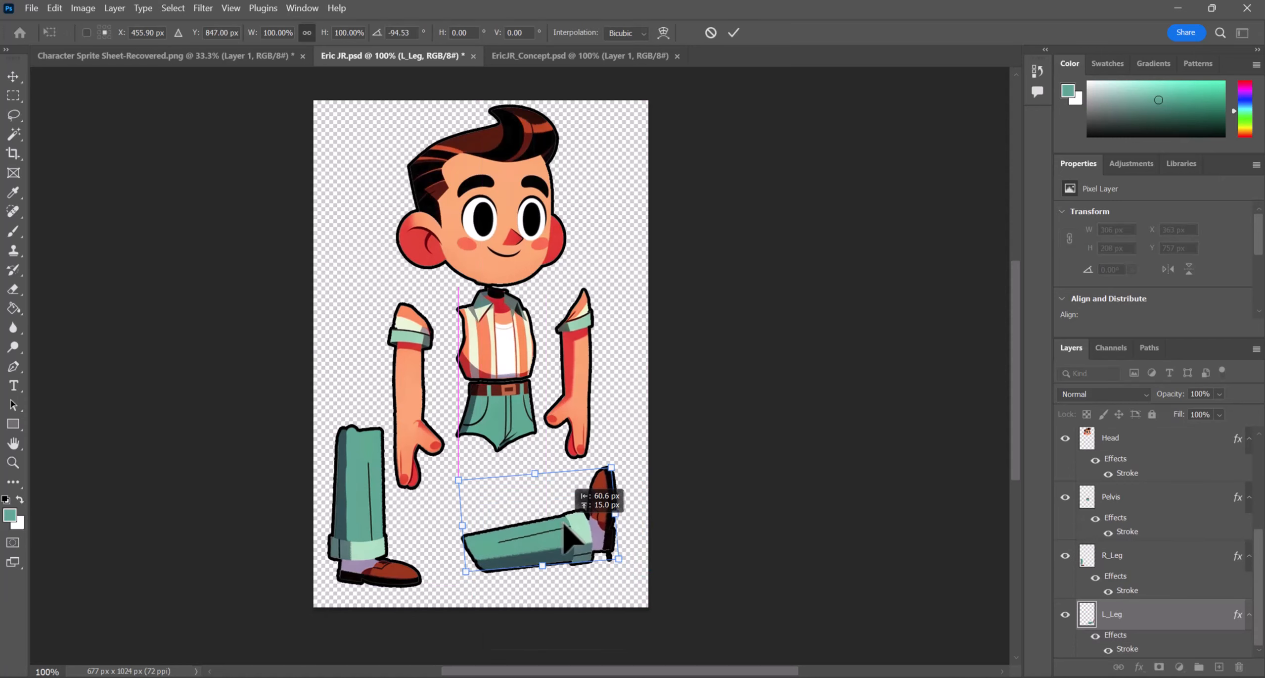
drag(692, 430, 700, 449)
drag(523, 548, 534, 572)
drag(397, 485, 391, 551)
drag(575, 547, 574, 558)
drag(692, 495, 697, 513)
key(Return)
- Move the R_Arm layer about 109 px left and 213 px up, and shift the Head layer right to about X 202 px, Y 15 px
right_click(395, 364)
right_click(411, 335)
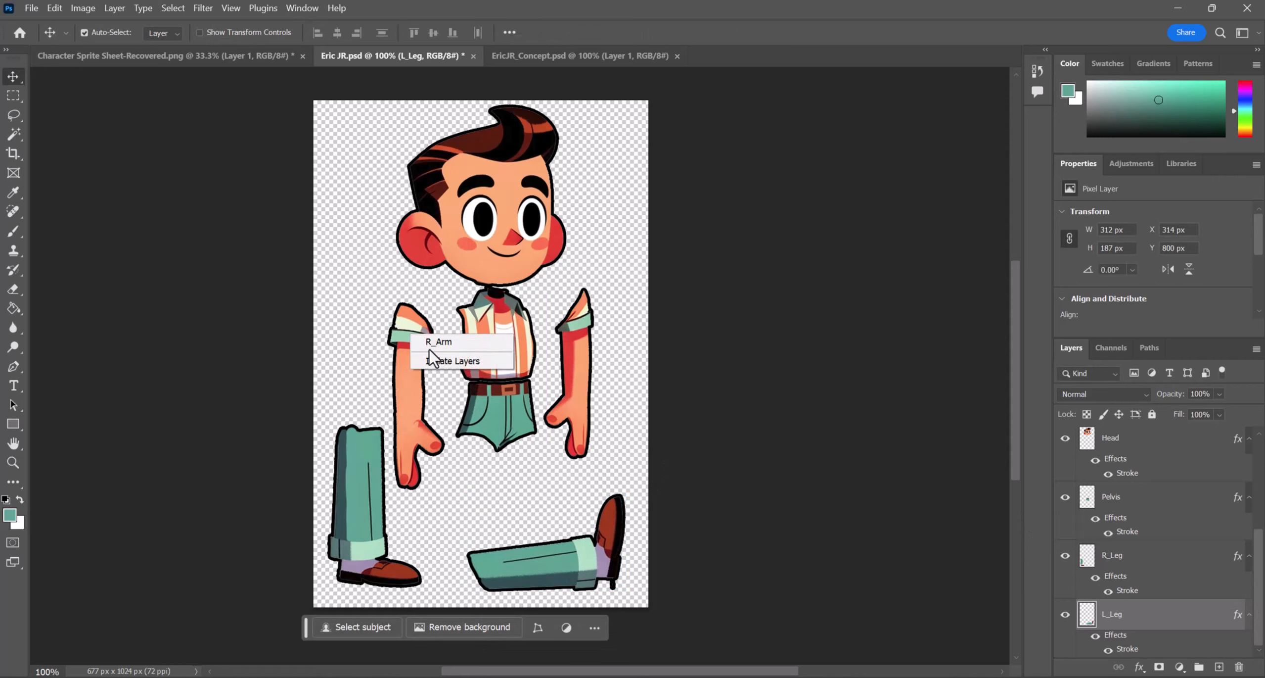
click(420, 347)
drag(413, 368, 359, 263)
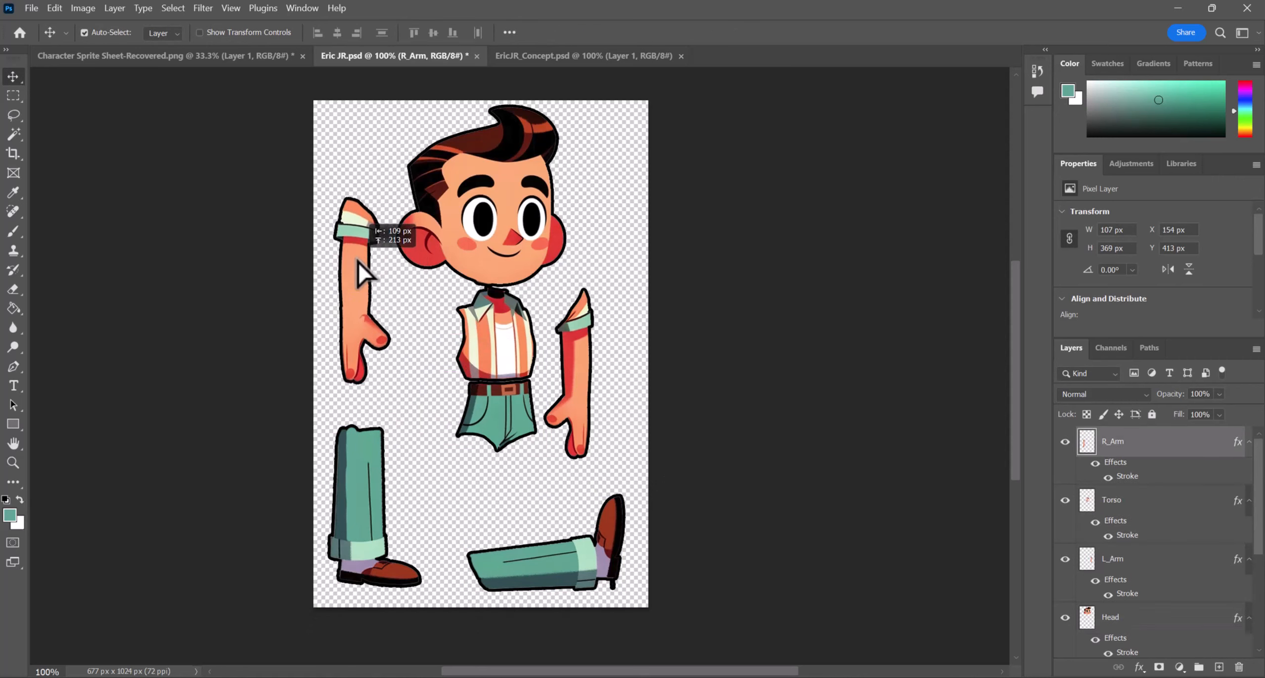
drag(501, 218, 515, 218)
- Separate the Pelvis layer from the torso by moving it down to about X 237 px, Y 651 px
right_click(495, 354)
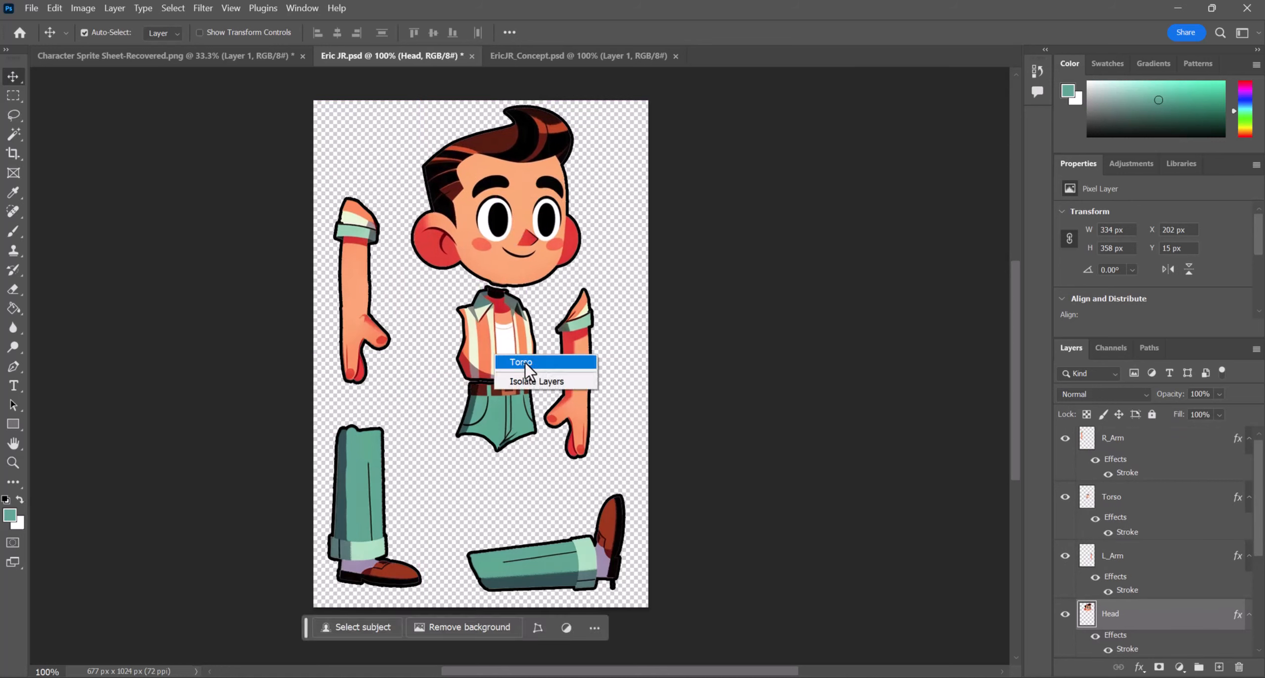
click(525, 363)
drag(499, 359, 485, 359)
right_click(517, 436)
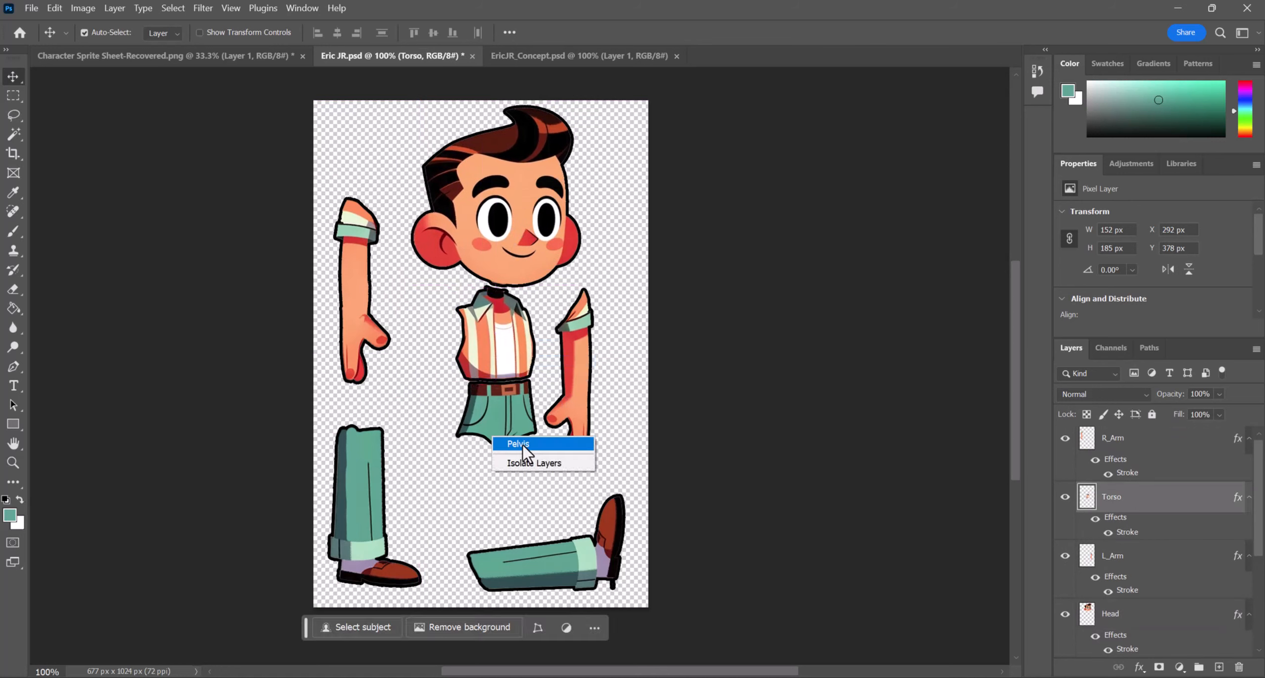
click(531, 443)
drag(497, 409, 470, 451)
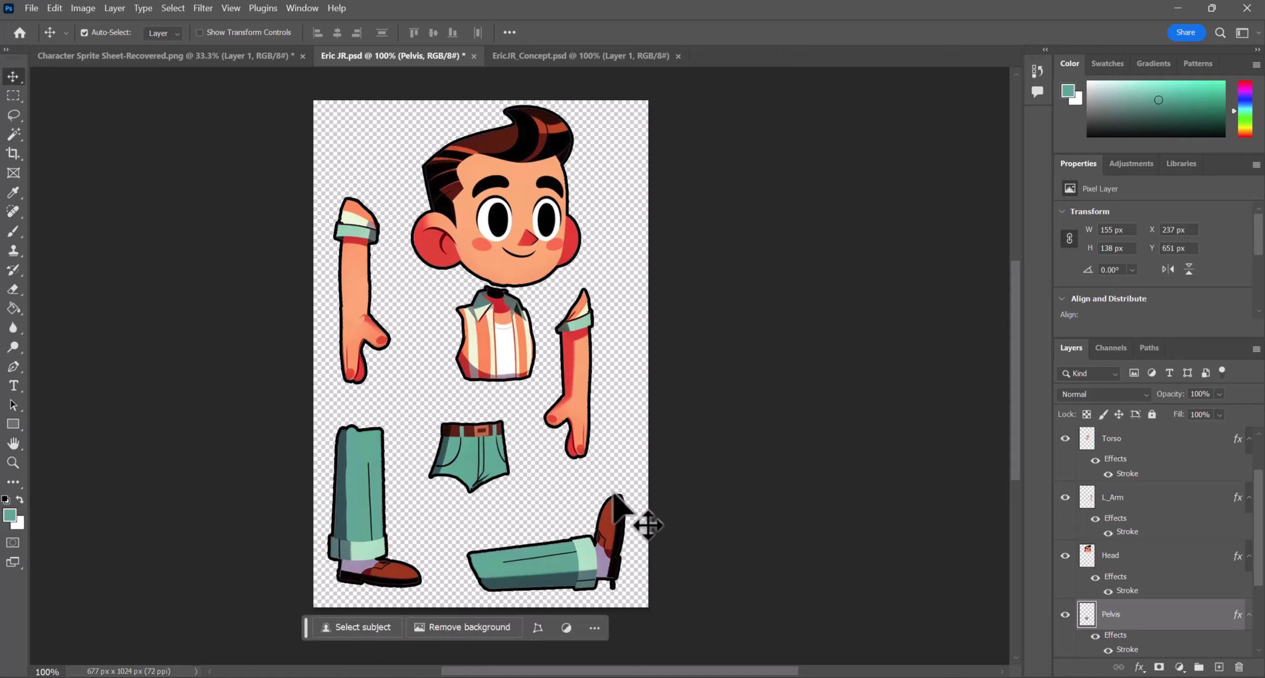
- Move the L_Arm layer outward toward the canvas's right edge and shift the Head layer further right
right_click(584, 389)
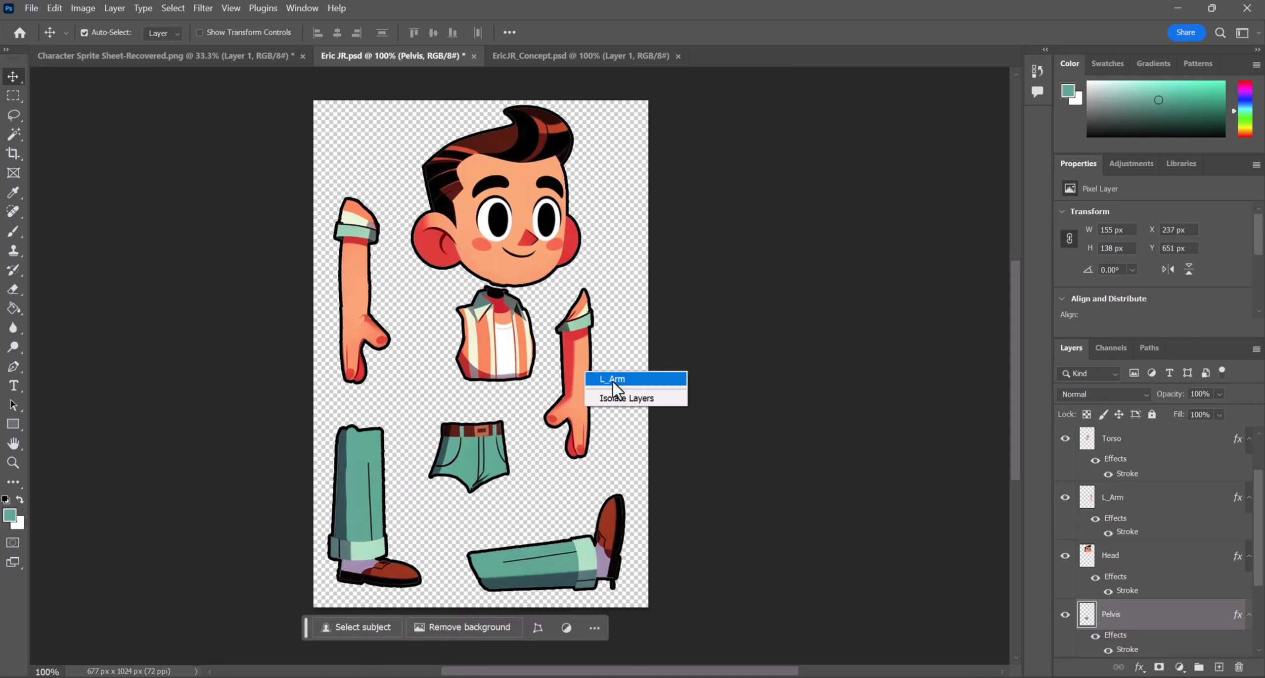
click(586, 377)
drag(584, 381, 623, 369)
right_click(539, 242)
click(548, 248)
drag(548, 248, 575, 250)
- Lower the Torso layer away from the head and place the Pelvis layer beneath it at about X 270 px, Y 659 px
right_click(490, 354)
click(500, 355)
drag(501, 355, 505, 391)
right_click(477, 440)
click(490, 444)
drag(486, 446, 501, 442)
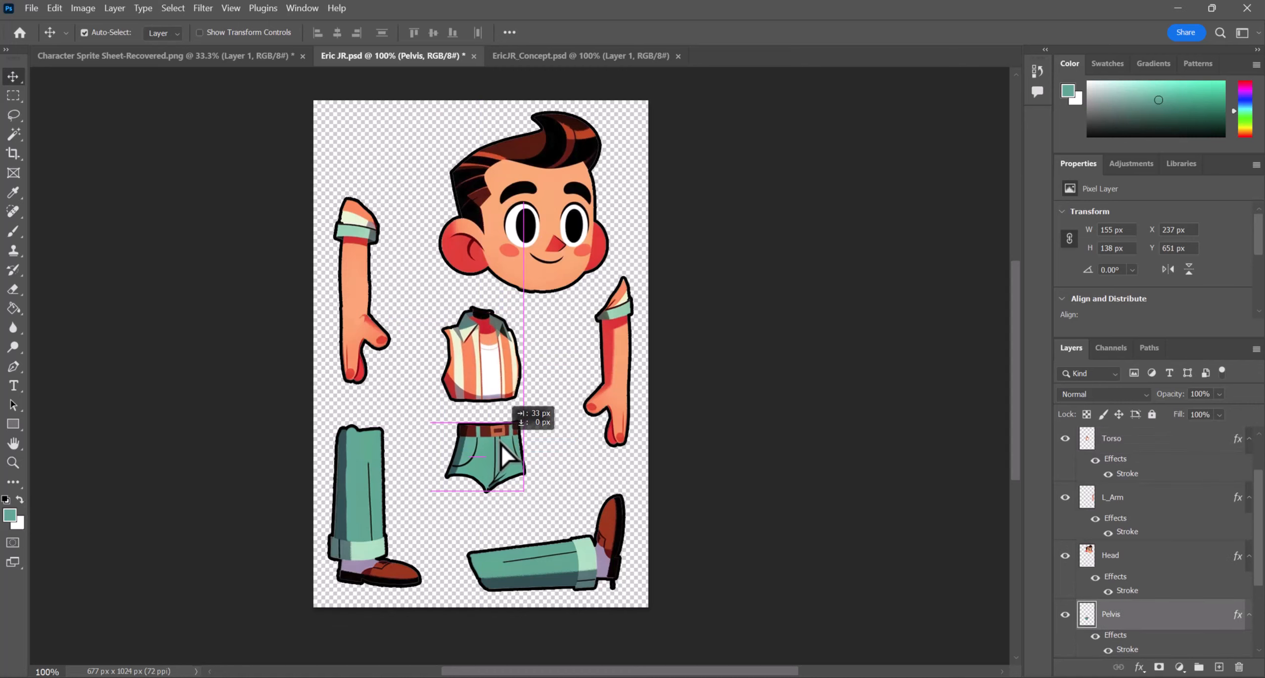
- Shift the L_Leg layer to about X 348 px, Y 820 px and nudge the R_Leg layer slightly right
right_click(562, 538)
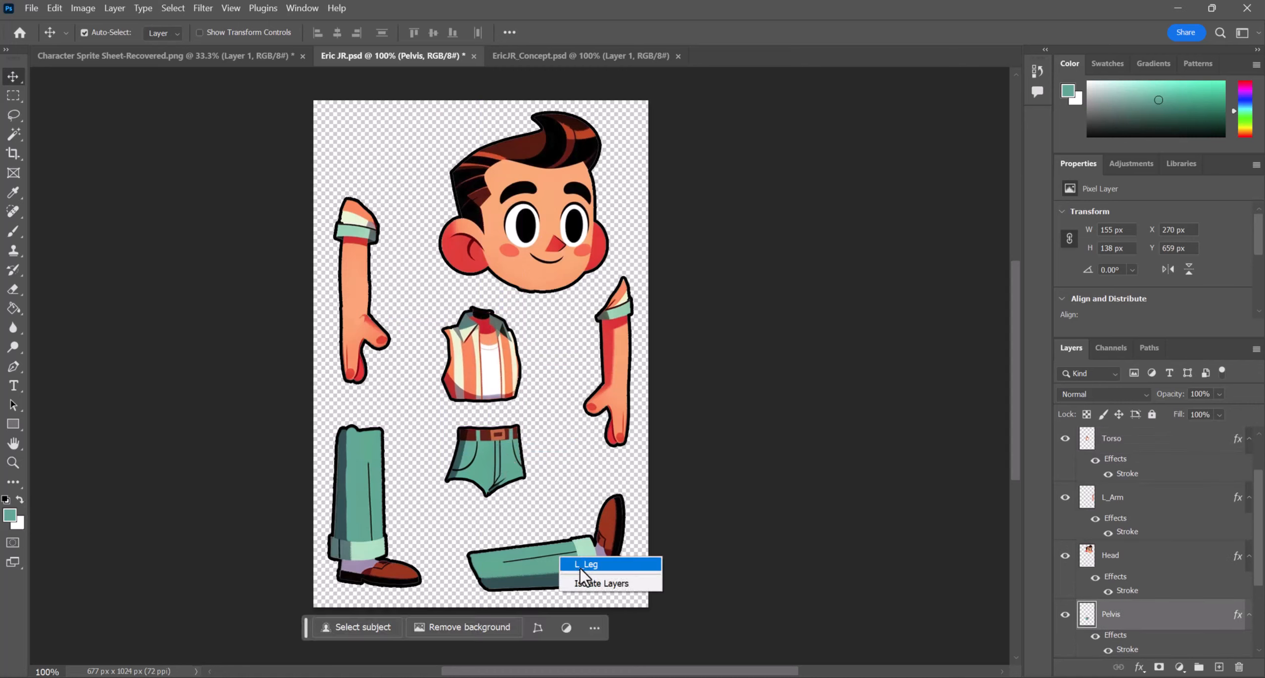
click(576, 563)
drag(577, 564, 592, 570)
right_click(380, 469)
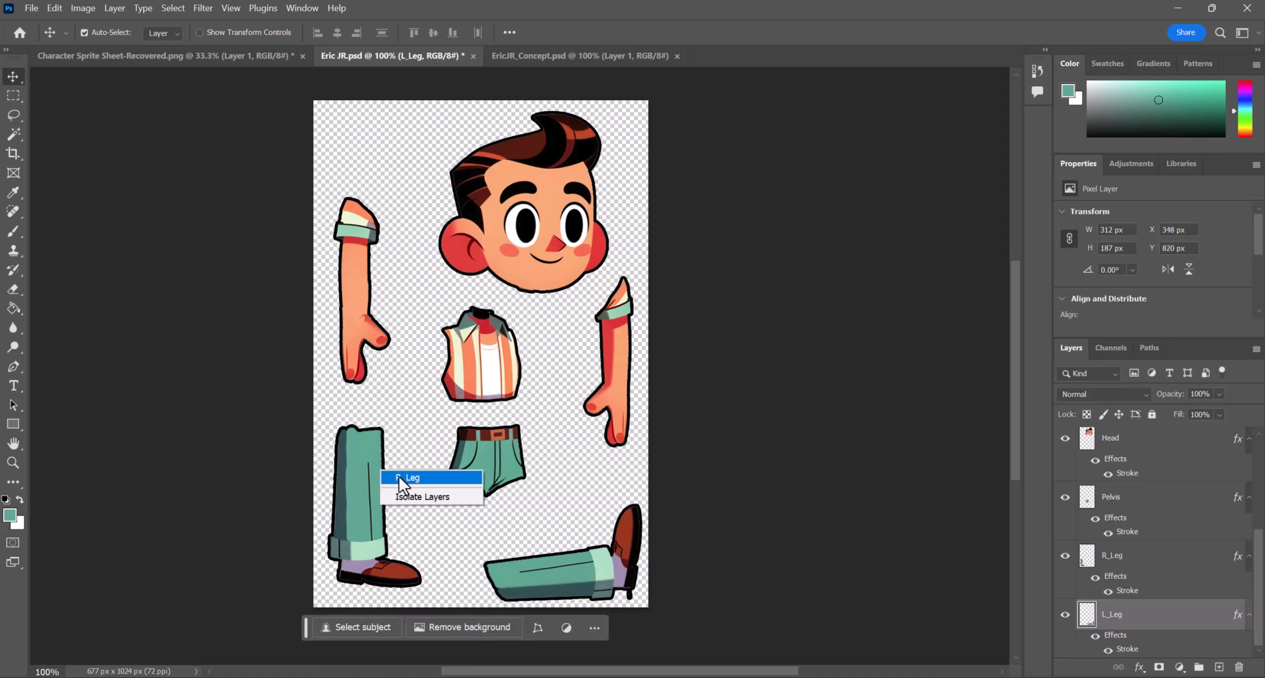
click(396, 477)
drag(370, 476, 385, 476)
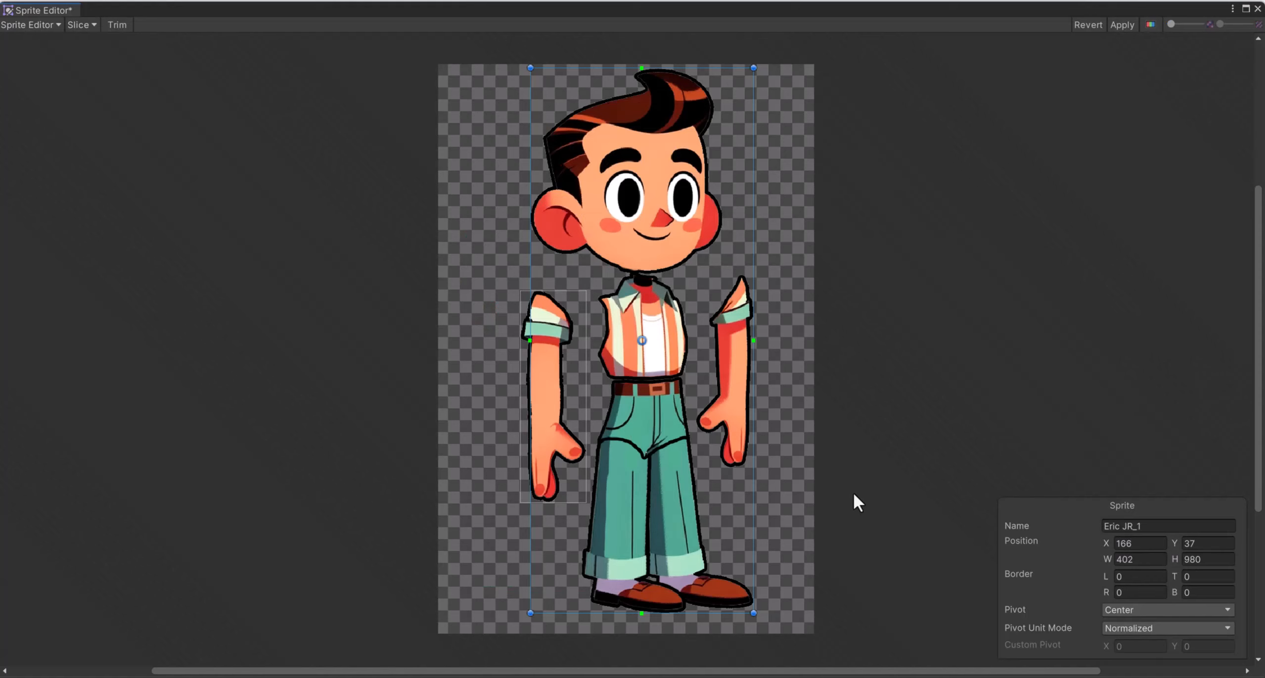
- Switch to Unity and close the Sprite Editor, discarding the unapplied slicing changes
click(1257, 8)
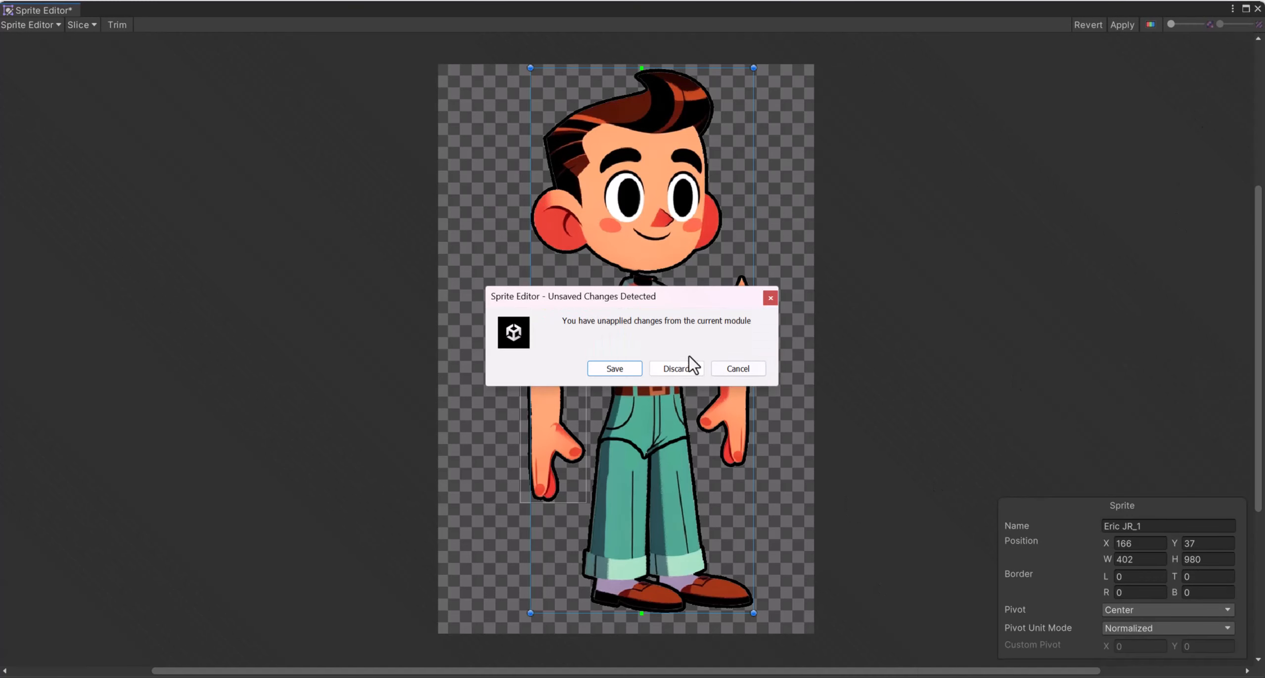
click(671, 366)
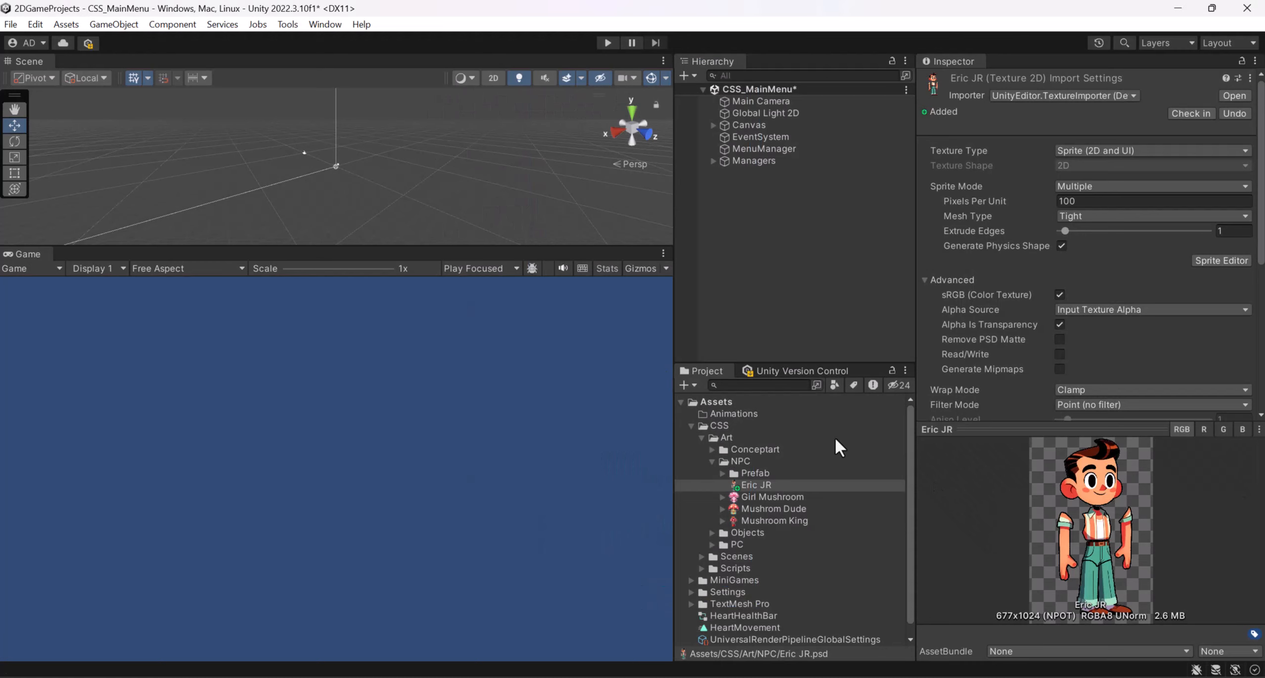
- Show the NPC folder in File Explorer, create a desktop shortcut to it, and close the Explorer window
right_click(724, 458)
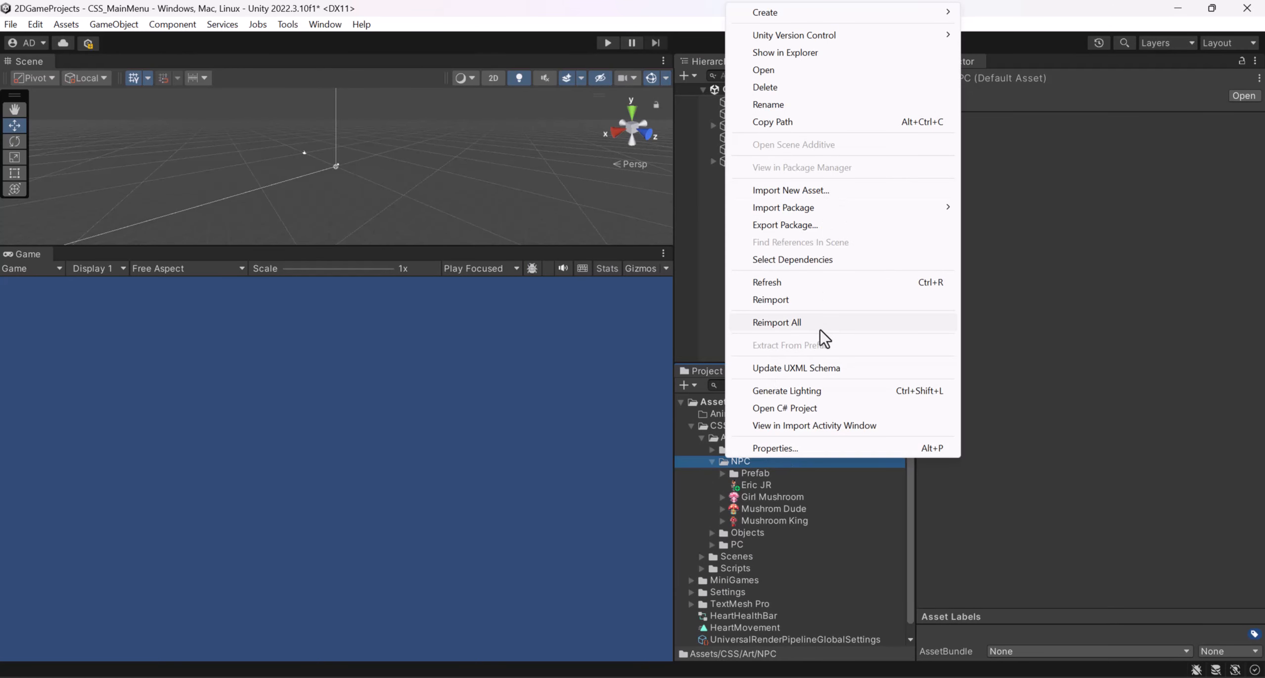
click(797, 51)
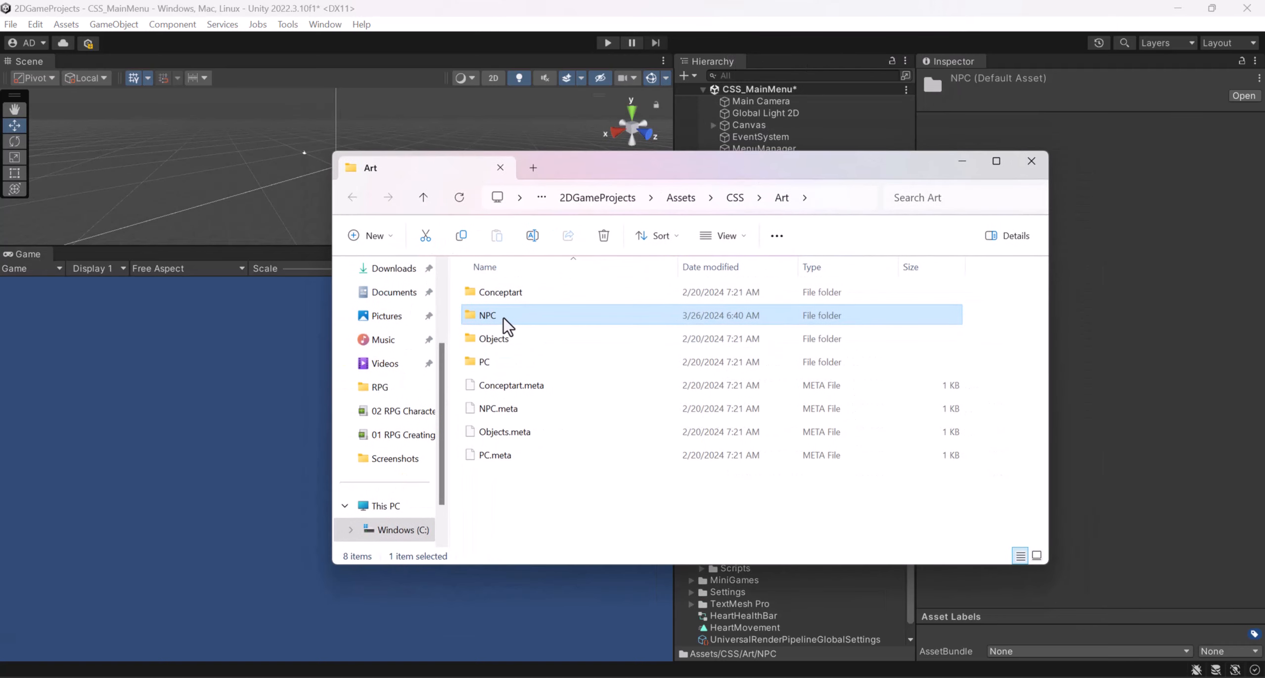
right_click(503, 317)
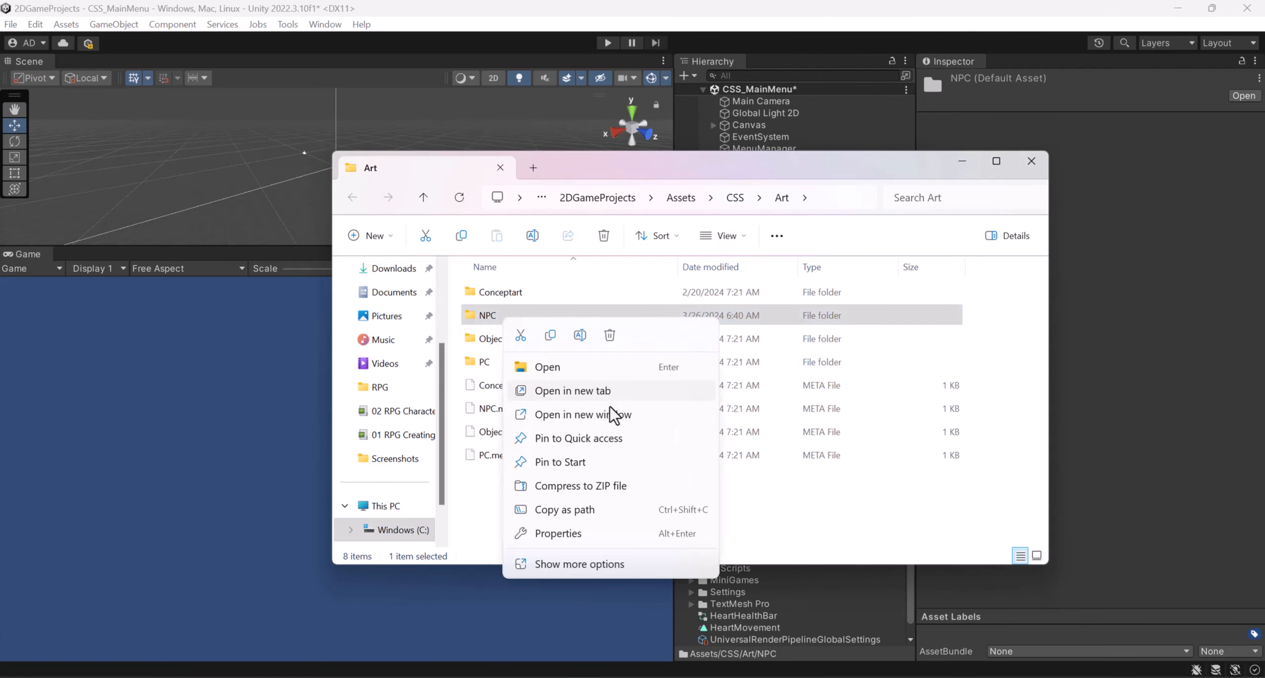
click(591, 573)
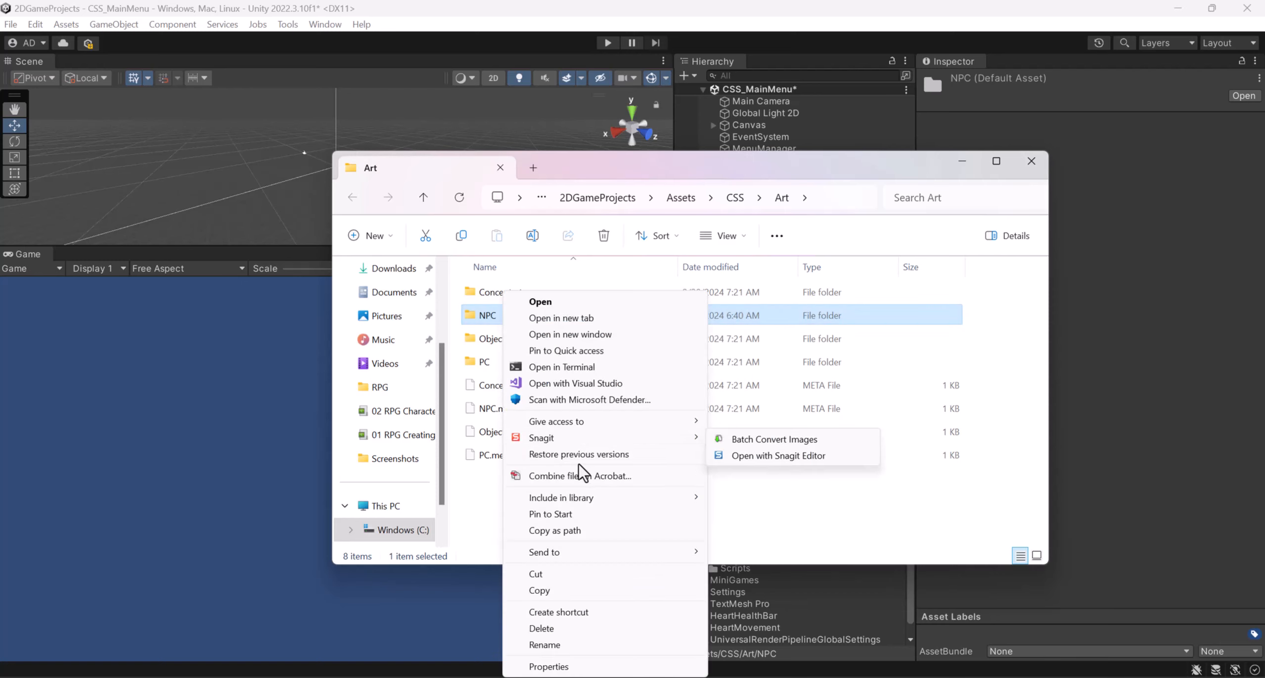
mouse_move(636, 556)
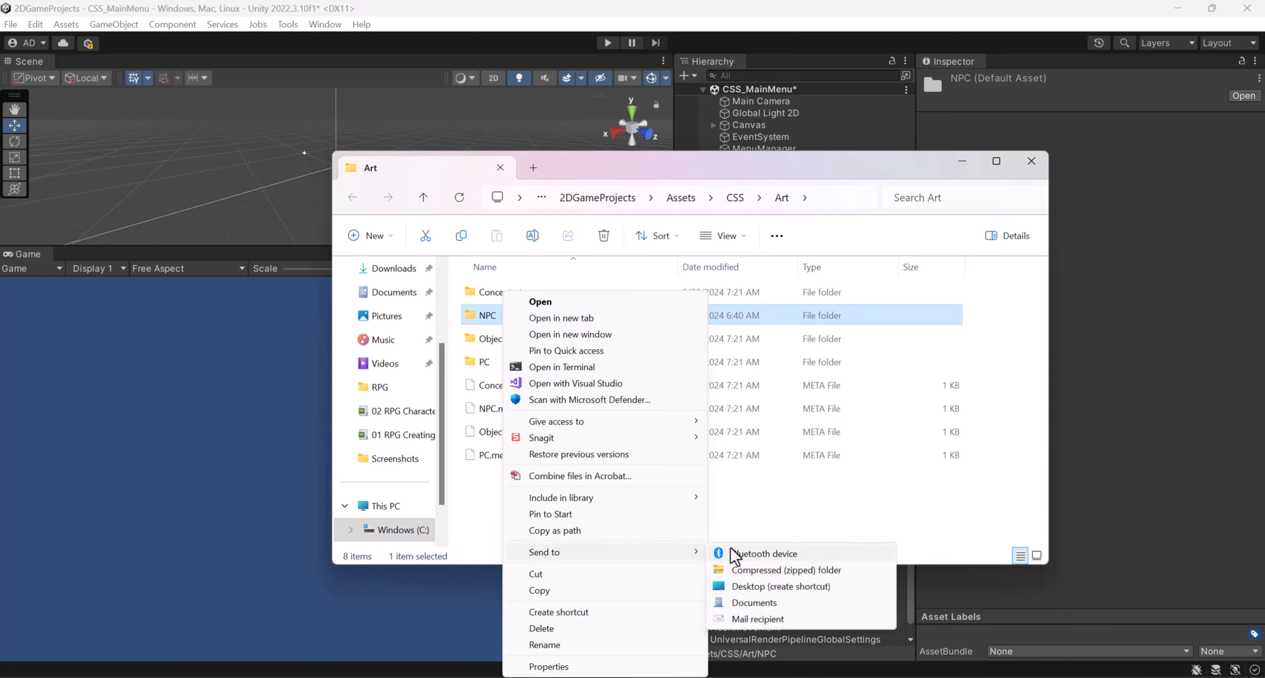
click(757, 583)
click(1031, 161)
- Open the project's Eric JR.psd in Photoshop and move its R_Arm layer to the empty canvas area in the upper left
double_click(754, 486)
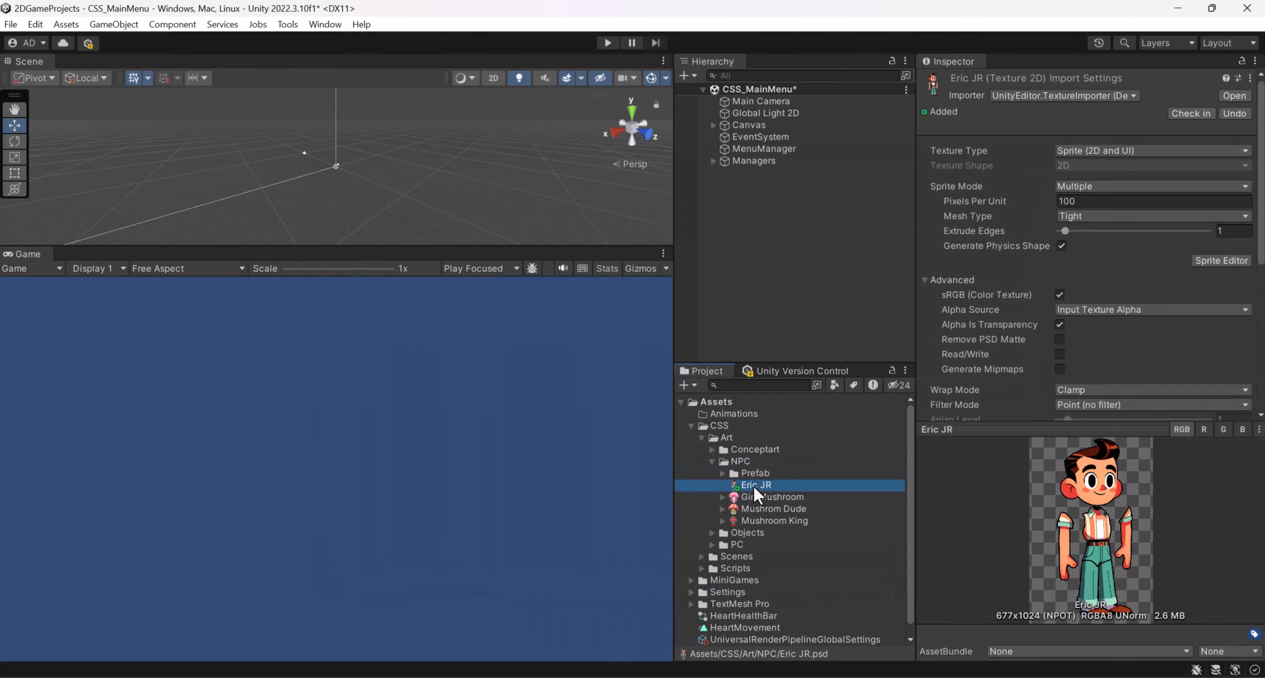
double_click(584, 285)
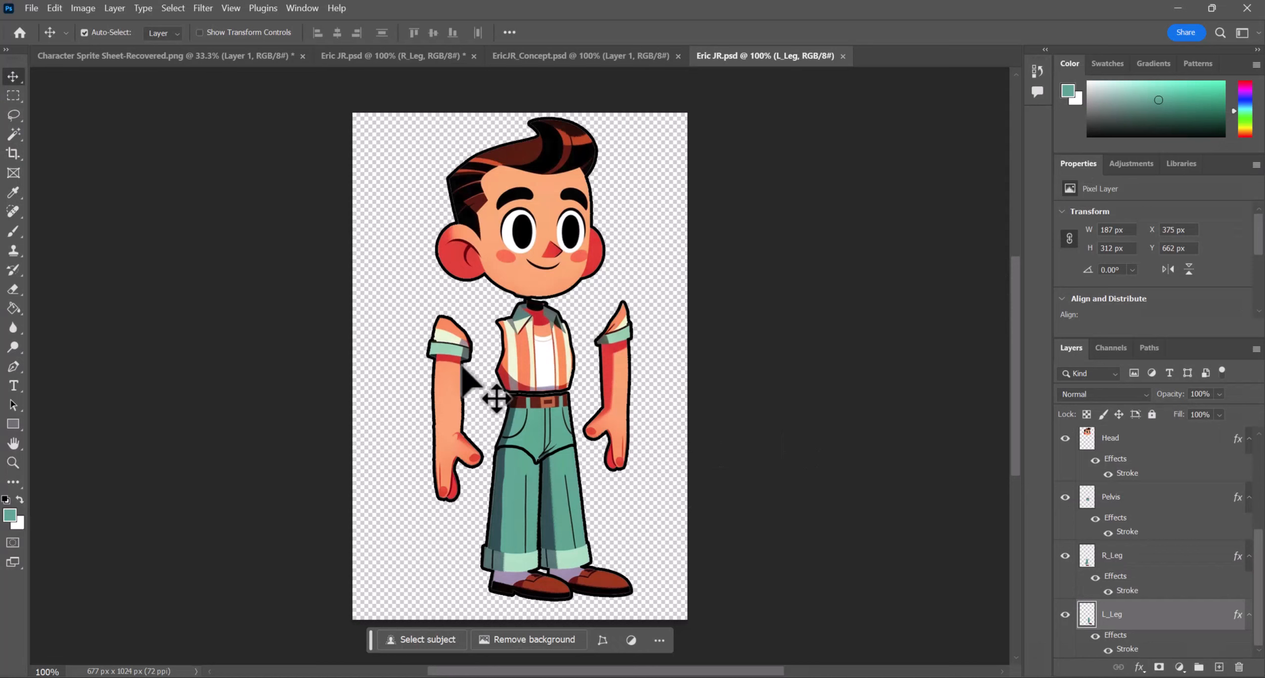
right_click(461, 366)
click(495, 371)
drag(434, 346, 379, 195)
- Move the Head layer toward the canvas's upper-right corner and the Torso layer to about X 53 px, Y 512 px
right_click(520, 210)
click(554, 230)
drag(554, 230, 614, 227)
right_click(533, 318)
click(558, 324)
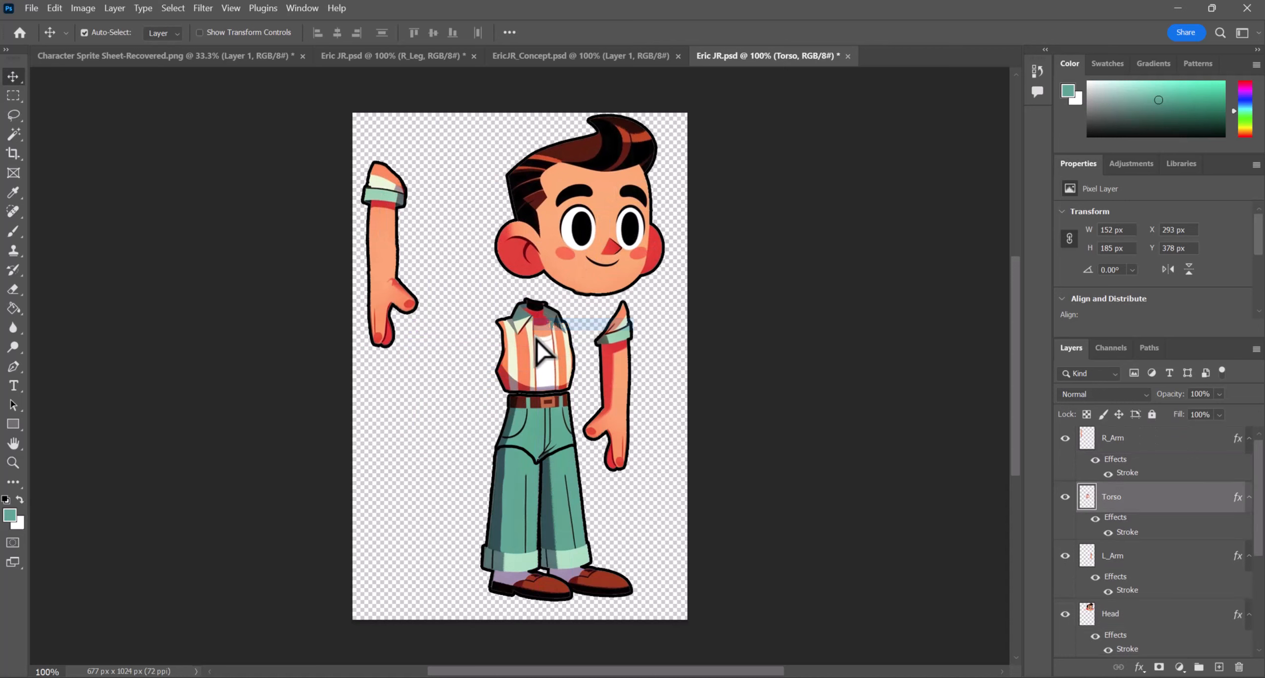
drag(544, 359, 427, 425)
- Move the L_Arm layer toward the canvas's right edge and the Pelvis layer up to about X 260 px, Y 414 px
right_click(578, 430)
click(578, 435)
drag(585, 443, 655, 418)
right_click(614, 355)
click(643, 364)
- Move the R_Leg layer away from the other leg to about X 217 px, Y 695 px, and rotate it -2.74°
right_click(507, 510)
click(528, 516)
drag(525, 519, 494, 507)
key(ctrl+t)
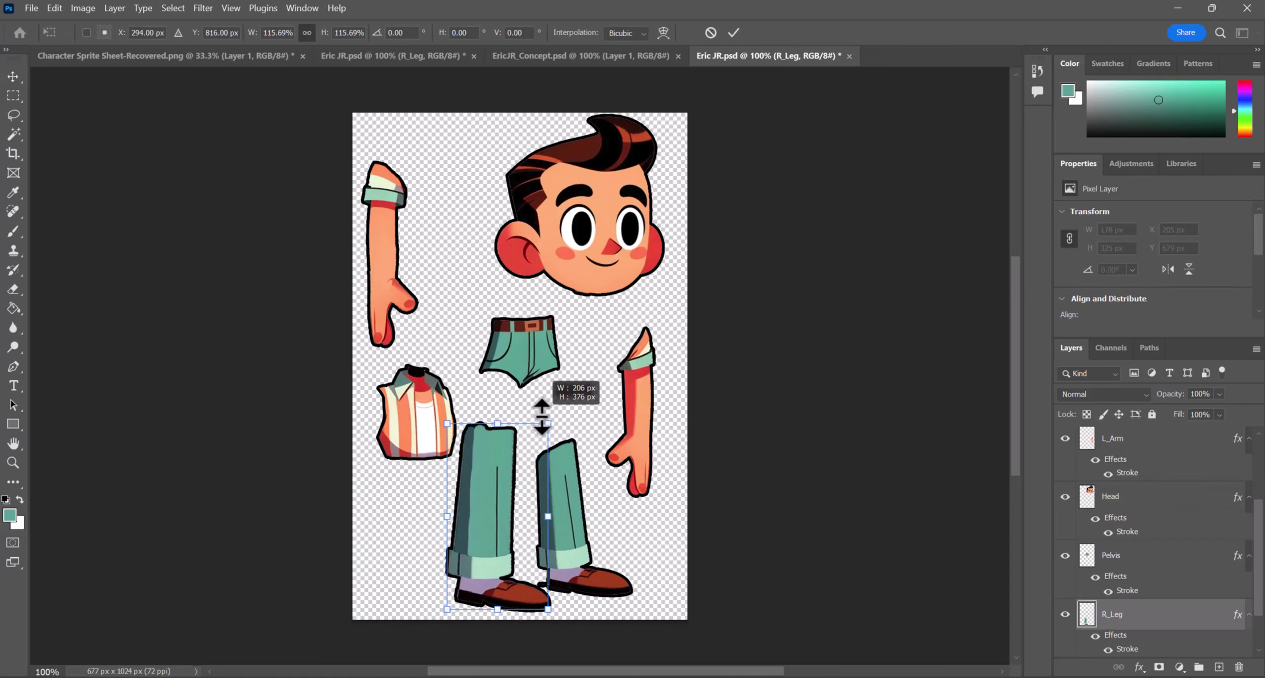
drag(598, 413, 599, 399)
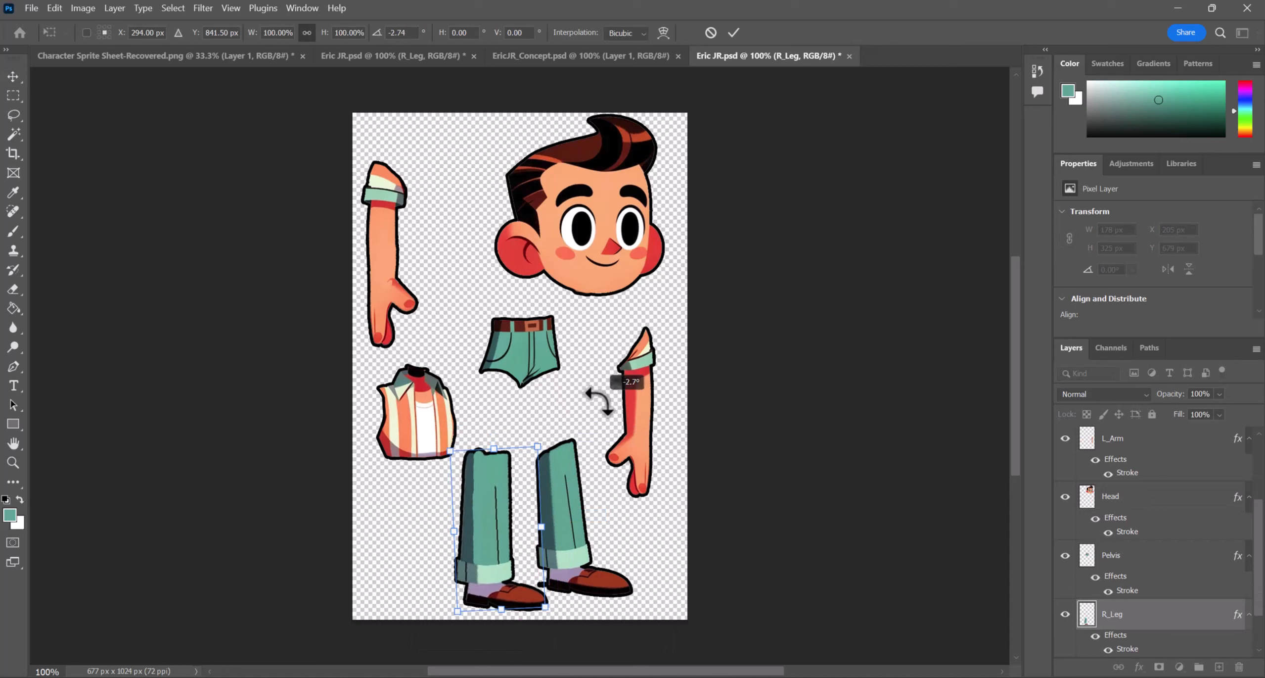
drag(452, 521, 516, 522)
key(ctrl+z)
right_click(572, 199)
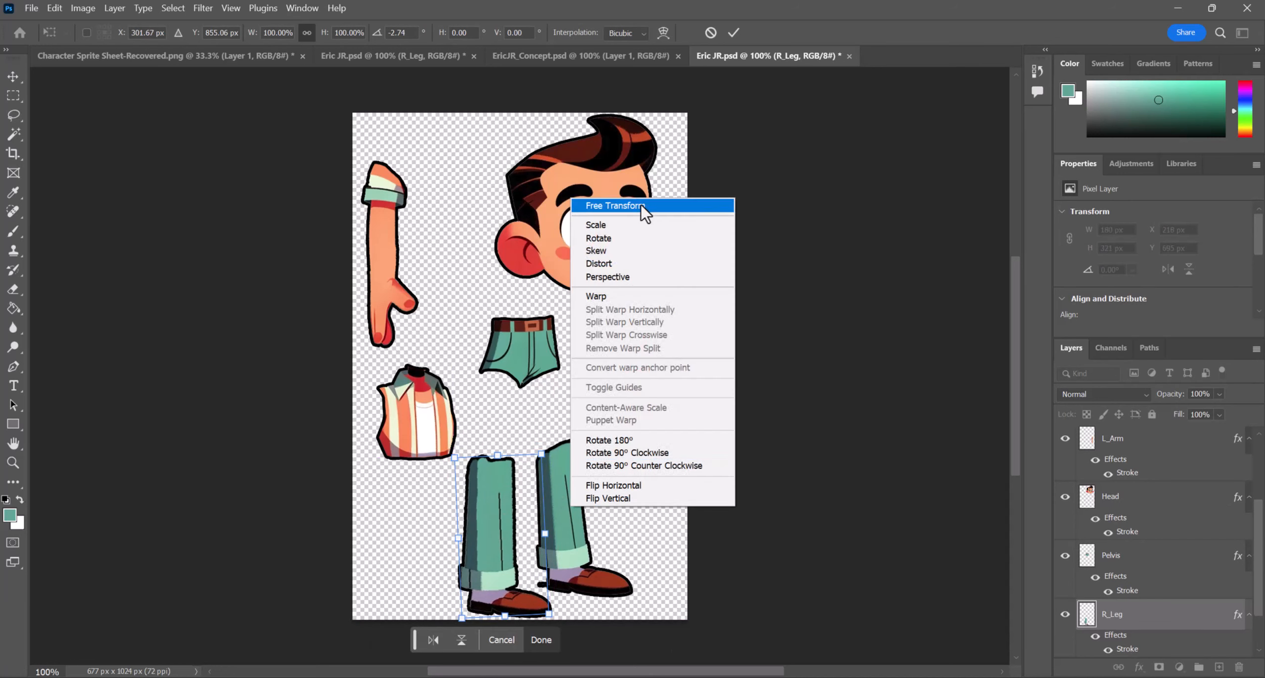
click(500, 313)
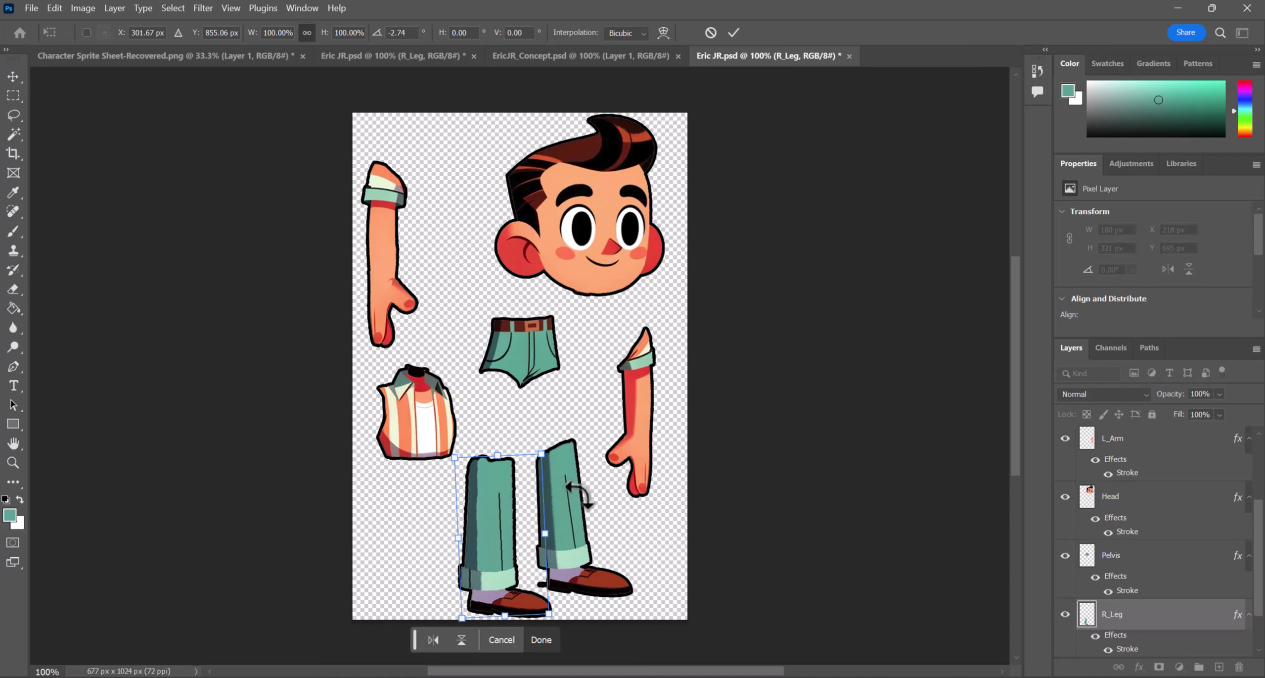
key(Return)
- Raise the L_Arm layer to about Y 384 px and move the L_Leg layer to about X 439 px, Y 699 px
right_click(631, 374)
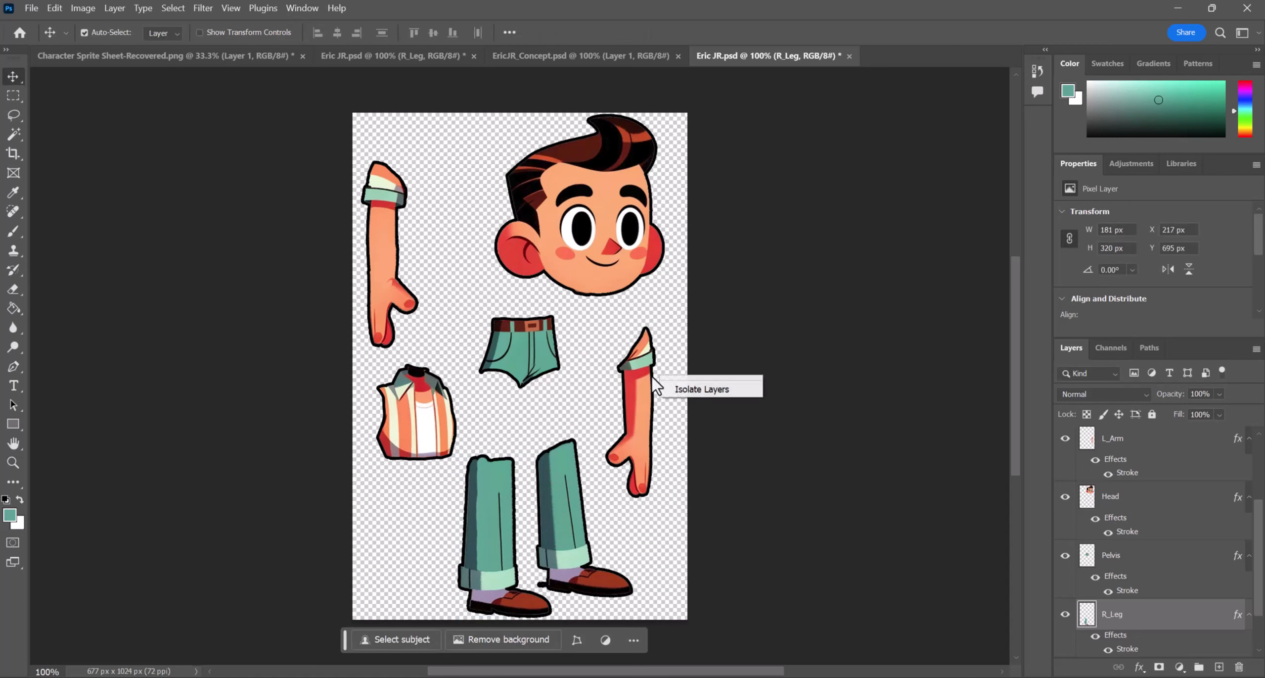
click(671, 378)
drag(638, 381, 636, 346)
drag(558, 508, 583, 517)
- Rotate the R_Leg layer -91.4° to lie sideways and place it at about X 46 px, Y 761 px
right_click(489, 527)
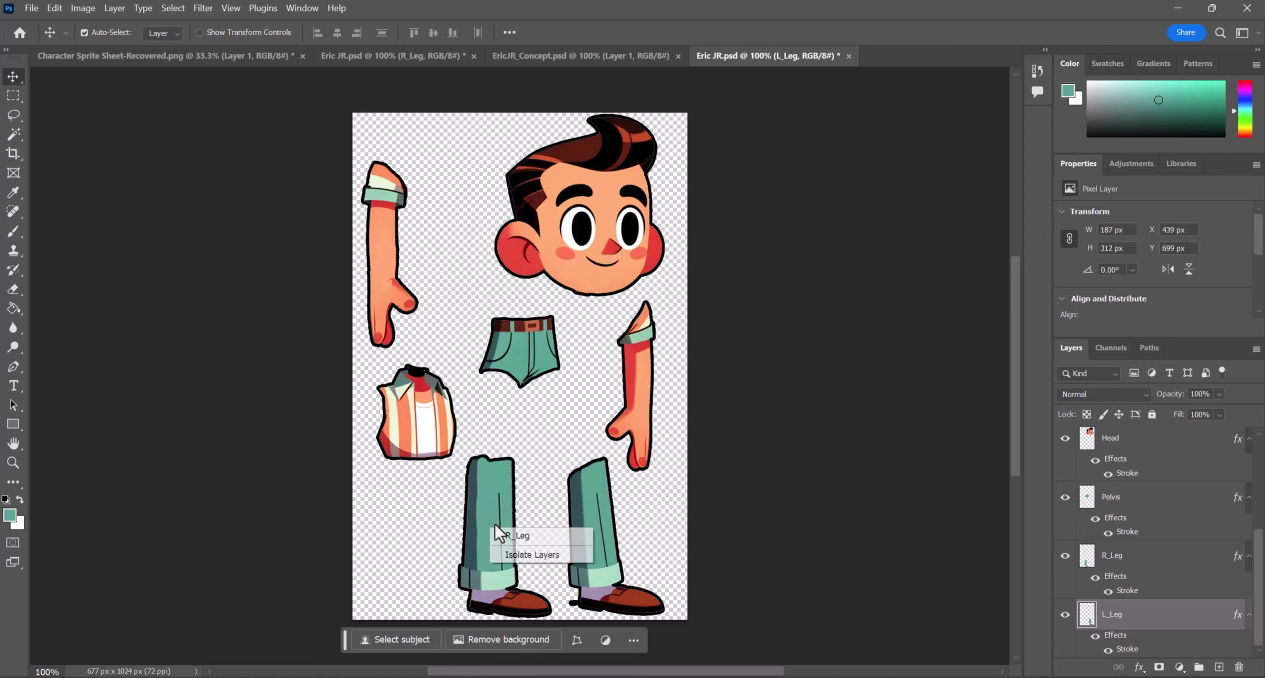
click(529, 535)
key(ctrl+t)
drag(537, 409, 430, 490)
drag(496, 558, 446, 558)
drag(573, 468, 568, 458)
right_click(647, 374)
click(636, 386)
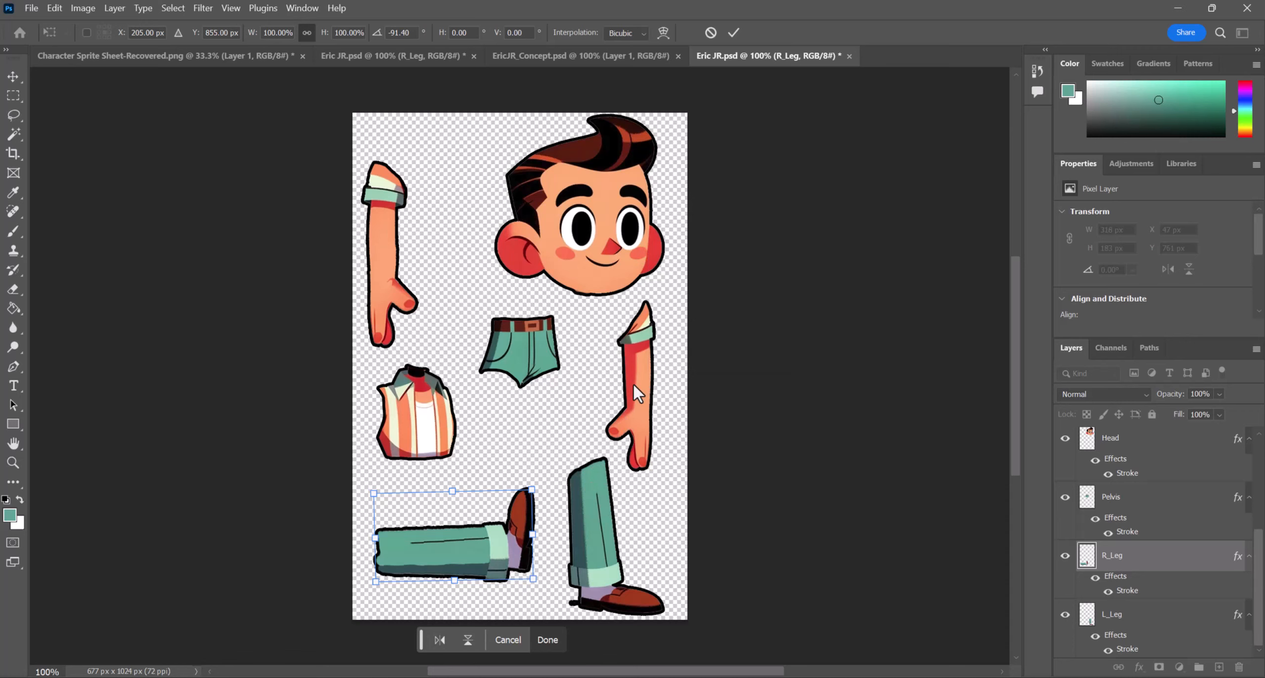
key(Return)
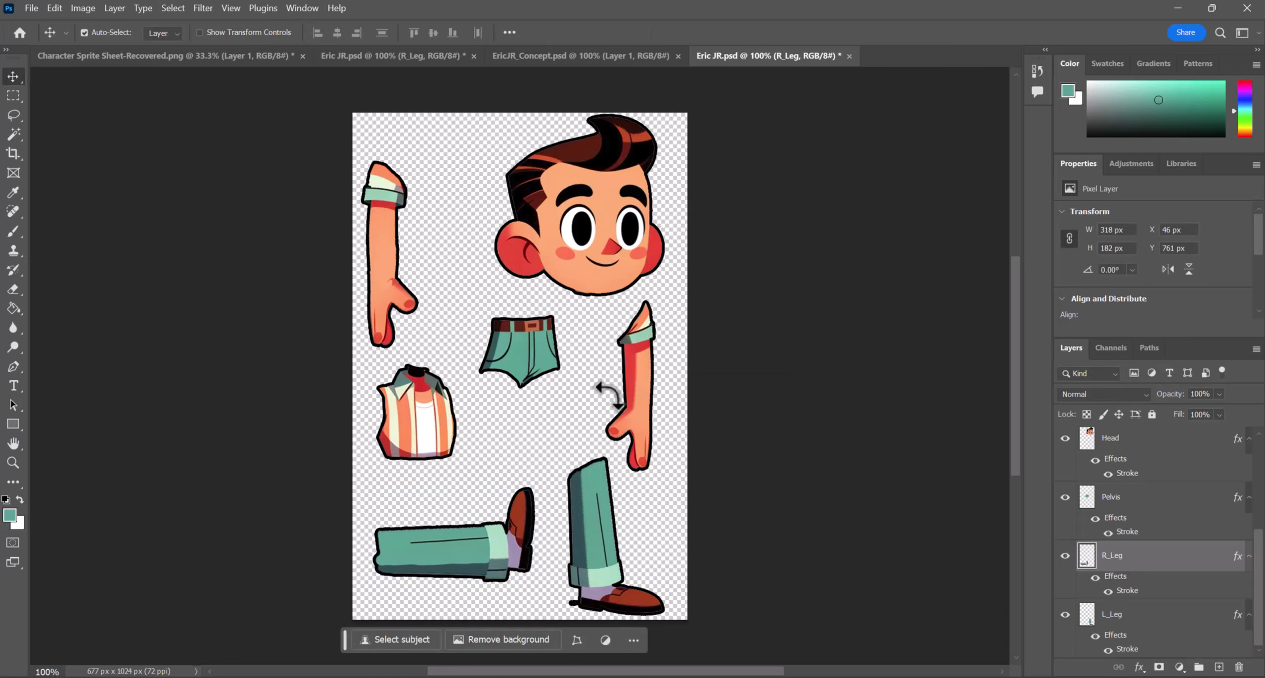
- Move the Pelvis layer slightly down and right so it sits clear of the head and left arm
right_click(638, 360)
click(654, 365)
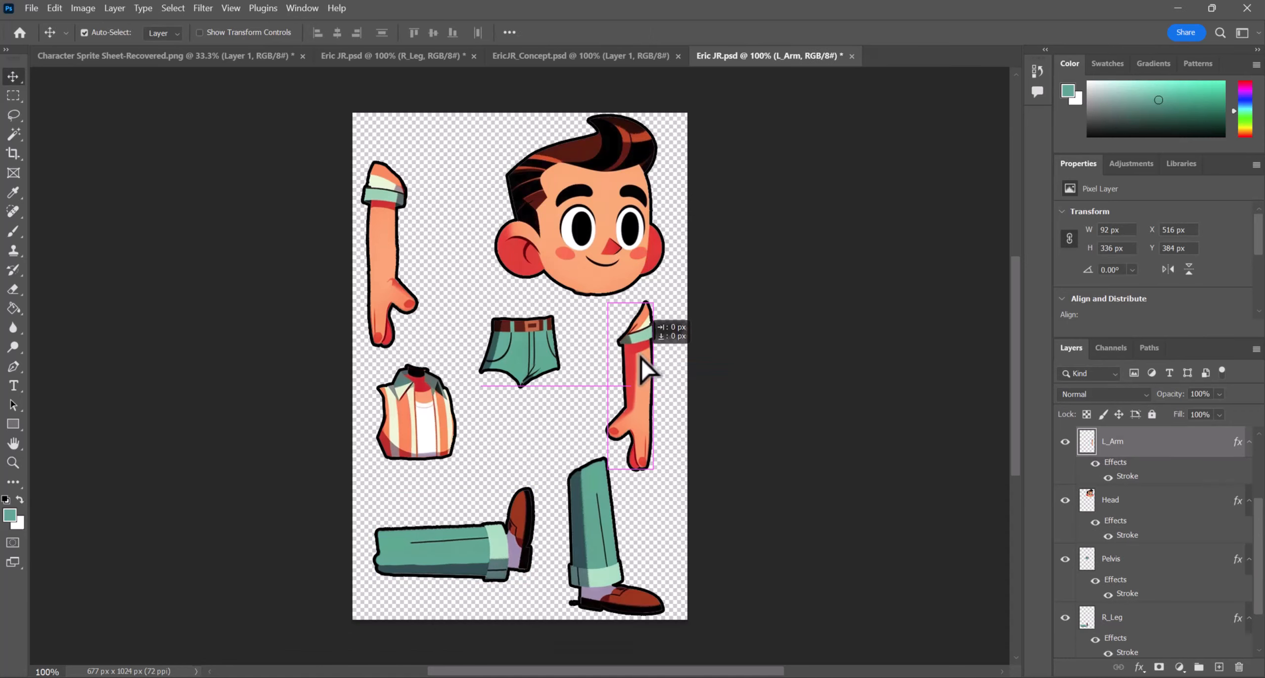
right_click(563, 226)
right_click(538, 353)
click(543, 358)
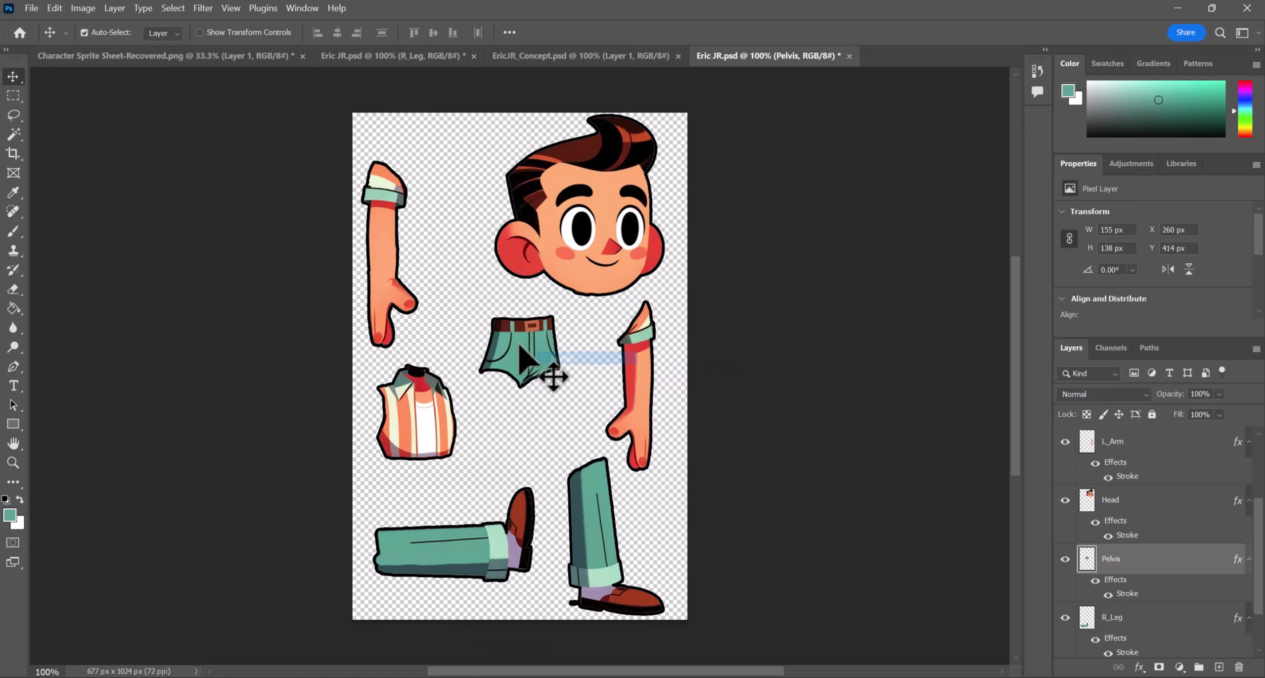
drag(518, 342, 534, 366)
- Move the R_Arm layer to about X 57 px, Y 47 px and the Torso layer to about X 57 px, Y 496 px
right_click(429, 414)
click(455, 421)
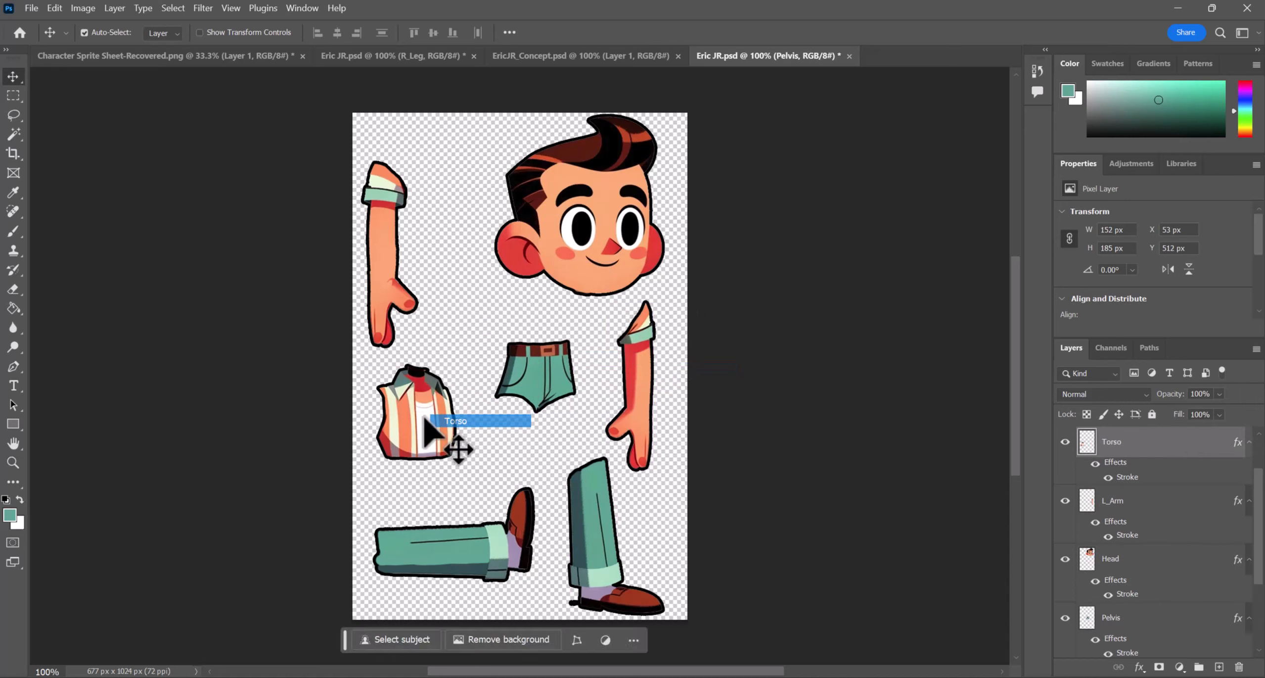
drag(428, 434, 418, 444)
right_click(392, 229)
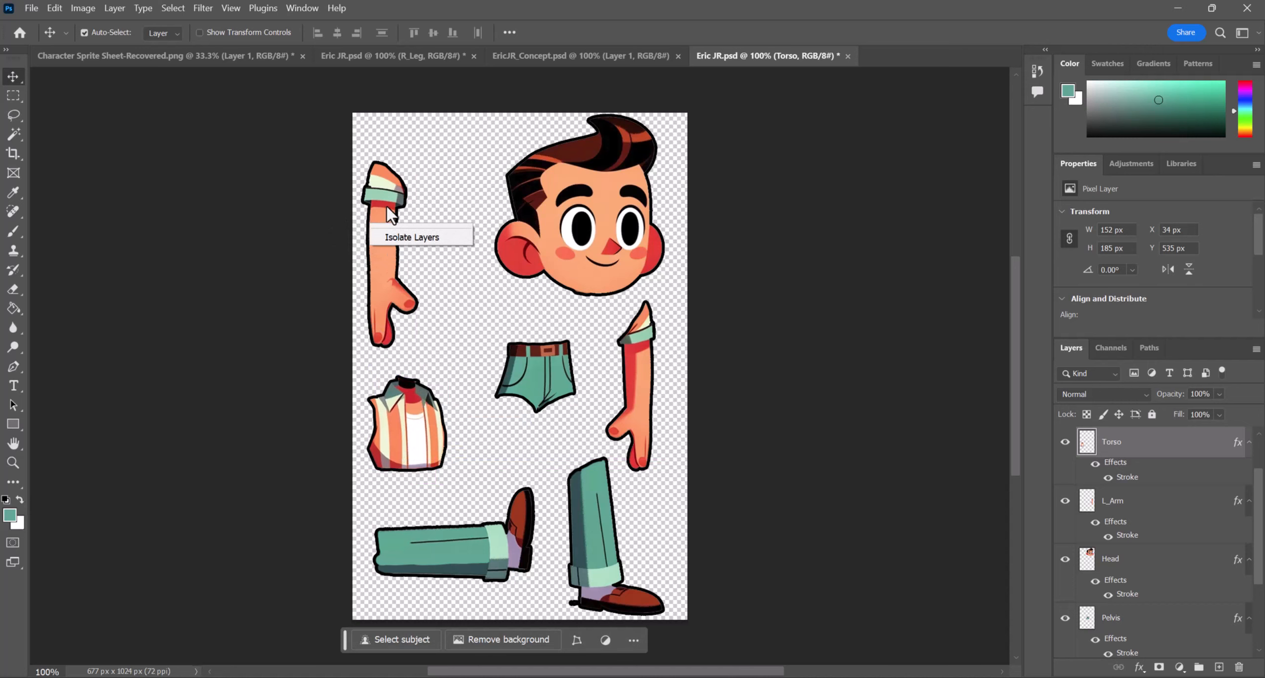
click(400, 208)
drag(389, 227, 407, 201)
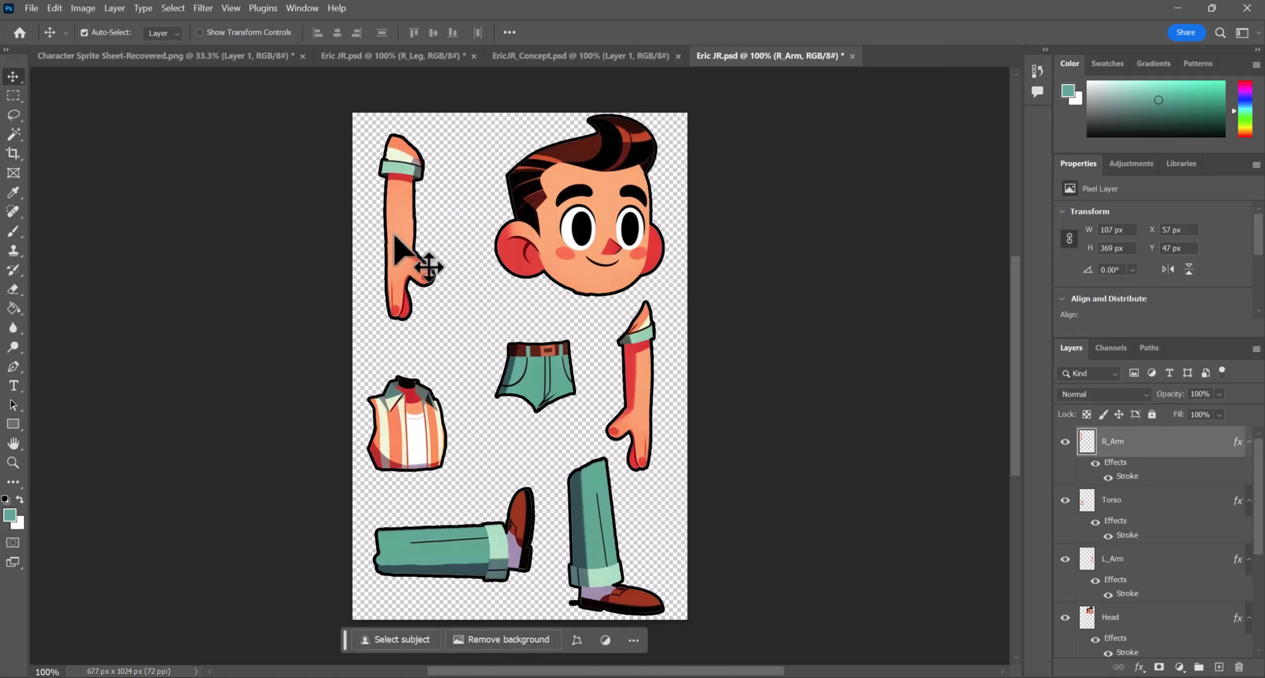
right_click(418, 415)
click(448, 418)
drag(408, 369, 420, 388)
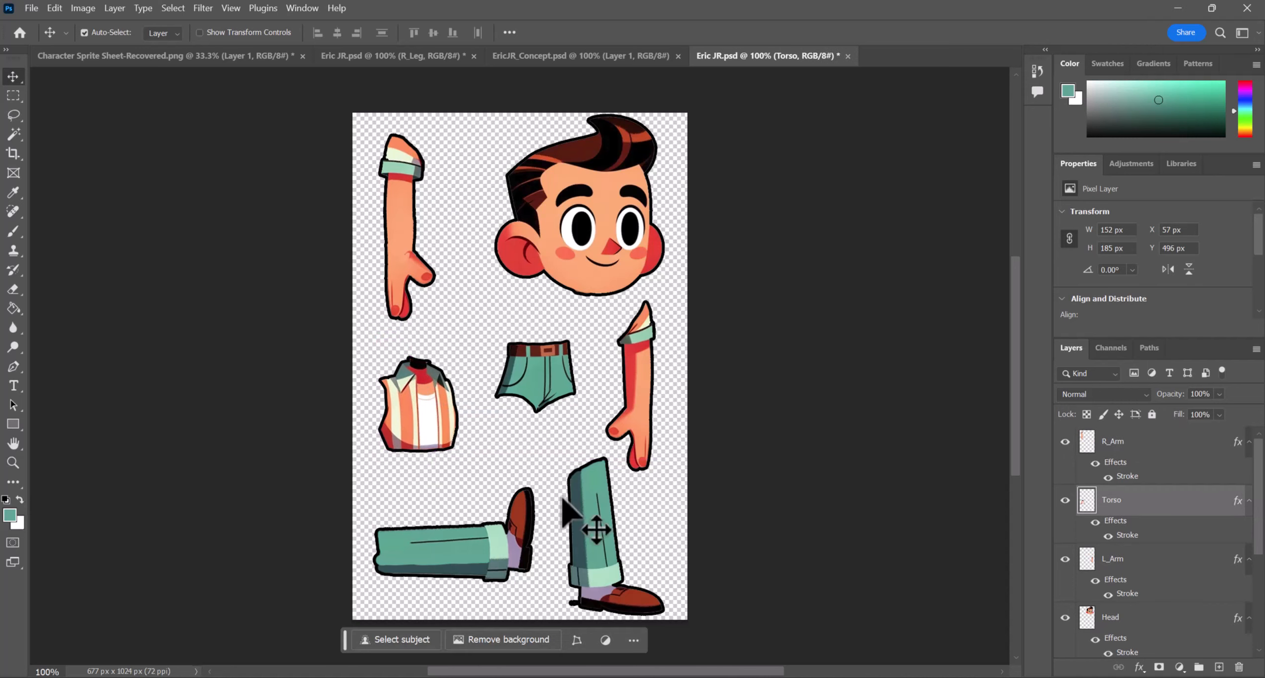
- Shift the L_Arm layer right to about X 534 px, Y 384 px
right_click(649, 367)
click(652, 366)
drag(645, 366, 654, 366)
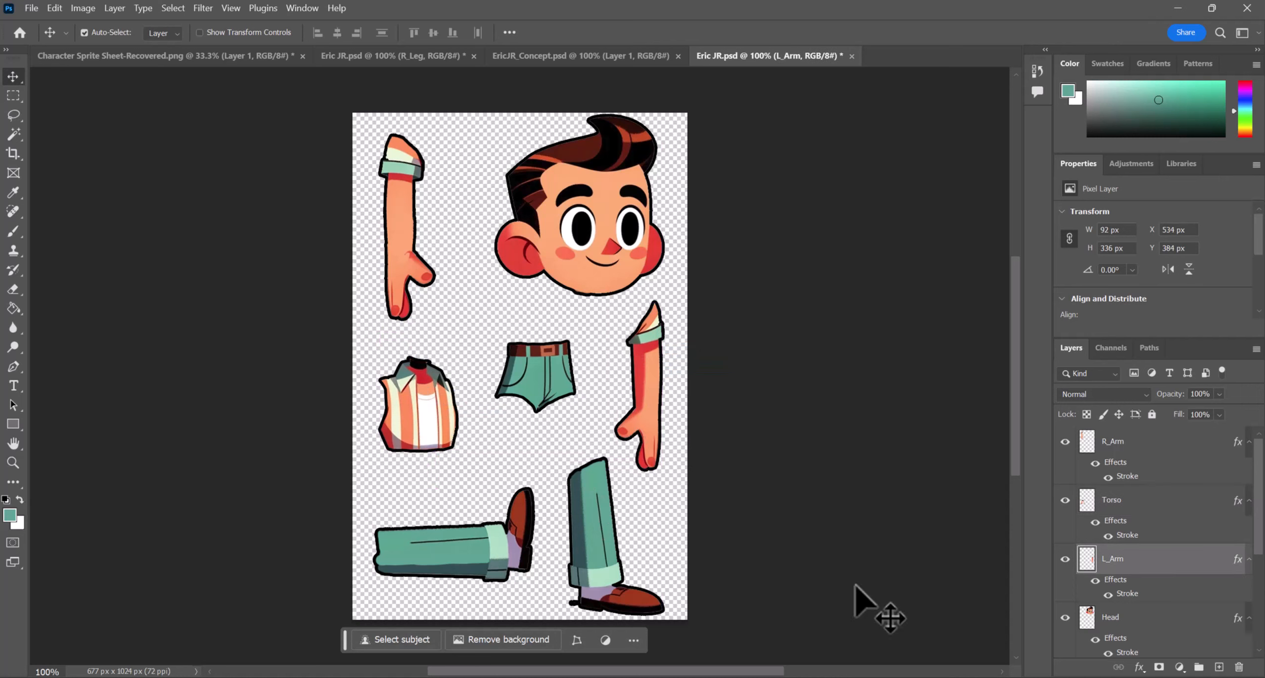
- Erase the stray black mark beside the shoe heel on the L_Leg layer and save Eric JR.psd
click(617, 595)
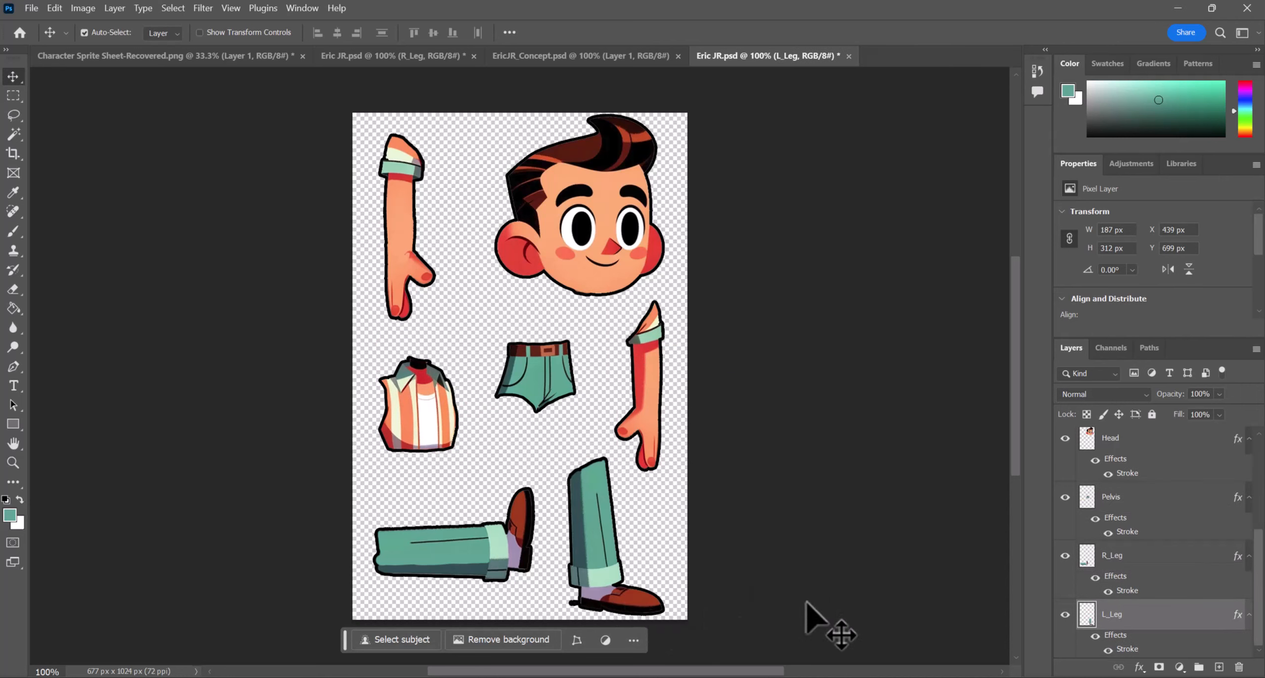
key(e)
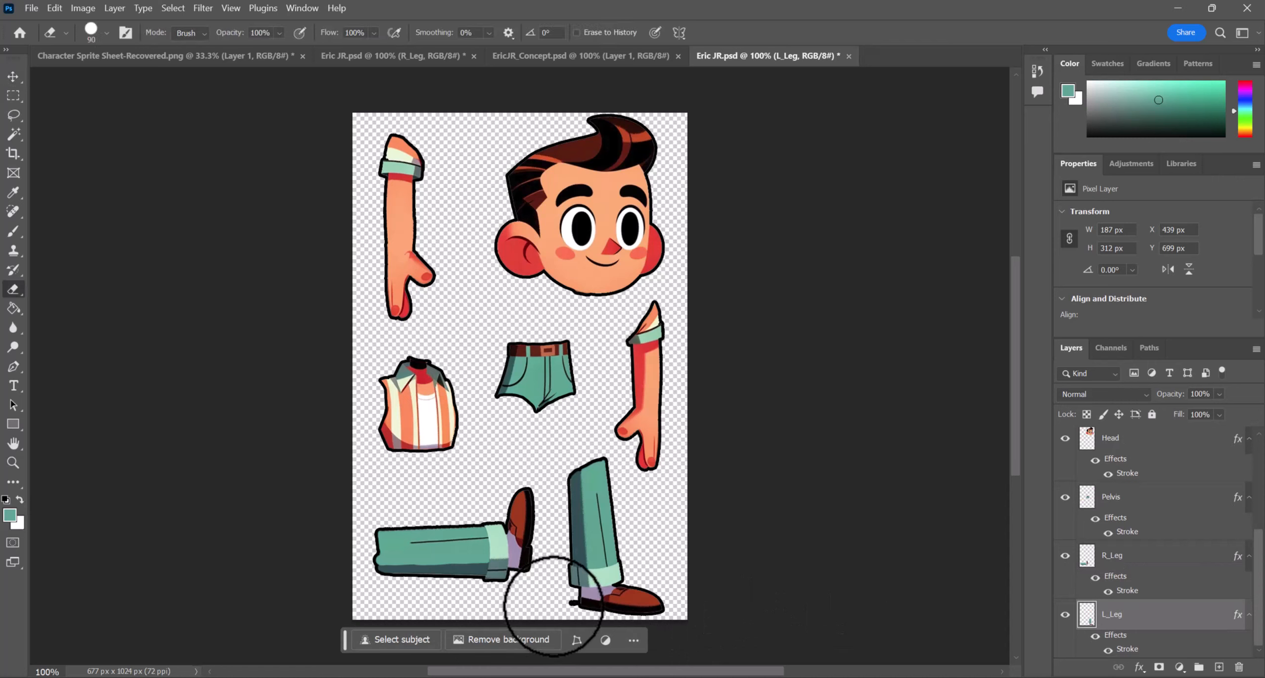
drag(551, 606, 557, 606)
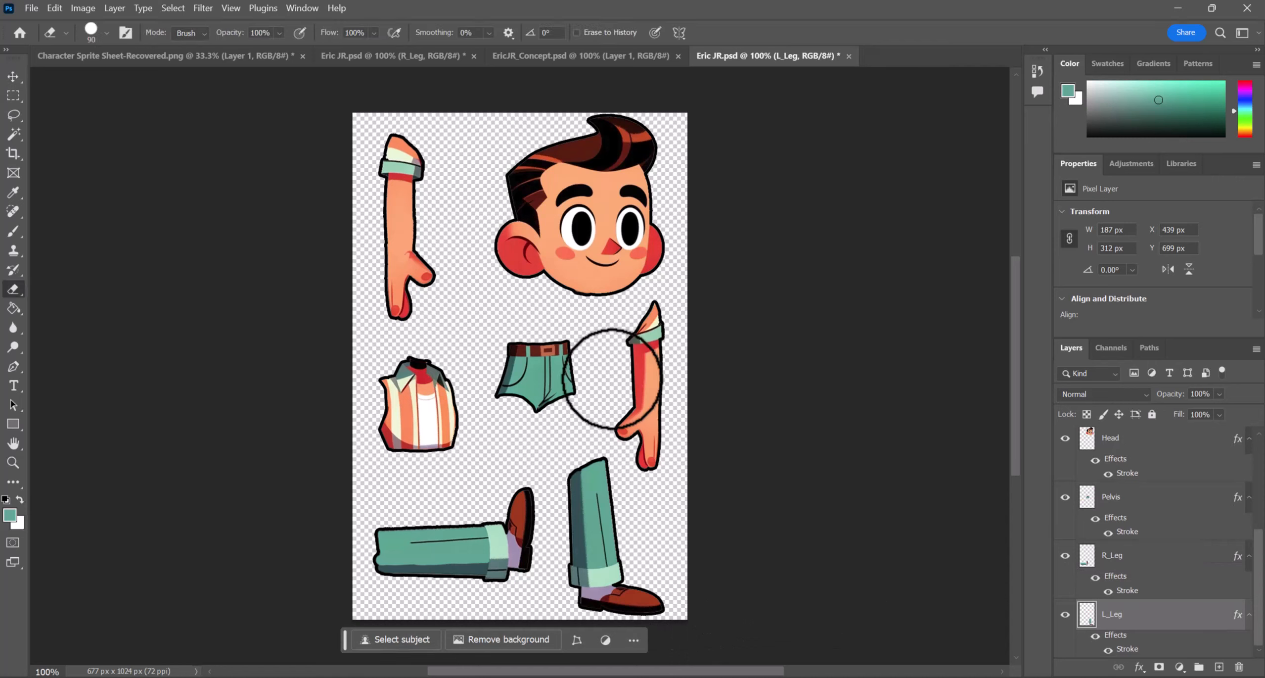
key(ctrl+s)
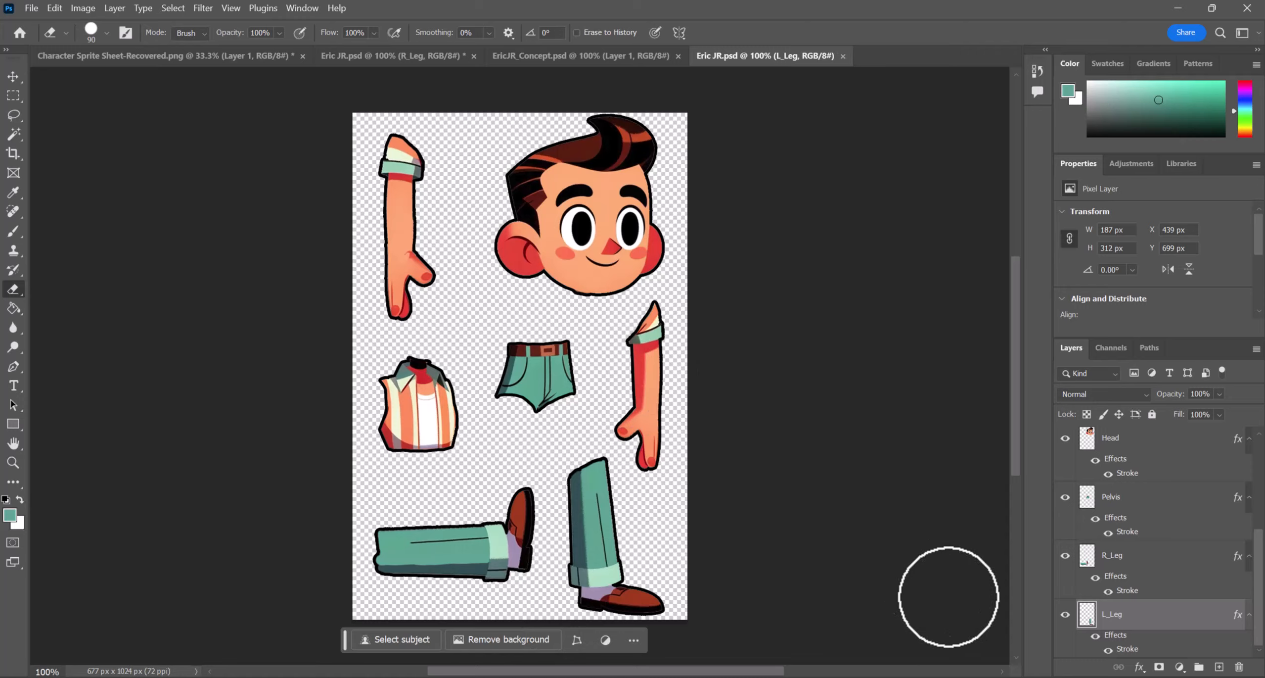
- Switch to Unity, slice the Eric JR texture automatically in the Sprite Editor, check the slice bounds and apply the slicing
key(alt+Tab)
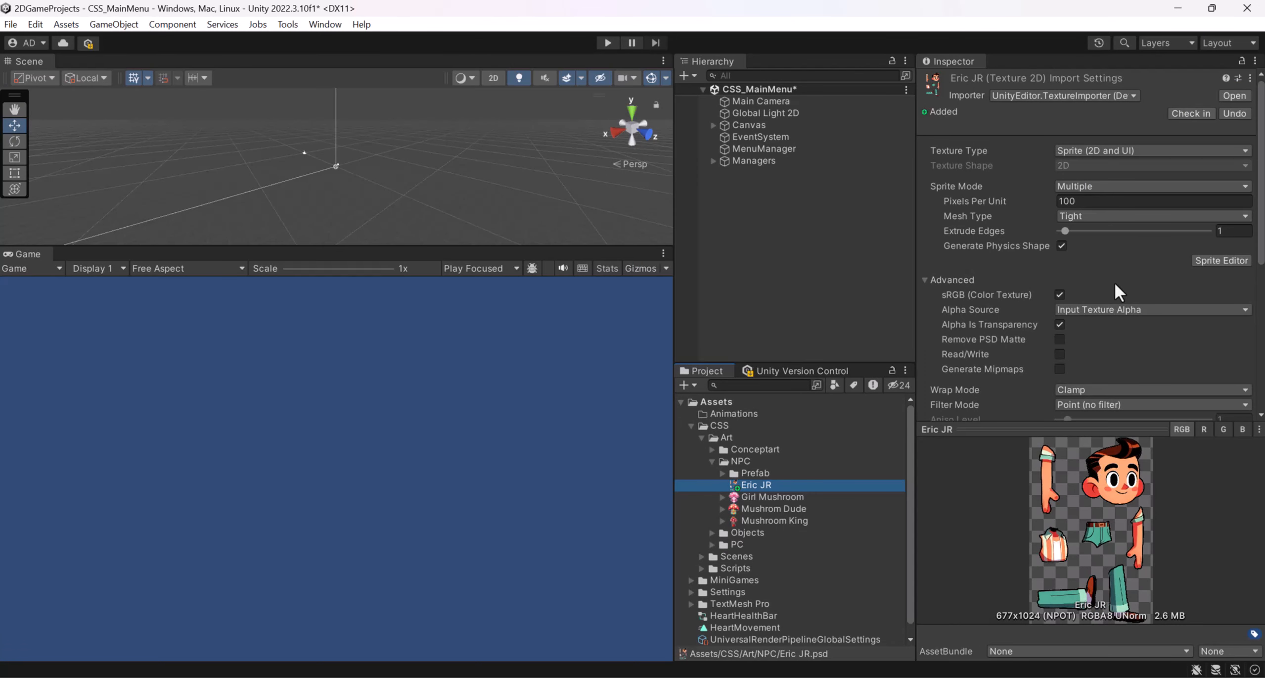
click(1224, 259)
click(79, 25)
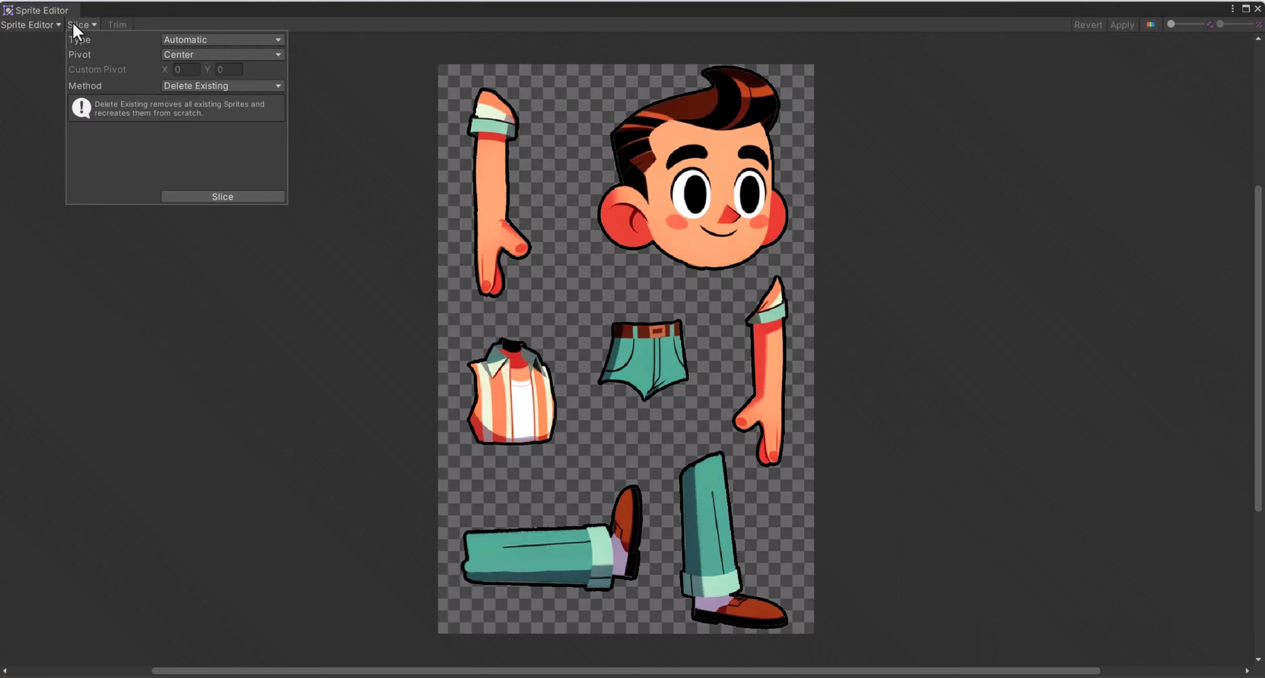
click(202, 197)
click(699, 524)
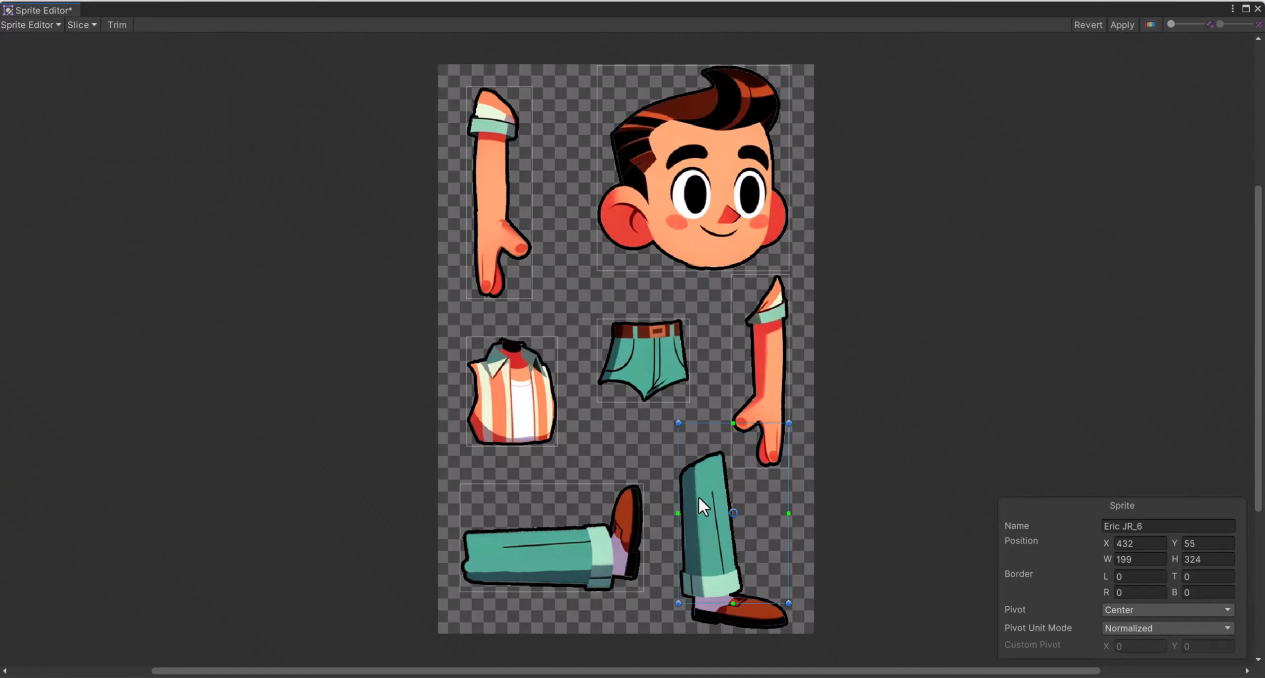
click(779, 397)
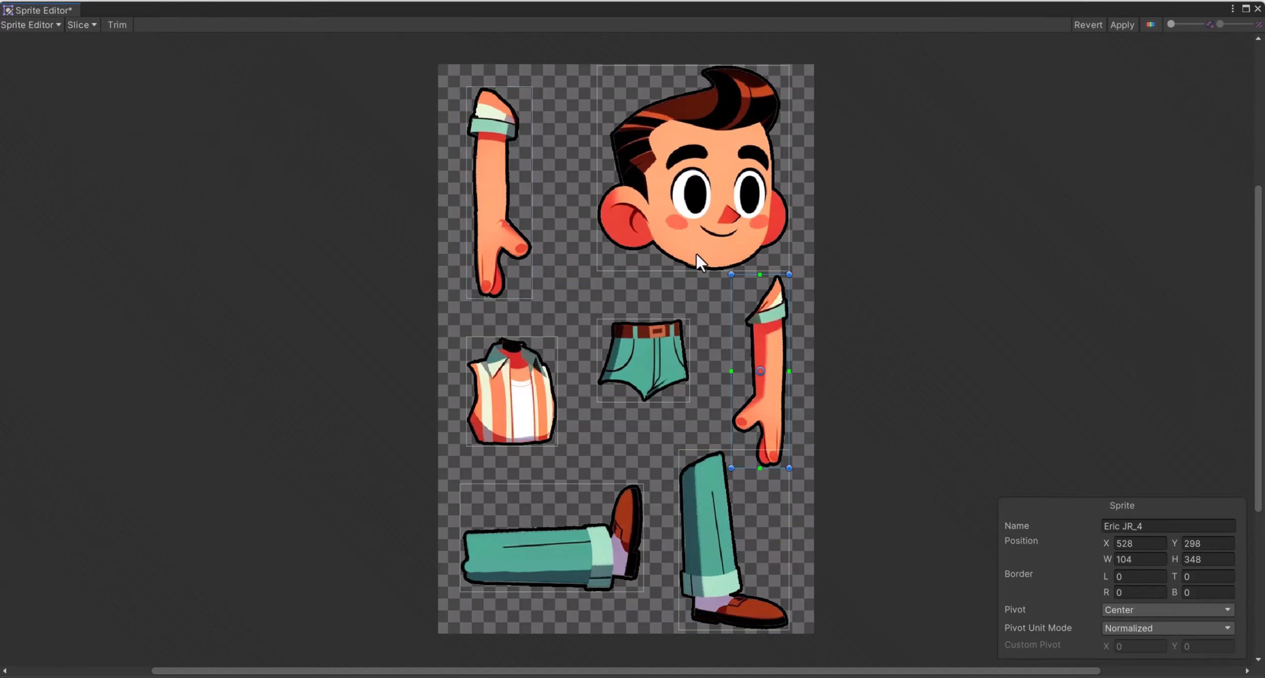
click(1122, 25)
click(1257, 8)
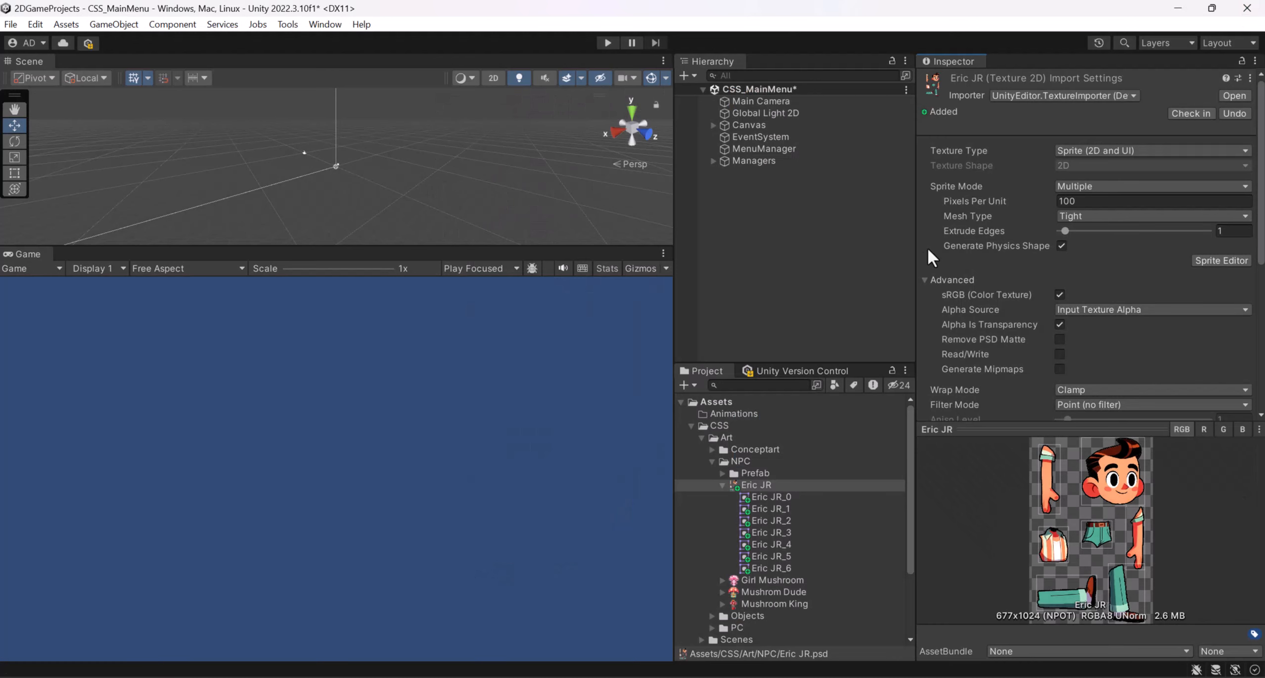
- Examine the previews of the sliced sprites Eric JR_0 through Eric JR_6 for stray bits of neighbouring body parts
click(764, 496)
click(766, 508)
click(767, 520)
click(769, 532)
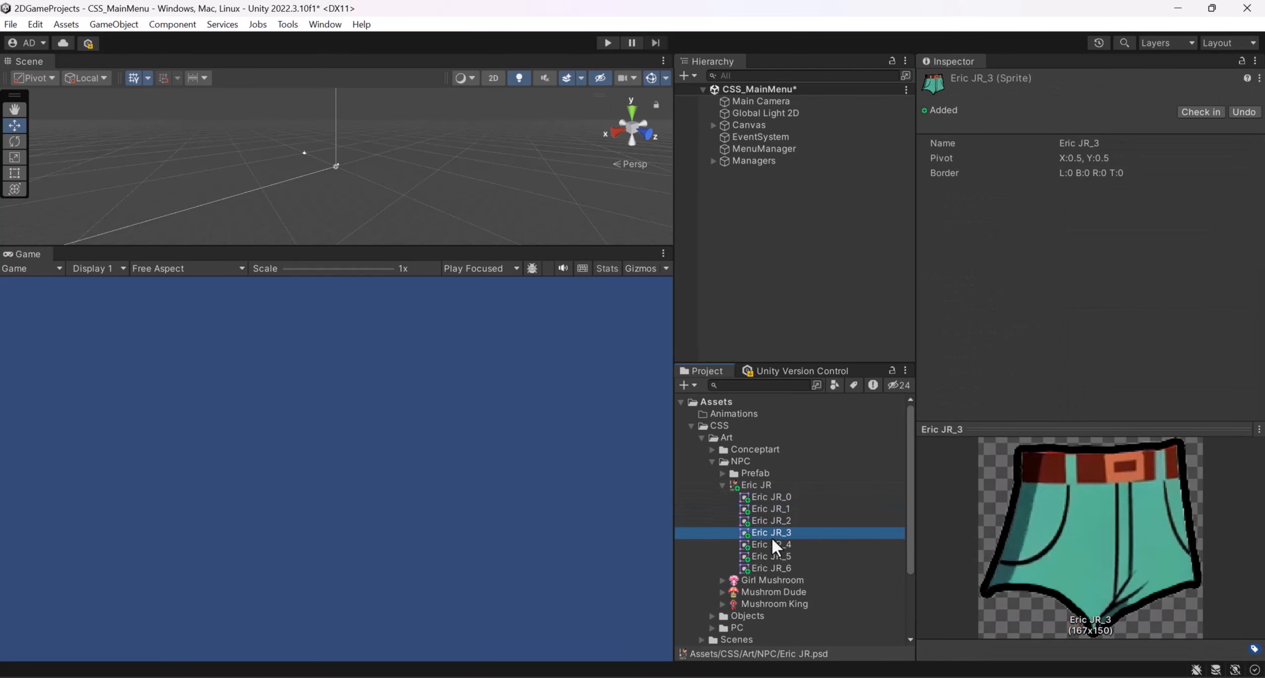
click(772, 543)
click(774, 555)
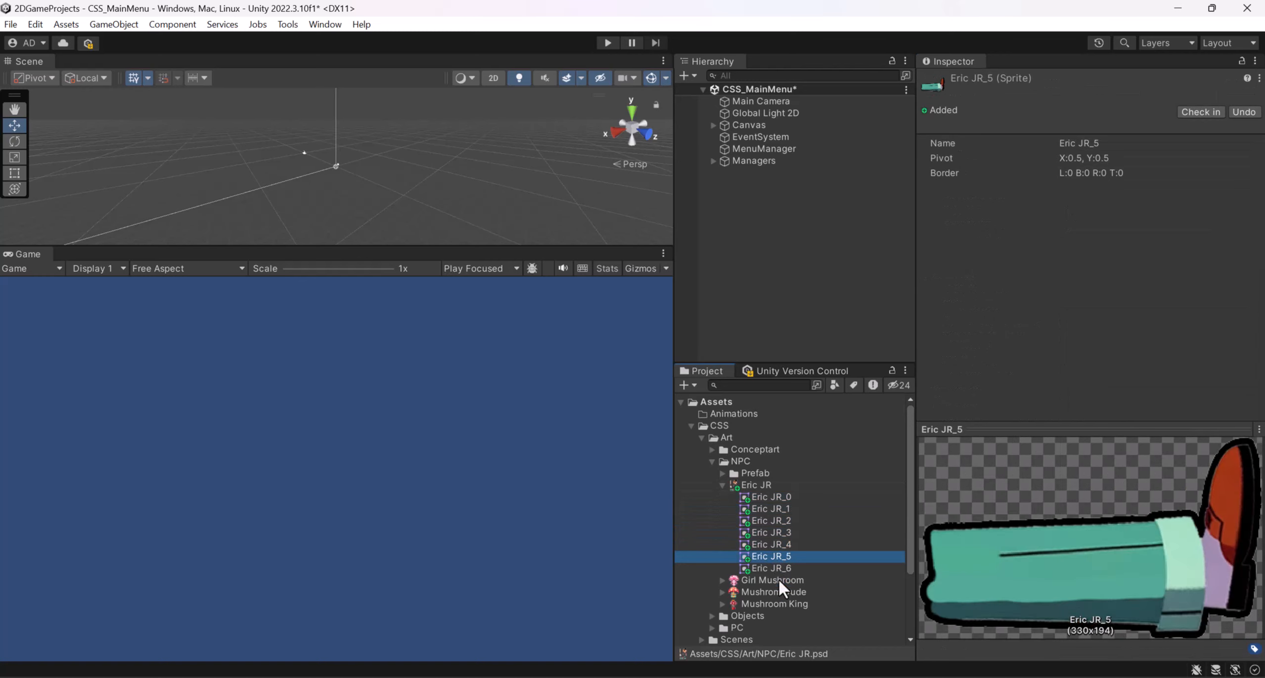
click(778, 578)
click(783, 569)
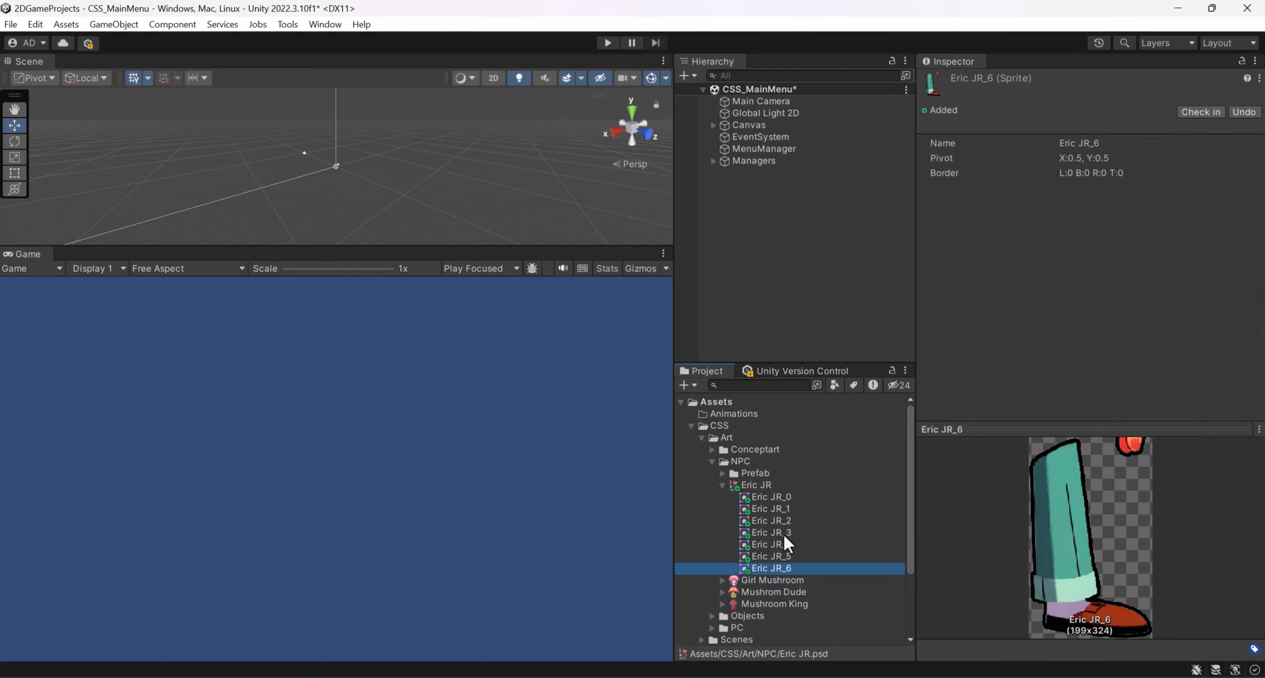
- Switch to Photoshop and move the L_Arm layer about 14 px right and 18 px up, away from the left leg
click(1167, 448)
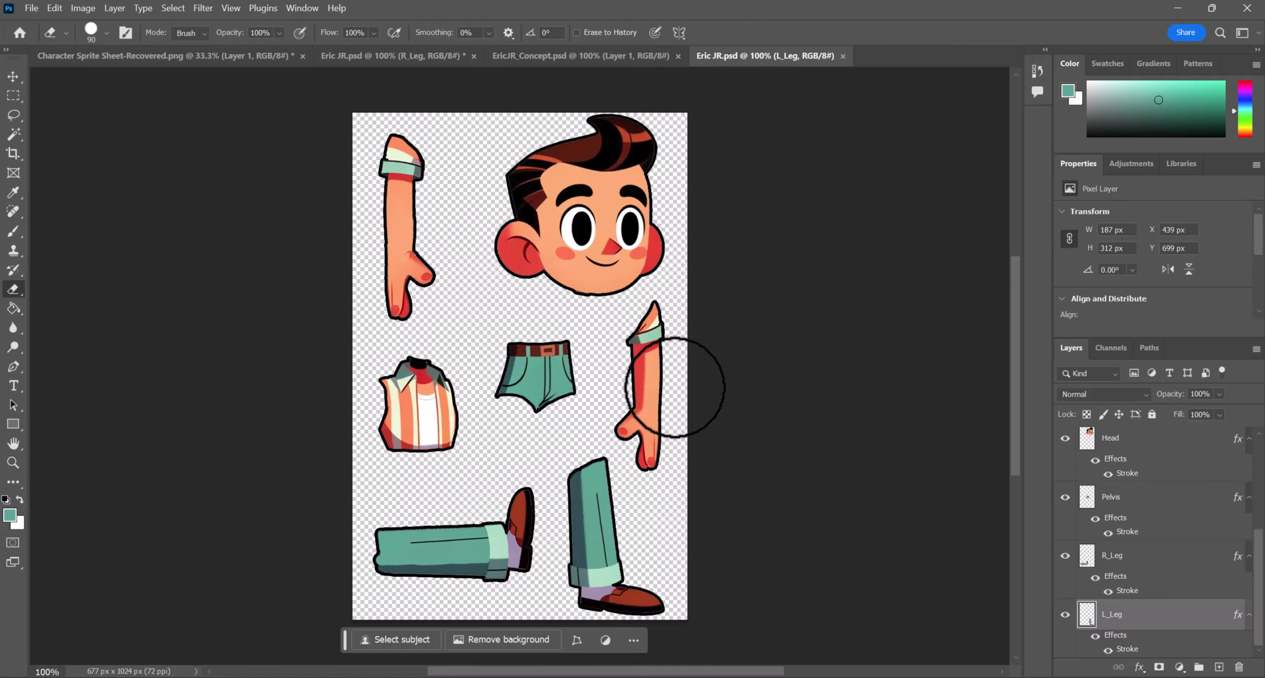
key(v)
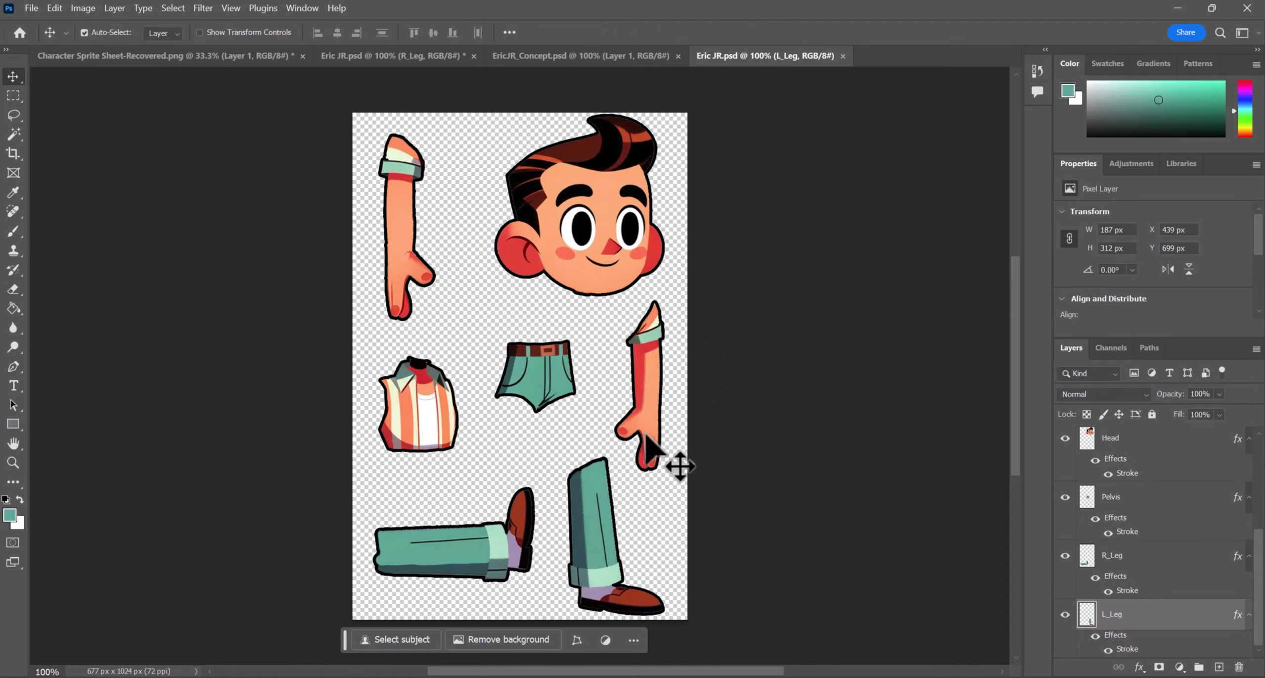
right_click(647, 434)
click(668, 440)
drag(672, 418, 679, 409)
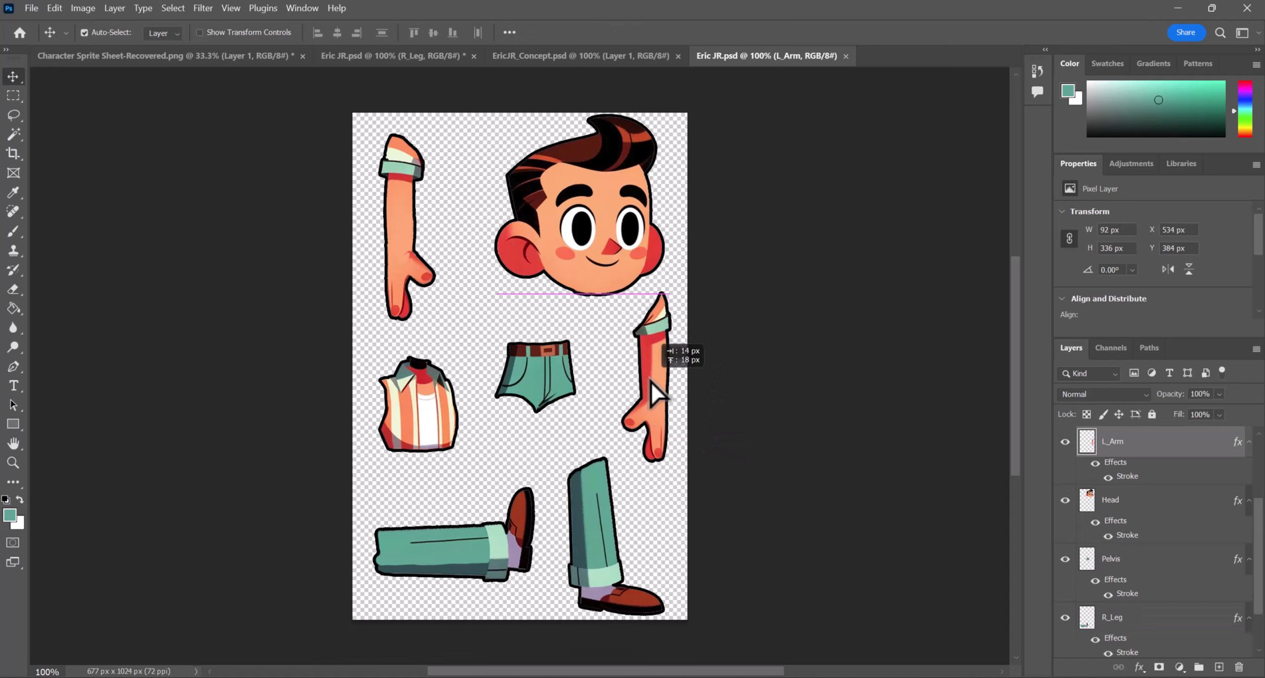
- Move the Head layer left, clear of the left arm, and raise the L_Arm layer to about X 550 px, Y 314 px
right_click(595, 229)
click(621, 238)
drag(619, 244, 569, 245)
right_click(647, 345)
click(658, 344)
drag(662, 345, 663, 319)
- Move the R_Arm layer to about X 26 px, Y 30 px, away from the head, and save Eric JR.psd
right_click(411, 227)
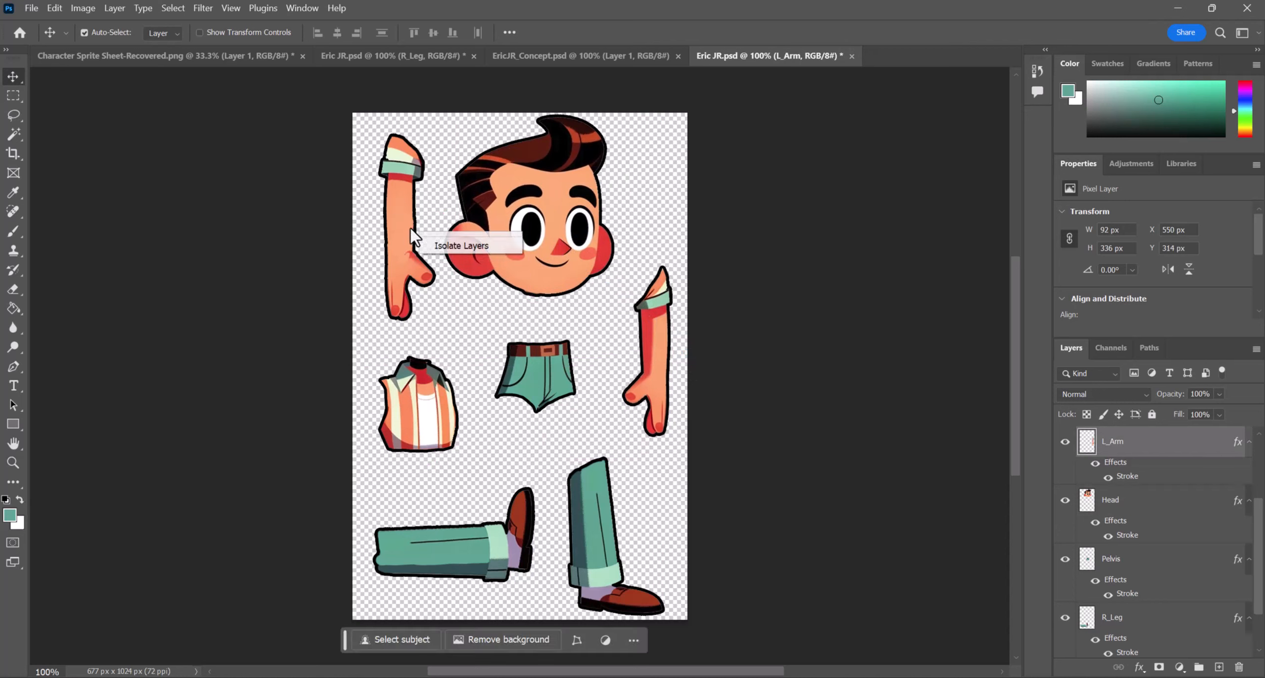
click(433, 235)
drag(406, 210, 383, 200)
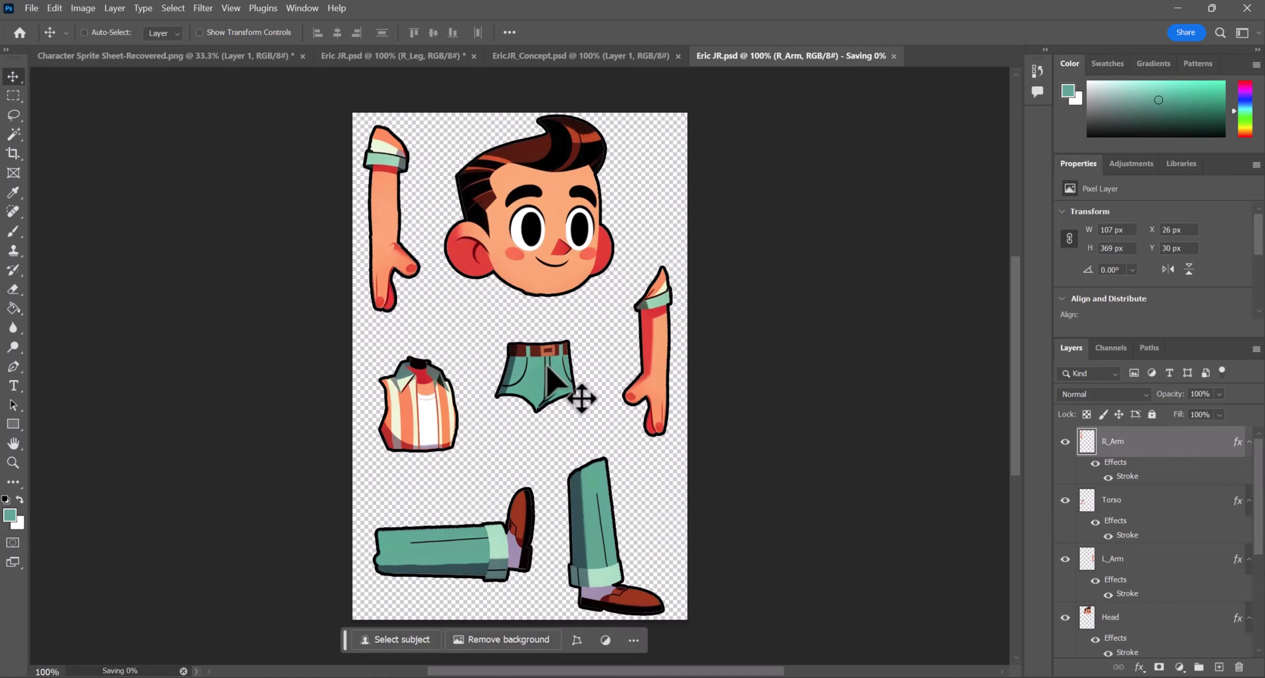
key(ctrl+s)
- Switch to Unity, re-slice the updated Eric JR texture with Automatic type, Center pivot and Delete Existing, and apply the slicing
key(alt+Tab)
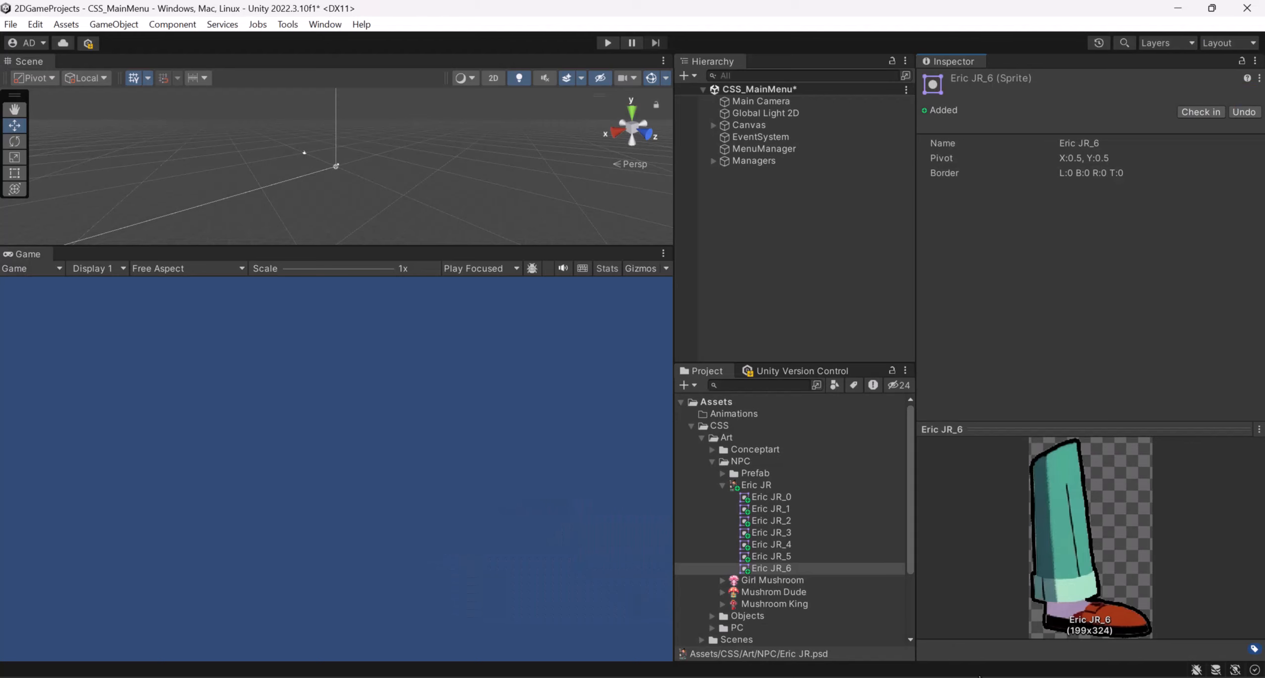
click(776, 557)
click(776, 543)
click(776, 532)
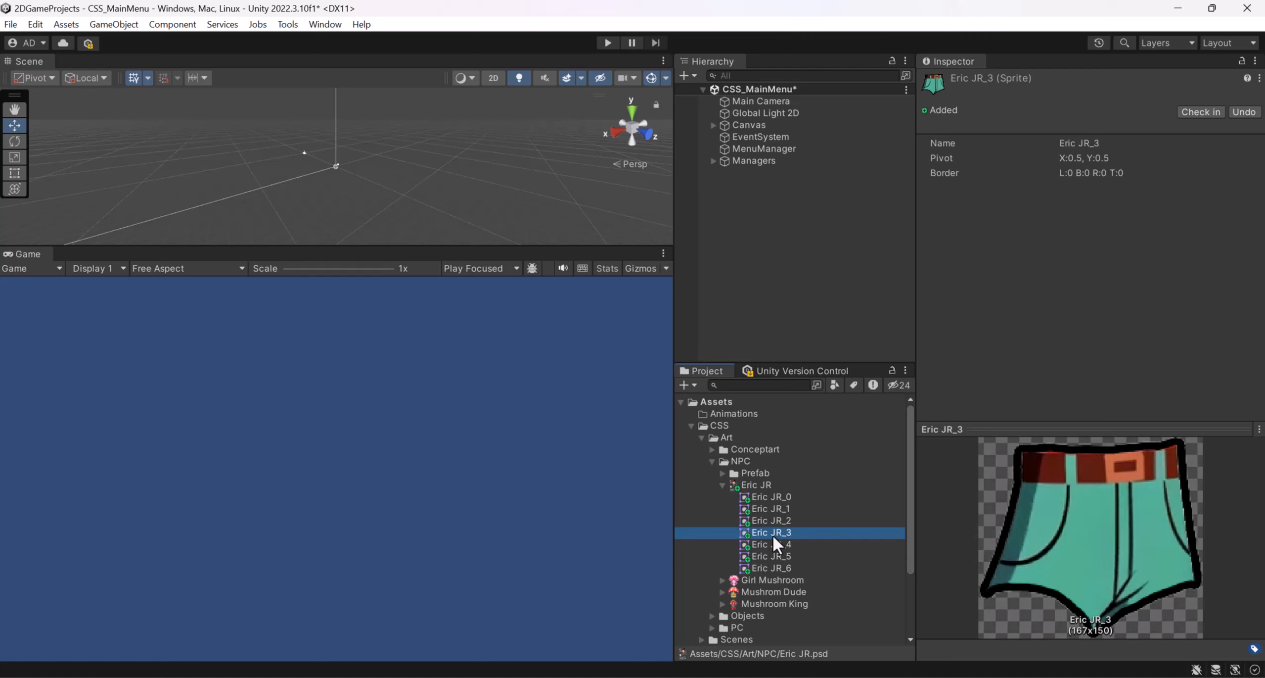
click(773, 539)
click(768, 484)
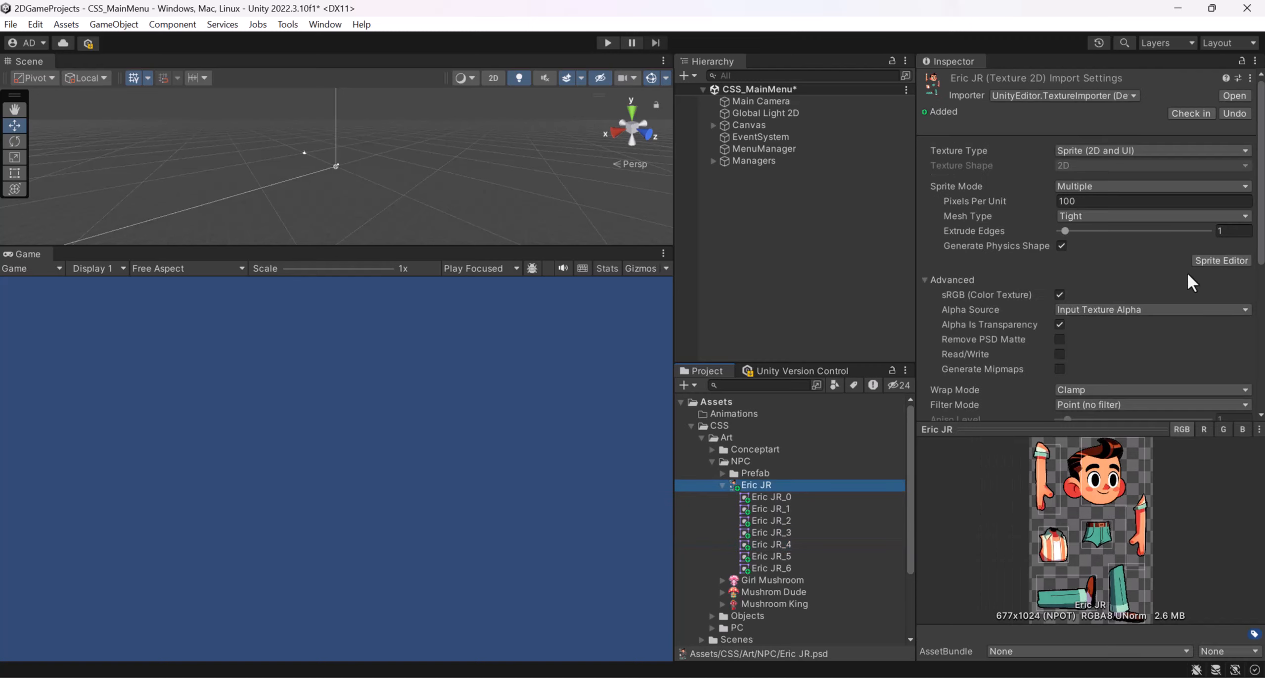
click(1207, 261)
click(81, 25)
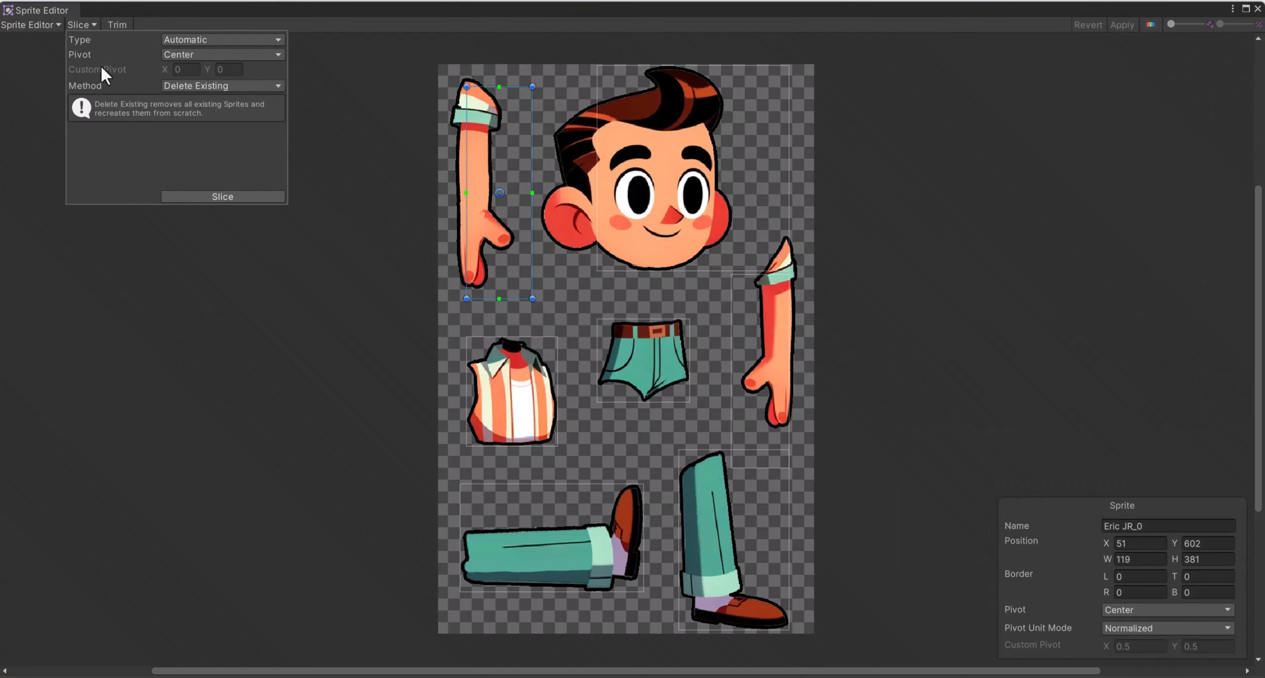
click(204, 197)
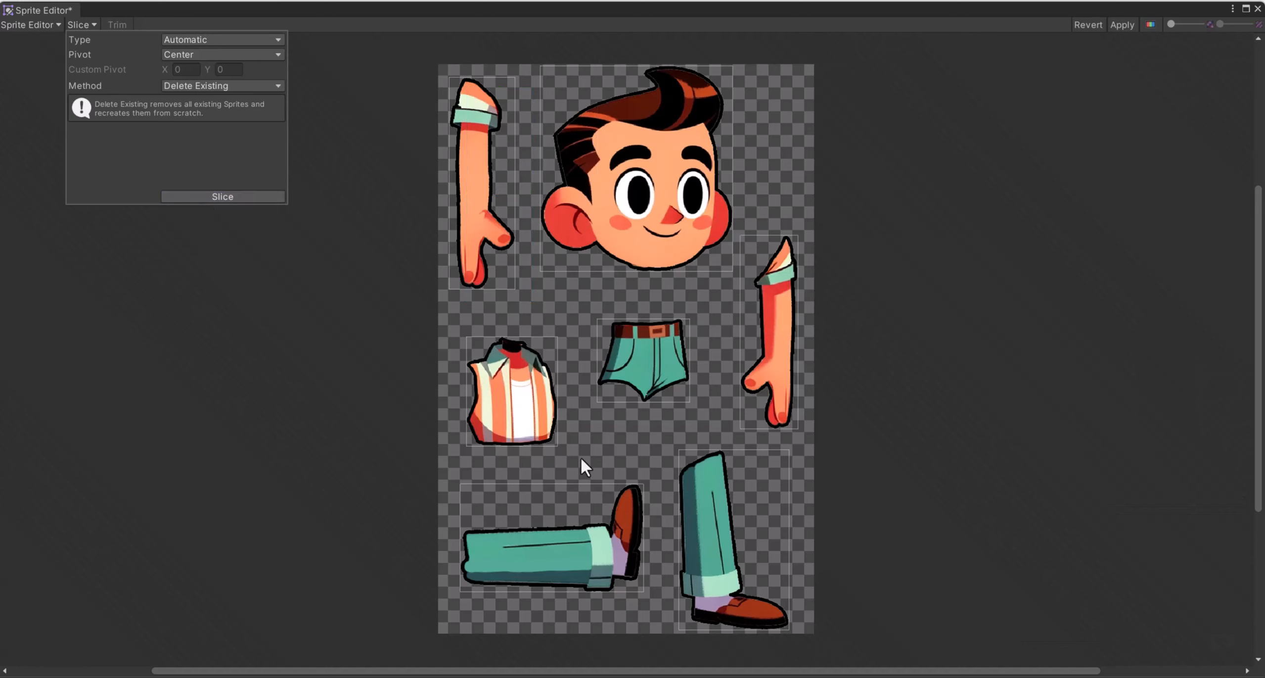
click(1121, 25)
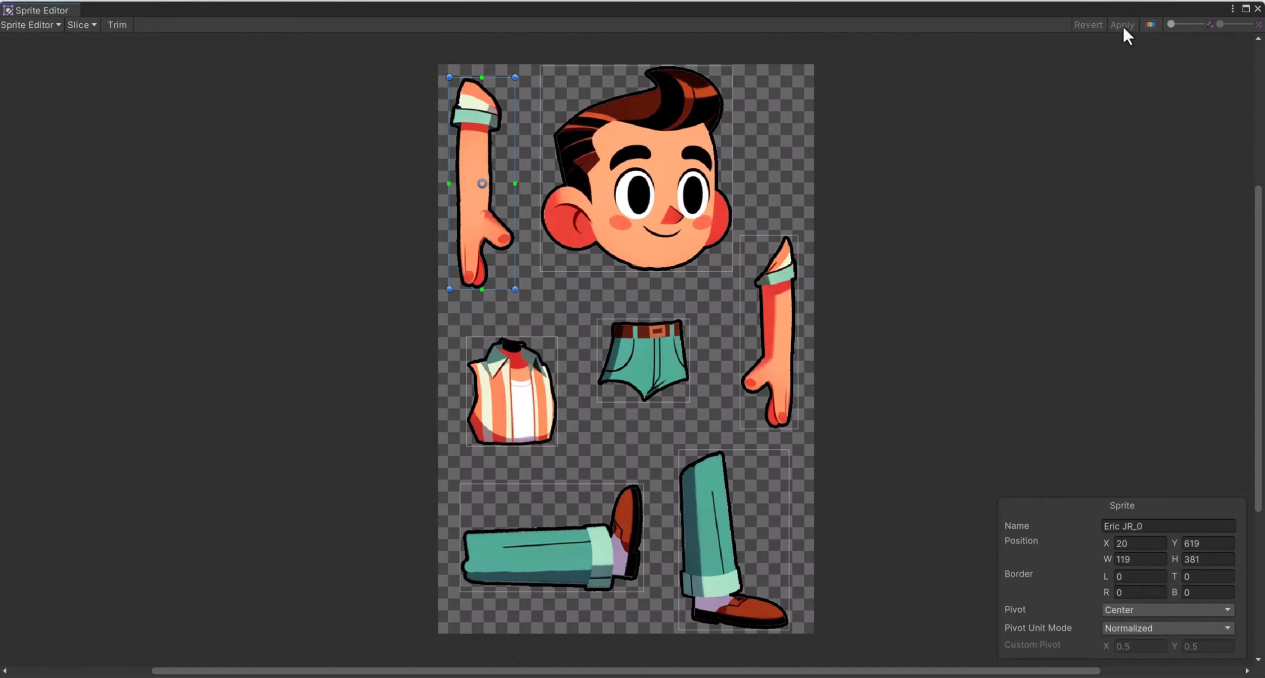
click(1258, 9)
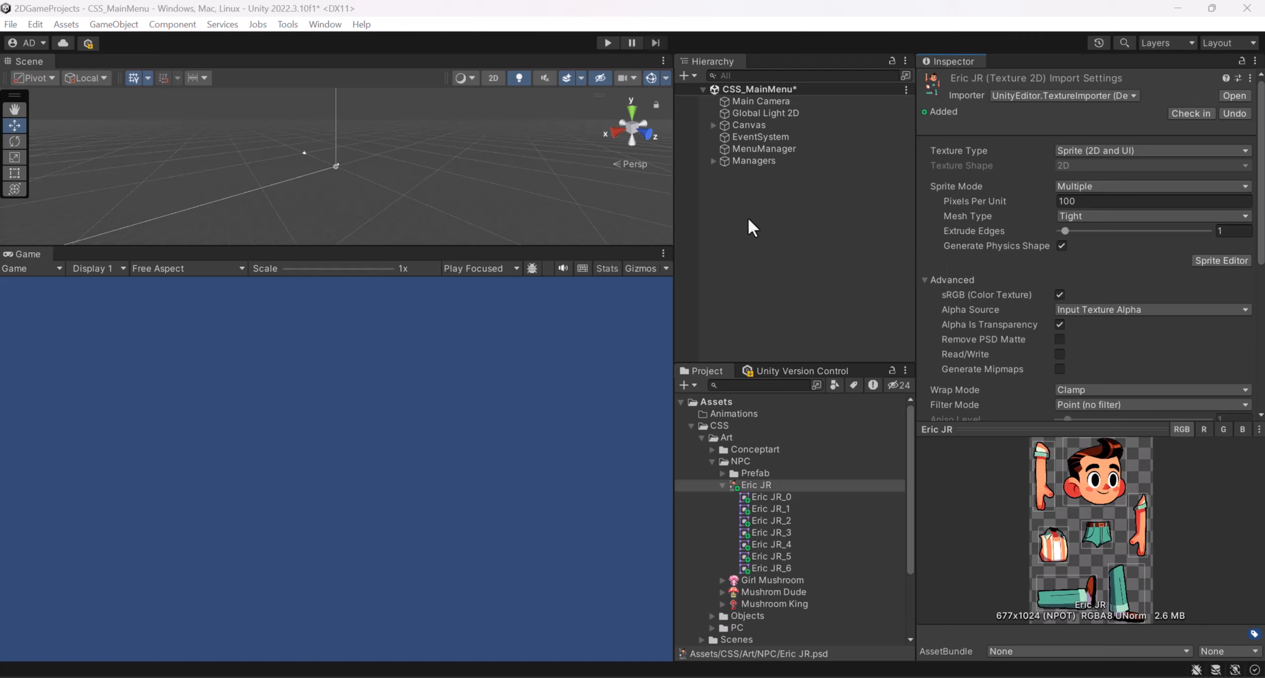
- Add the sliced sprites Eric JR_0 and Eric JR_1 to the CSS_MainMenu scene hierarchy
drag(787, 492, 724, 268)
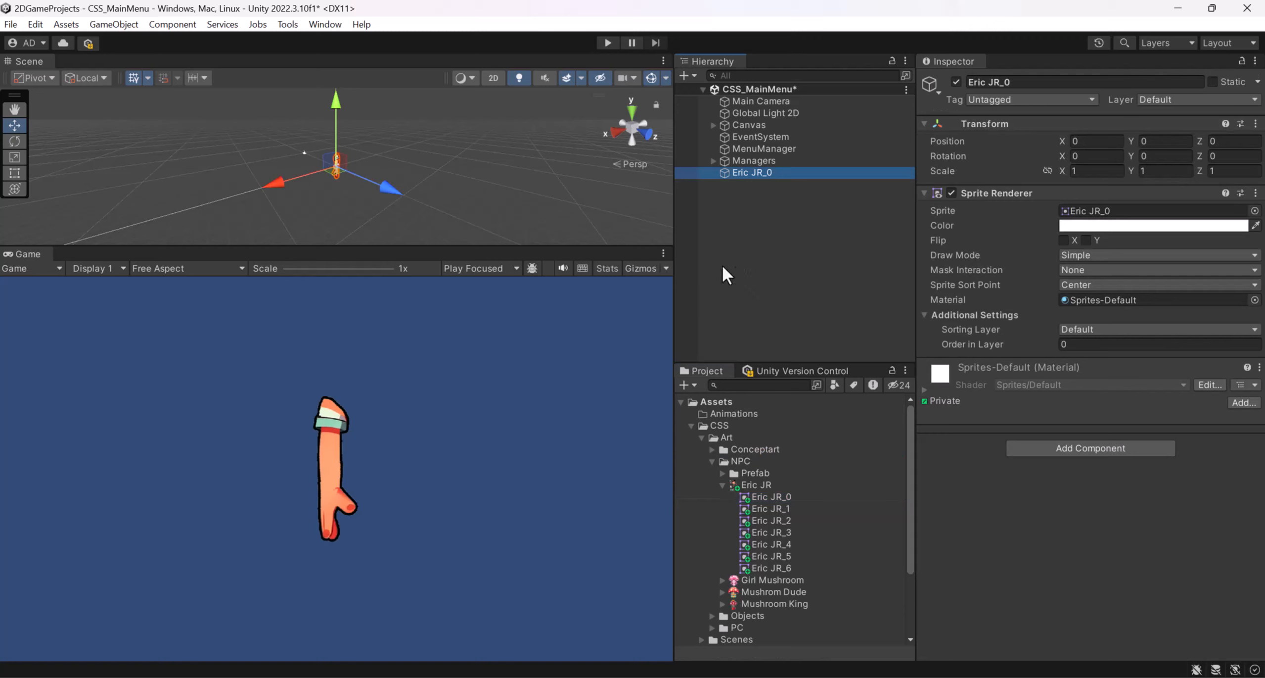
drag(771, 506, 793, 275)
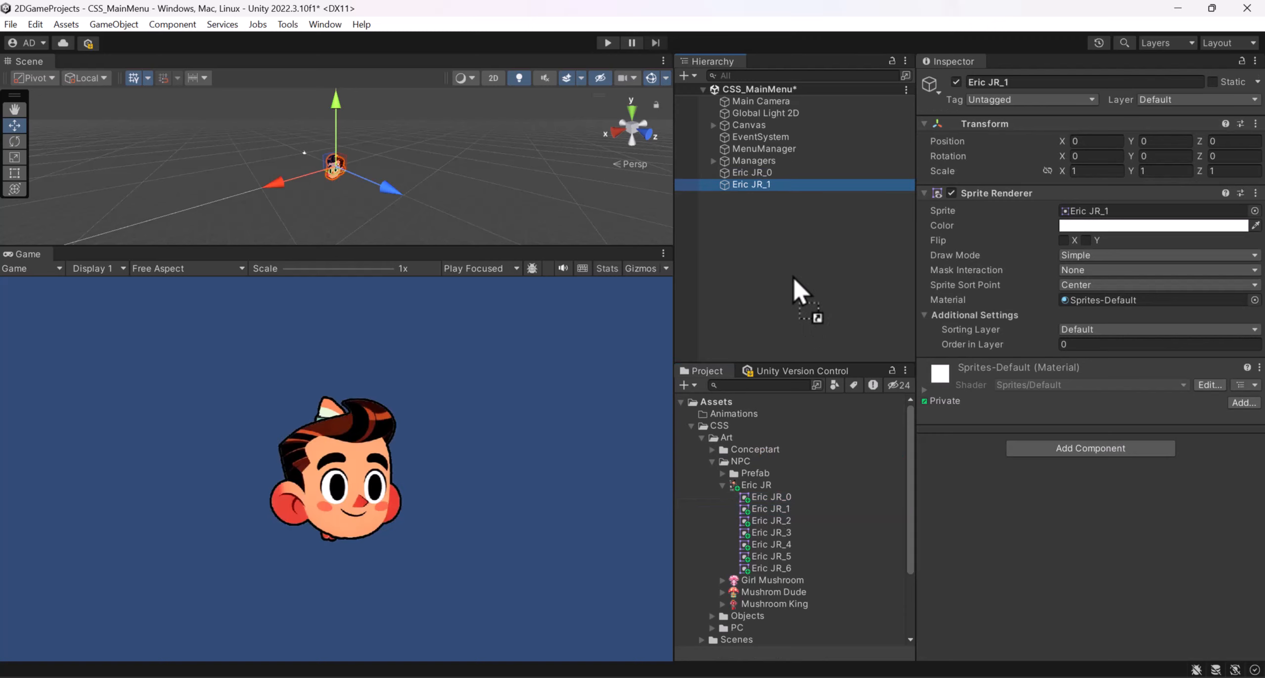
click(341, 468)
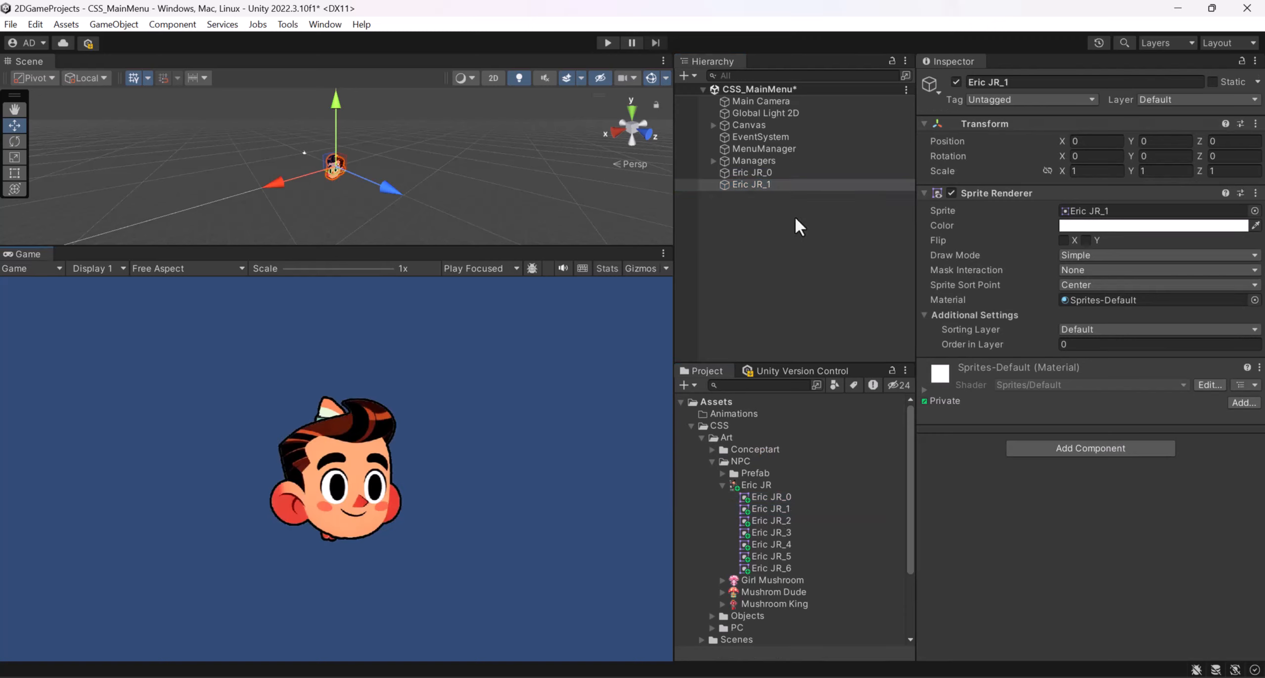
click(770, 185)
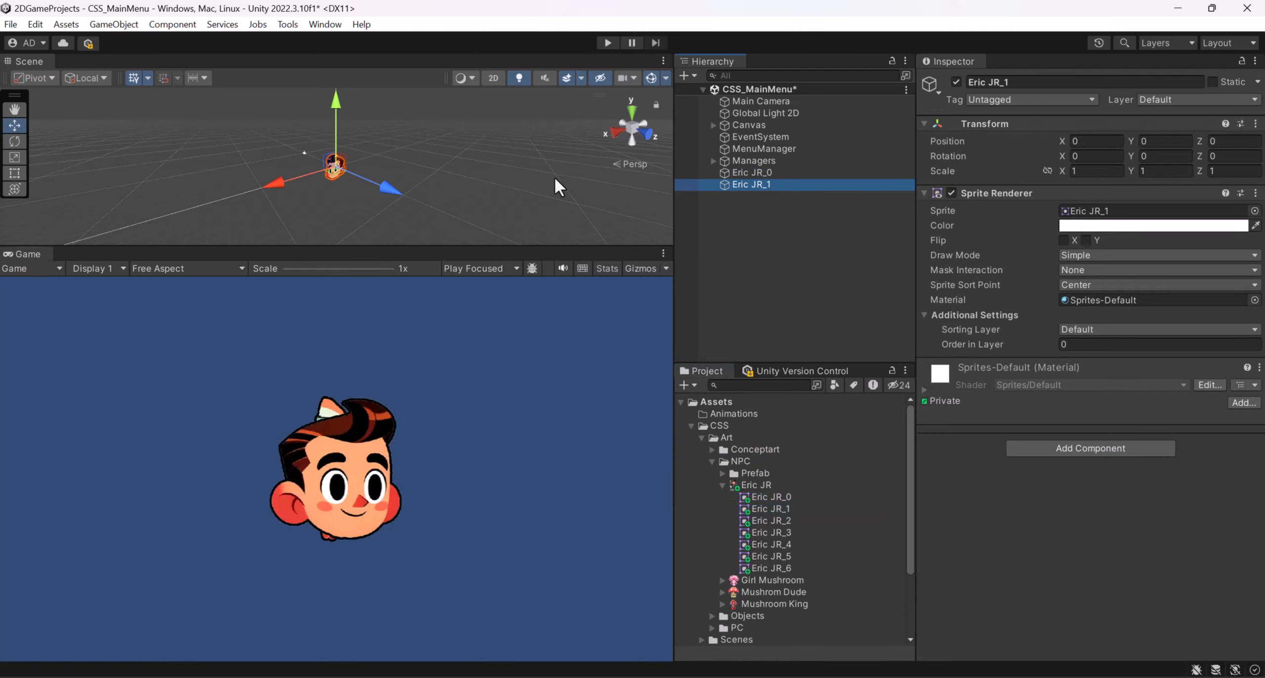
- Set the scene view to 2D, place the Eric JR_1 head at about X 0.71, Y 3.87, and add Eric JR_2 to the hierarchy
click(493, 74)
scroll(349, 173, up, 10)
drag(341, 194, 383, 113)
middle_drag(382, 113, 358, 175)
drag(359, 179, 344, 172)
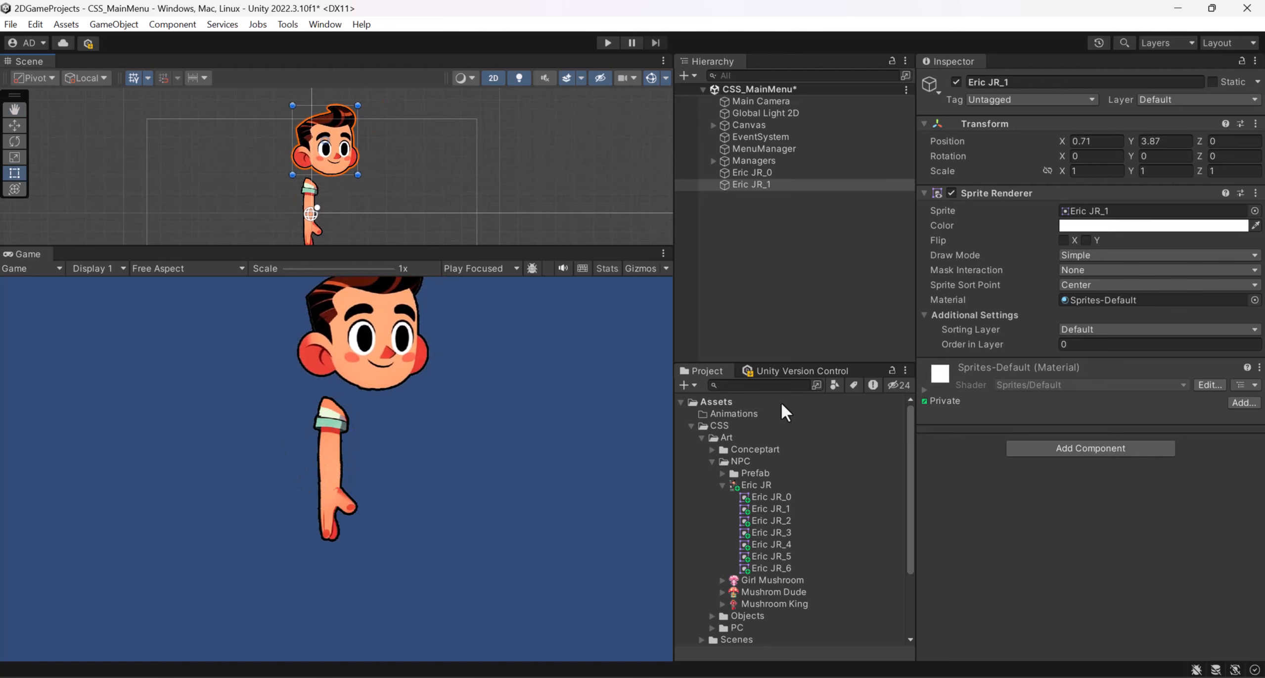
drag(762, 516, 741, 250)
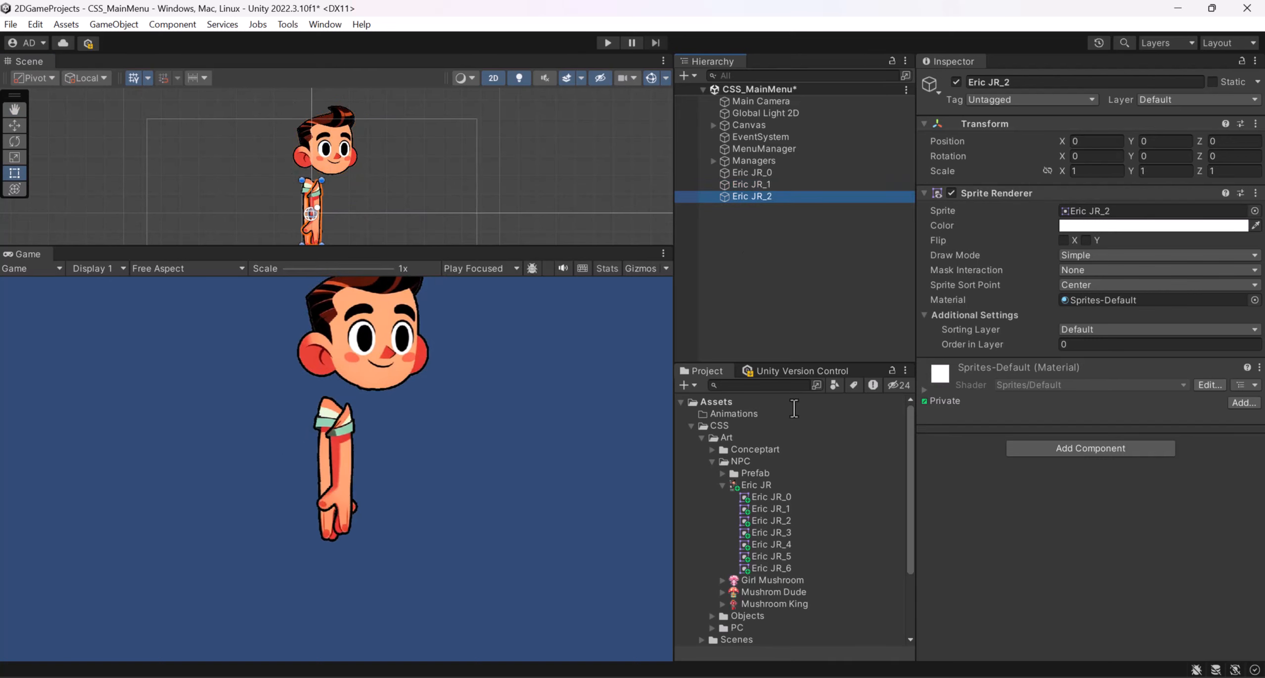
click(772, 494)
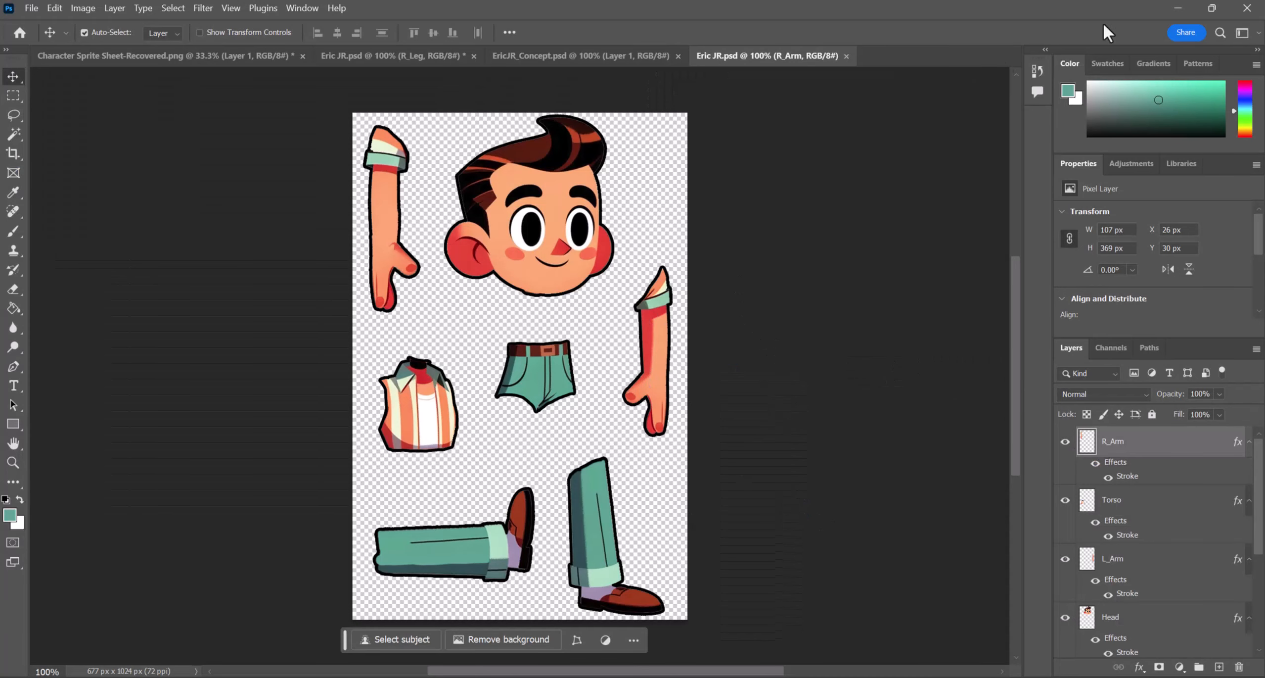
click(1180, 11)
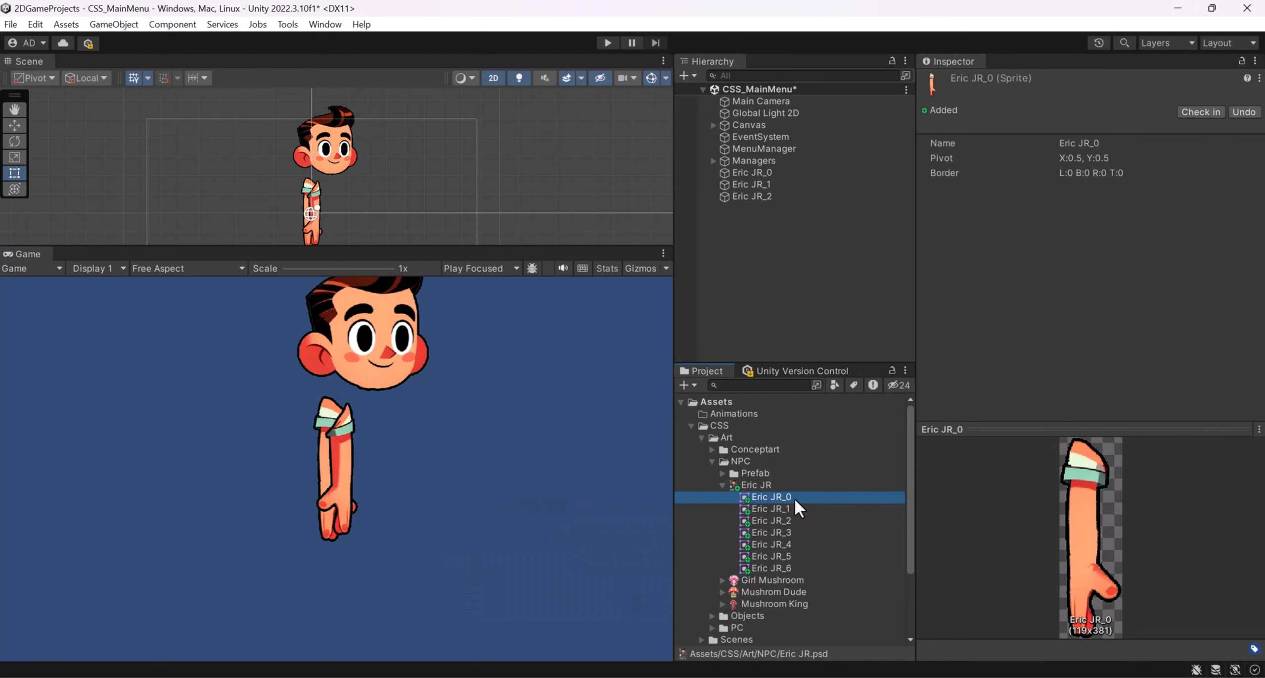
right_click(783, 494)
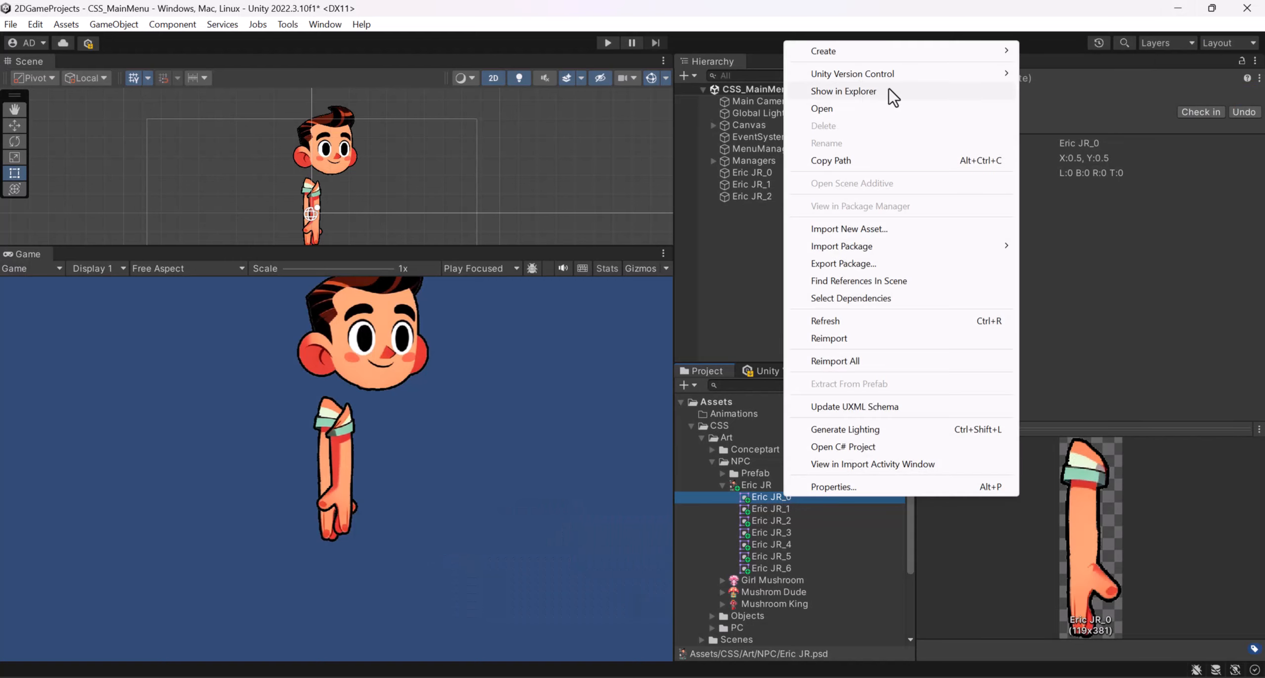
- Open the Eric JR texture in the Sprite Editor and name the striped shirt slice Torso
click(752, 488)
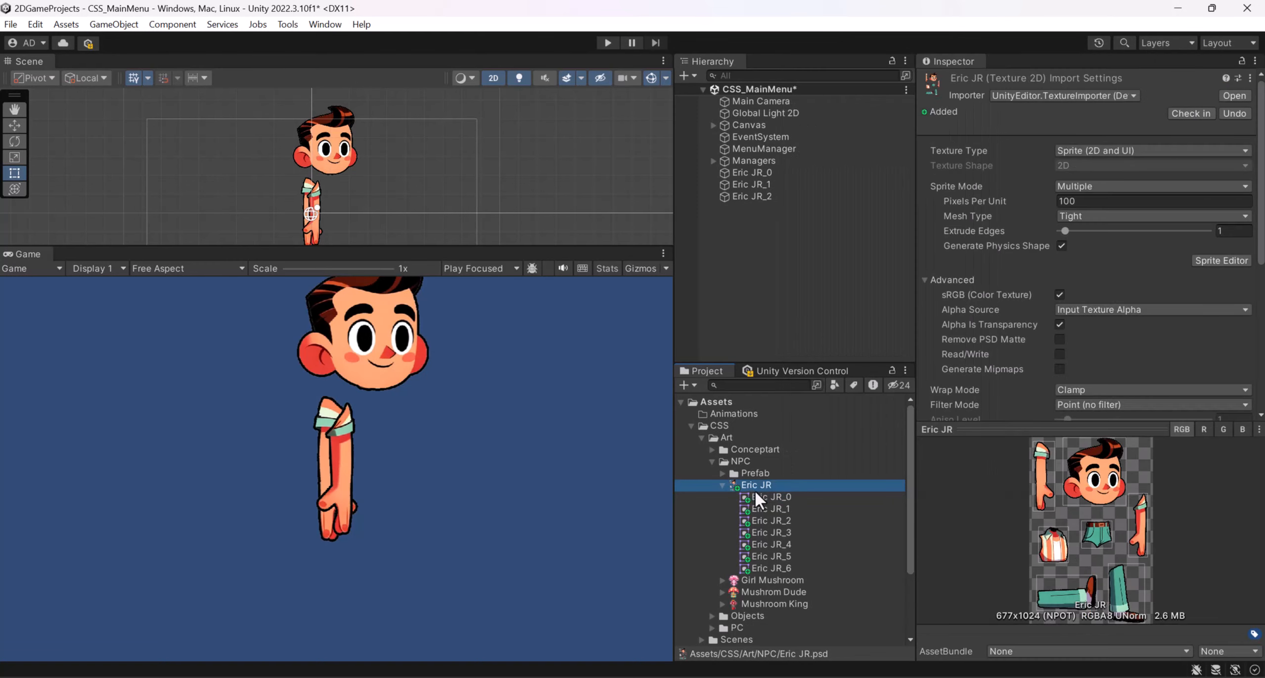
click(1207, 261)
click(518, 404)
click(1170, 526)
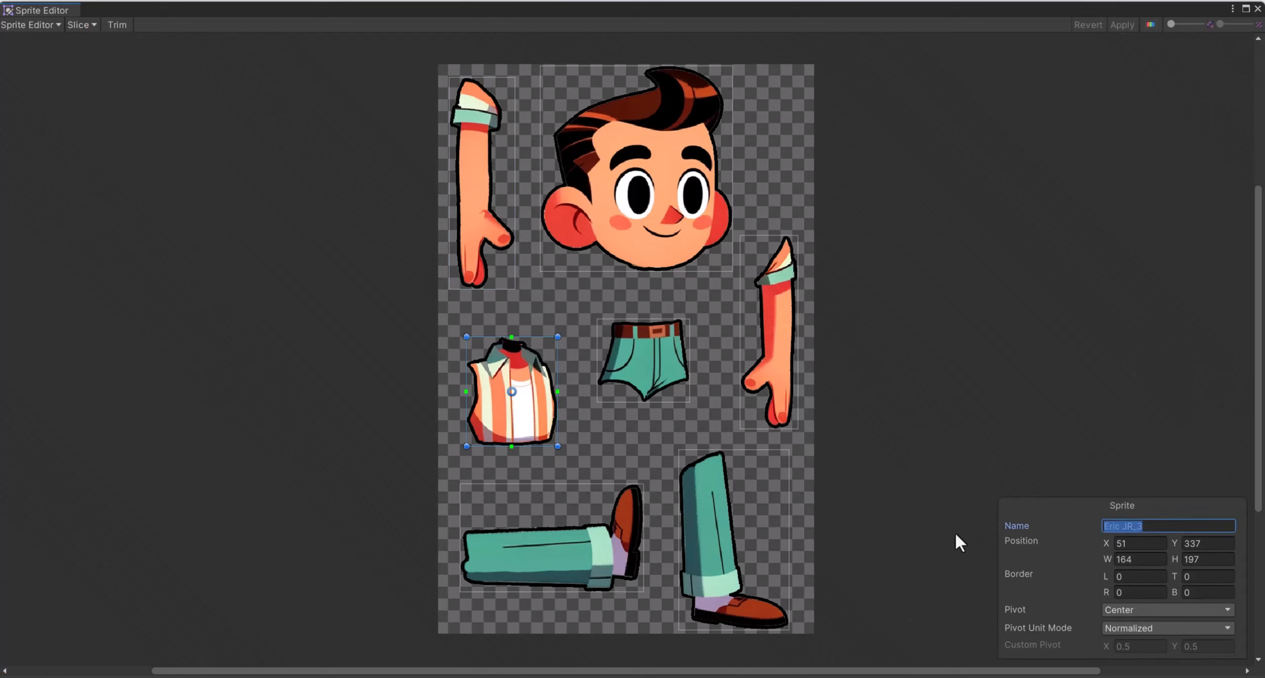
text(Torso)
- Name the arm slice with the rounded shoulder R_Arm and the head slice Head
click(476, 177)
click(1165, 523)
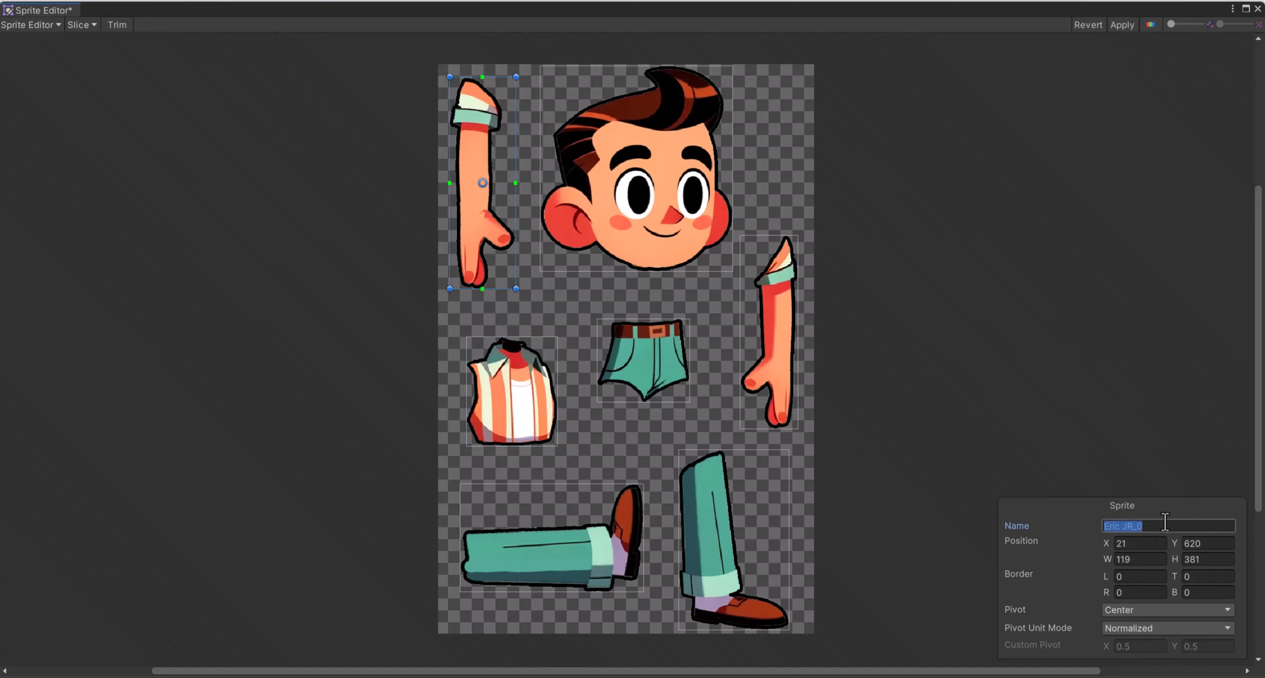
text(R_Arm)
click(668, 188)
click(1182, 527)
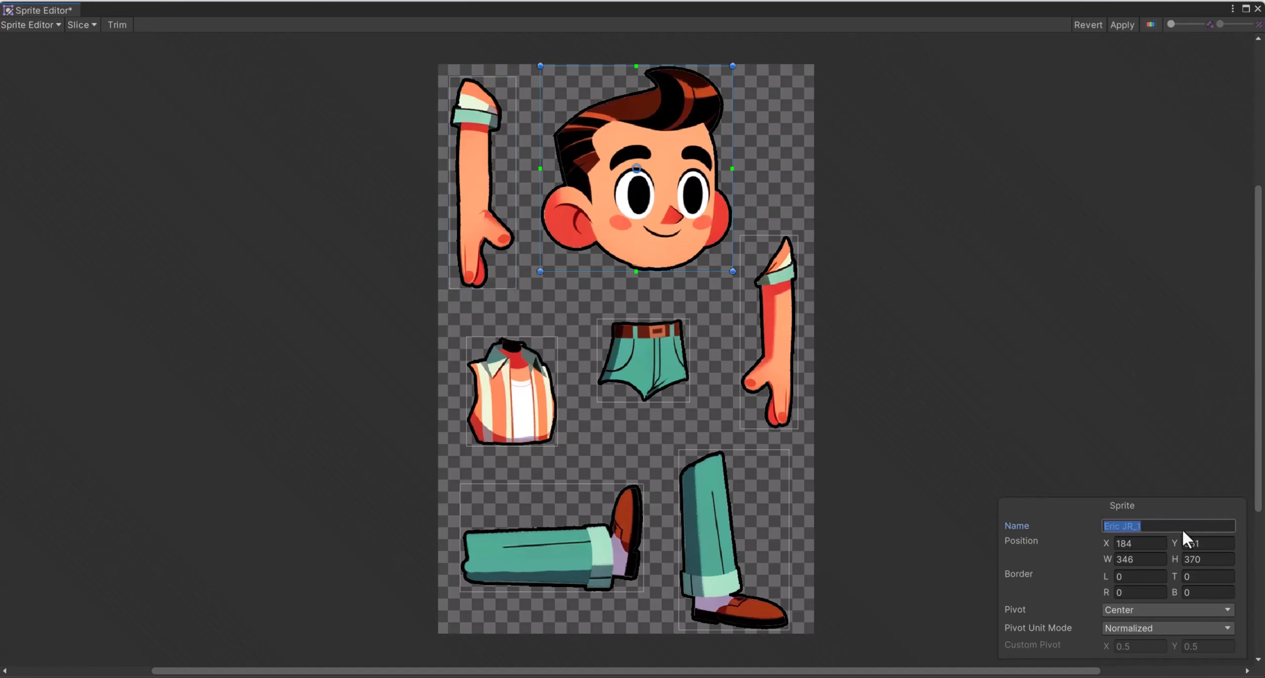
text(Head)
- Name the arm slice with the pointed shoulder LArm and the green shorts slice Pelvis
click(789, 368)
text(LArm)
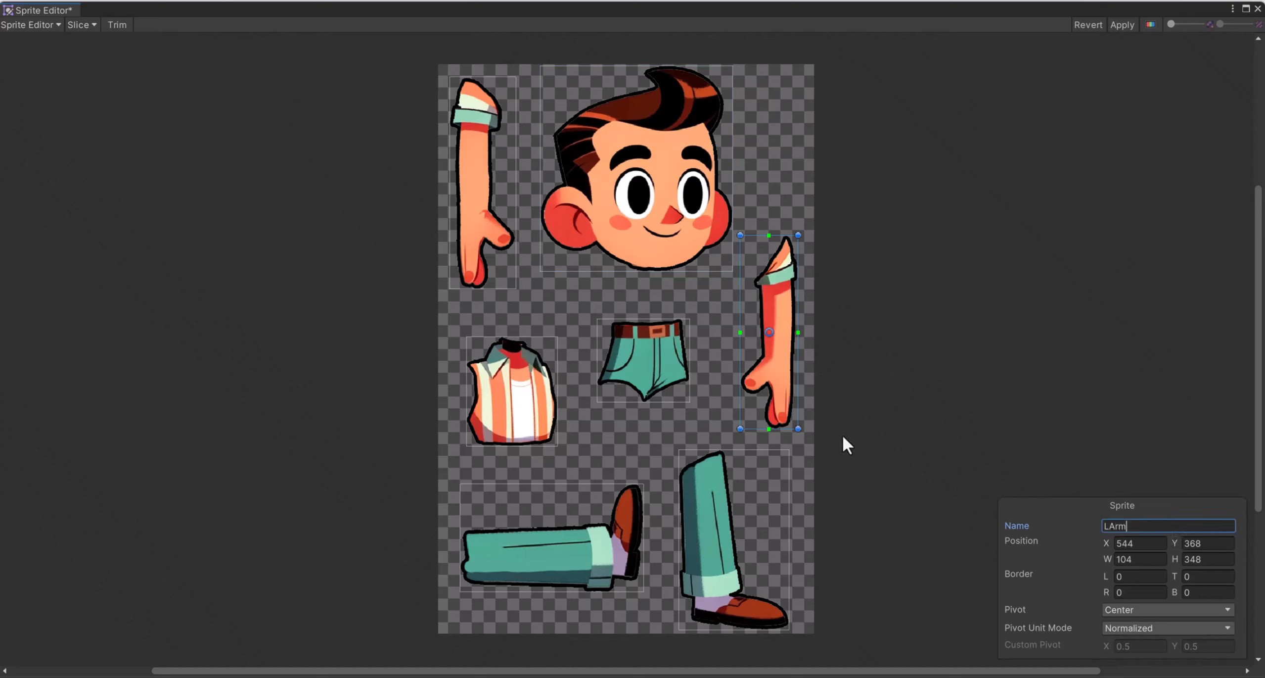
click(669, 365)
click(1175, 524)
text(P)
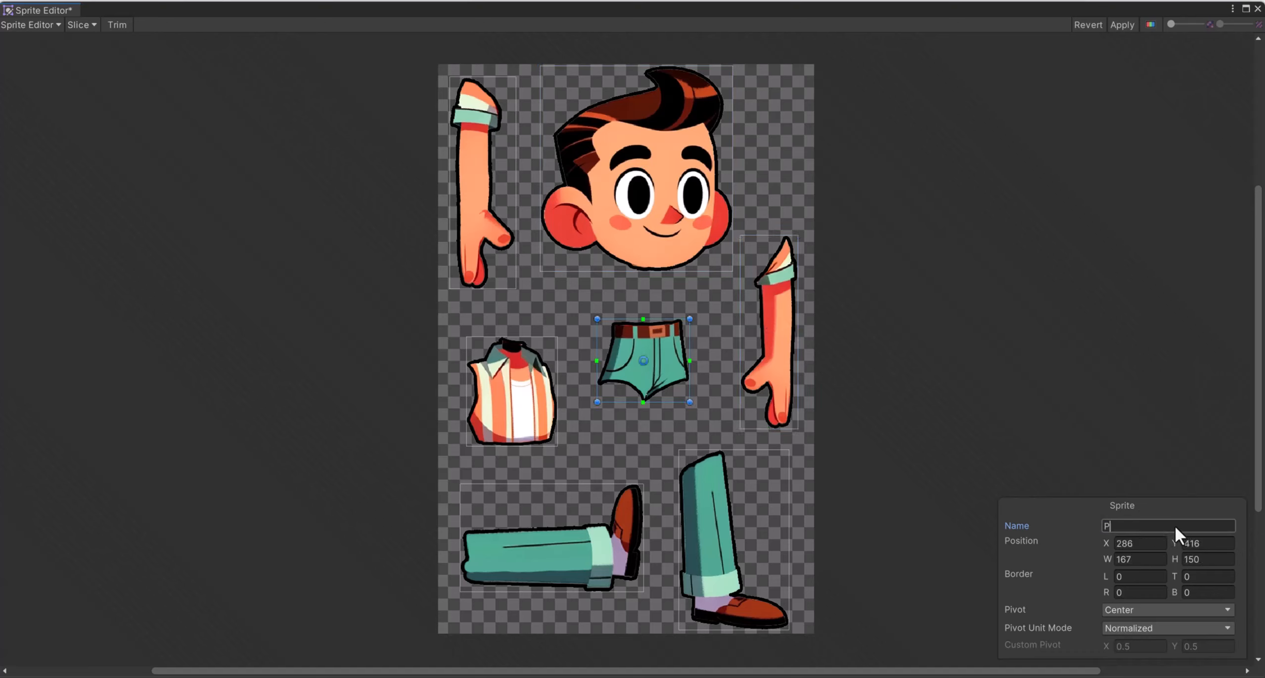
text(elvis)
key(Return)
- Name the horizontal leg slice L_Leg
click(592, 546)
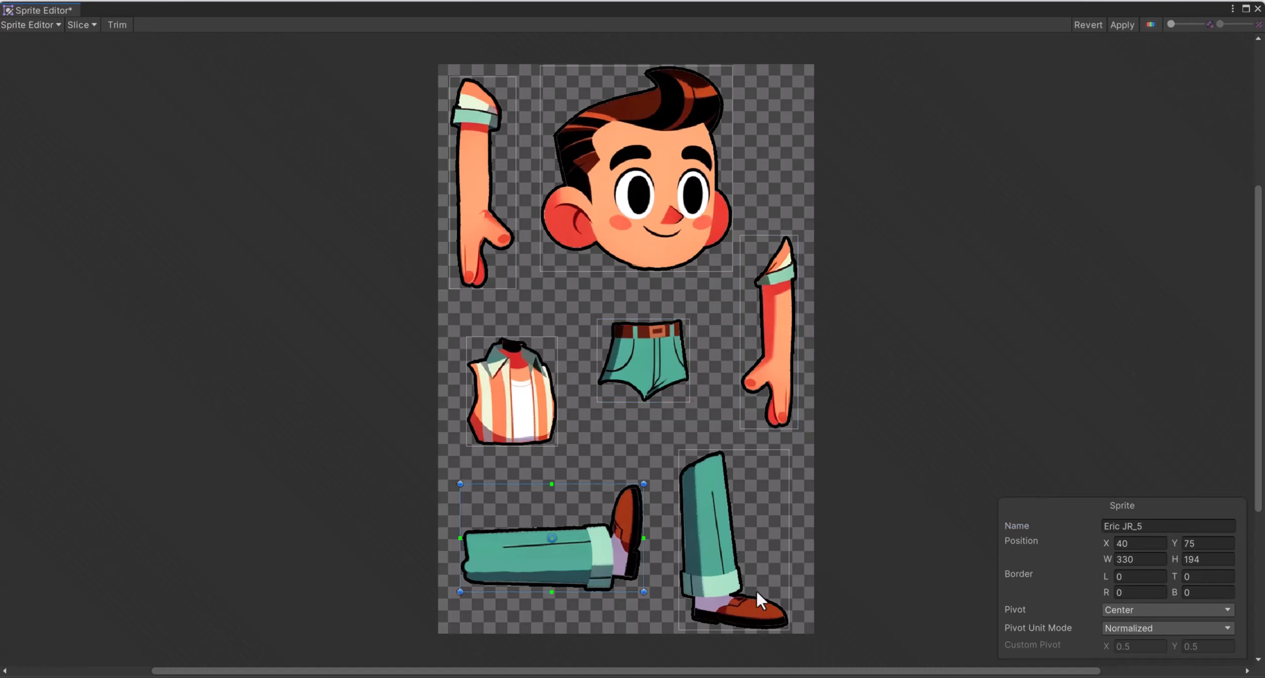
click(1157, 527)
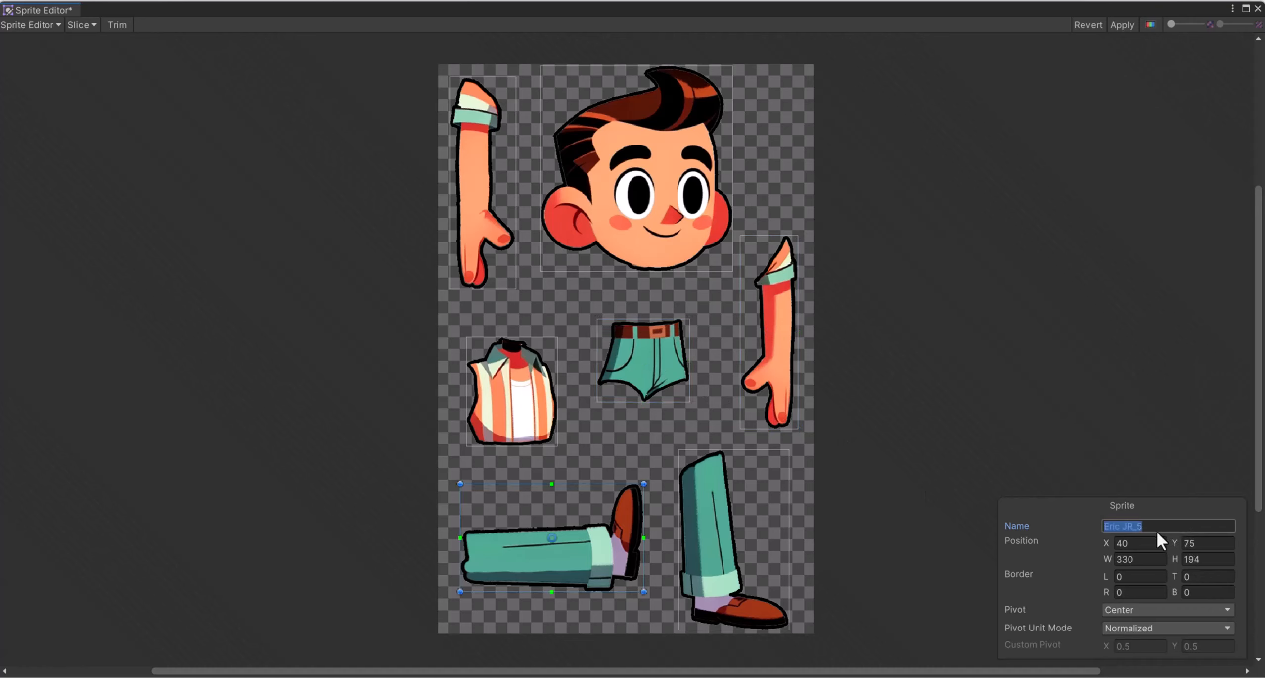
text(L_Leg)
key(Return)
- Name the upright leg slice _Leg
click(729, 521)
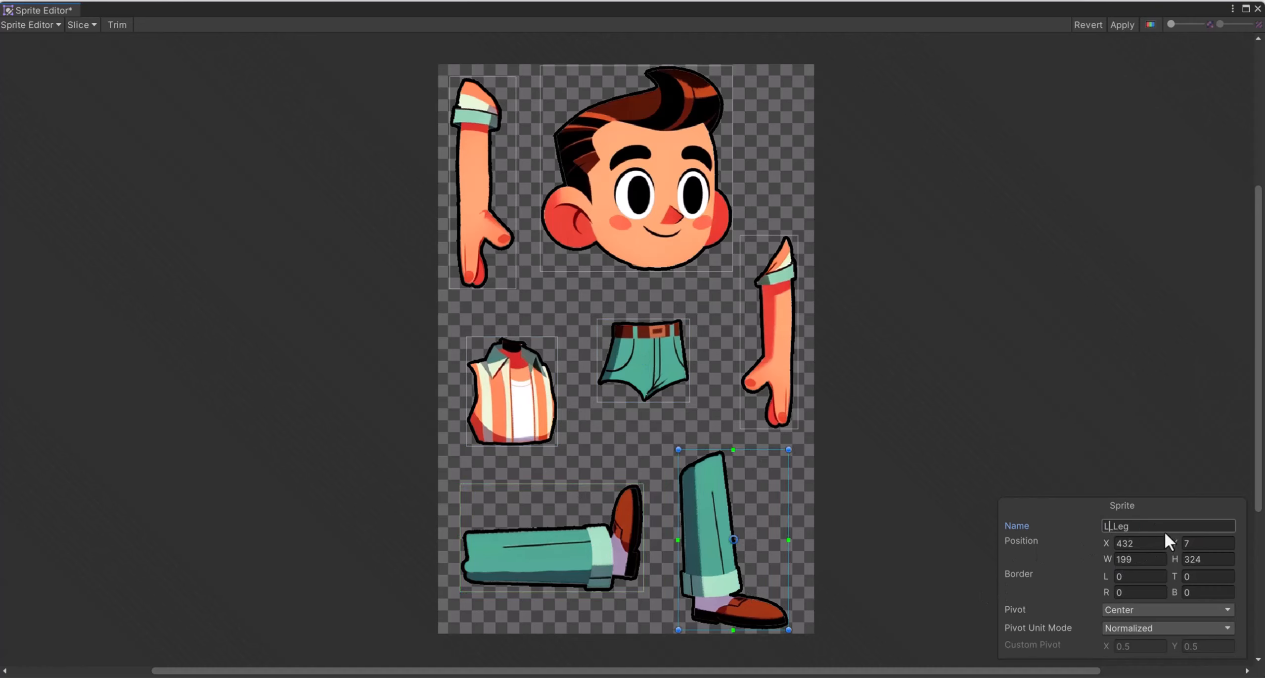
key(BackSpace)
text(L)
- Rename the horizontal leg slice R_Leg, then apply the sprite changes and close the Sprite Editor
click(591, 528)
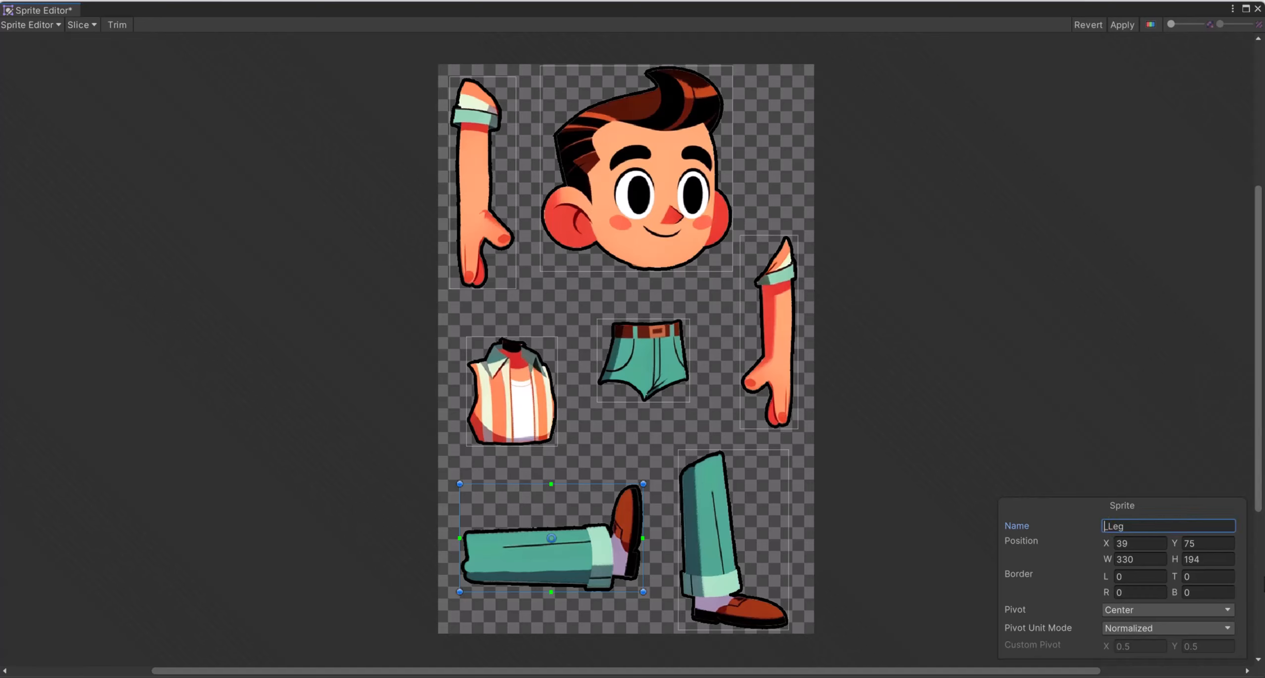
text(R)
click(1122, 25)
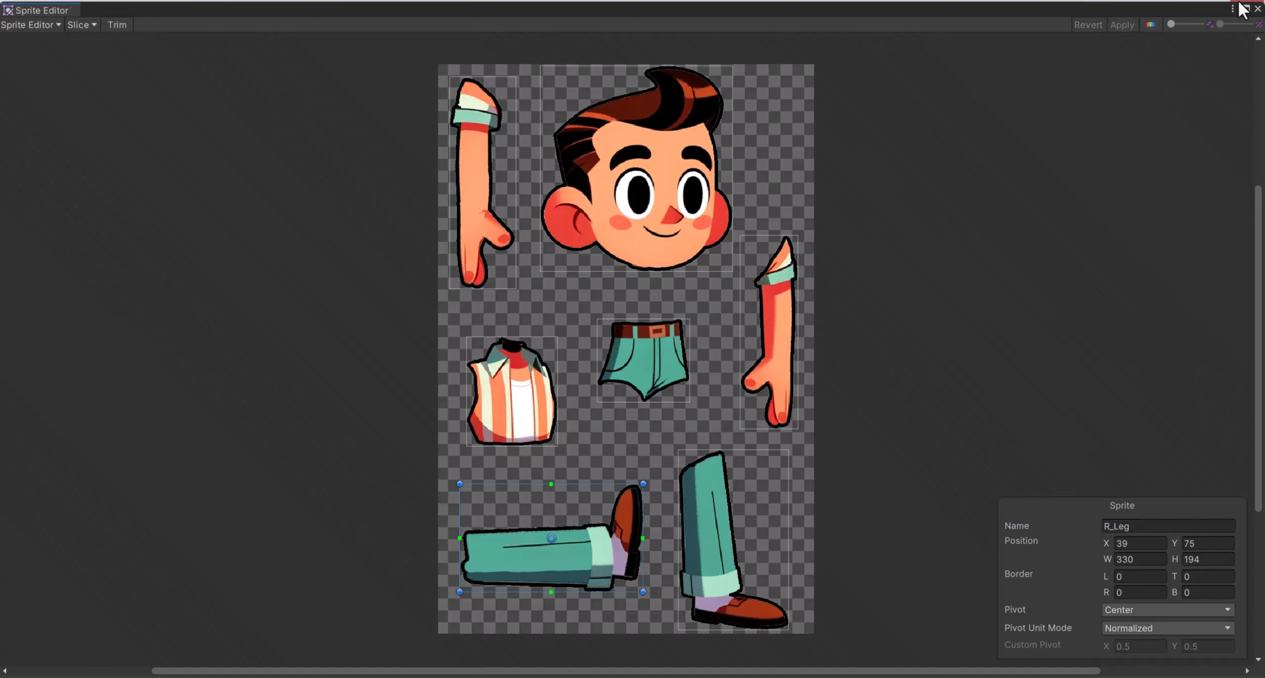
click(1258, 8)
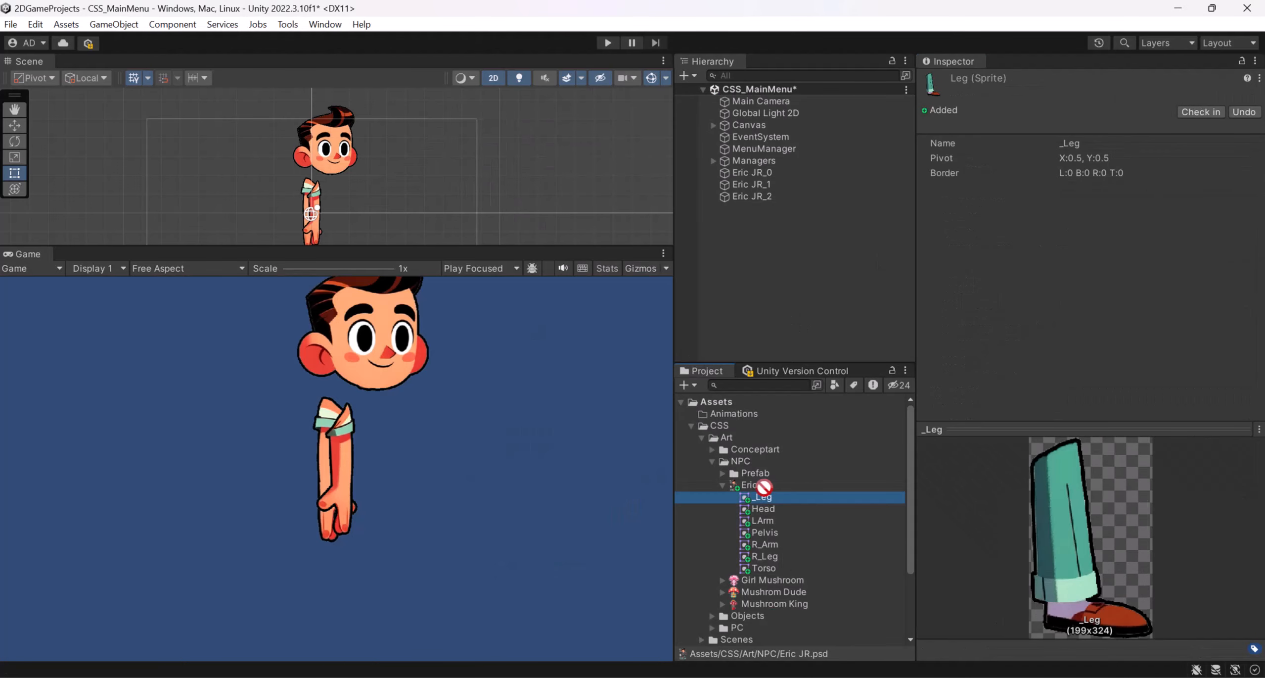
- Add the _Leg sprite to the scene hierarchy, enlarge the scene view, and place the leg below the arms
drag(763, 497, 743, 303)
click(318, 454)
click(765, 210)
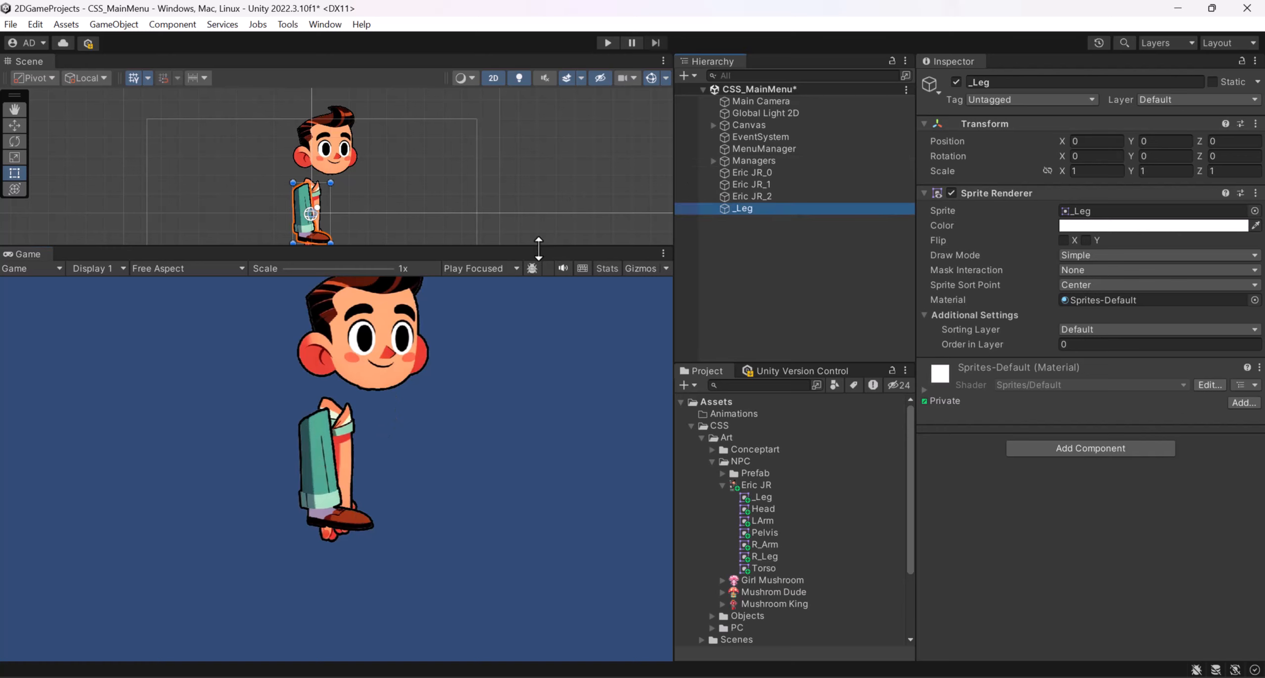
drag(537, 247, 542, 452)
scroll(306, 348, up, 3)
middle_drag(305, 348, 348, 245)
scroll(348, 246, down, 5)
middle_drag(365, 283, 317, 345)
drag(257, 328, 325, 407)
middle_drag(412, 403, 398, 348)
- Move the Eric JR_2 arm to about X 2.69, Y 0.19, and place the Torso sprite under the head at about X 1.01, Y 1.18
click(271, 232)
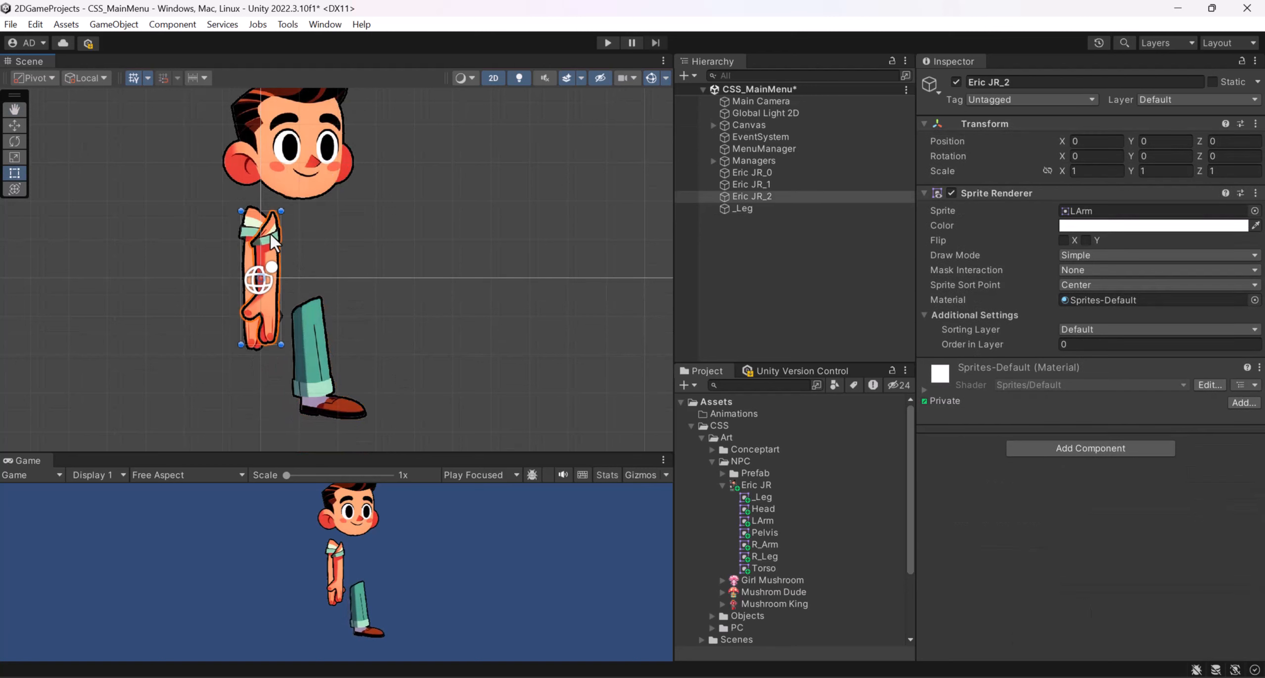
drag(272, 234, 378, 231)
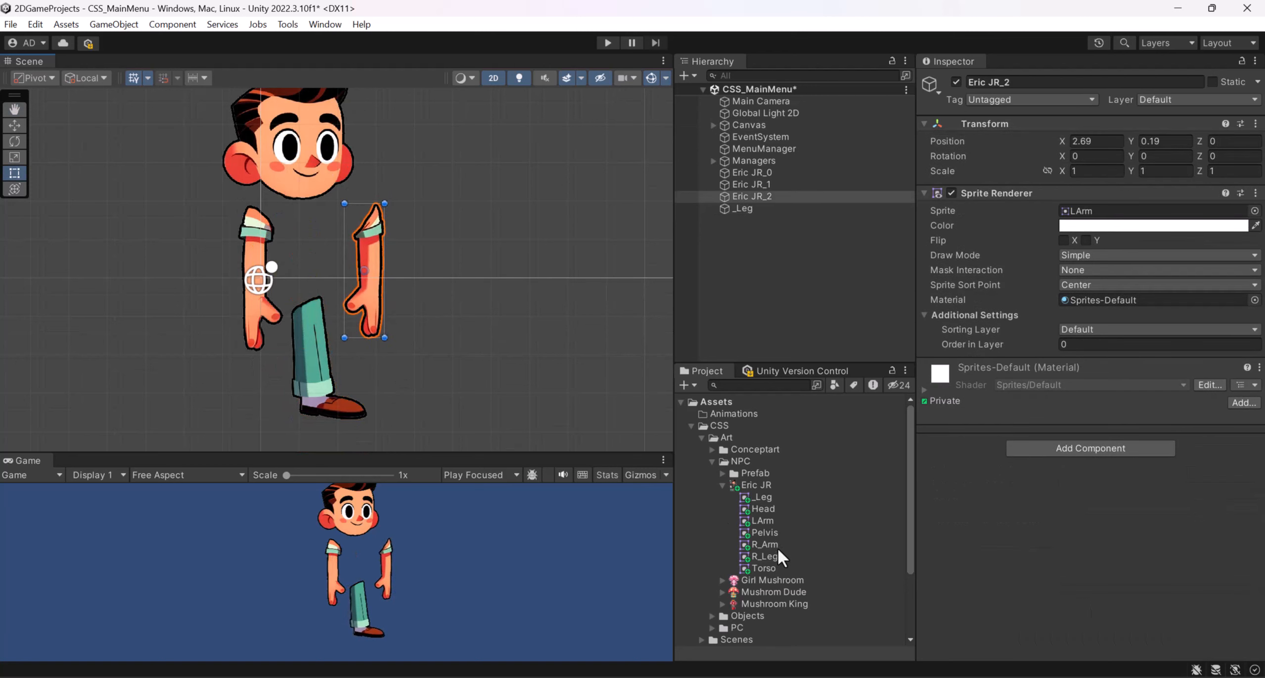
click(761, 568)
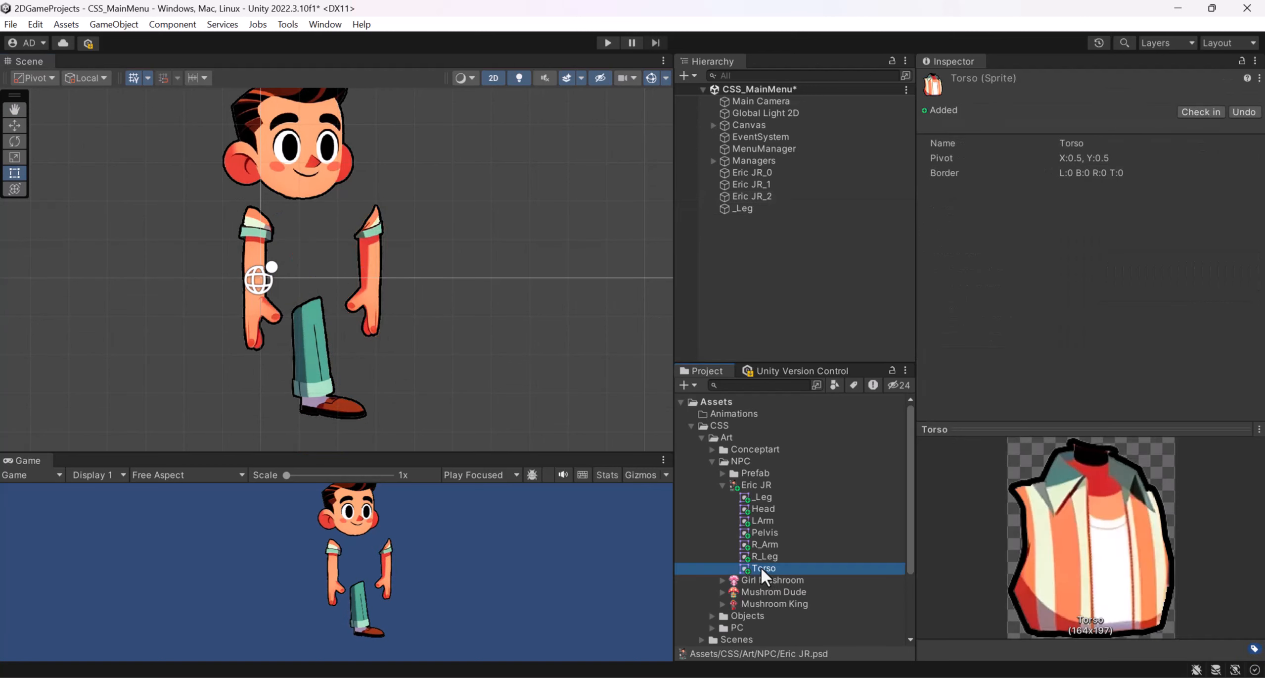
drag(762, 567, 784, 307)
drag(246, 236, 284, 190)
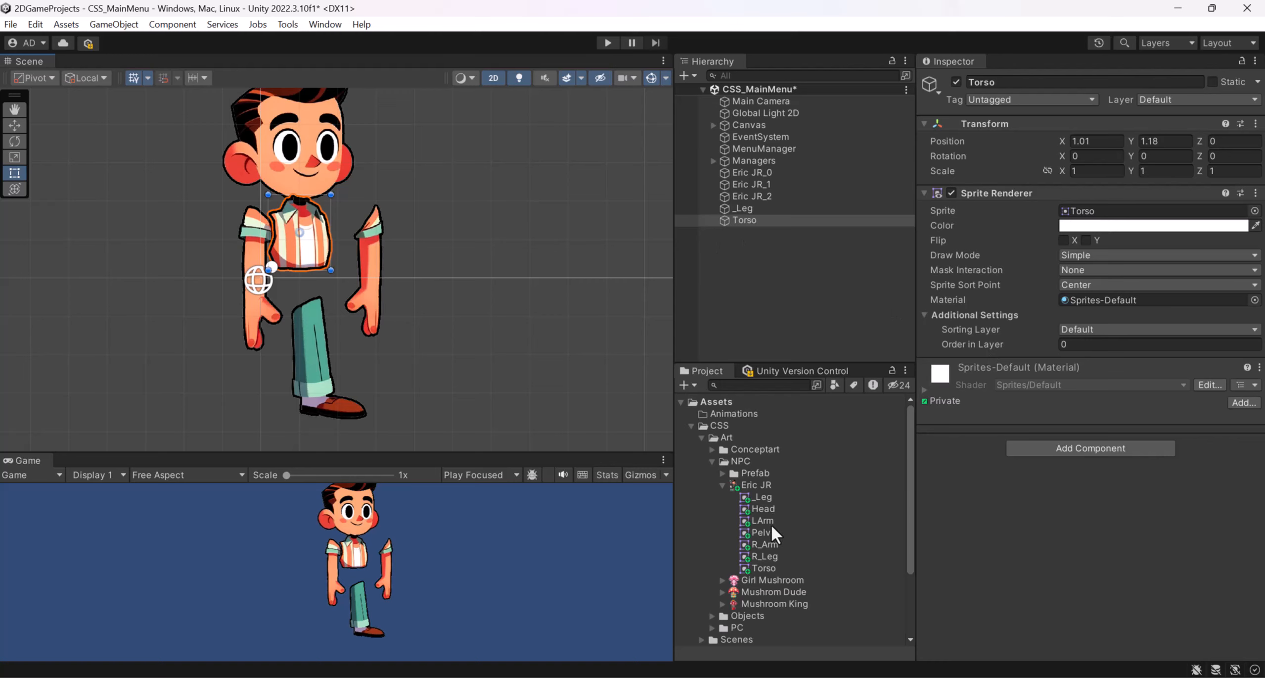
- Nudge the Torso object to about X 1.03, Y 1.33, and set its Order in Layer to 7
click(765, 569)
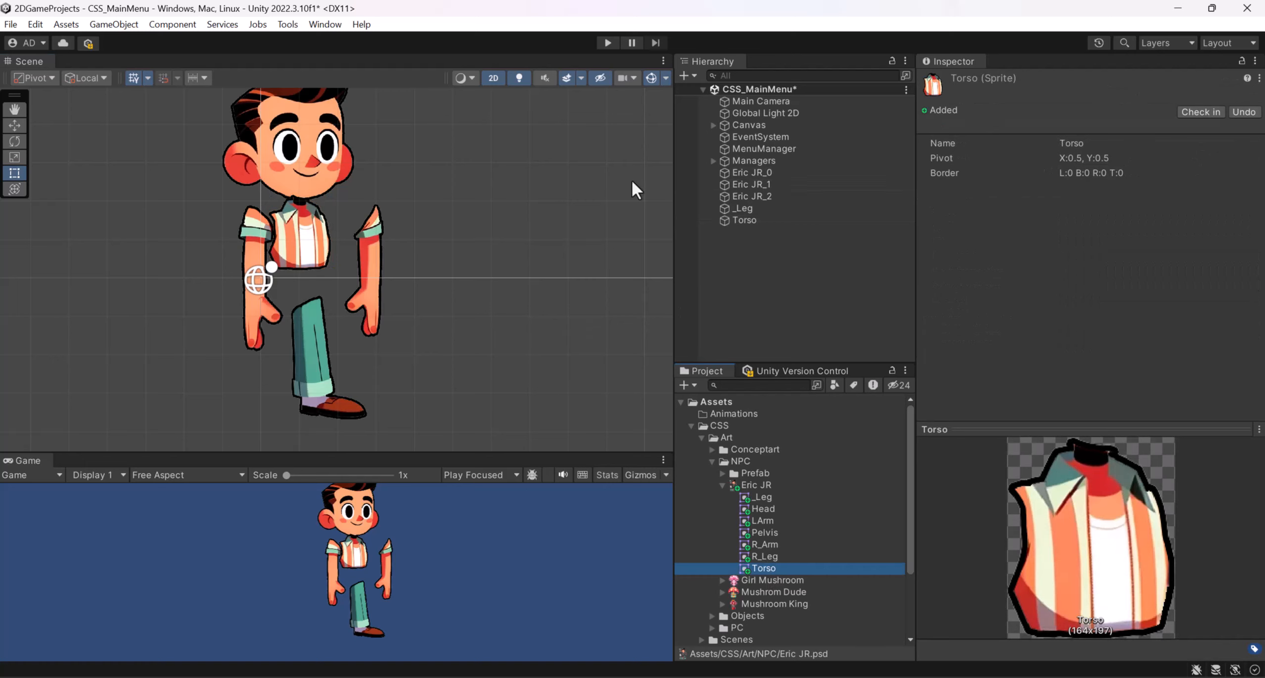
click(312, 243)
click(312, 243)
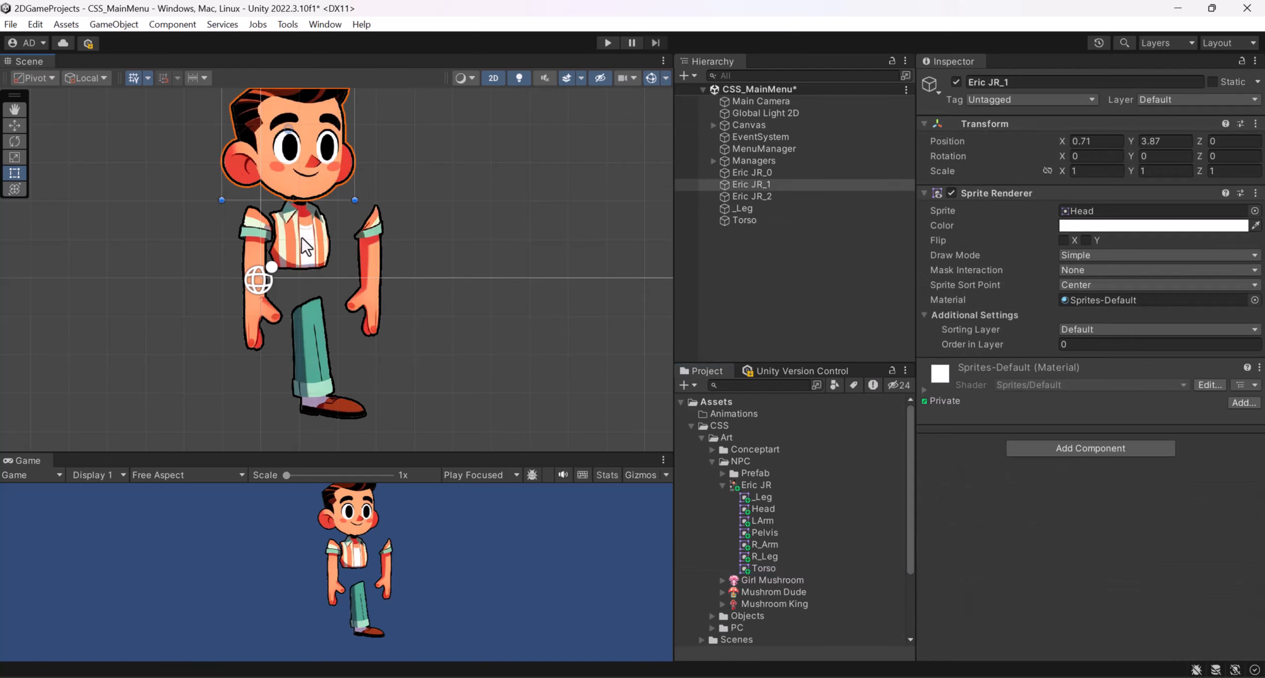
click(301, 241)
click(305, 250)
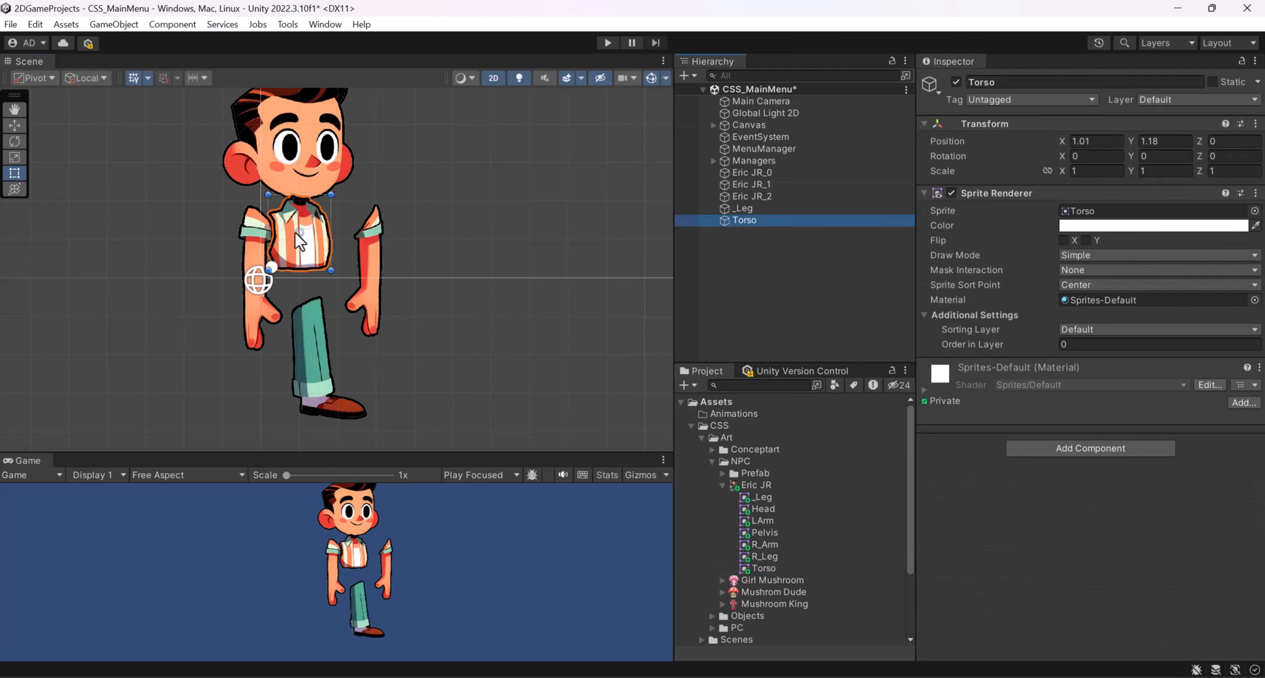
mouse_move(289, 237)
mouse_down()
mouse_move(297, 198)
mouse_move(299, 237)
mouse_up()
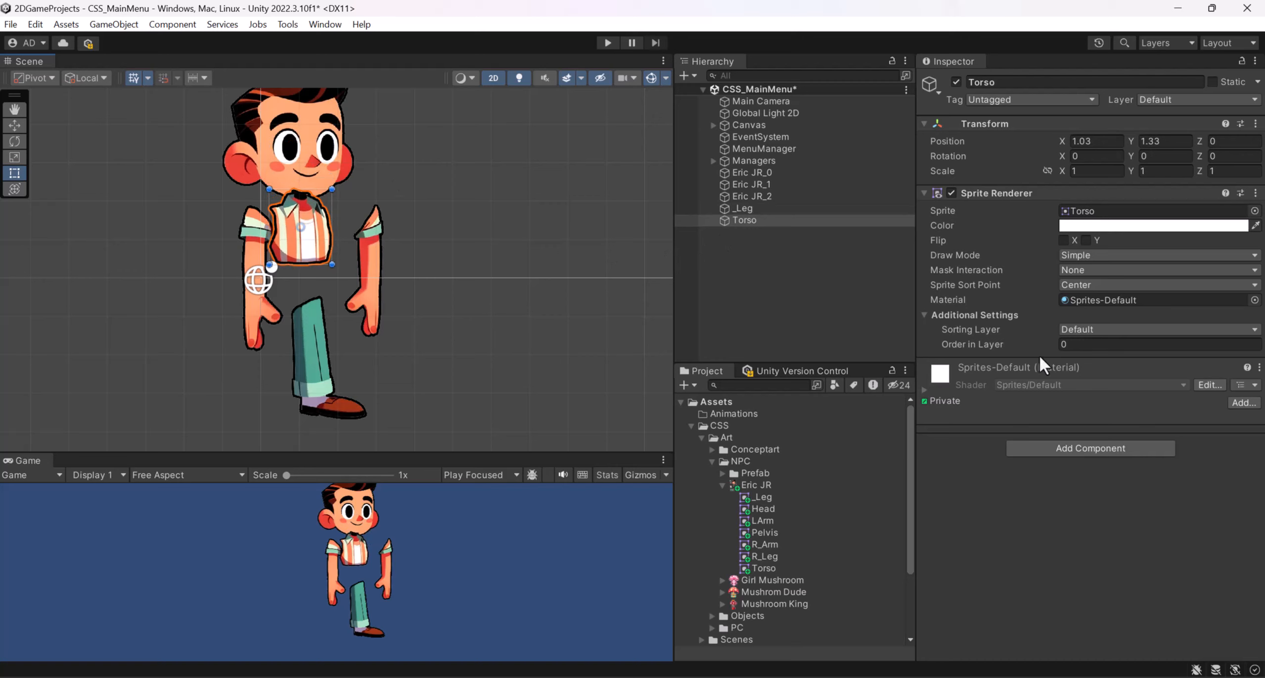
click(1096, 345)
text(7)
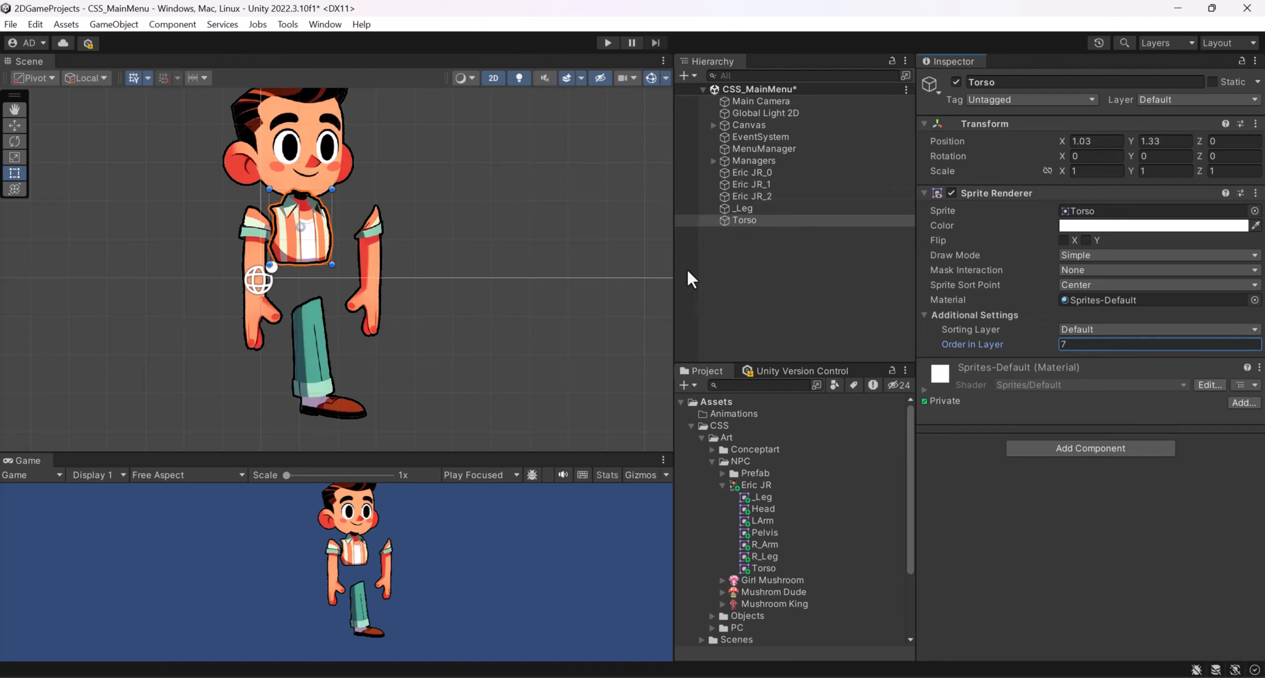
- Delete Eric JR_0, Eric JR_1, Eric JR_2, _Leg and Torso from the scene hierarchy
click(744, 210)
click(758, 173)
shift+click(754, 216)
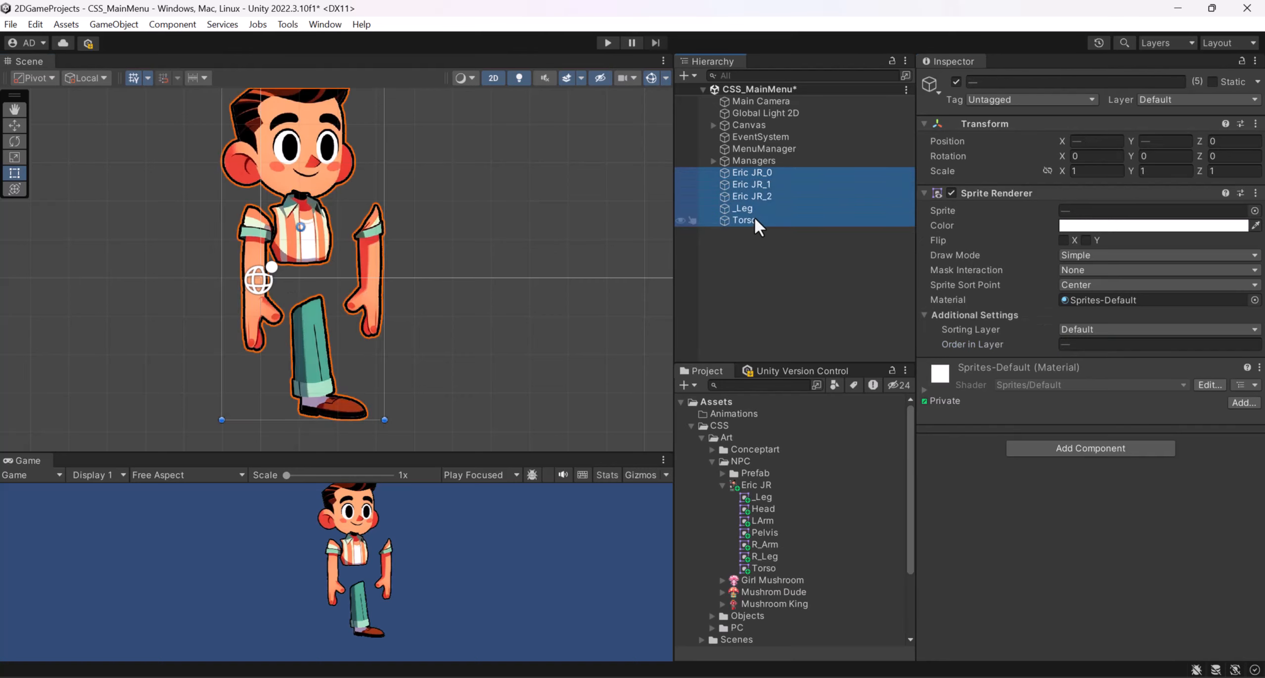
key(Delete)
click(762, 497)
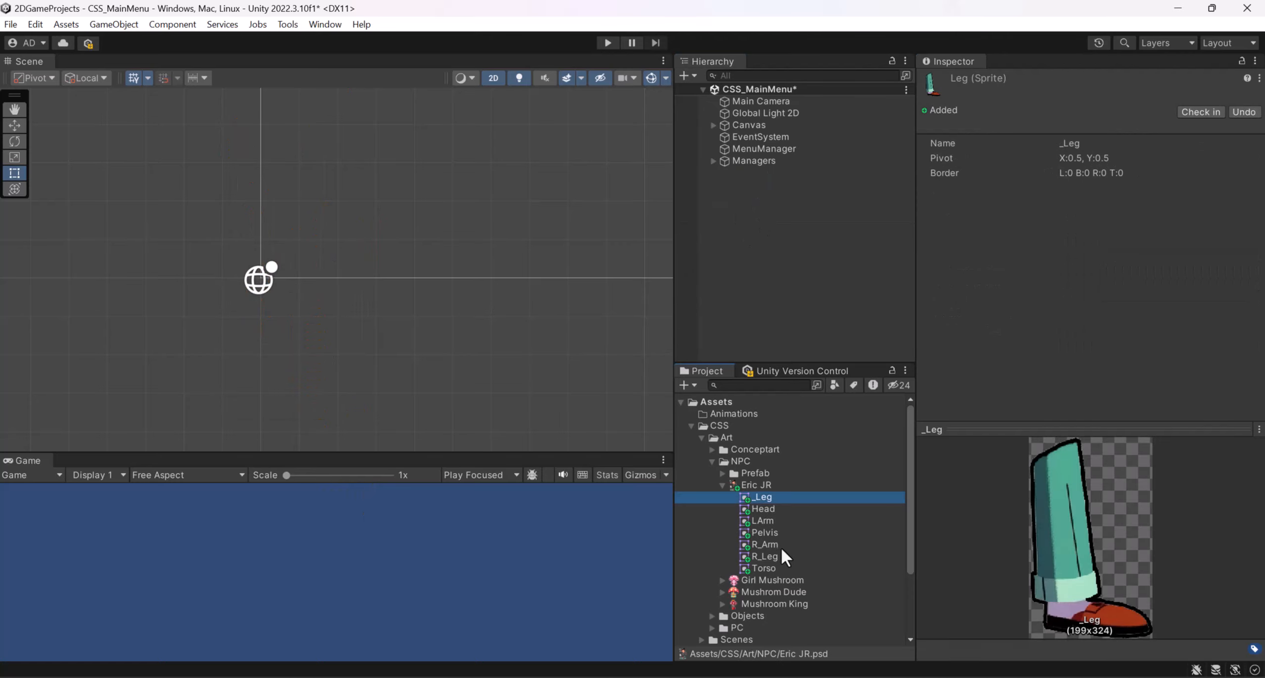
shift+click(779, 566)
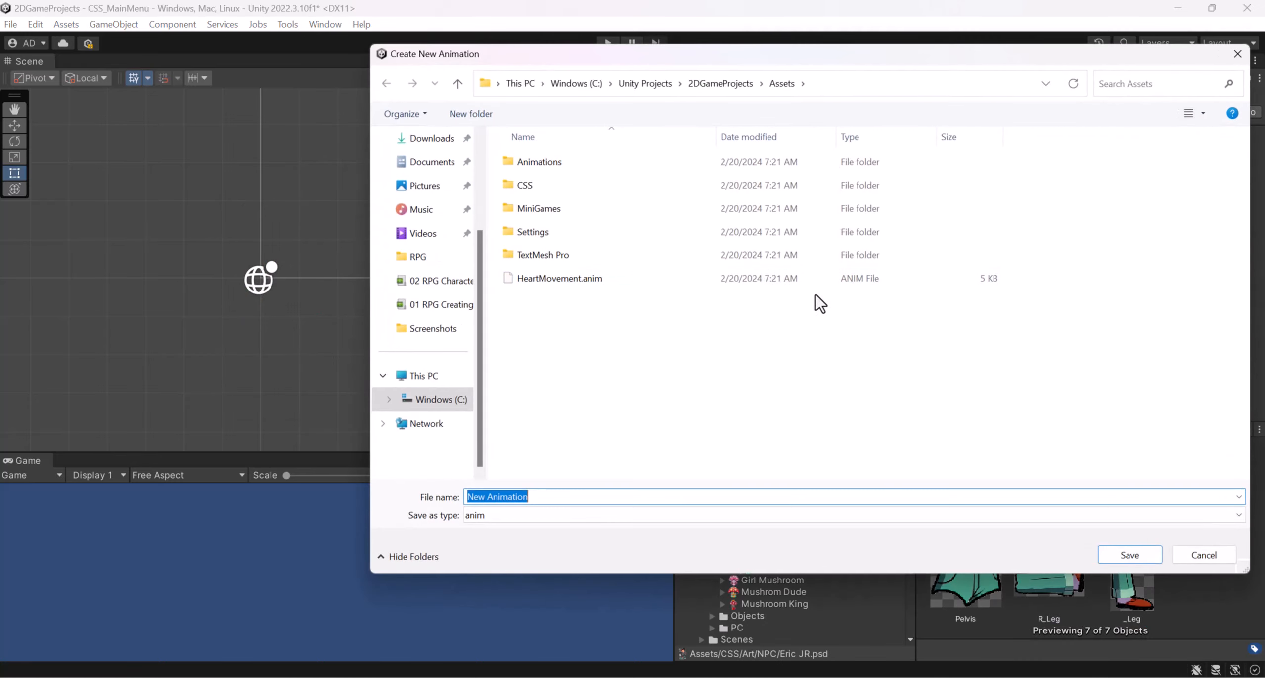
click(1203, 553)
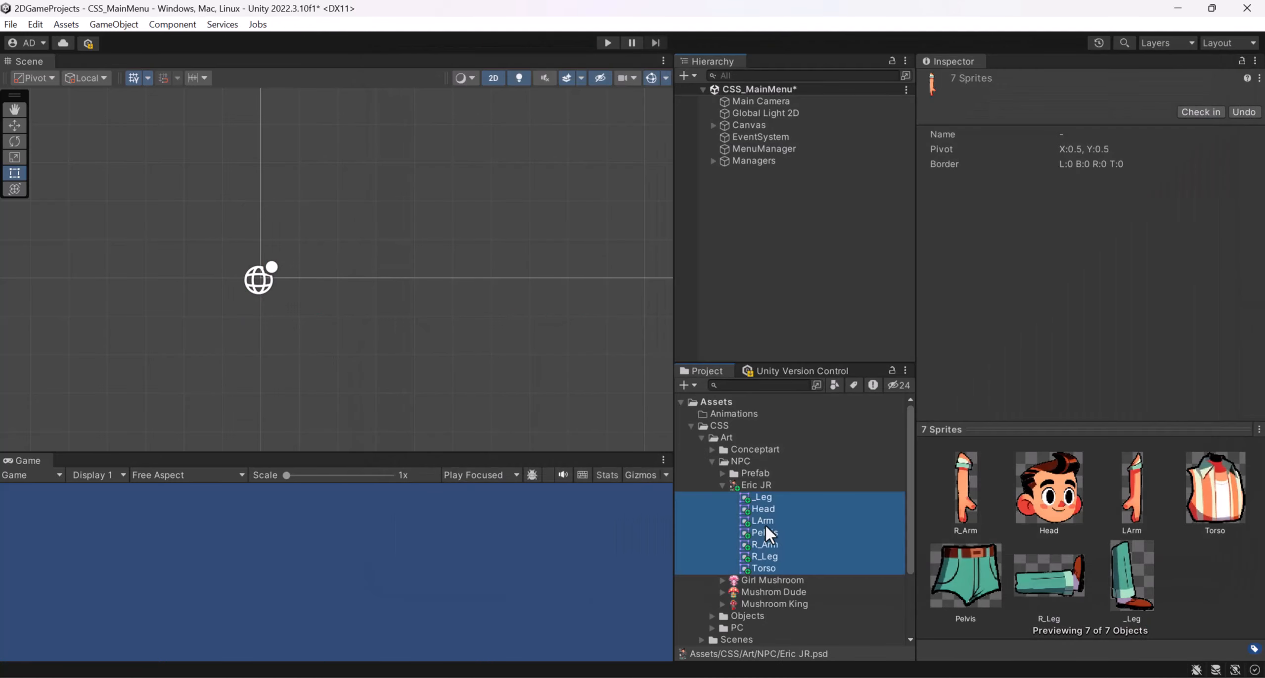
click(765, 524)
click(770, 567)
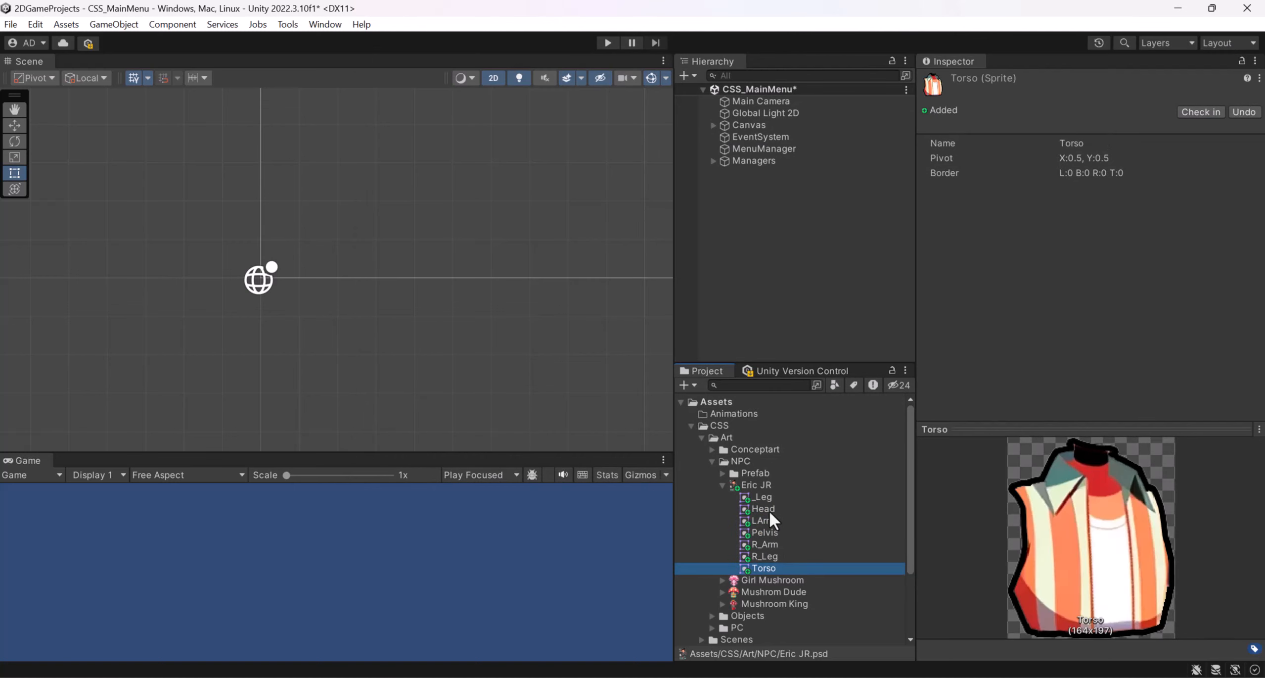
- Add the Head sprite to the scene hierarchy and set its Order in Layer to 7
drag(769, 509, 769, 271)
click(1098, 344)
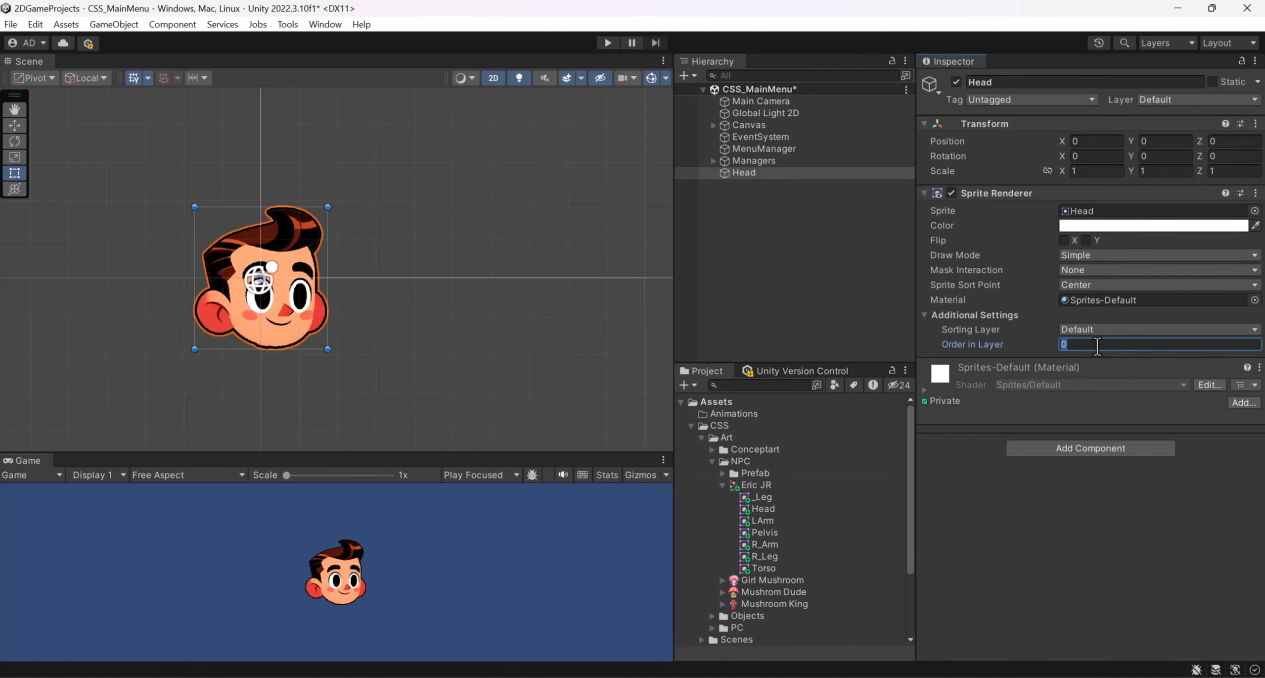
text(7)
- Add the Torso sprite, place it below the head at about X 0.29, Y -2.67, and set its Order in Layer to 6
drag(759, 566, 780, 201)
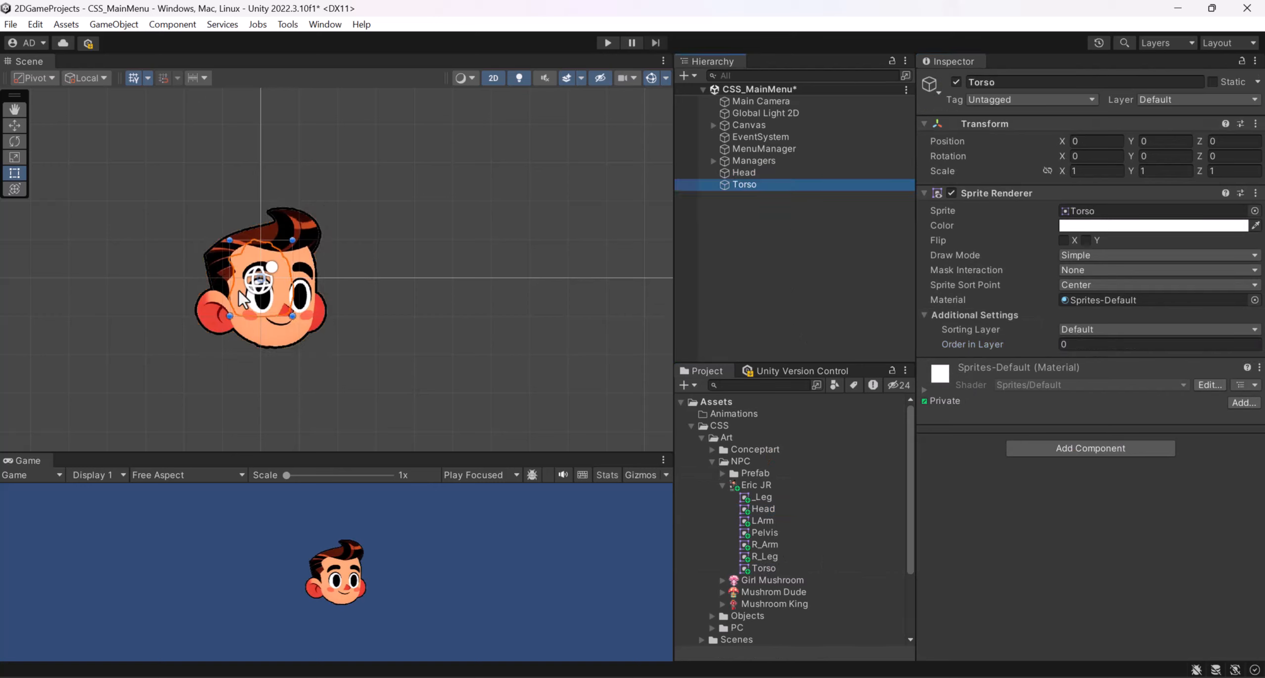
drag(253, 298, 262, 401)
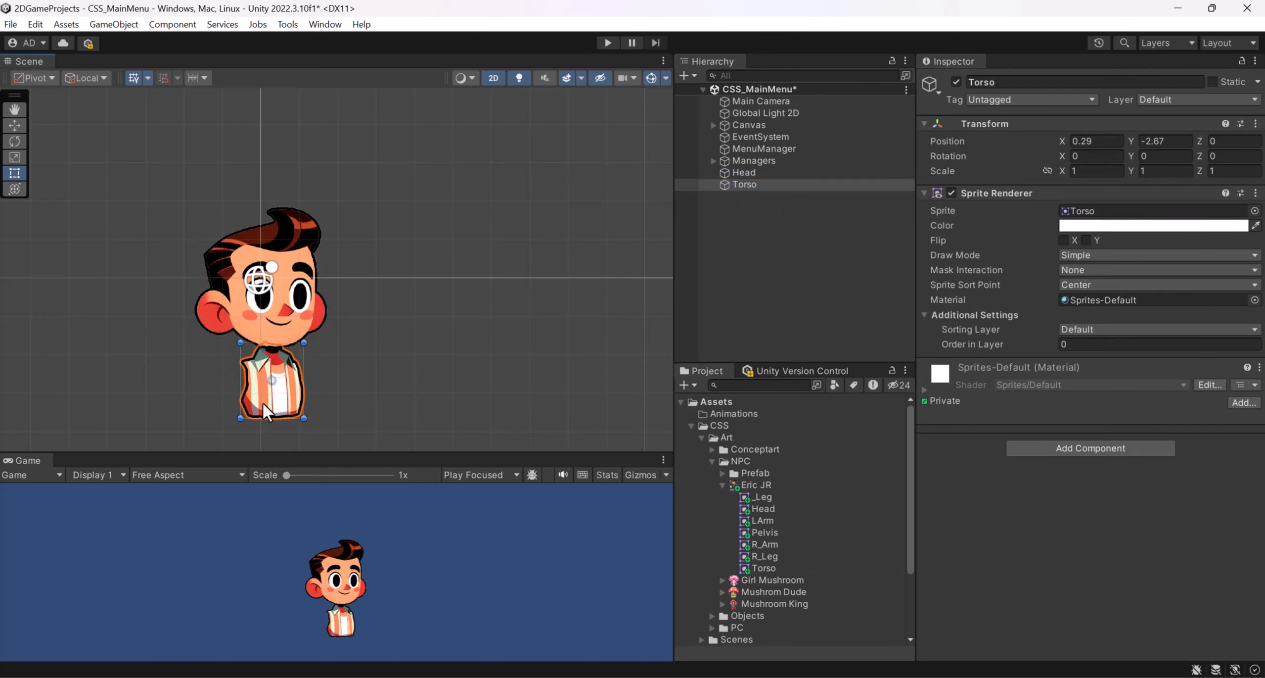
click(1117, 345)
text(6)
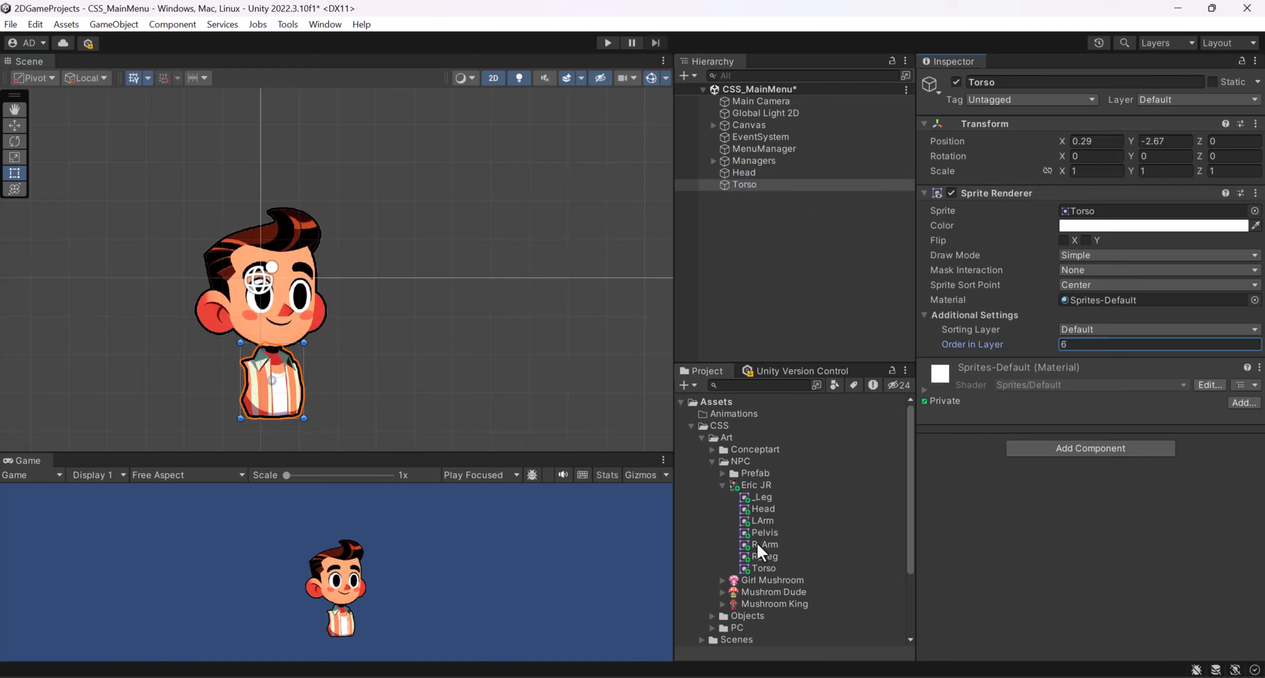
- Add the LArm sprite to the scene hierarchy and place it beside the torso at about X 1.53, Y -3.71
drag(765, 520, 769, 296)
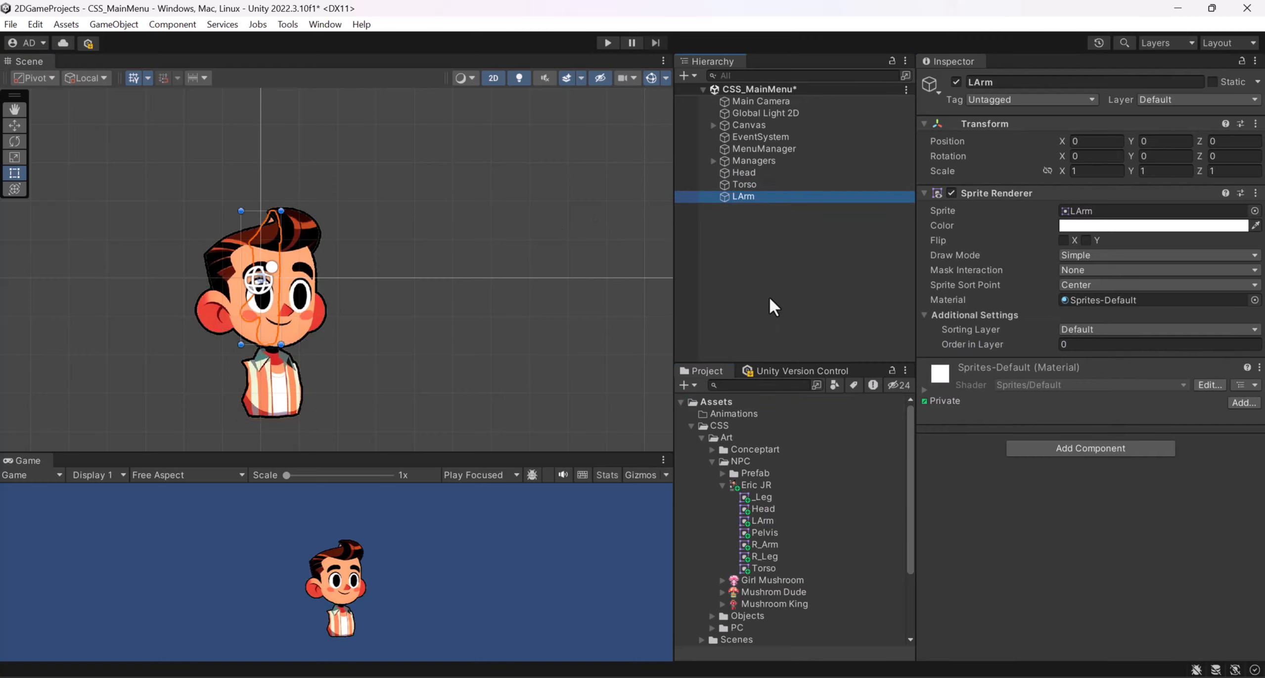
middle_drag(371, 333, 394, 293)
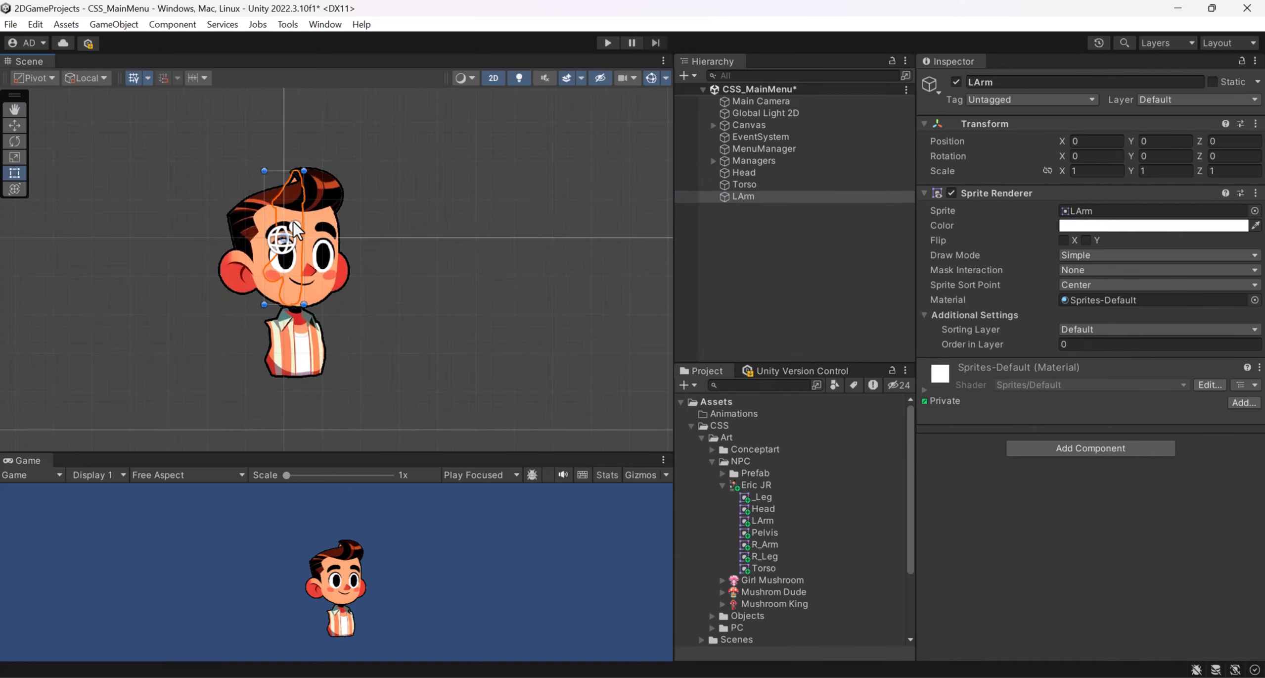
drag(297, 236, 325, 372)
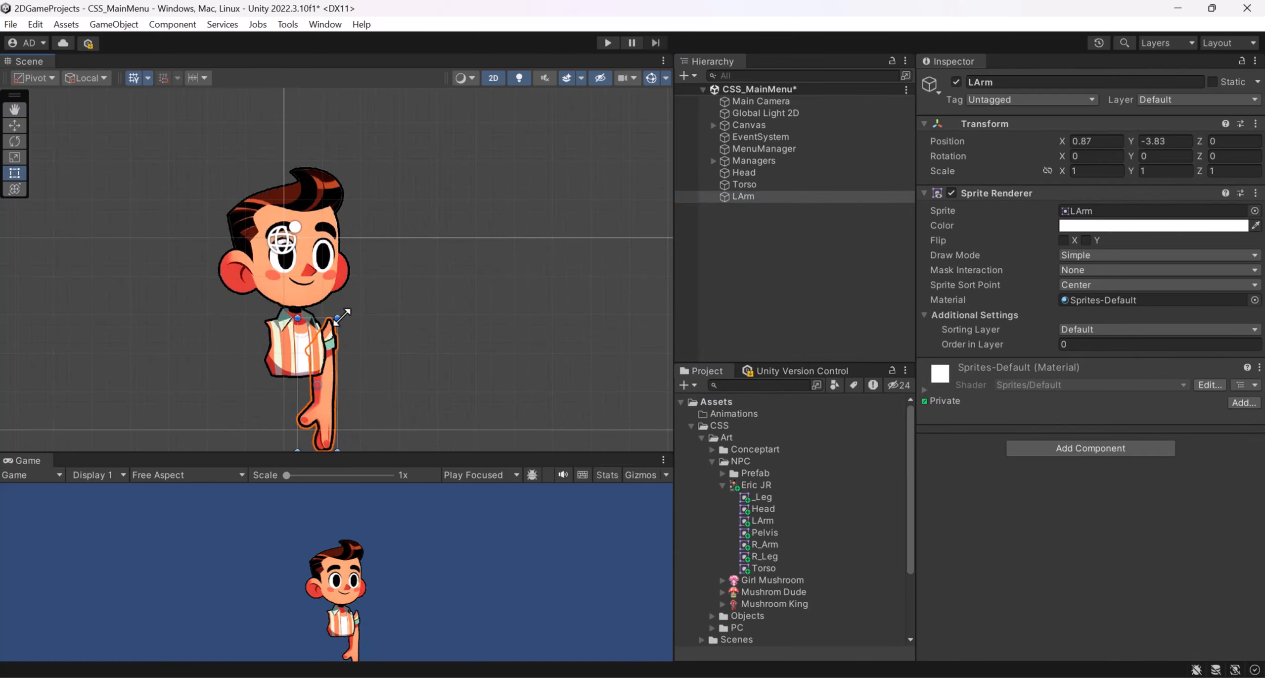
click(359, 301)
click(326, 354)
mouse_move(320, 367)
mouse_down()
mouse_move(349, 390)
mouse_move(345, 362)
mouse_up()
mouse_move(387, 378)
middle_down()
mouse_move(401, 364)
mouse_move(395, 379)
middle_up()
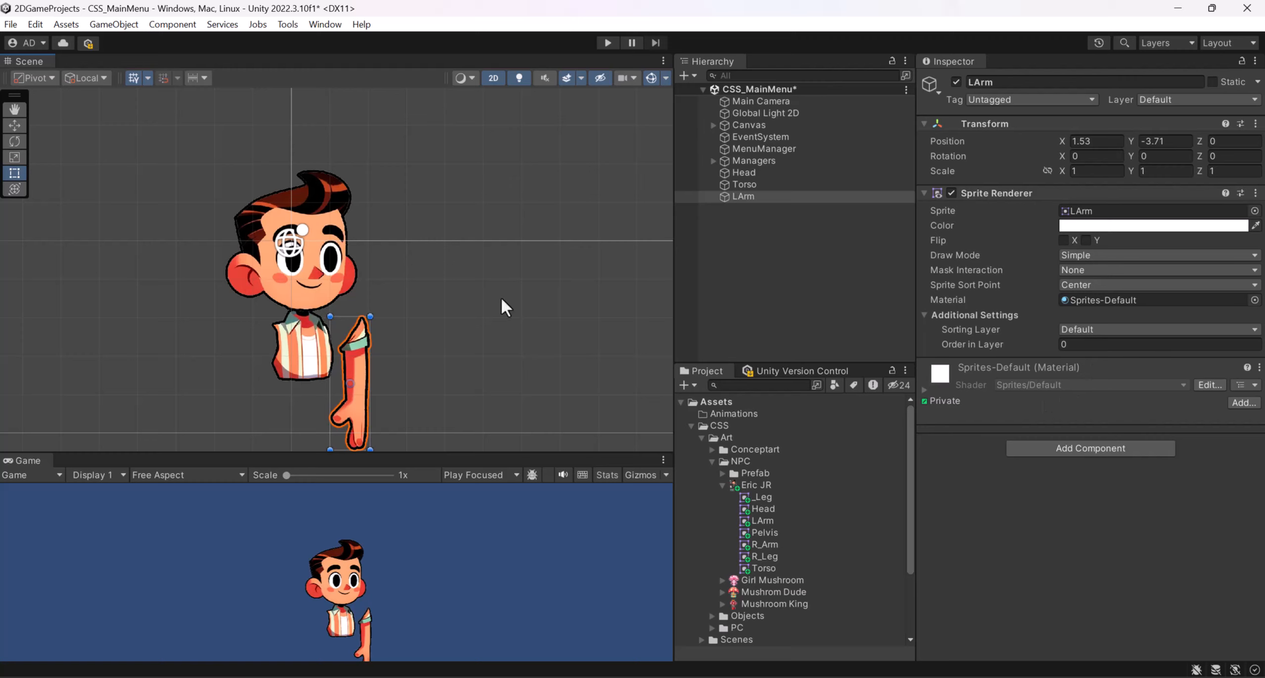
- Rotate LArm to about 9 degrees and move it against the torso's shoulder at about X 1.32, Y -3.75
key(e)
drag(401, 347, 350, 370)
key(w)
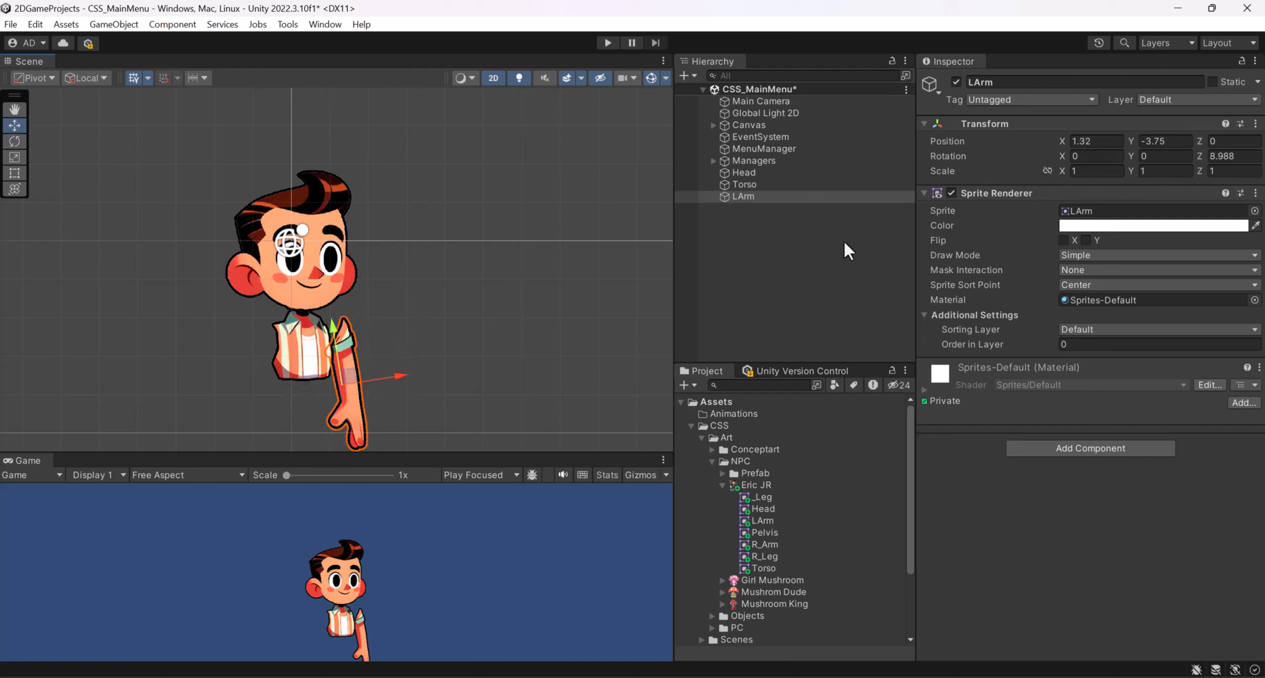
- Set LArm's Order in Layer to 5
click(764, 184)
click(764, 195)
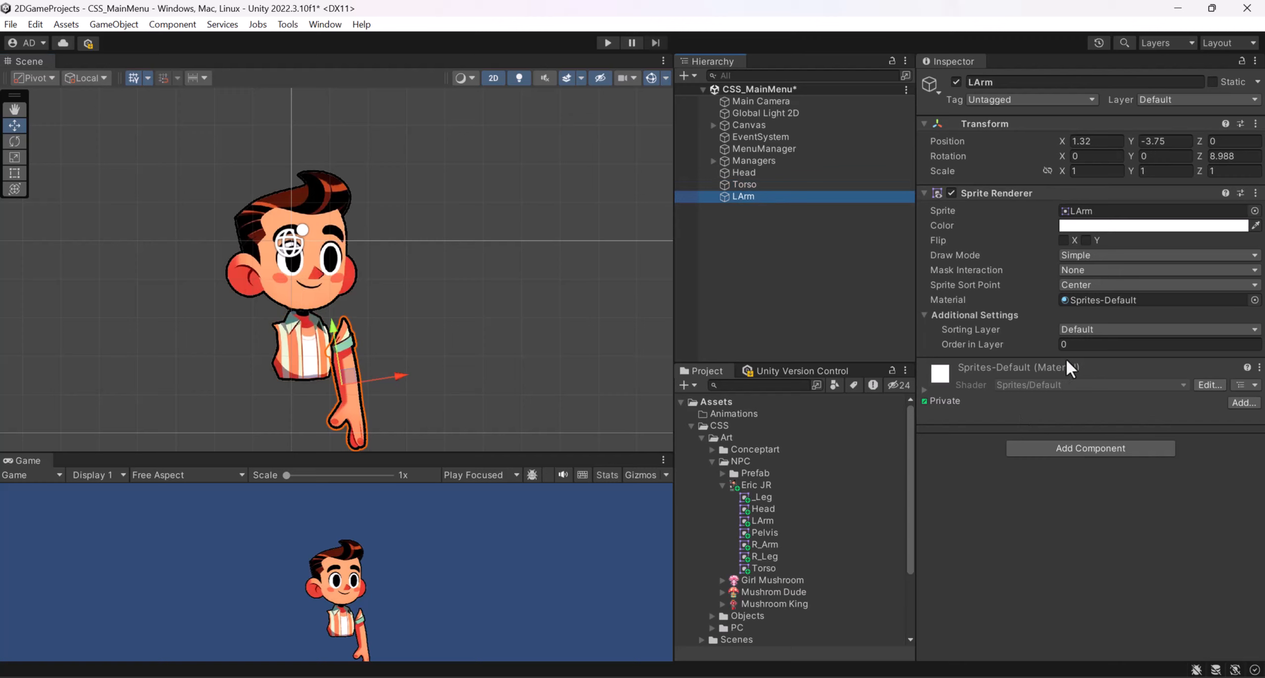
click(751, 186)
click(759, 196)
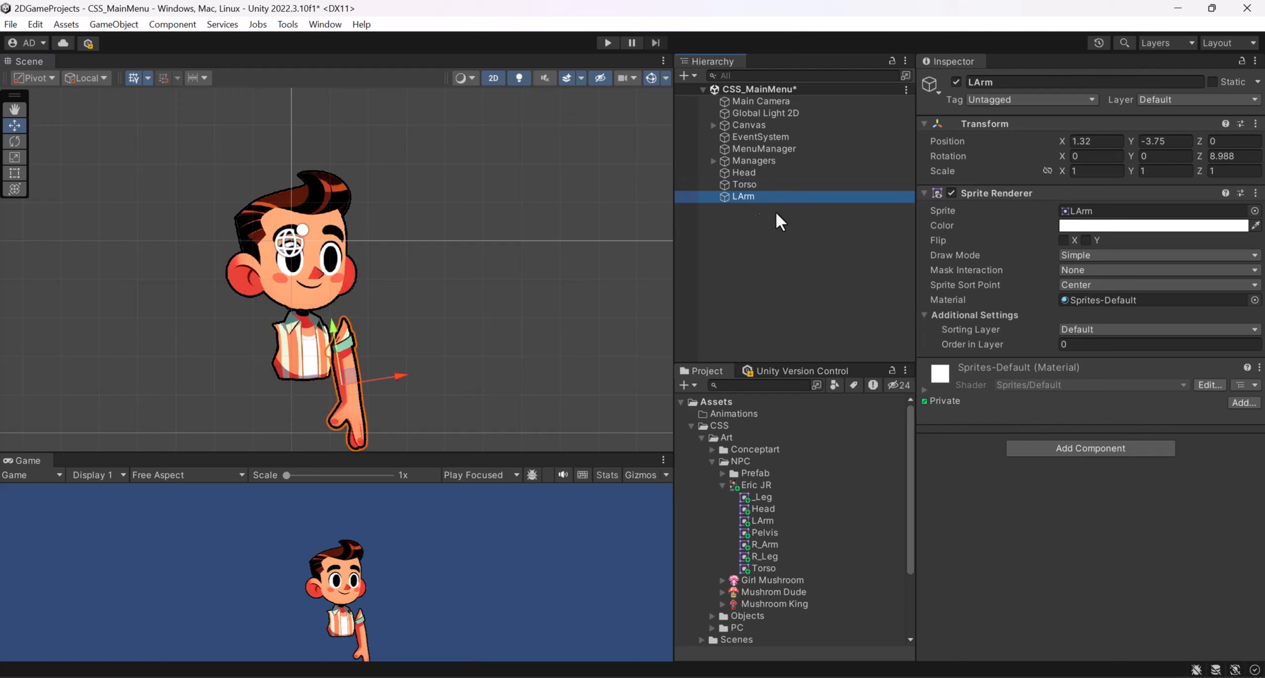
click(1072, 344)
text(5)
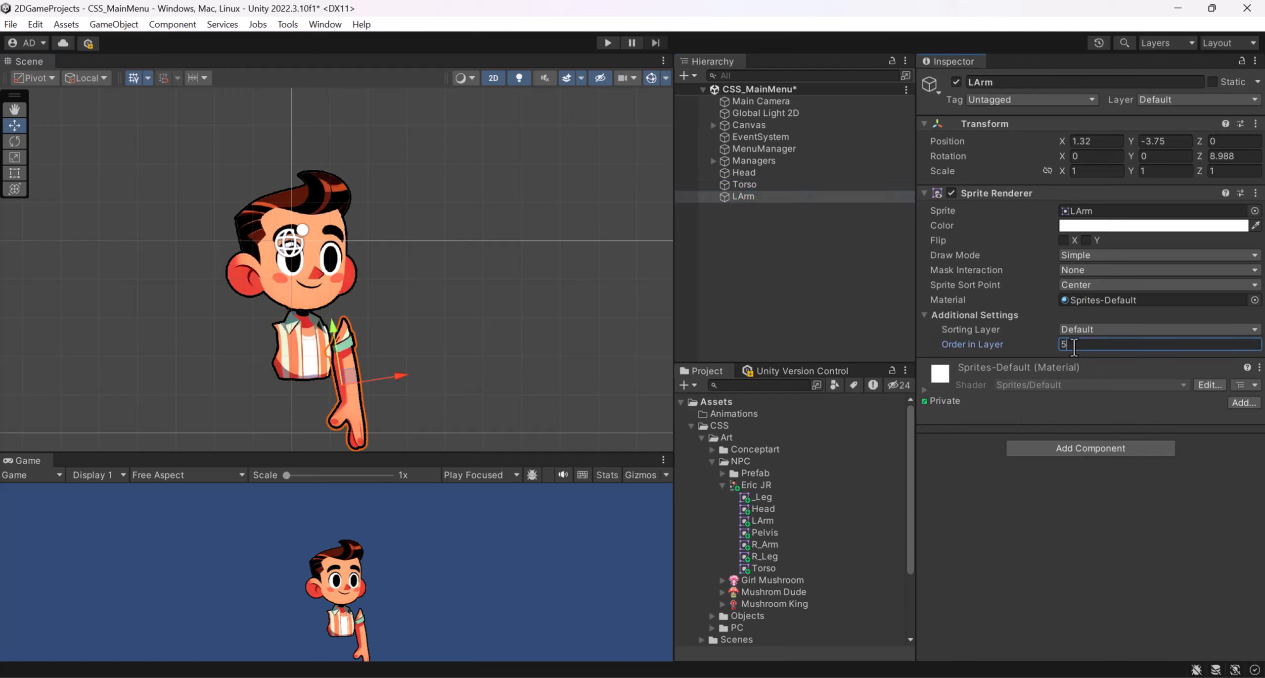
- Add the R_Arm sprite to the scene hierarchy and place it on the torso's other side at about X -0.45, Y -4.12
drag(752, 543, 756, 329)
drag(283, 177, 246, 266)
click(276, 187)
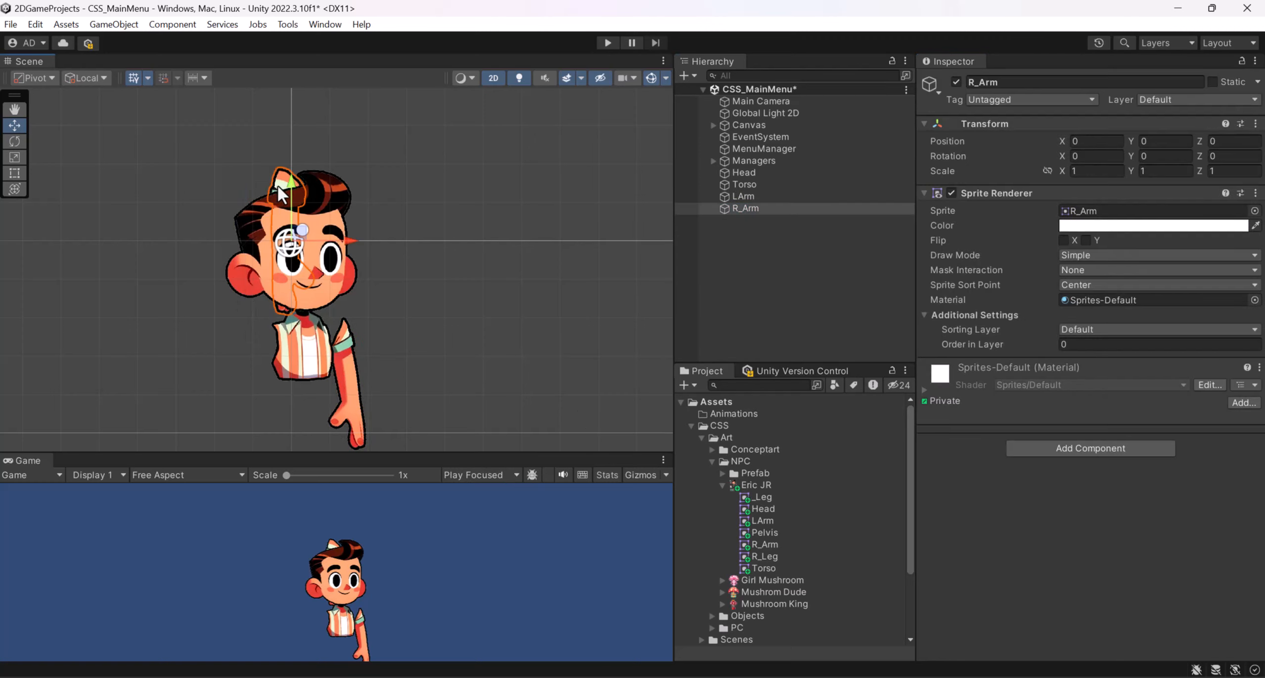
drag(277, 184, 310, 393)
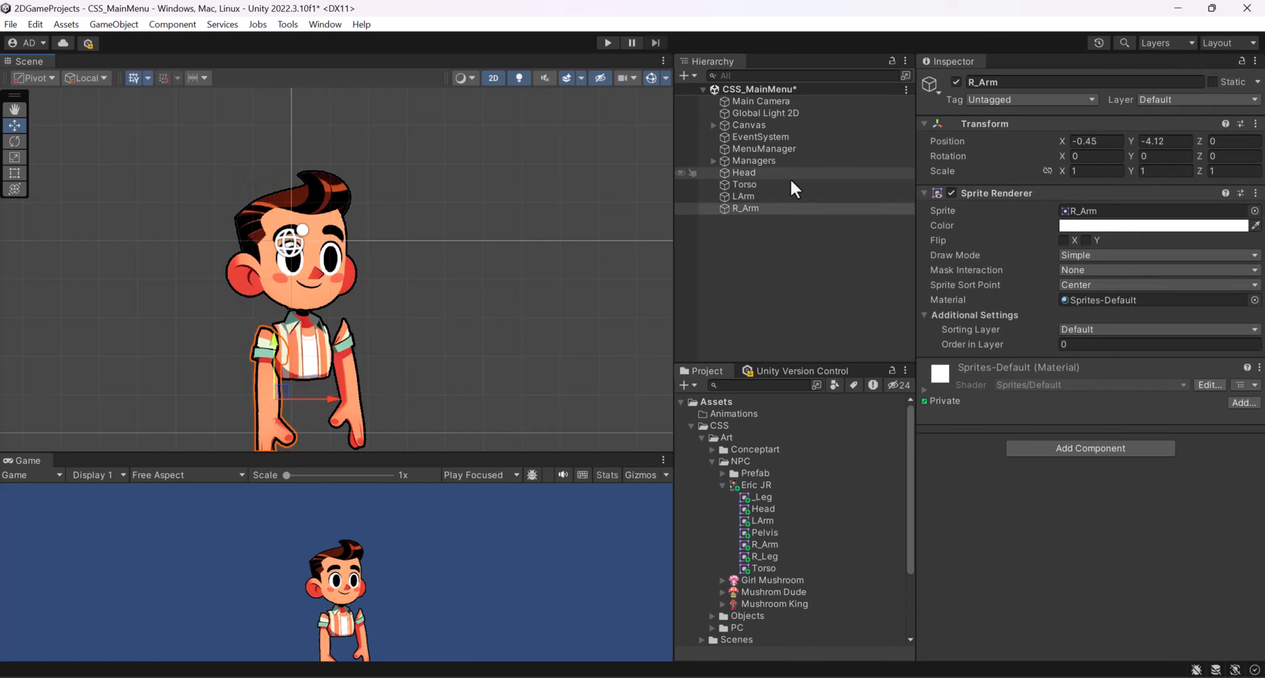
- Set R_Arm's Order in Layer to 7, above the torso's layer order
click(754, 197)
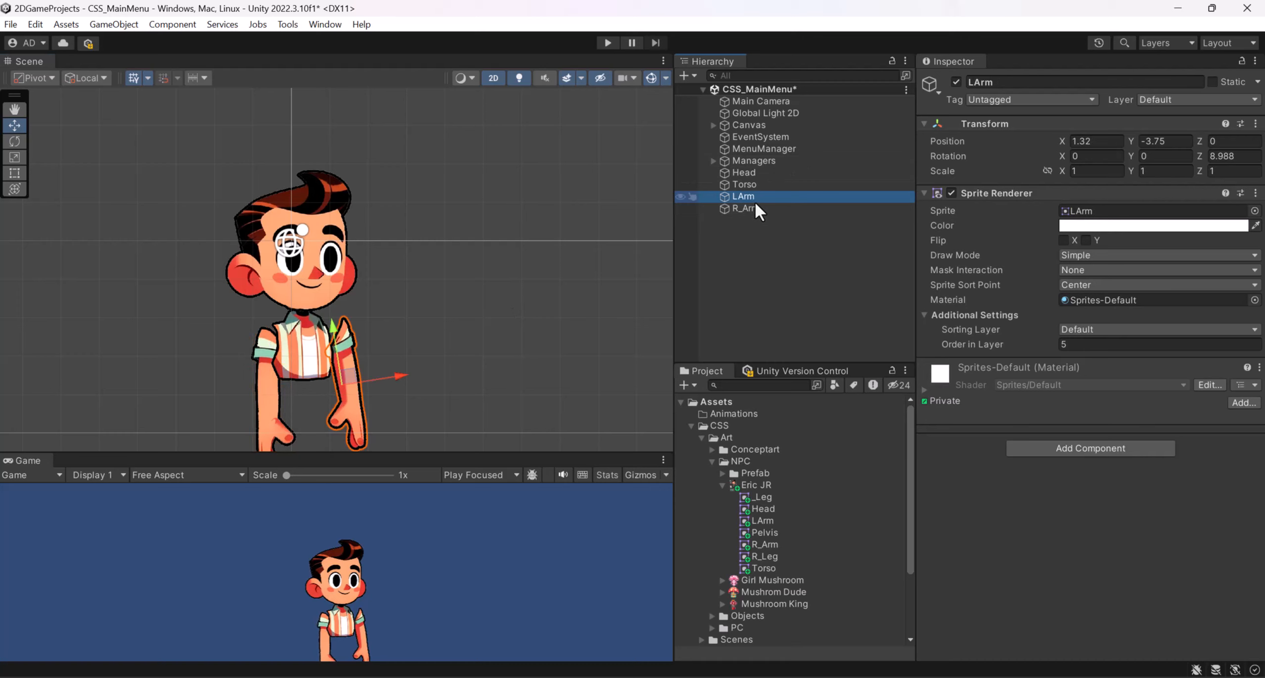
click(757, 184)
click(759, 208)
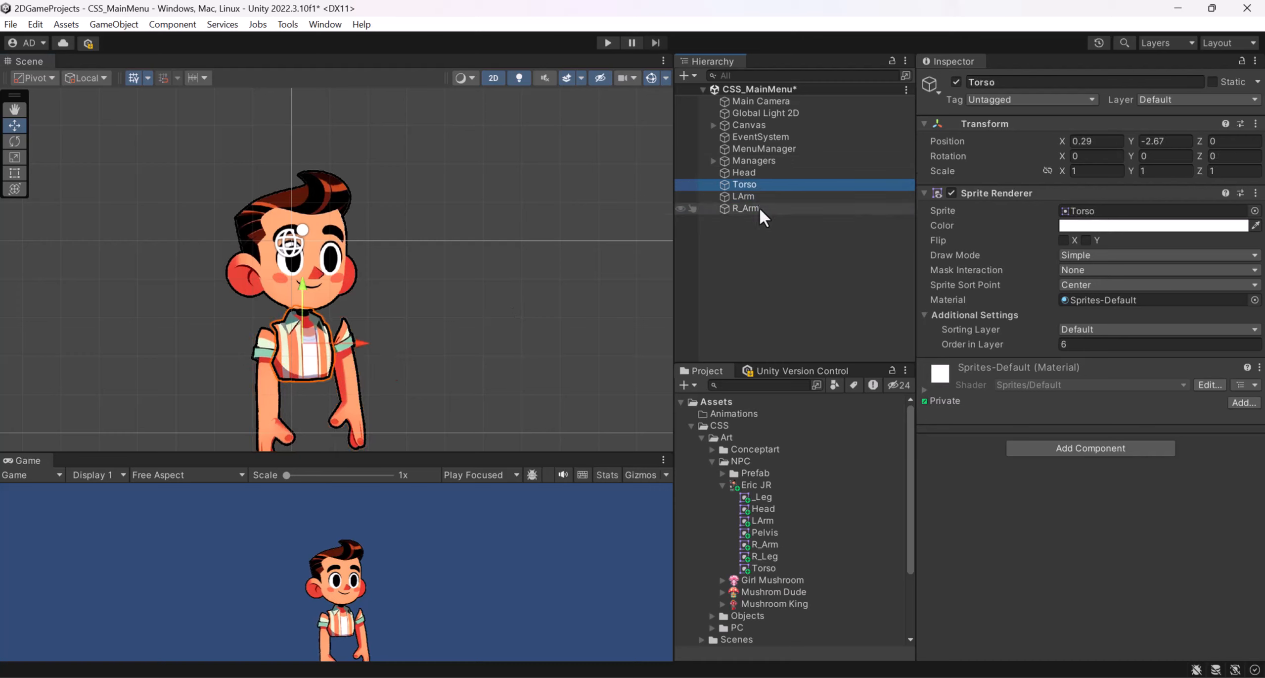
click(1095, 346)
text(7)
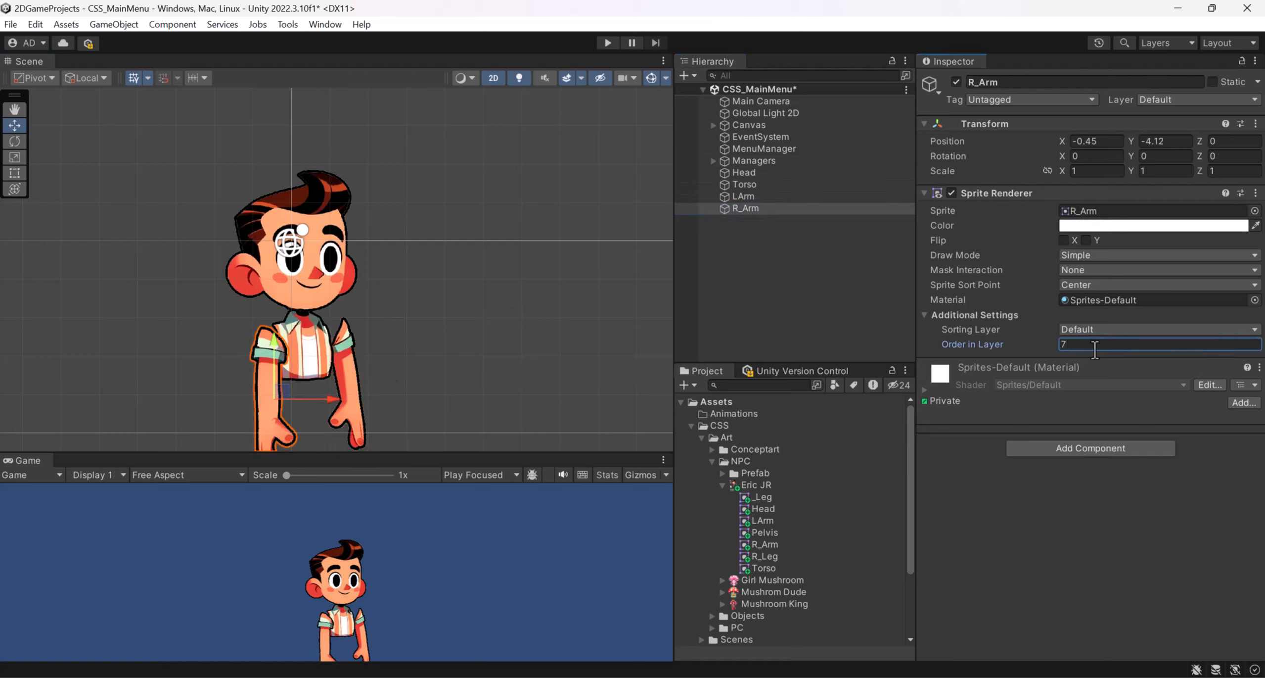
- Move R_Arm outward, clear of the torso, to about X -1.04, Y -3.95
middle_drag(262, 393, 290, 359)
scroll(324, 365, up, 1)
mouse_move(297, 349)
mouse_down()
mouse_move(278, 346)
mouse_move(297, 322)
mouse_move(287, 342)
mouse_move(297, 362)
mouse_move(281, 352)
mouse_up()
click(292, 335)
click(293, 303)
click(294, 323)
middle_drag(376, 355, 379, 315)
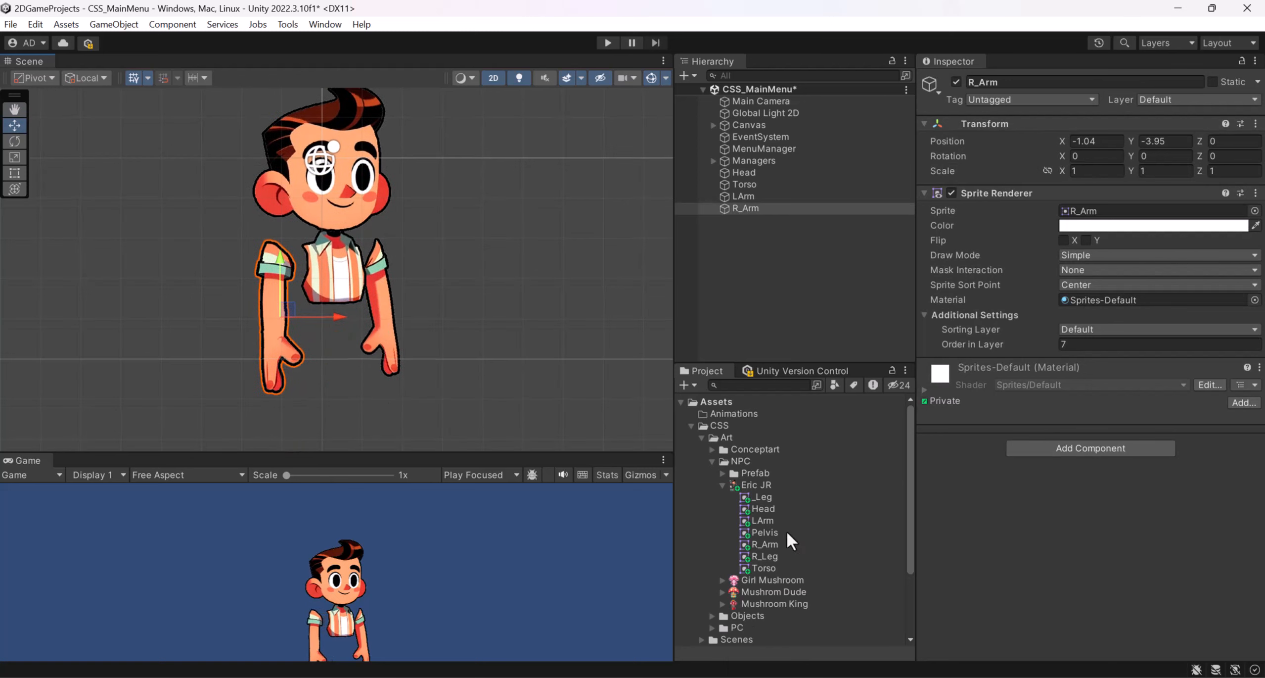
- Add the Pelvis sprite below the torso at about X 0.27, Y -4.30, and set its Order in Layer to 5
drag(776, 531, 335, 331)
middle_drag(556, 384, 548, 324)
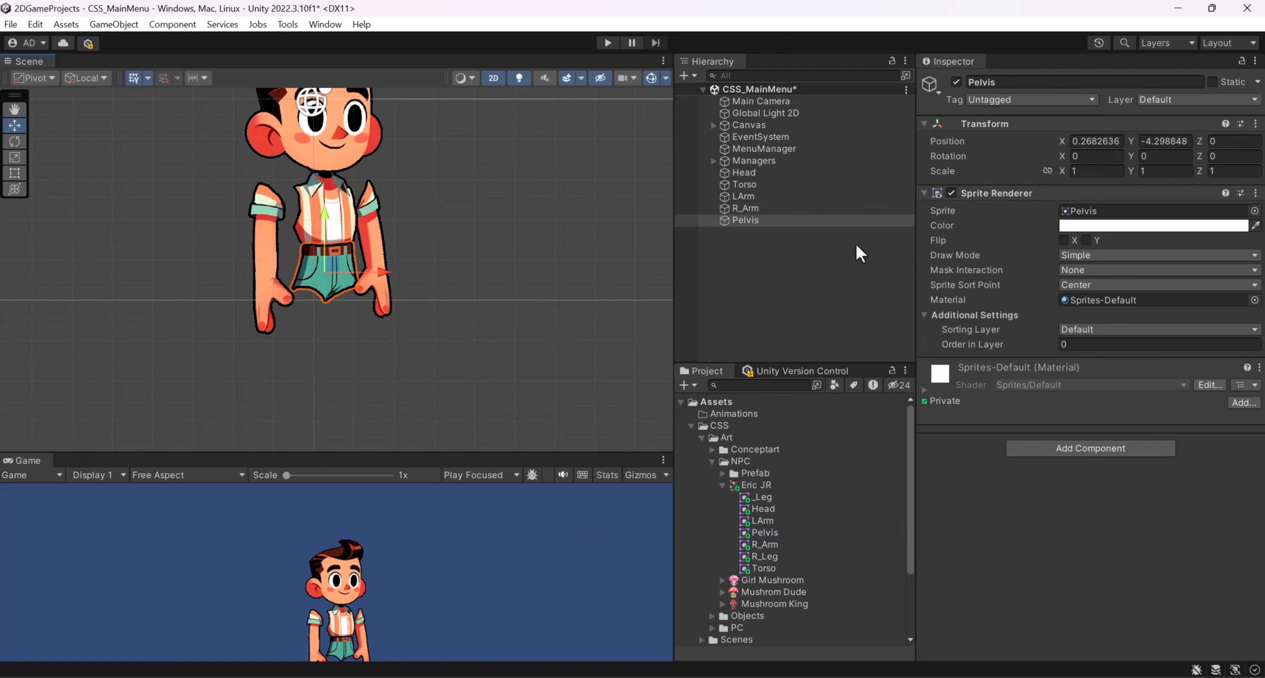
middle_drag(273, 220, 273, 256)
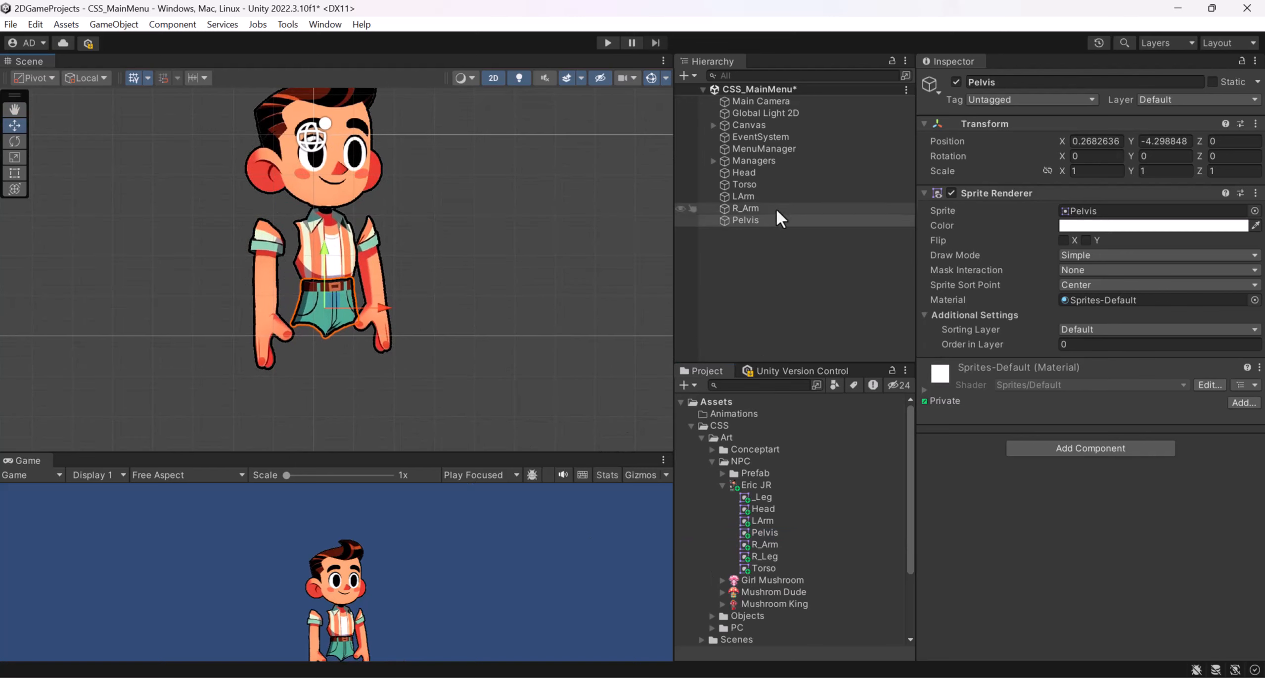
click(762, 186)
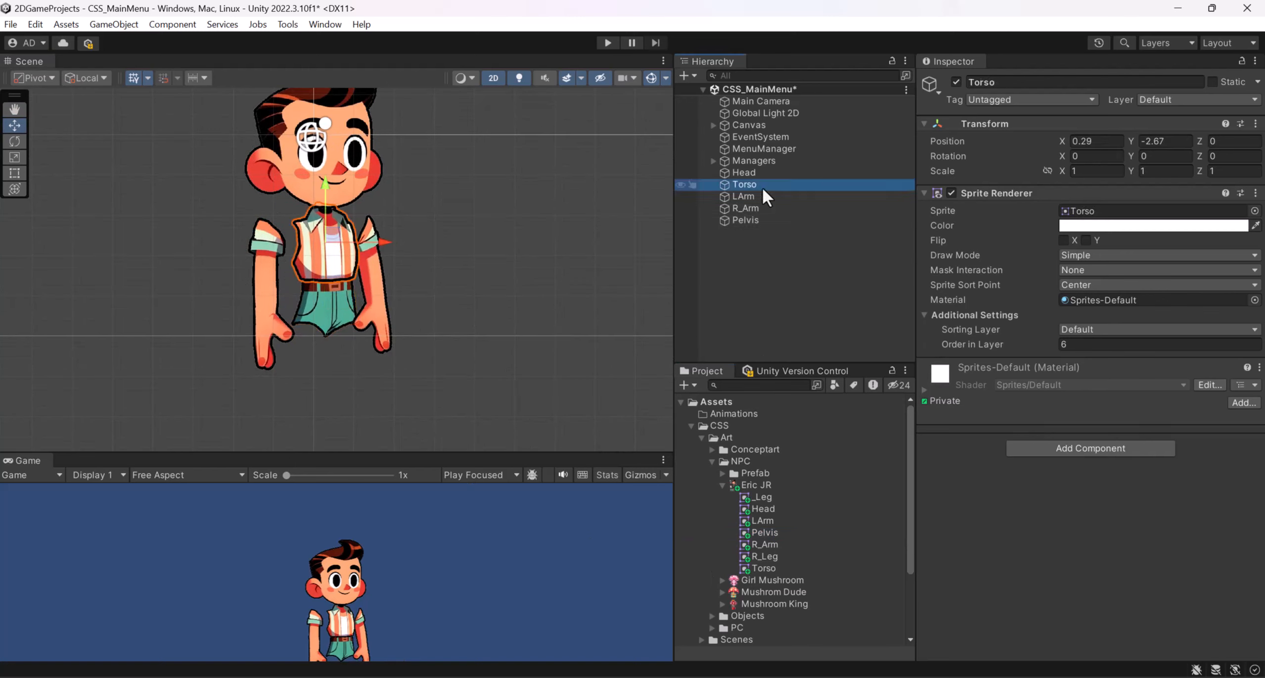
click(762, 219)
click(1141, 345)
text(5)
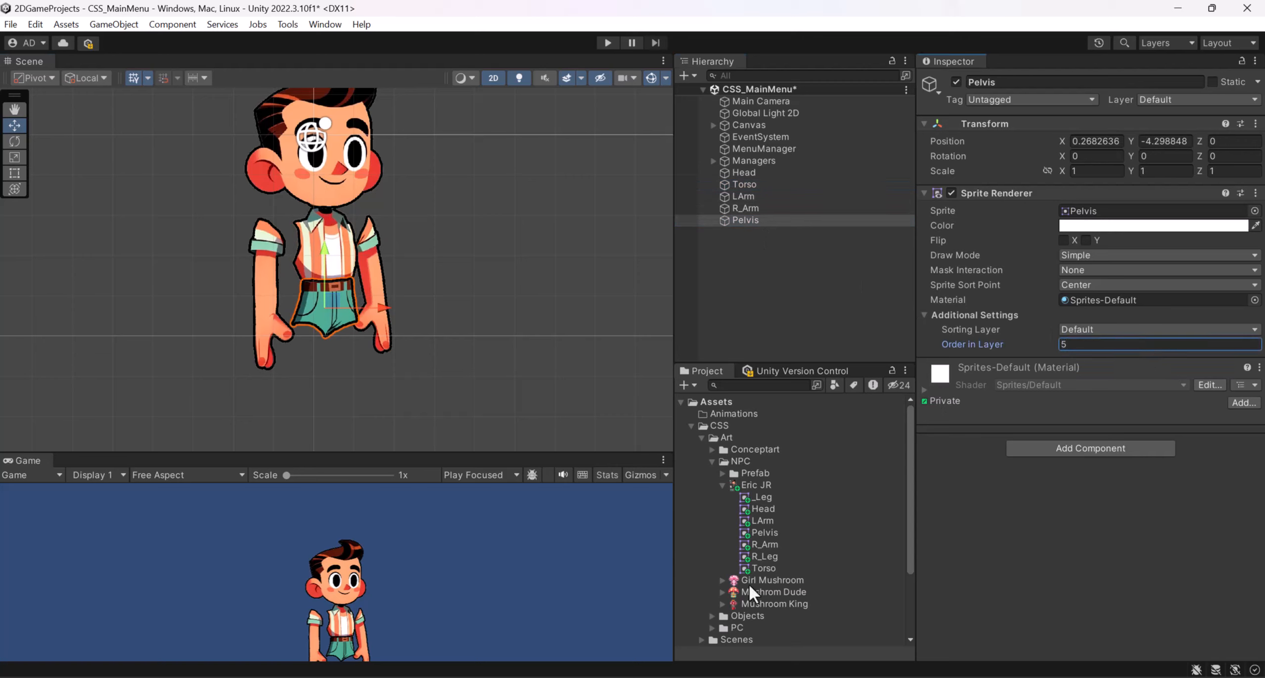
- Add the R_Leg sprite, rotate it to about -91.9 degrees, and place it below the pelvis at about X 1.04, Y -6.24
drag(766, 554, 349, 392)
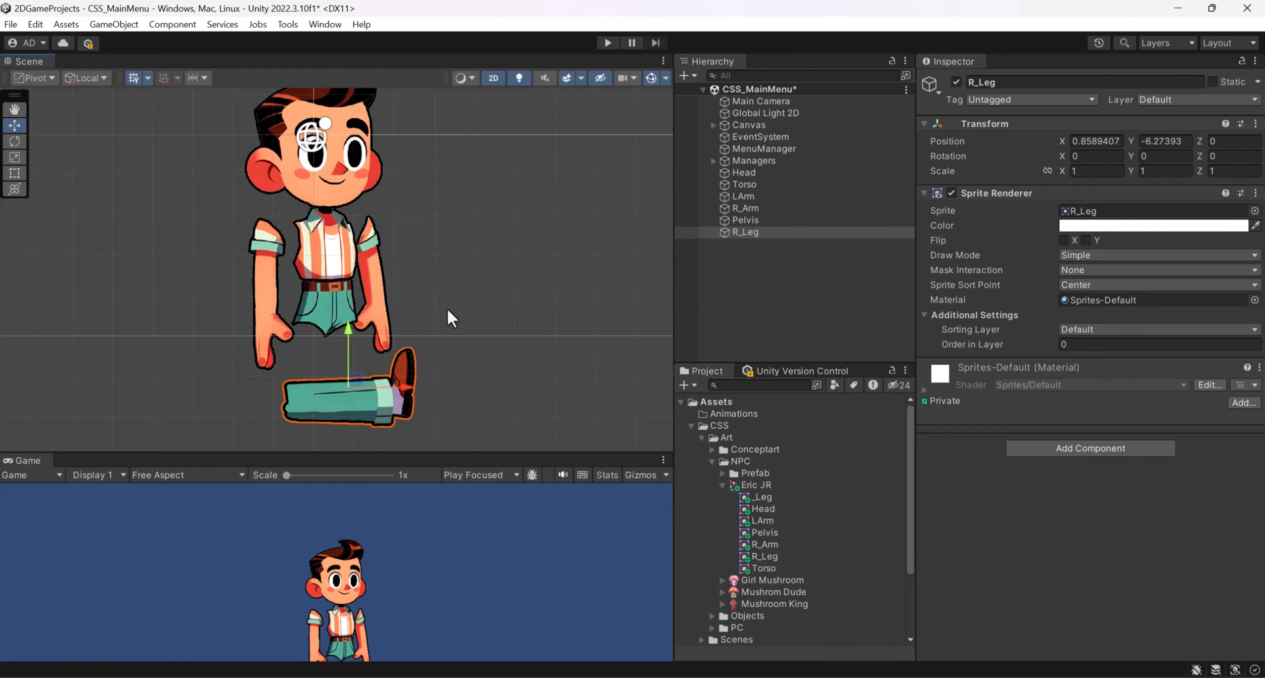
key(r)
key(t)
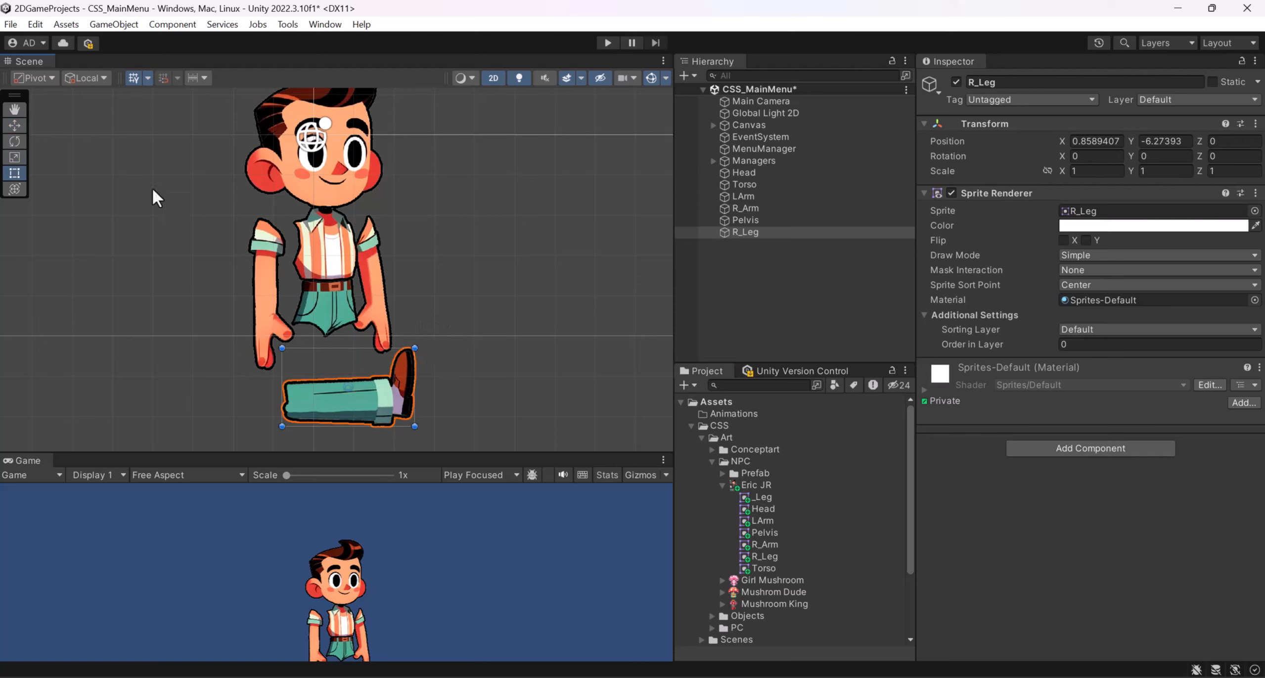
key(e)
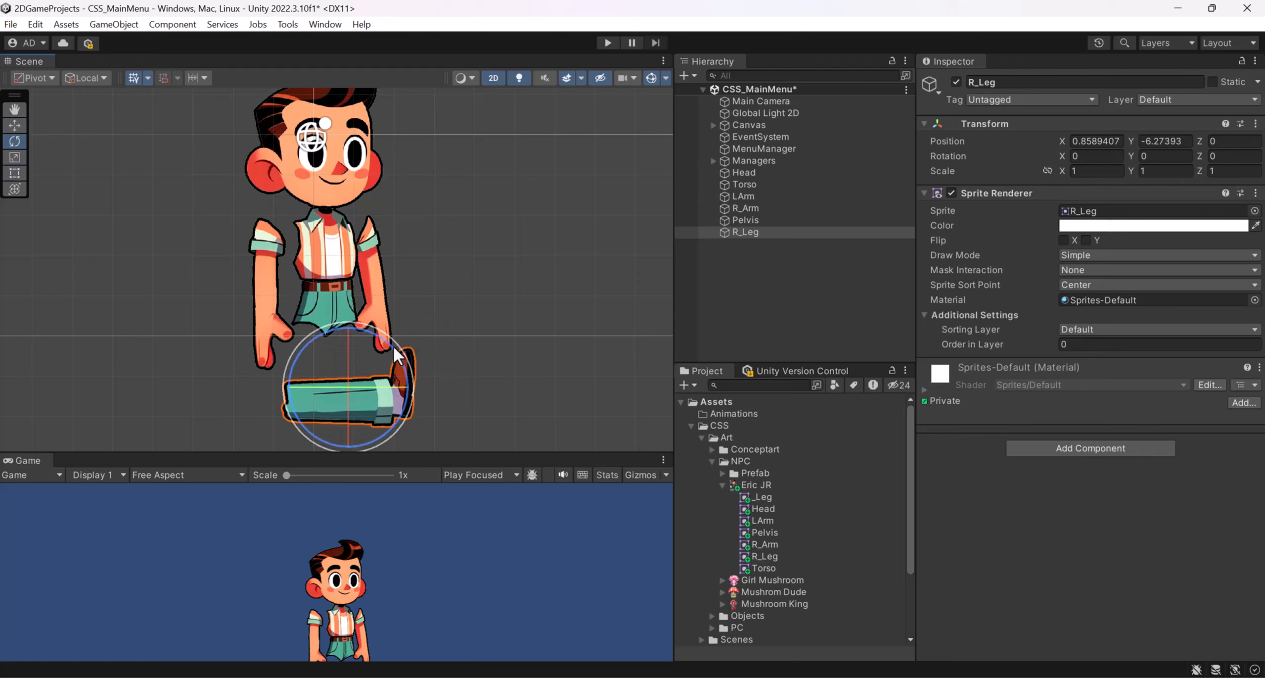
drag(411, 391, 363, 612)
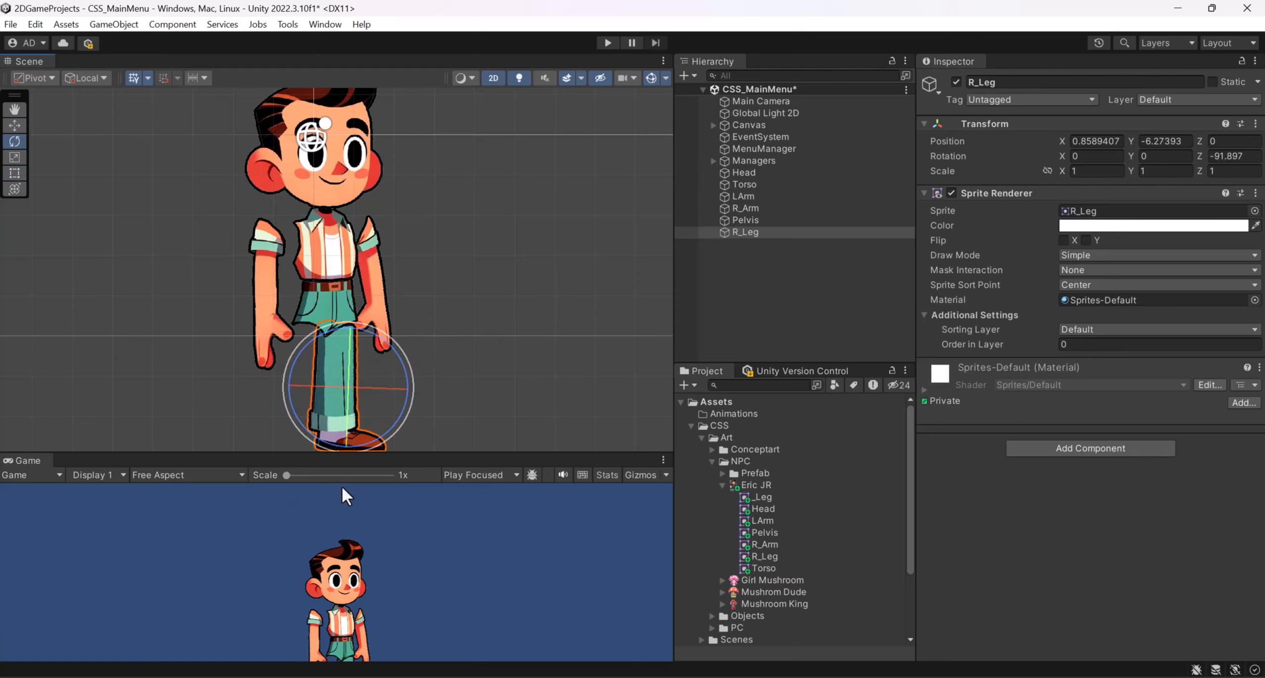
key(w)
mouse_move(350, 388)
mouse_down()
mouse_move(325, 397)
mouse_move(370, 392)
mouse_move(367, 408)
mouse_move(365, 396)
mouse_up()
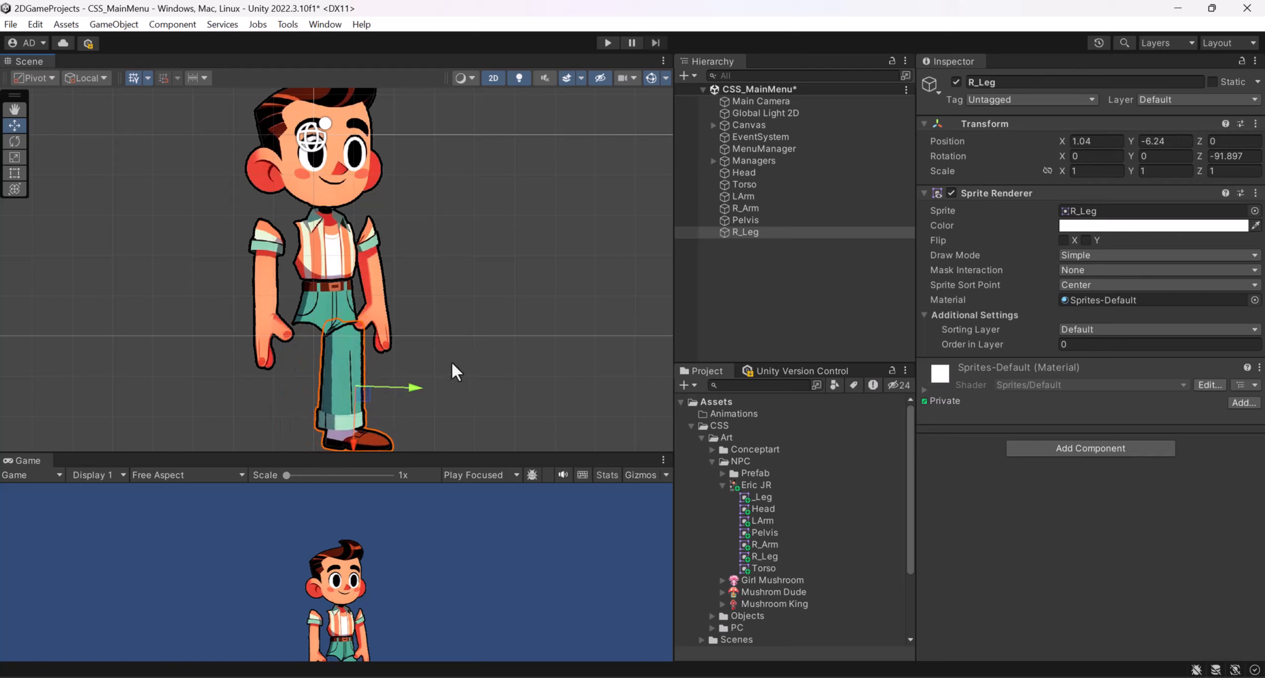
- Adjust R_Leg's rotation to about -86.8 degrees and move it to about X 1.13, Y -6.17
key(e)
click(443, 340)
click(335, 346)
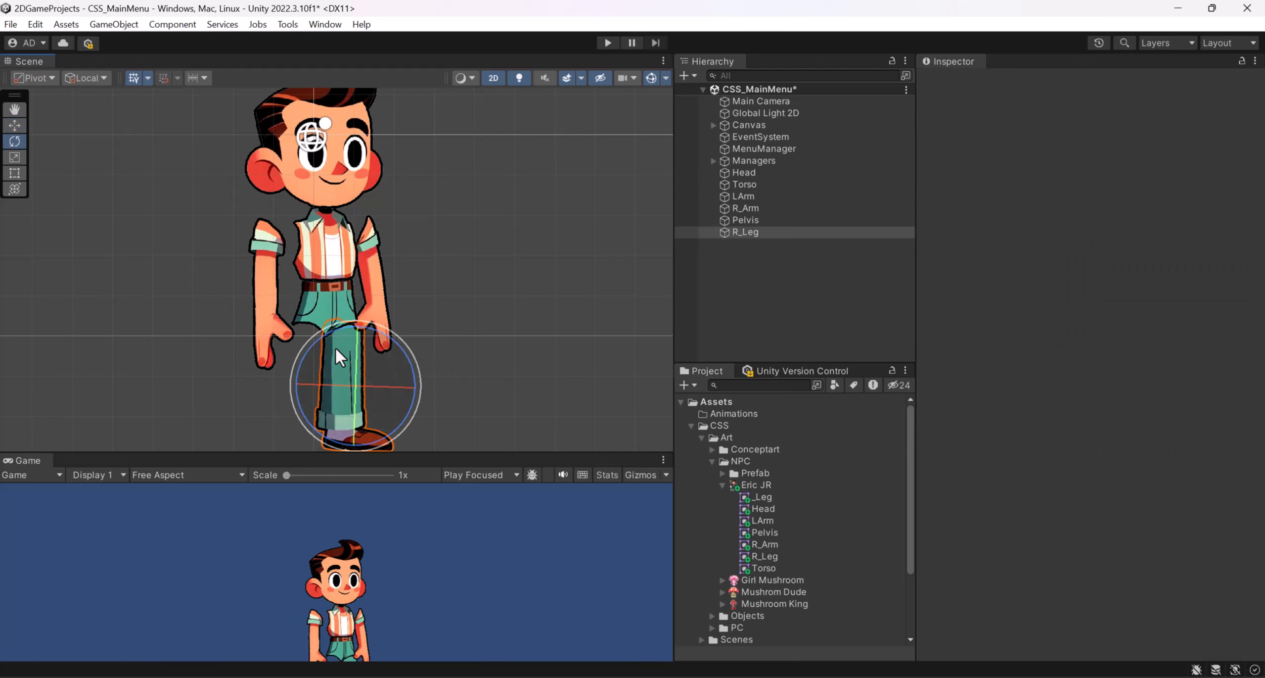
drag(403, 347, 402, 342)
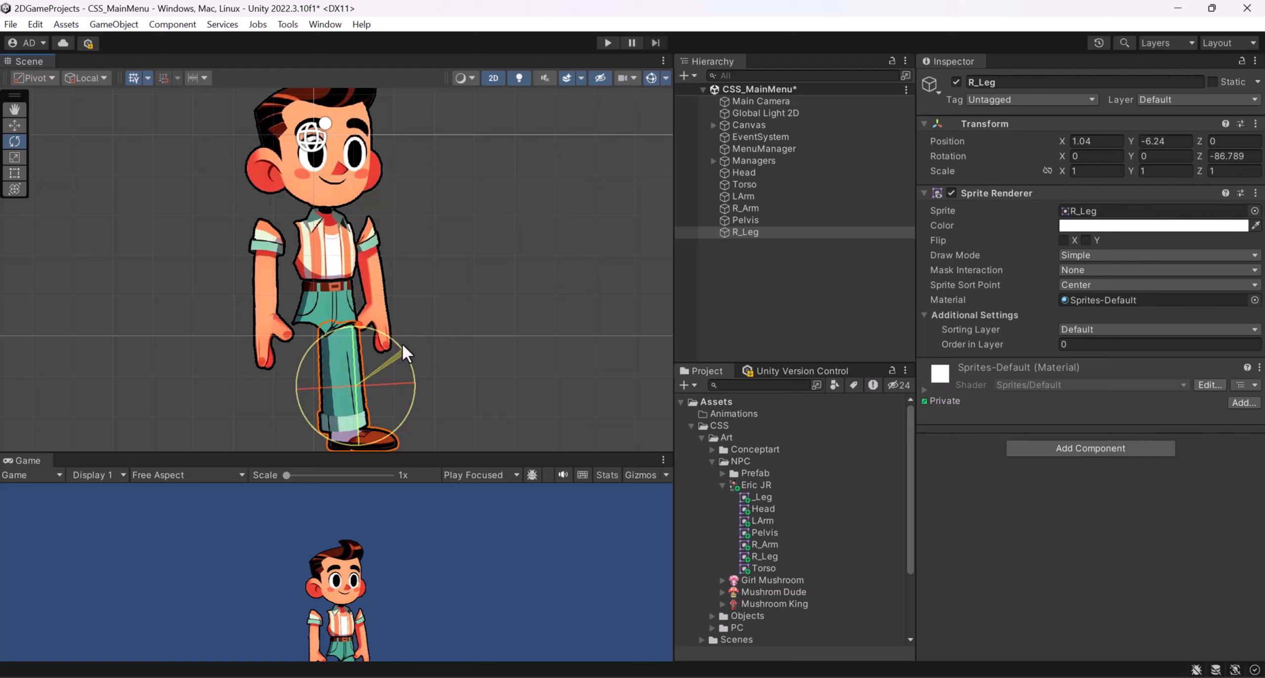
key(w)
click(352, 379)
click(351, 379)
drag(355, 387, 364, 394)
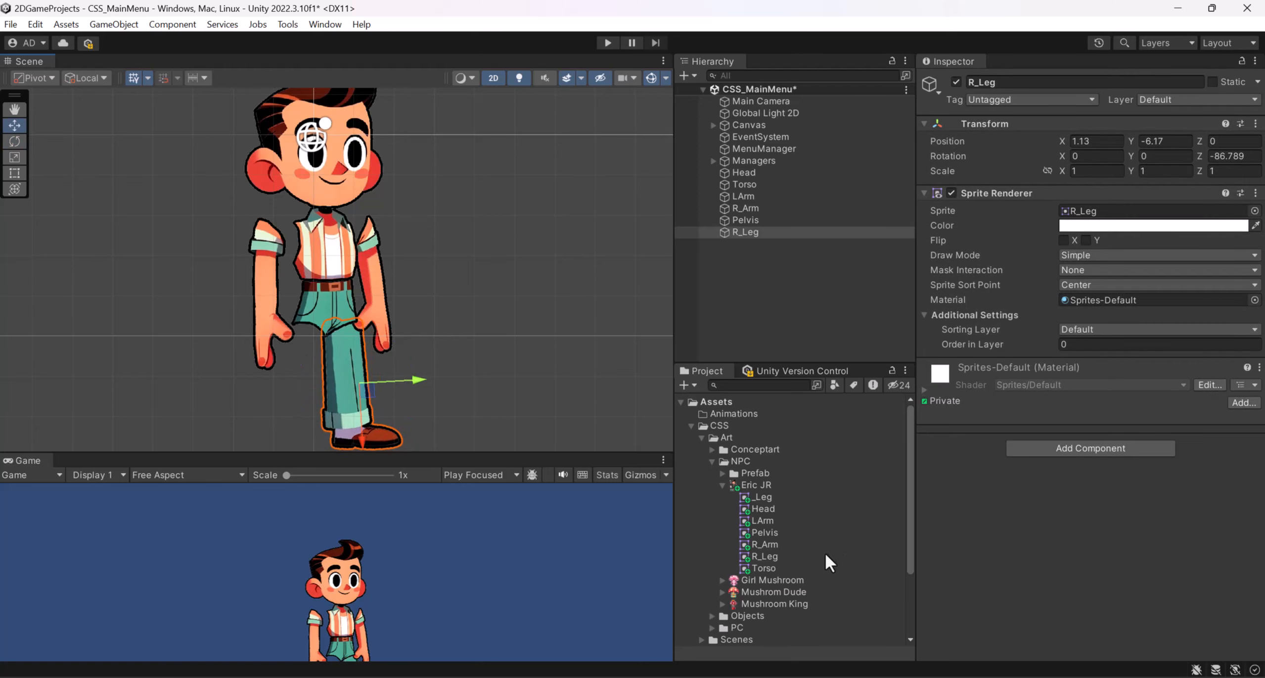
drag(769, 552, 769, 297)
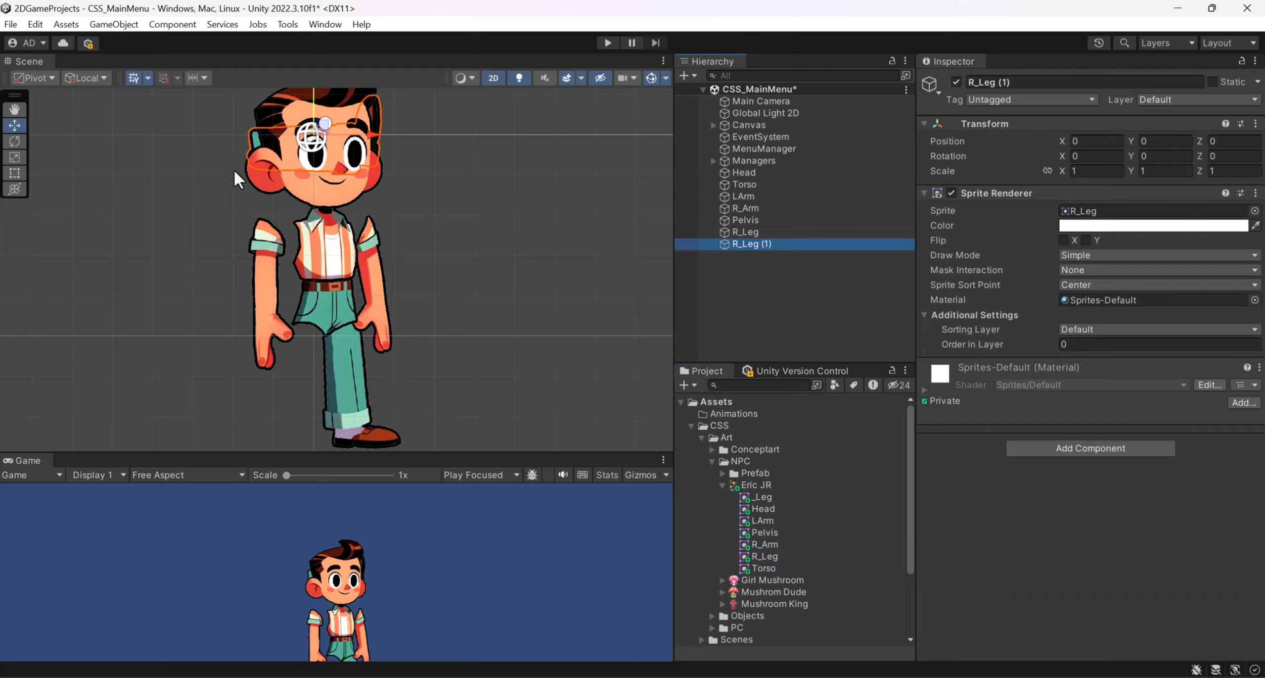
drag(314, 149, 263, 313)
click(255, 141)
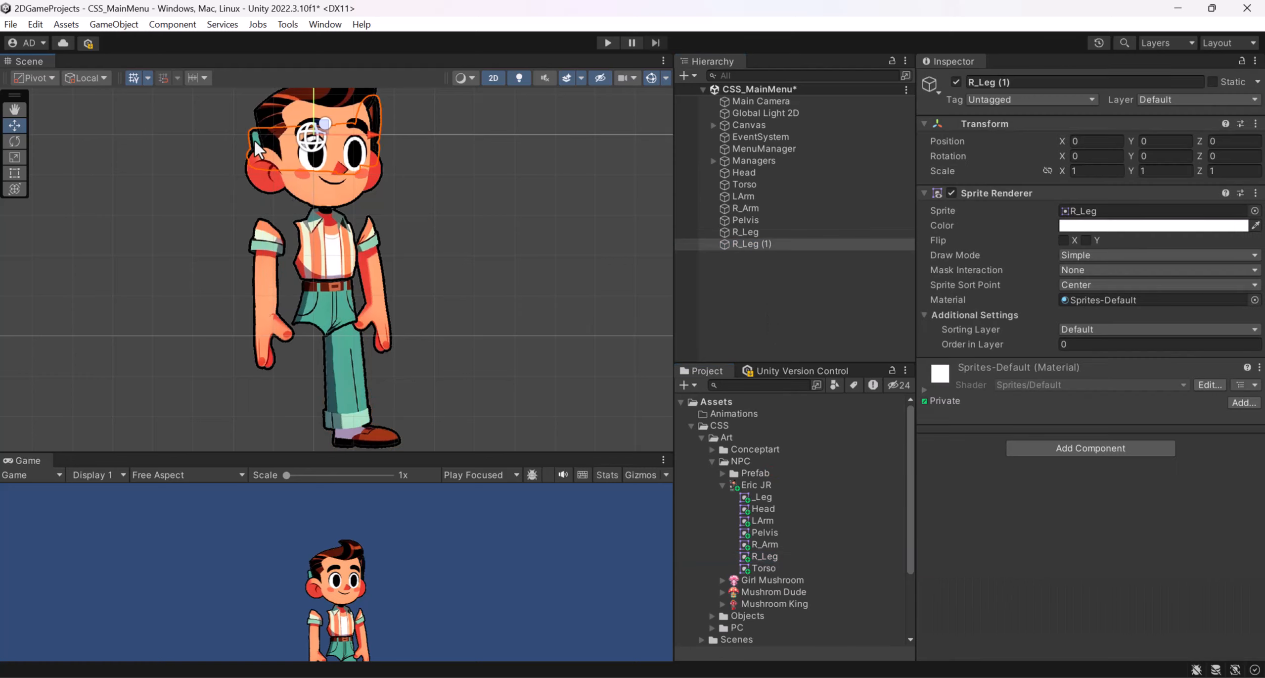
key(Delete)
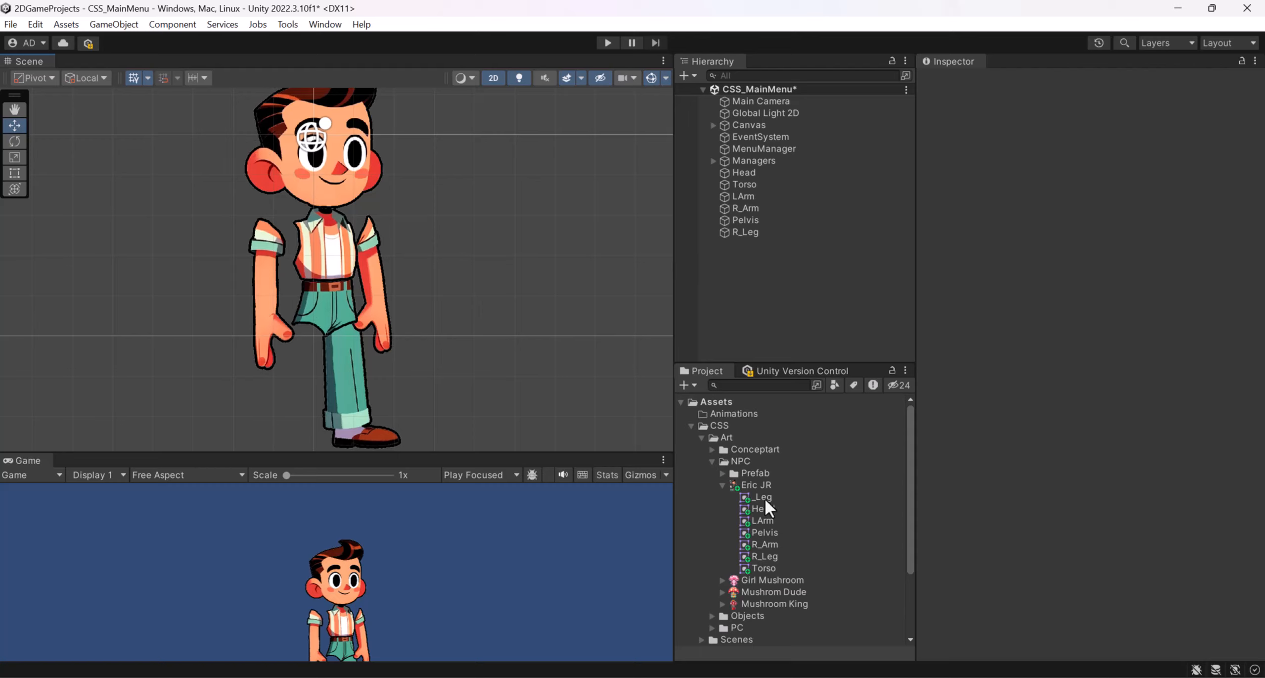
- Add the _Leg sprite below the pelvis at about X 1.18, Y -6.05, and reposition R_Leg at about X 0.28, Y -6, rotated about -93 degrees
drag(764, 497, 767, 312)
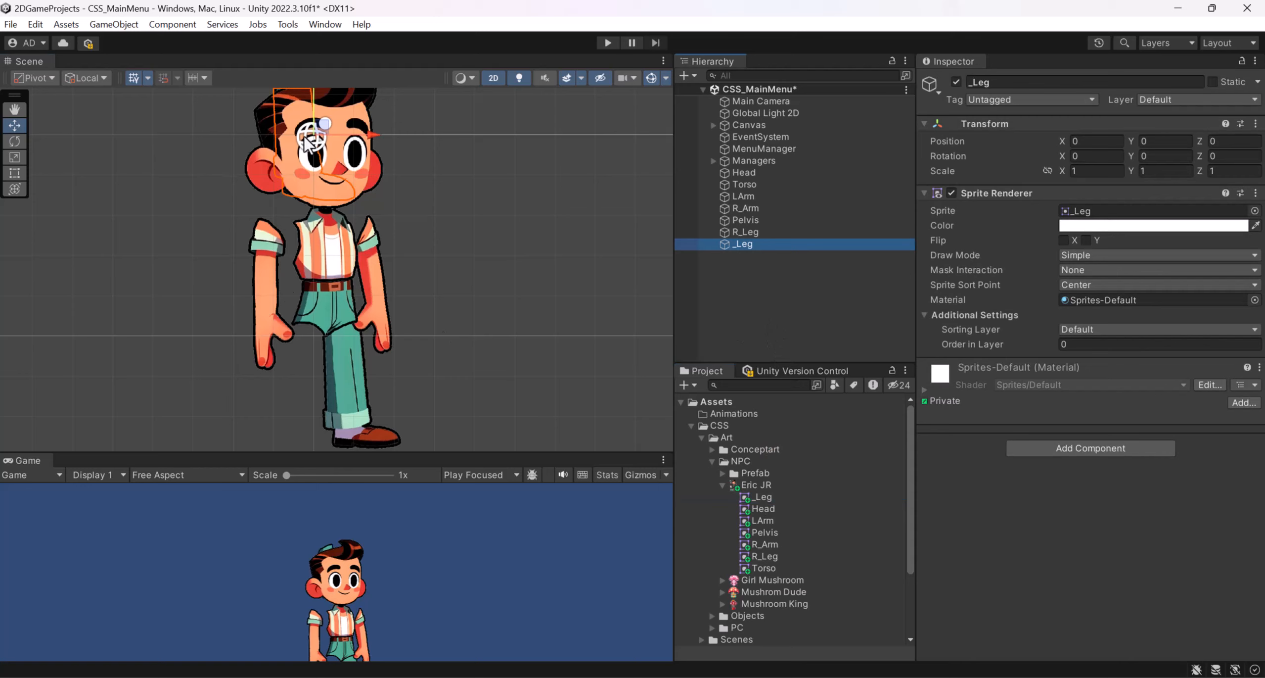
drag(305, 137, 380, 386)
click(764, 231)
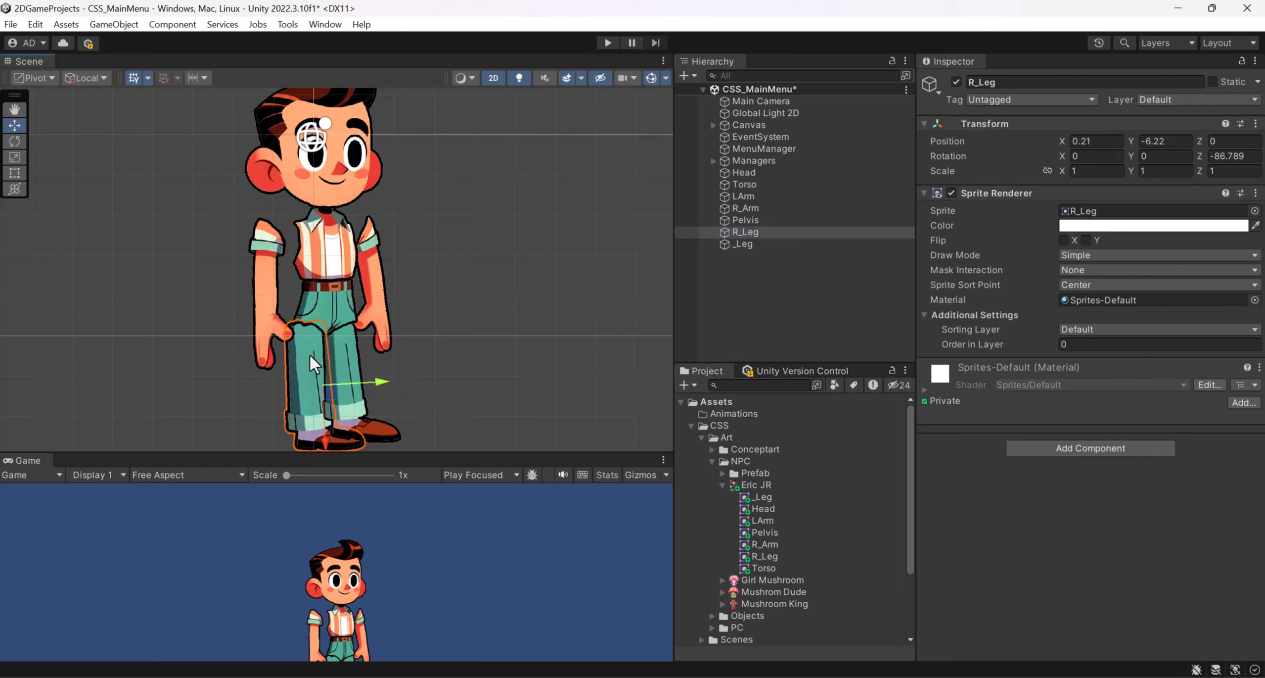
drag(323, 381, 385, 381)
key(e)
key(w)
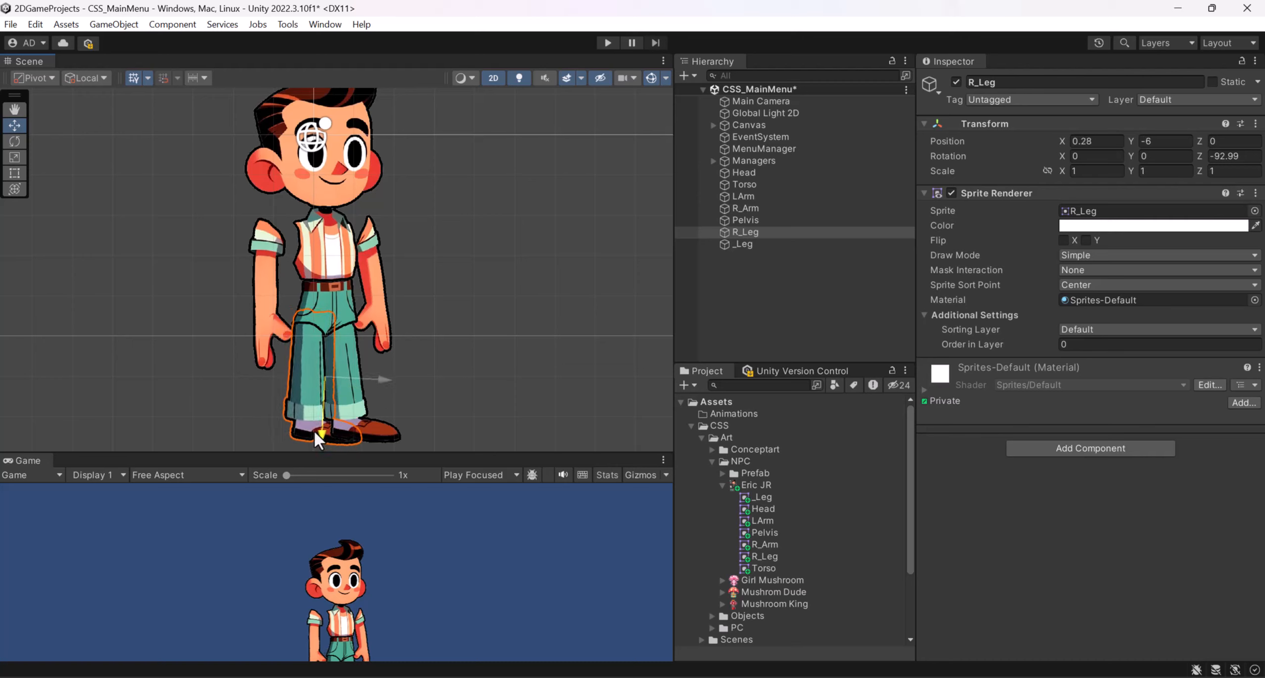
- Rename the _Leg object in the scene as L_Leg
click(754, 241)
click(1073, 81)
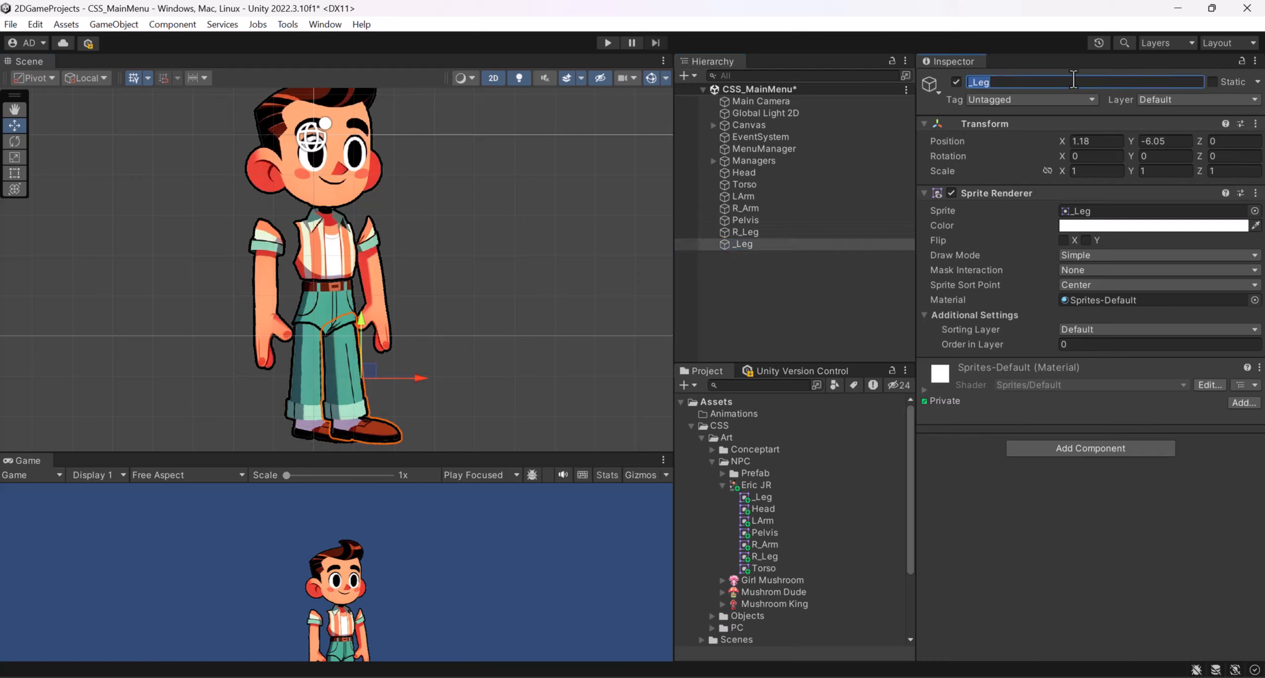
key(Home)
text(L)
key(Return)
- Set the Order in Layer to 3 for L_Leg and 4 for R_Leg so both sit behind the pelvis
click(316, 308)
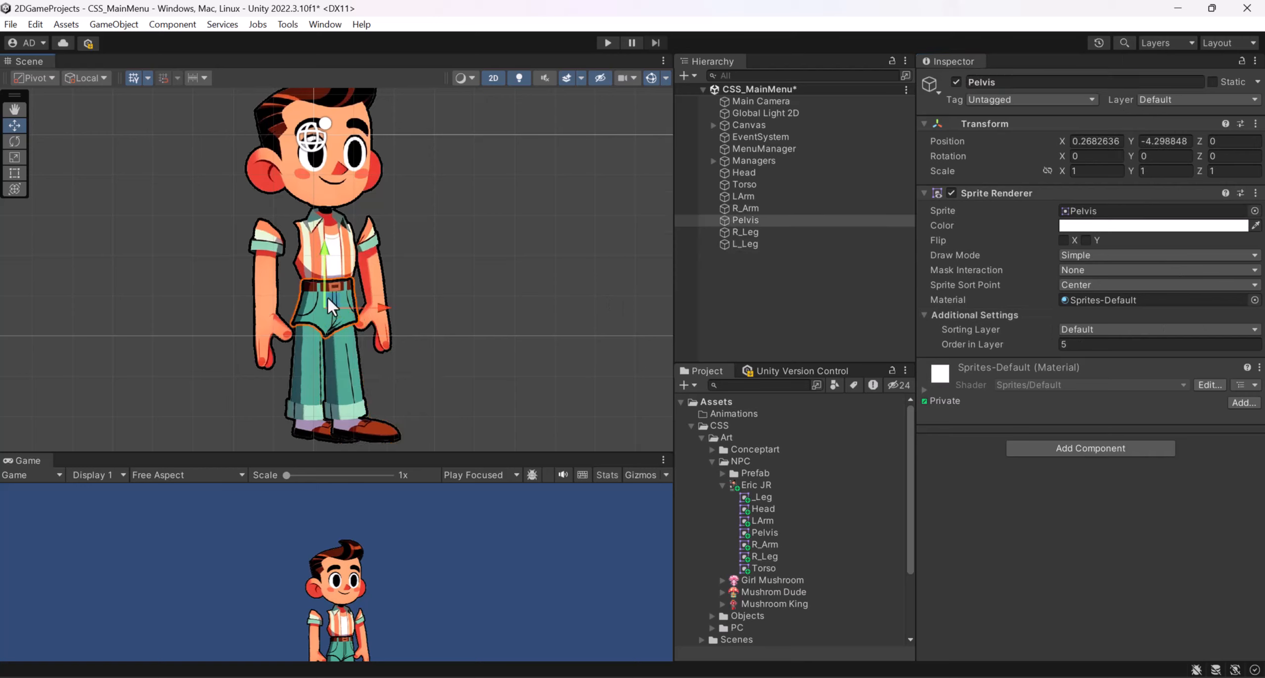
click(365, 384)
click(1096, 345)
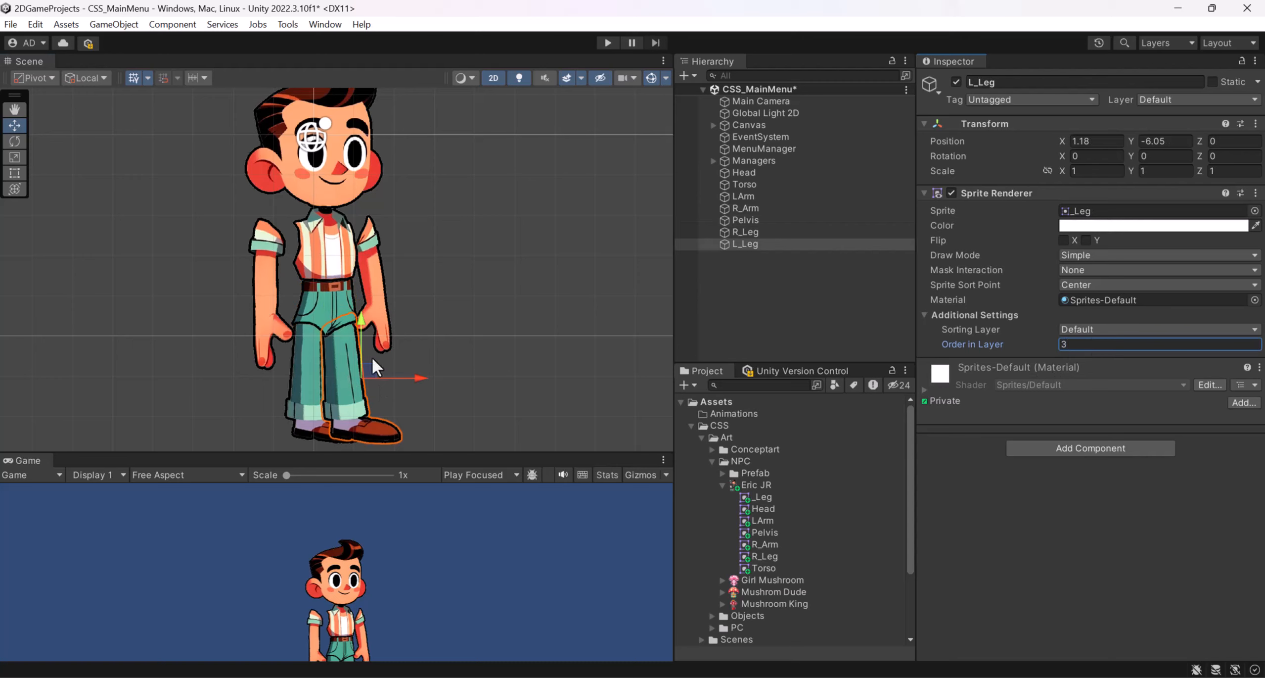
click(319, 395)
click(1103, 344)
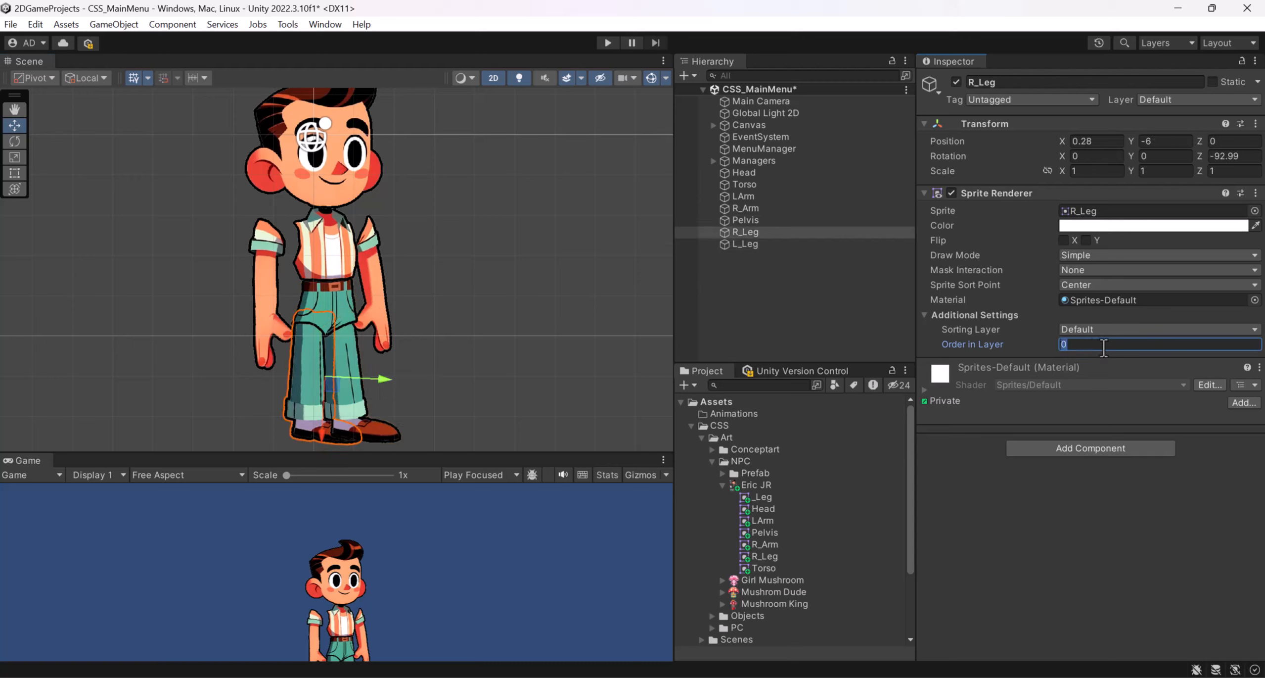
text(4)
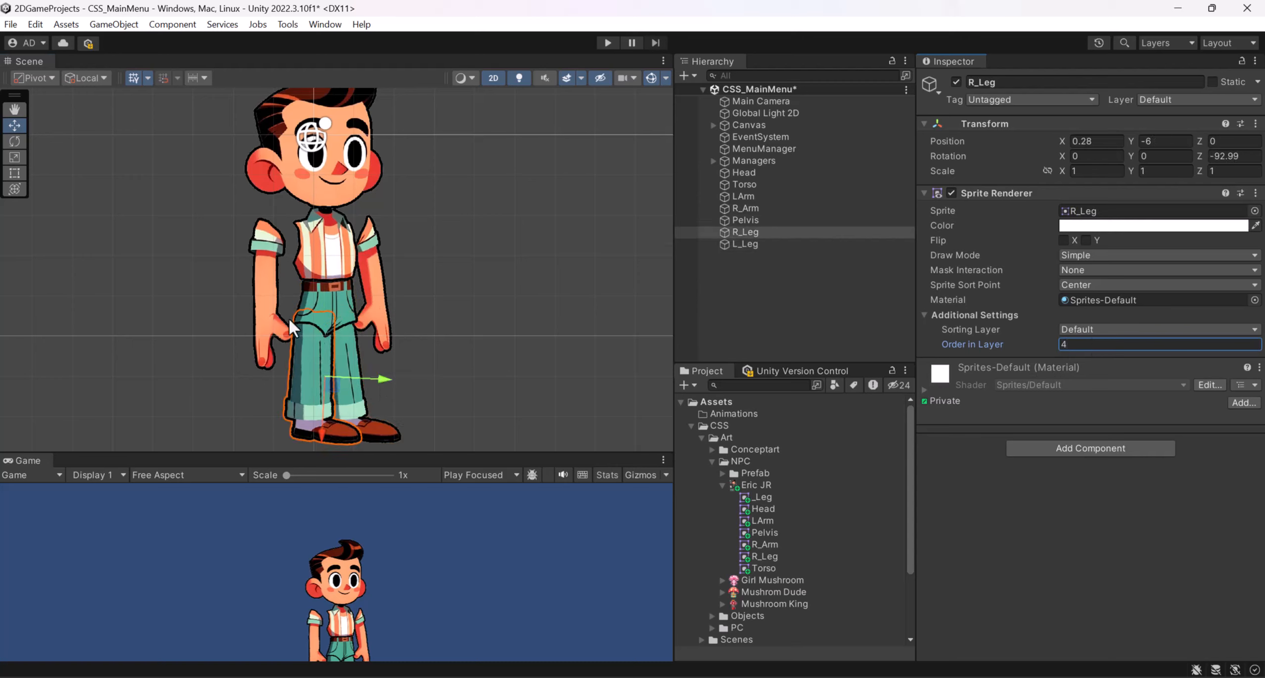
- Move R_Arm in against the torso's shoulder at about X -0.63, Y -4.04
click(274, 320)
drag(328, 292, 348, 294)
drag(289, 241, 290, 246)
key(e)
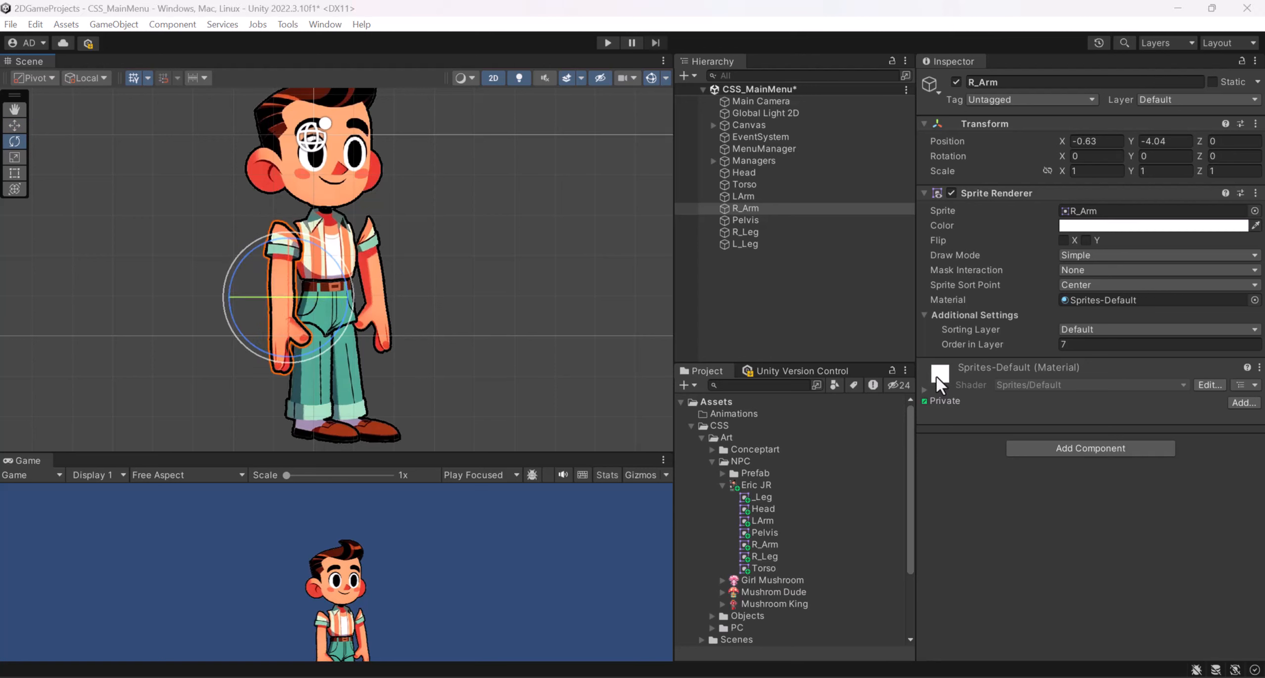
- Open the Eric JR sprite sheet in the Sprite Editor and move R_Arm's pivot up to its shoulder
click(766, 482)
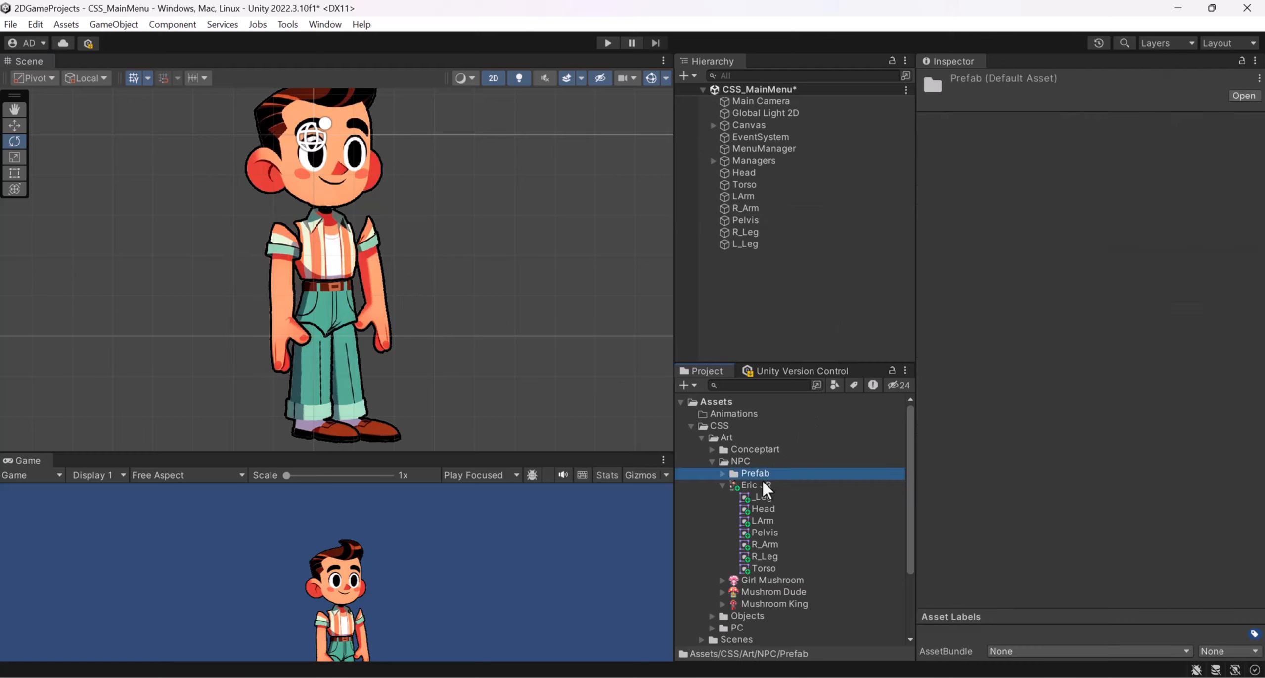
click(1228, 258)
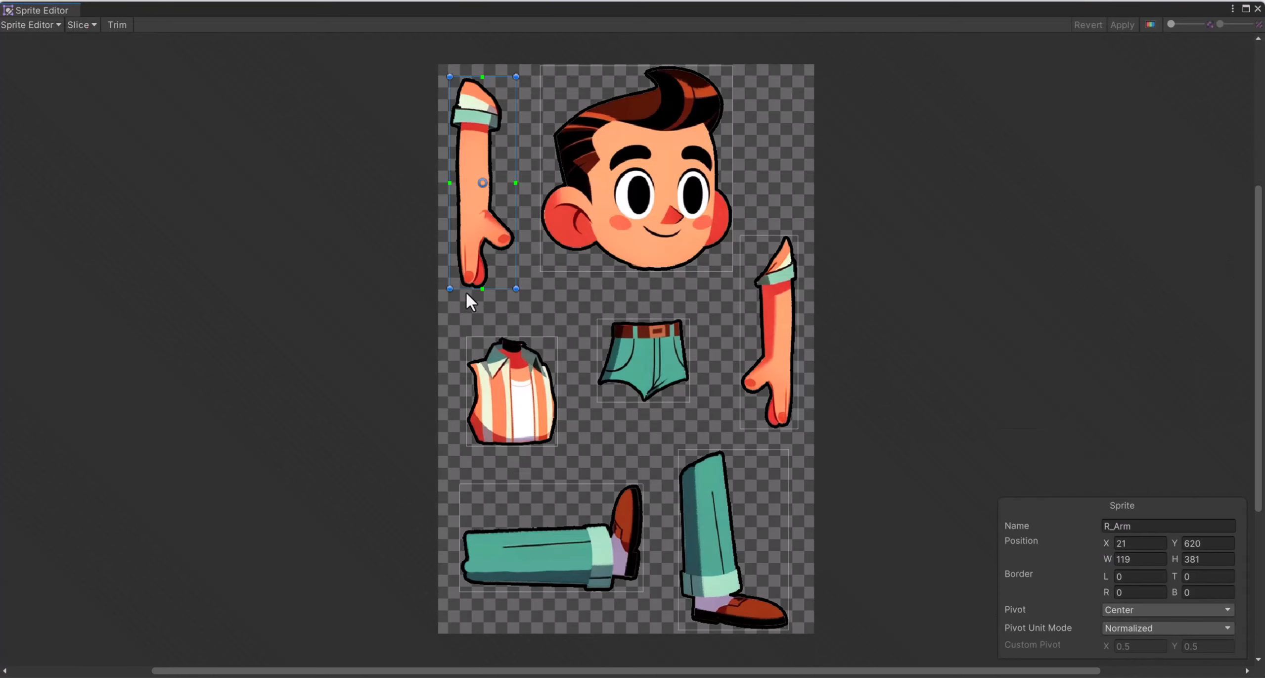
scroll(403, 268, up, 5)
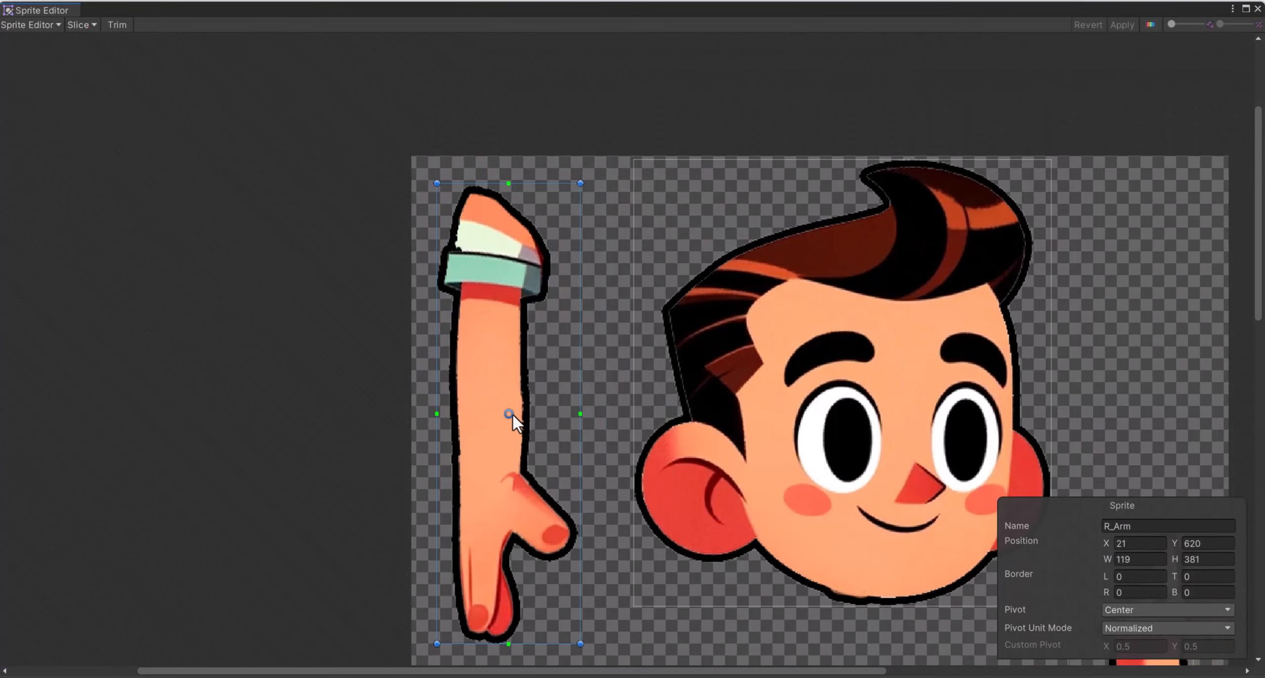
drag(509, 413, 510, 211)
- Move the Head sprite's pivot down to the chin, at about X 0.54, Y 0.015
click(898, 401)
middle_drag(844, 498, 720, 387)
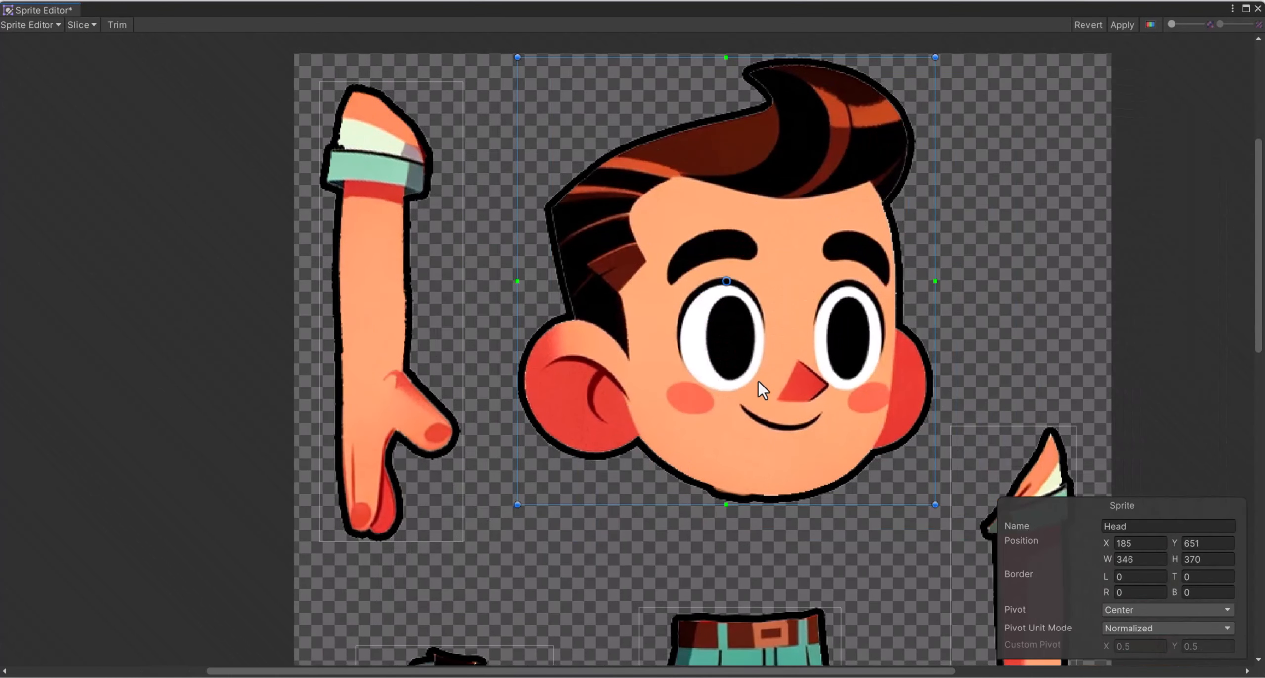
drag(727, 281, 743, 498)
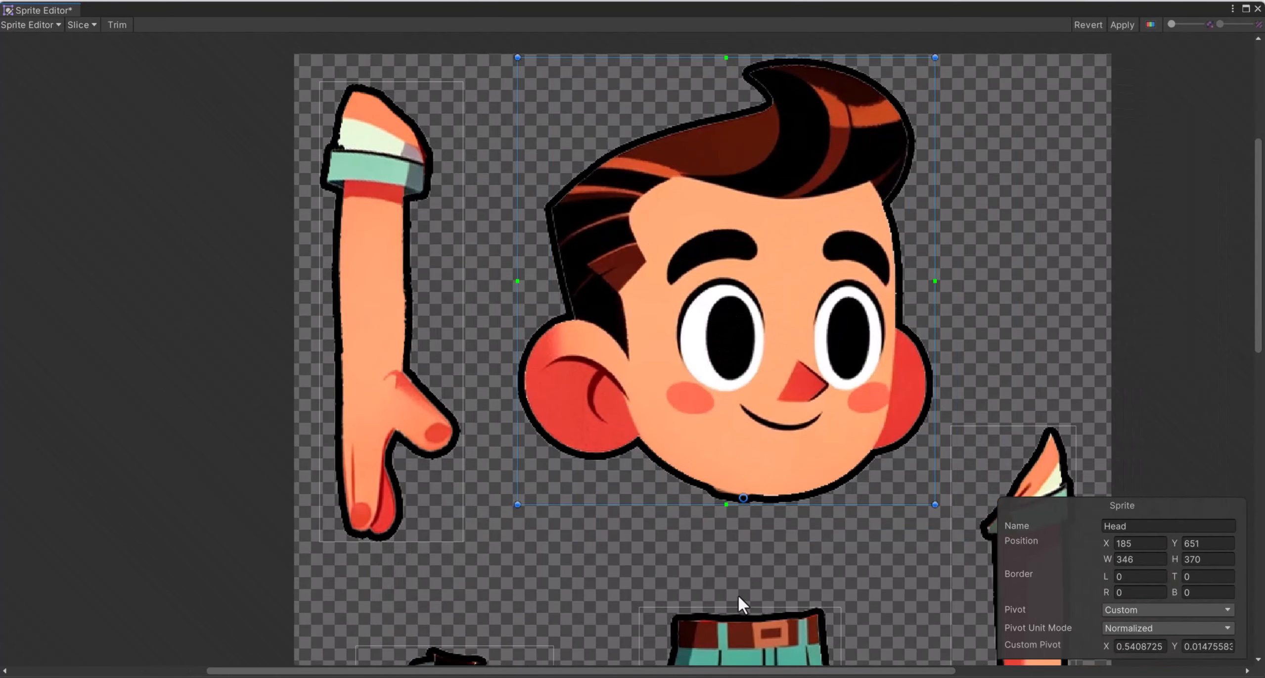
- Move the pivots of the R_Leg and _Leg sprites to the hip end of each leg
middle_drag(756, 550, 656, 402)
scroll(655, 402, down, 2)
scroll(655, 401, left, 1)
click(763, 340)
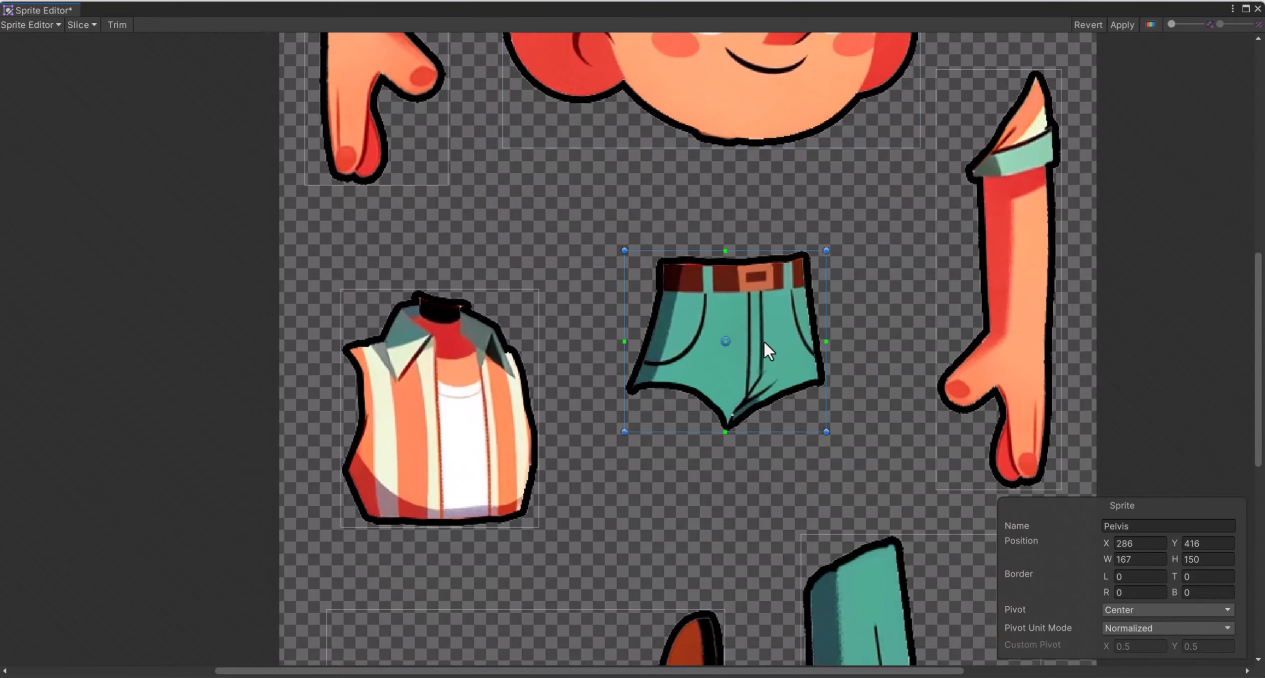
click(463, 425)
scroll(501, 514, down, 5)
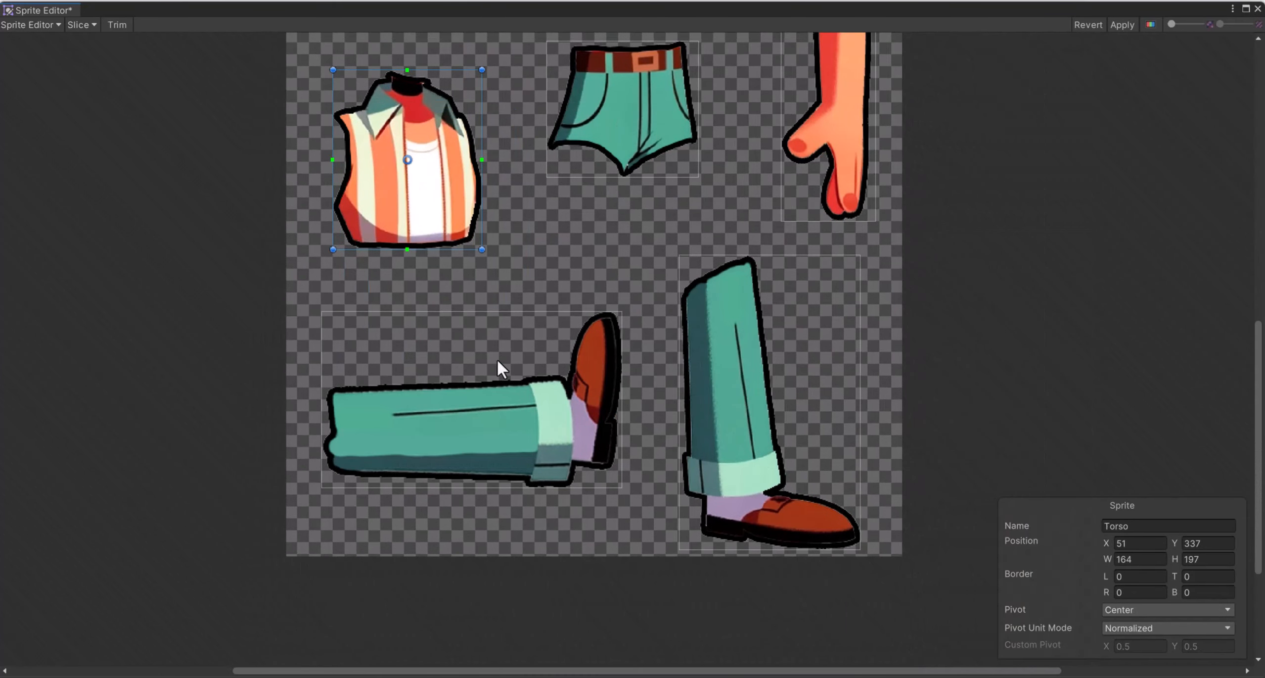
click(489, 437)
drag(473, 399, 326, 422)
click(734, 374)
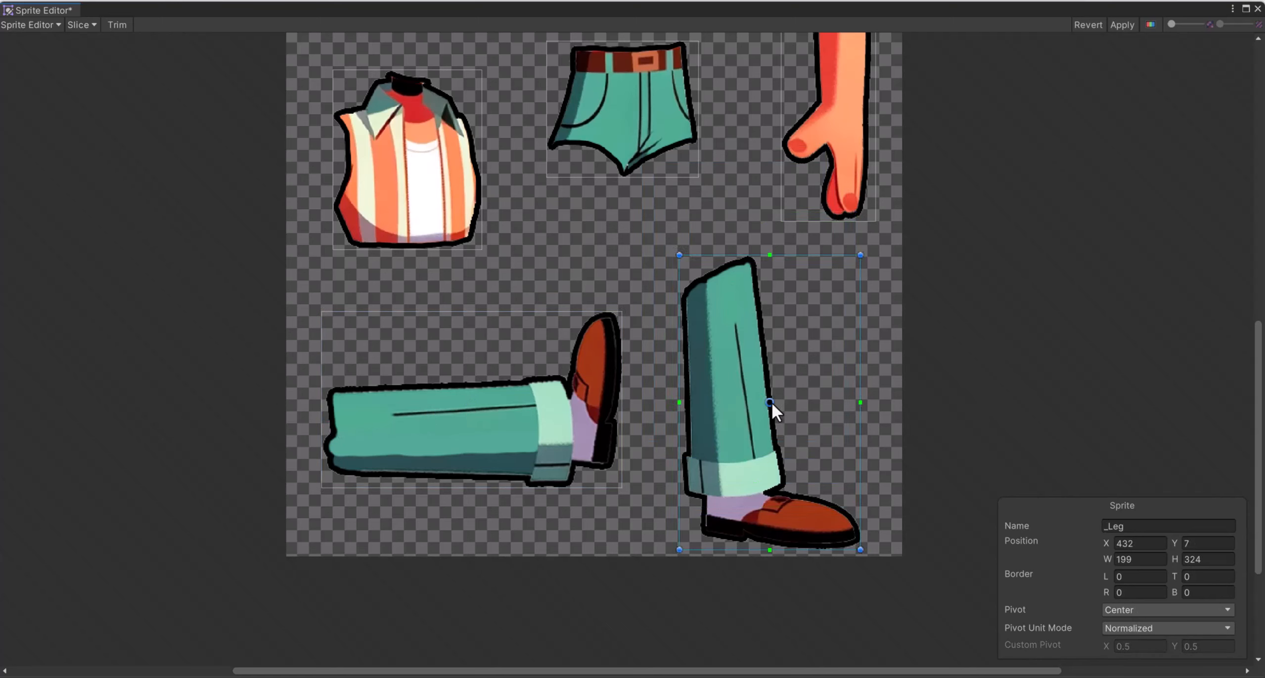
drag(770, 402, 744, 304)
- Move LArm's pivot to its shoulder at about X 0.57, Y 0.87, apply the pivot changes and close the Sprite Editor
middle_drag(742, 160, 656, 415)
click(743, 341)
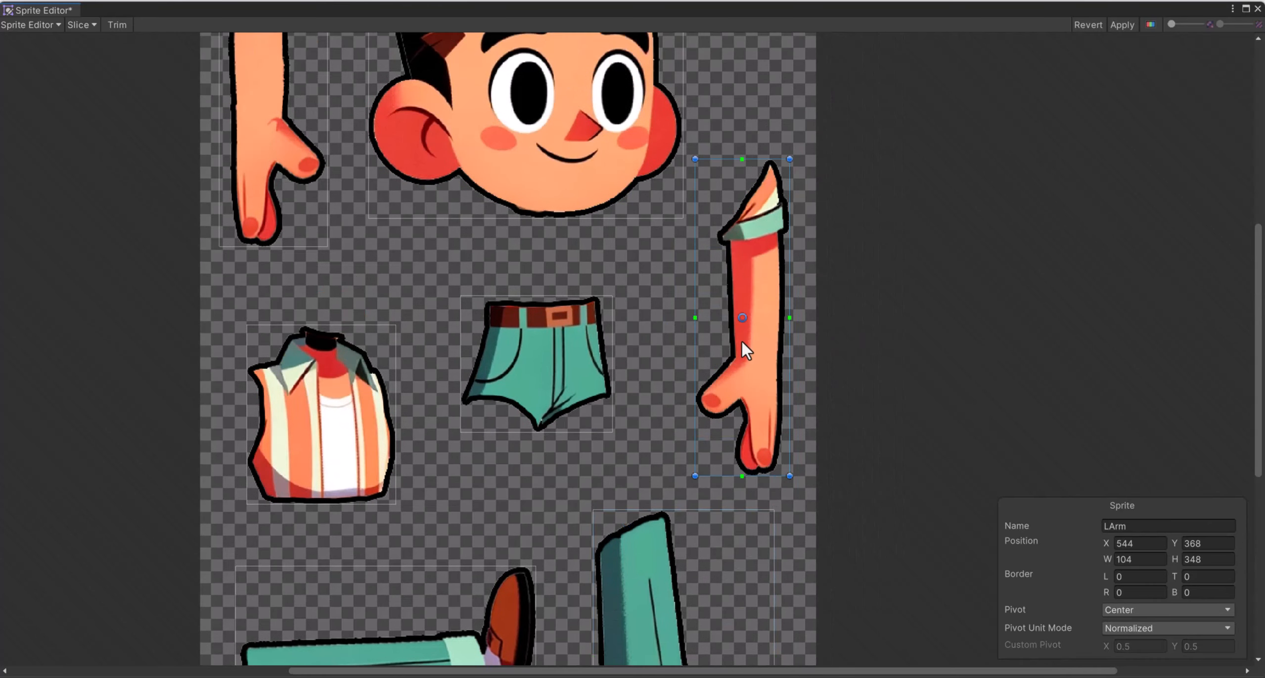
drag(739, 316, 748, 202)
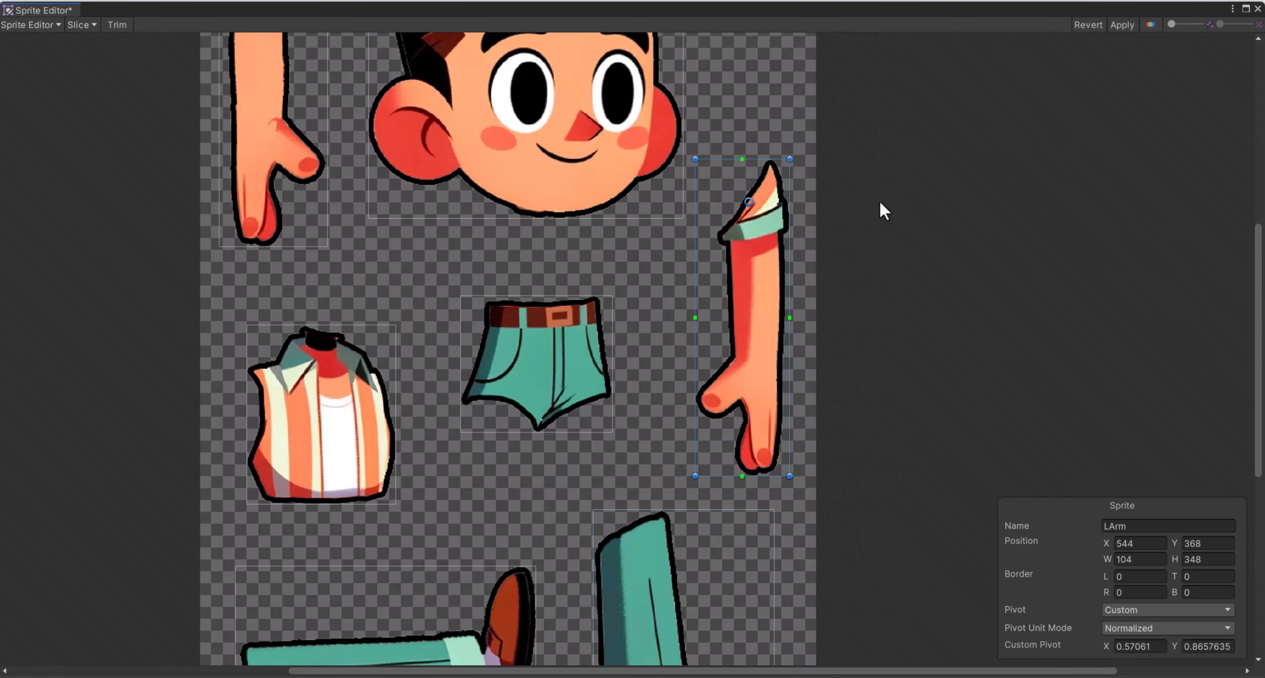
scroll(903, 196, down, 2)
click(1122, 25)
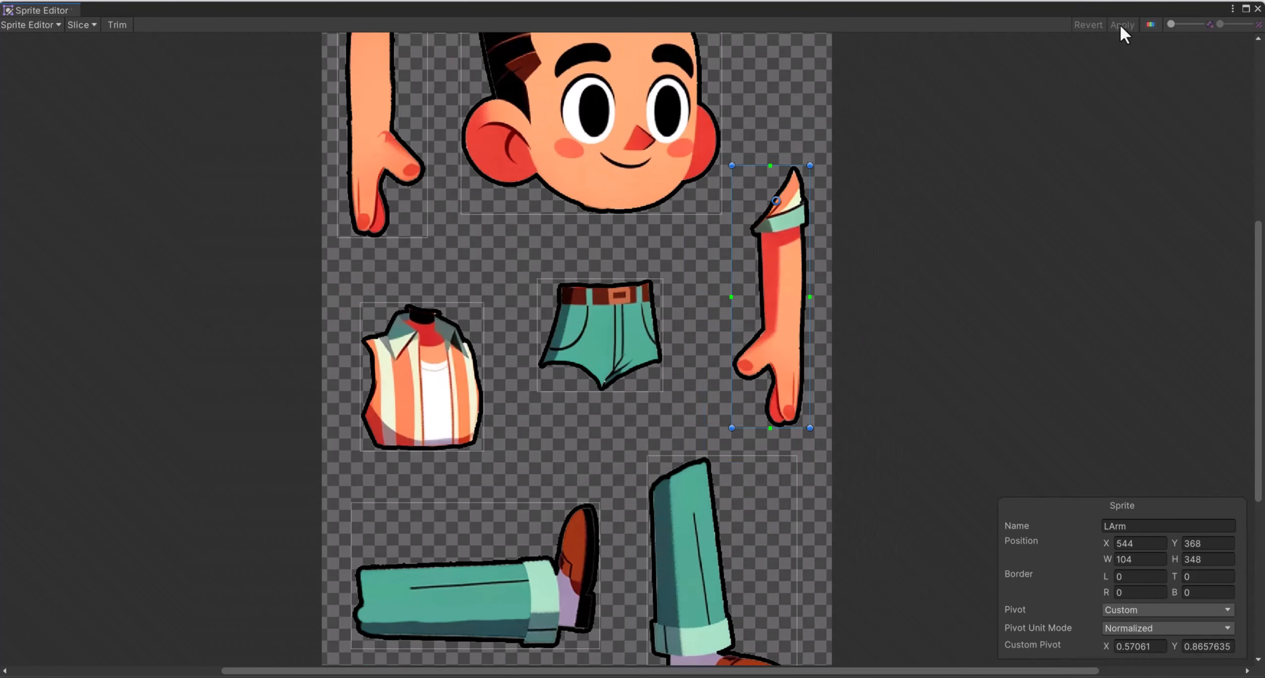
click(1258, 8)
- Reposition R_Arm at the torso's shoulder at about X -0.28, Y -2.47, rotated about -12.7 degrees
click(286, 329)
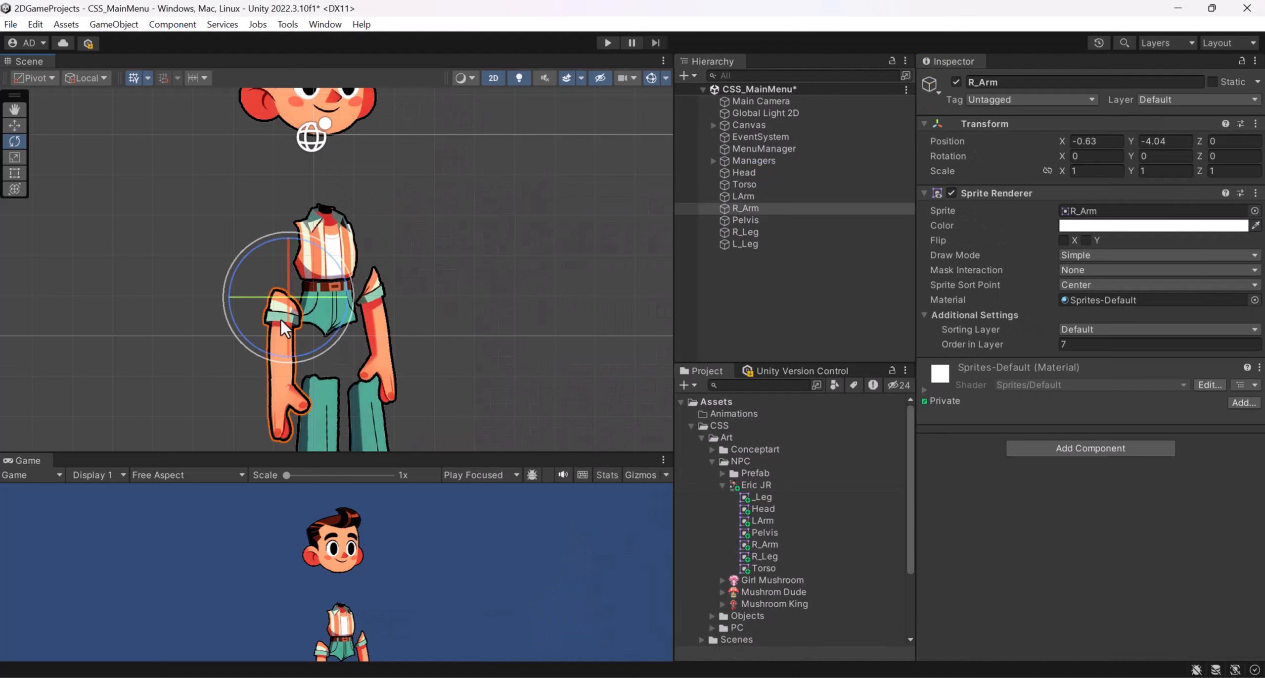
key(w)
drag(287, 293, 317, 248)
key(r)
key(e)
key(w)
scroll(321, 247, up, 1)
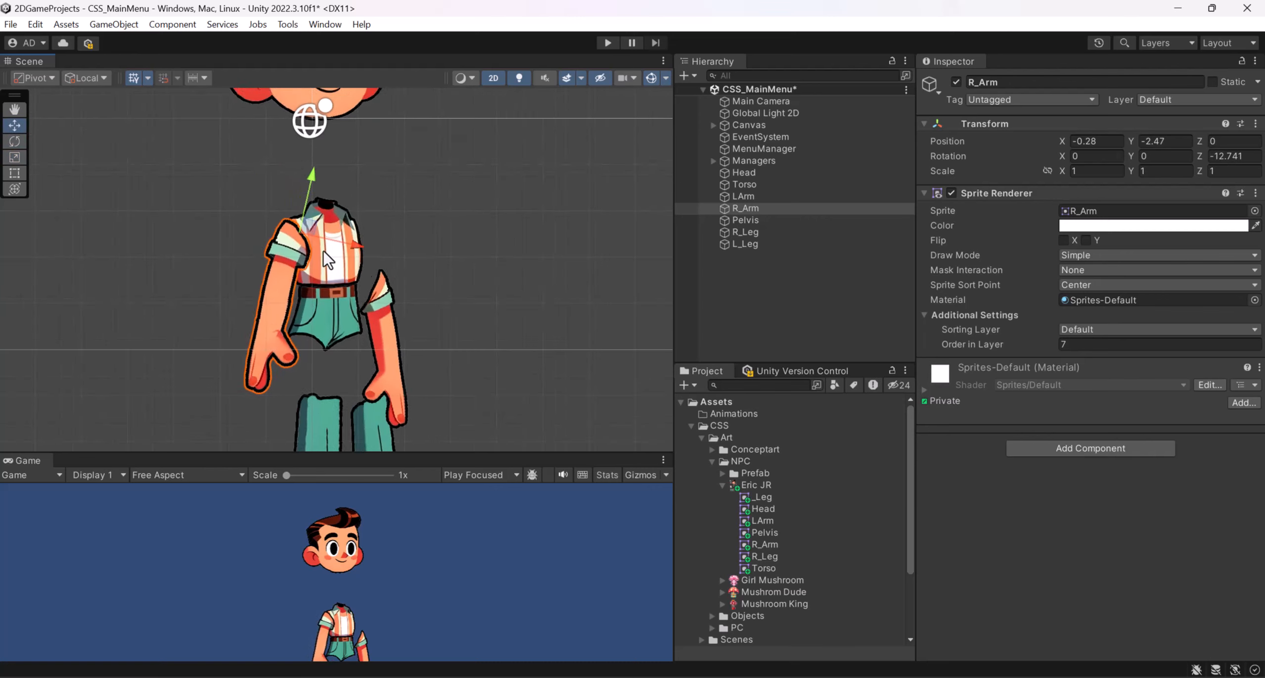
- Move LArm up to the torso's other shoulder at about X 0.94, Y -2.7, and adjust its rotation slightly
scroll(328, 259, up, 1)
click(401, 338)
click(384, 256)
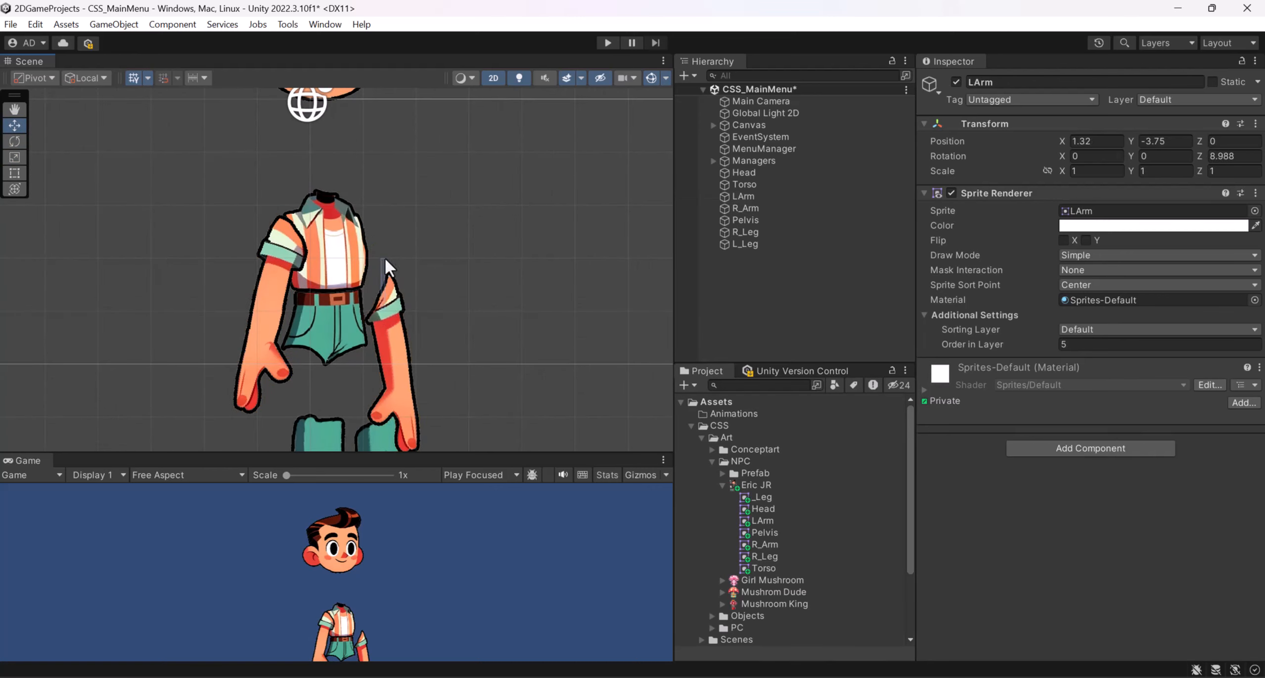
click(386, 297)
drag(384, 295, 361, 238)
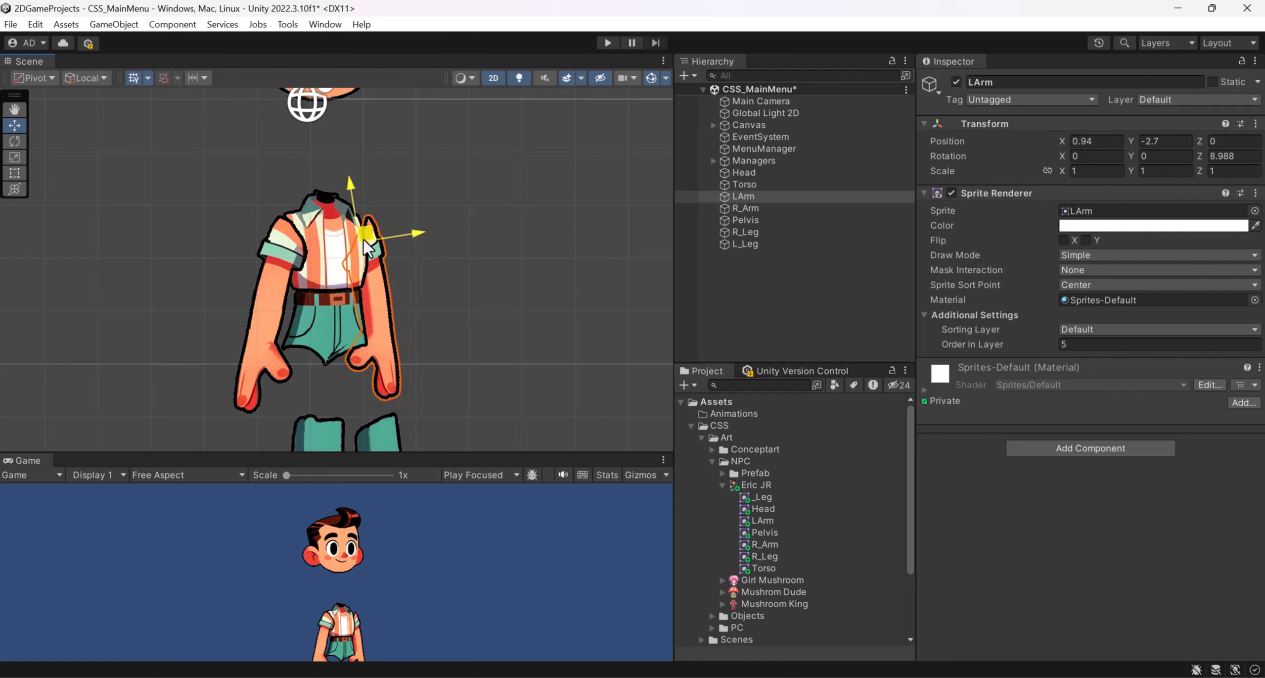
key(e)
mouse_move(405, 201)
mouse_down()
mouse_move(392, 162)
mouse_move(393, 193)
mouse_up()
key(w)
drag(365, 238, 363, 241)
- Move R_Leg to about X -0.04, Y -4.68 and L_Leg to about X 0.6, Y -4.72, under the pelvis
middle_drag(347, 376, 402, 217)
scroll(400, 223, down, 2)
click(391, 335)
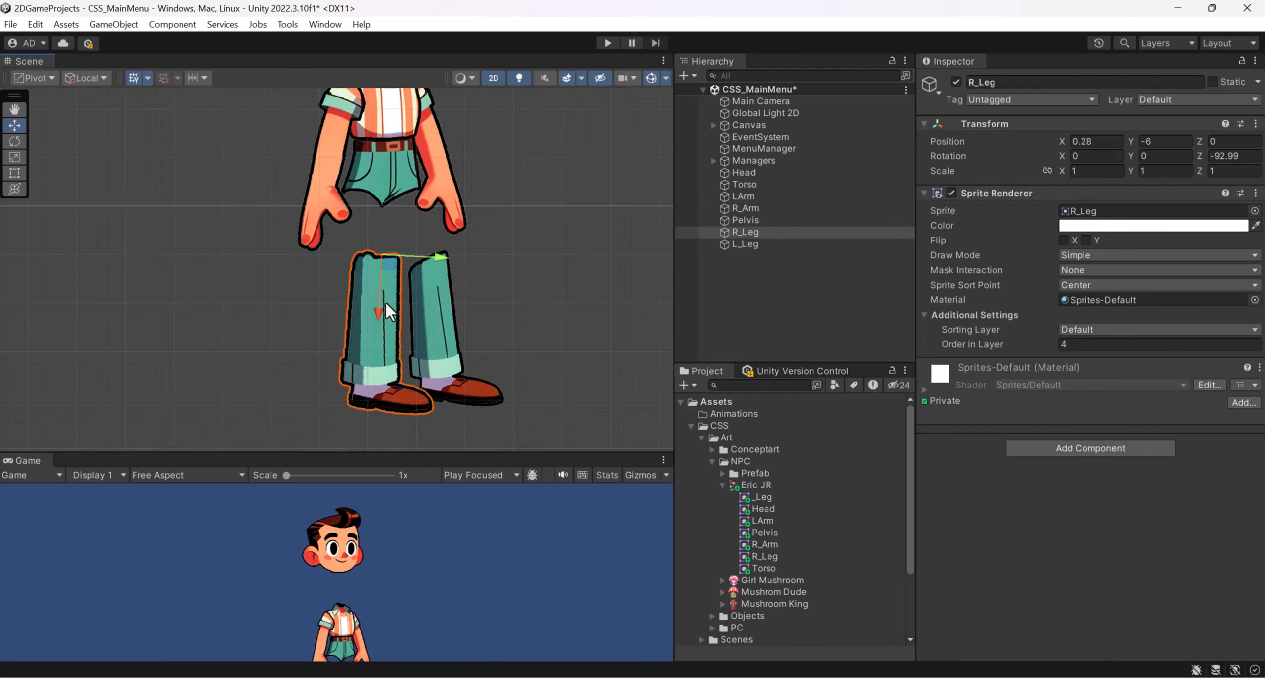
drag(395, 264, 374, 200)
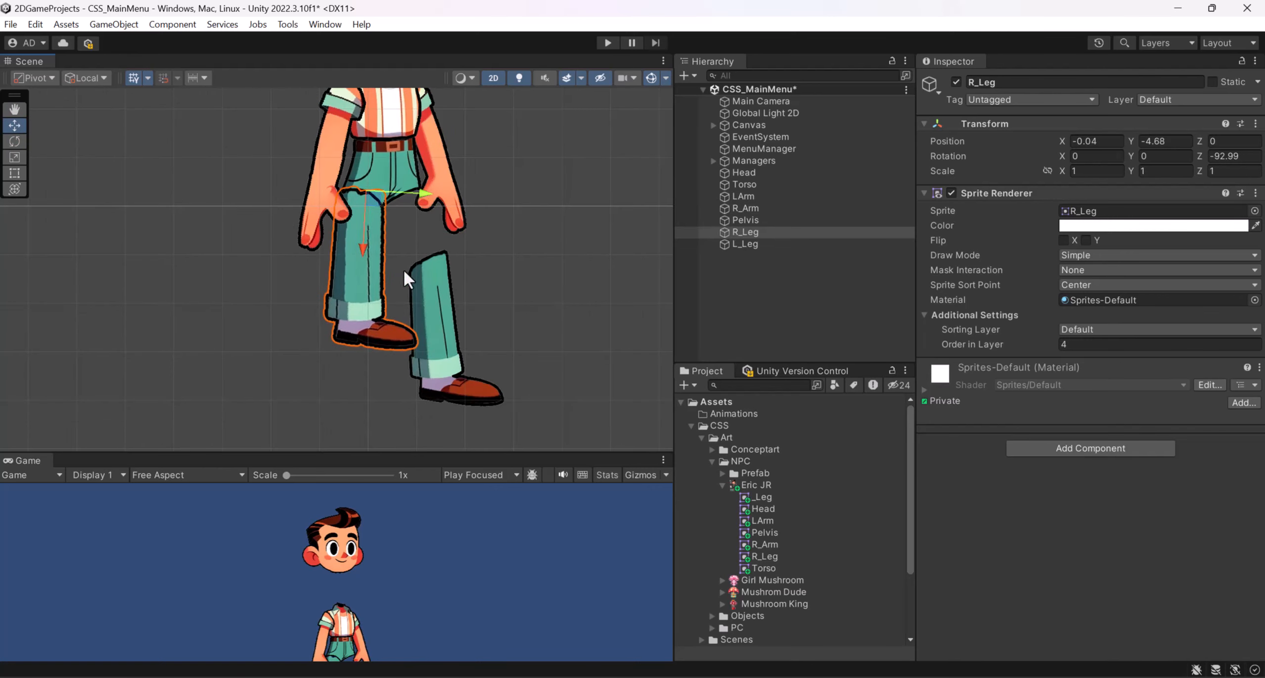
click(430, 286)
drag(431, 254, 403, 192)
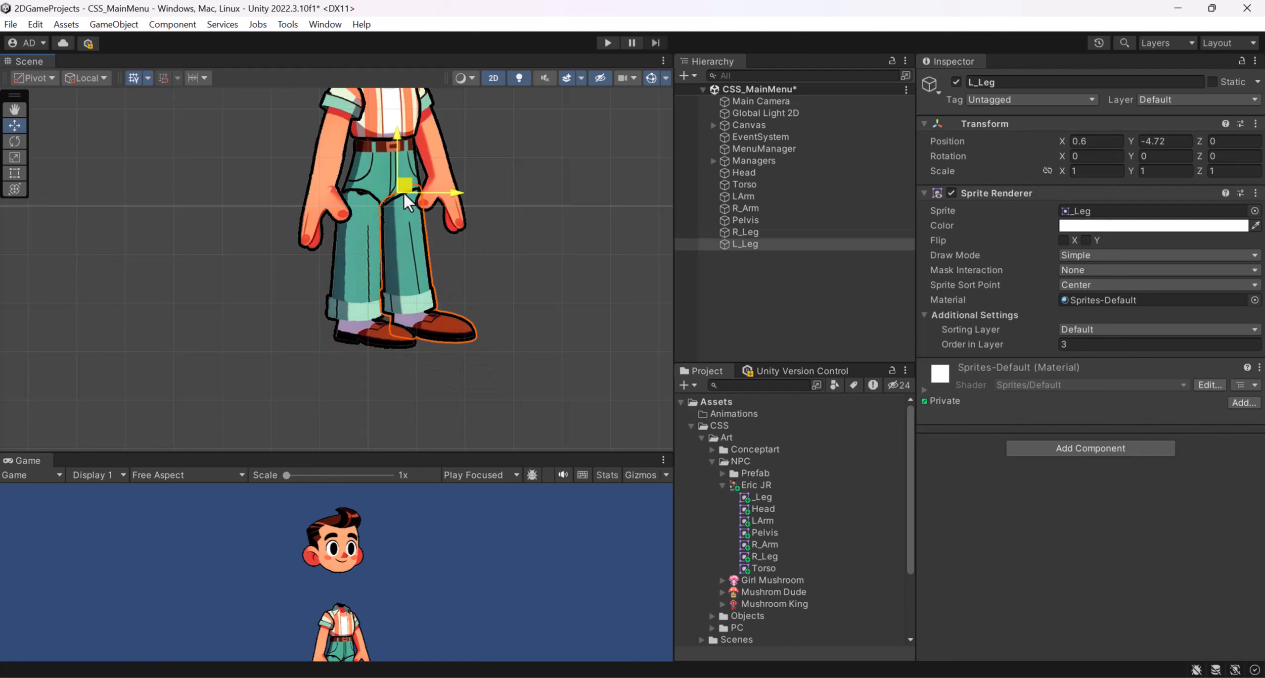
- Move the Head down onto the torso's neck at about X 0.31, Y -1.71
middle_drag(403, 191, 361, 384)
click(384, 208)
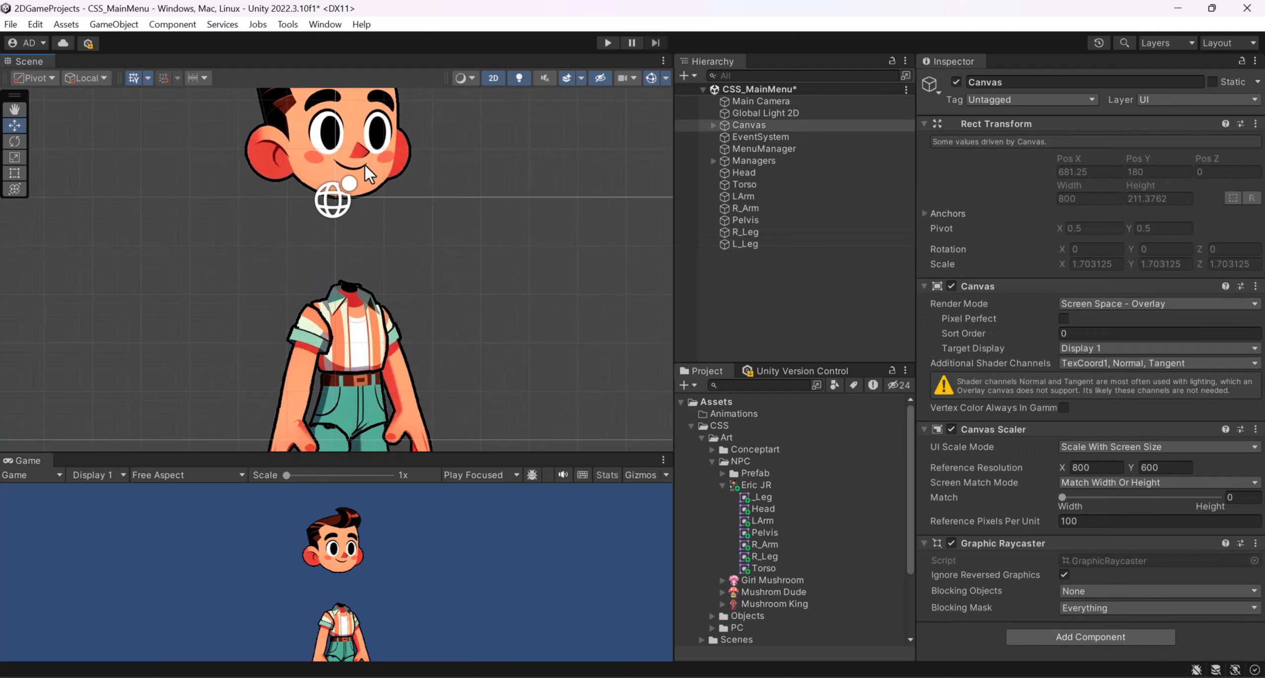
click(370, 176)
drag(335, 192, 354, 279)
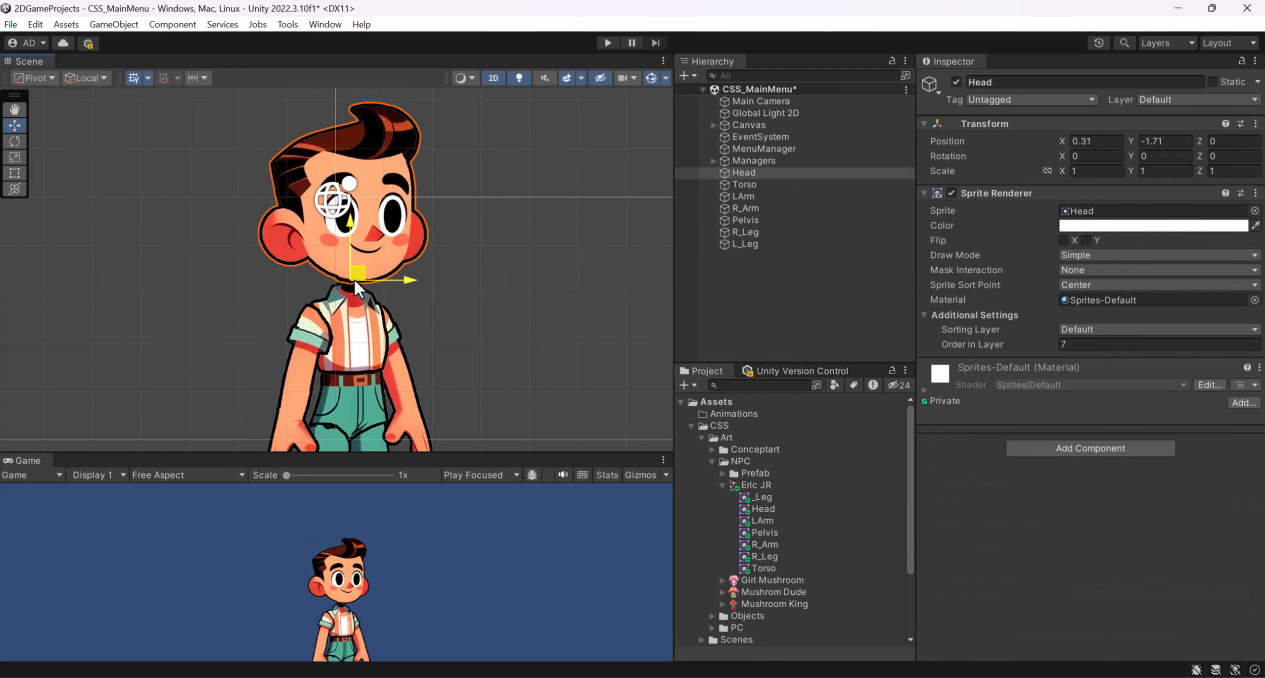
key(e)
mouse_move(389, 236)
mouse_down()
mouse_move(395, 255)
mouse_move(392, 242)
mouse_up()
key(ctrl+z)
- Rotate R_Leg to about -95.9 degrees and place it at about X 0.01, Y -4.64
scroll(487, 284, down, 5)
middle_drag(466, 370, 446, 288)
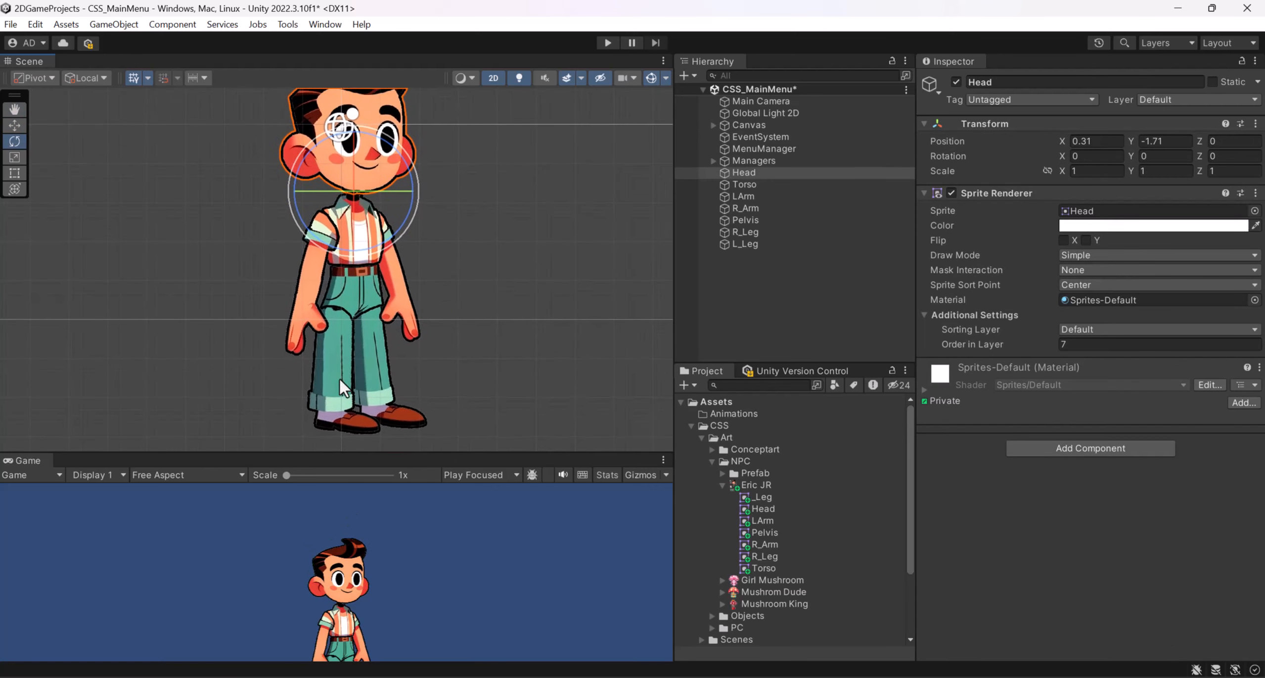
click(375, 313)
drag(388, 279, 343, 314)
key(w)
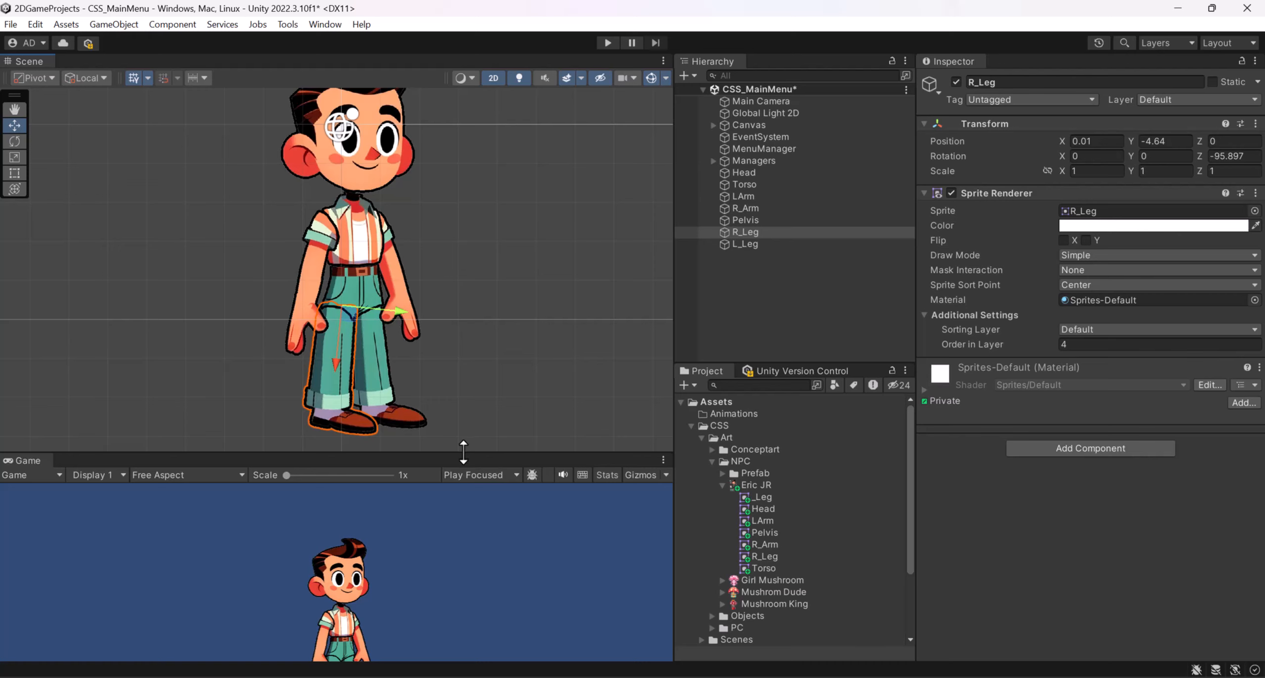
- Enlarge the Game view and set its aspect ratio to 16:9
drag(463, 452, 465, 370)
click(176, 391)
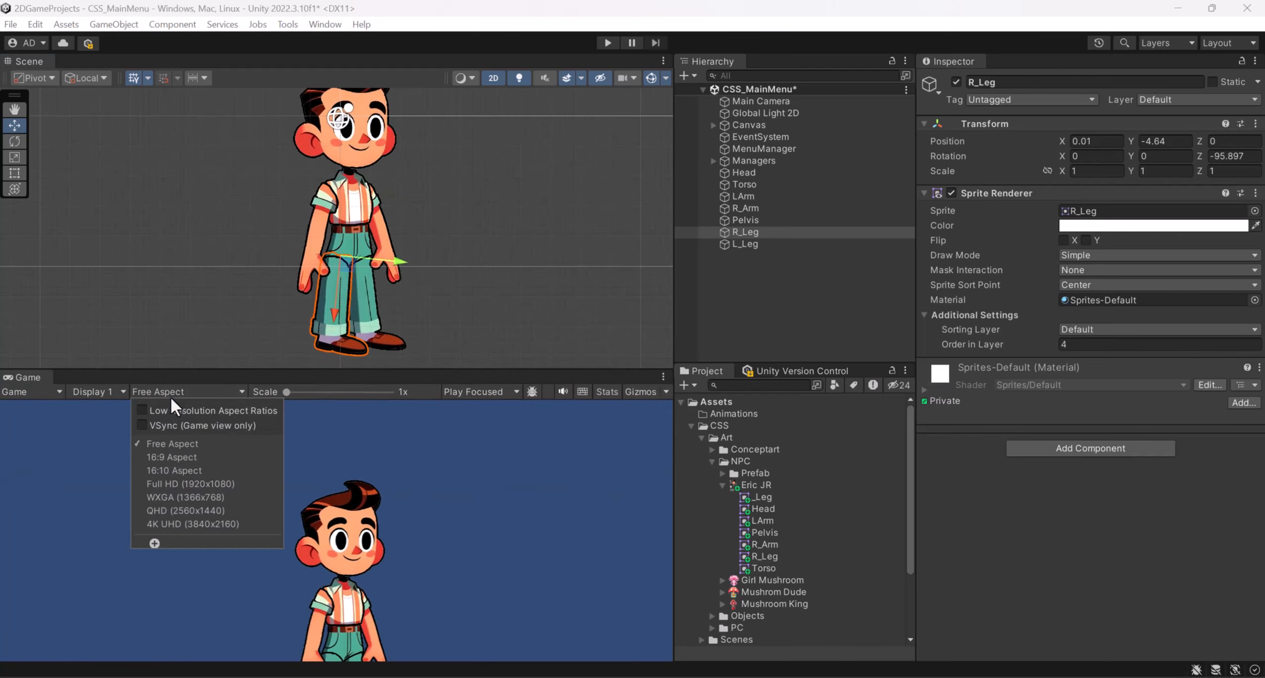
click(174, 457)
- Set the Main Camera's orthographic size to about 6.26 and lower it to about Y -3.14 to frame the whole character
click(786, 101)
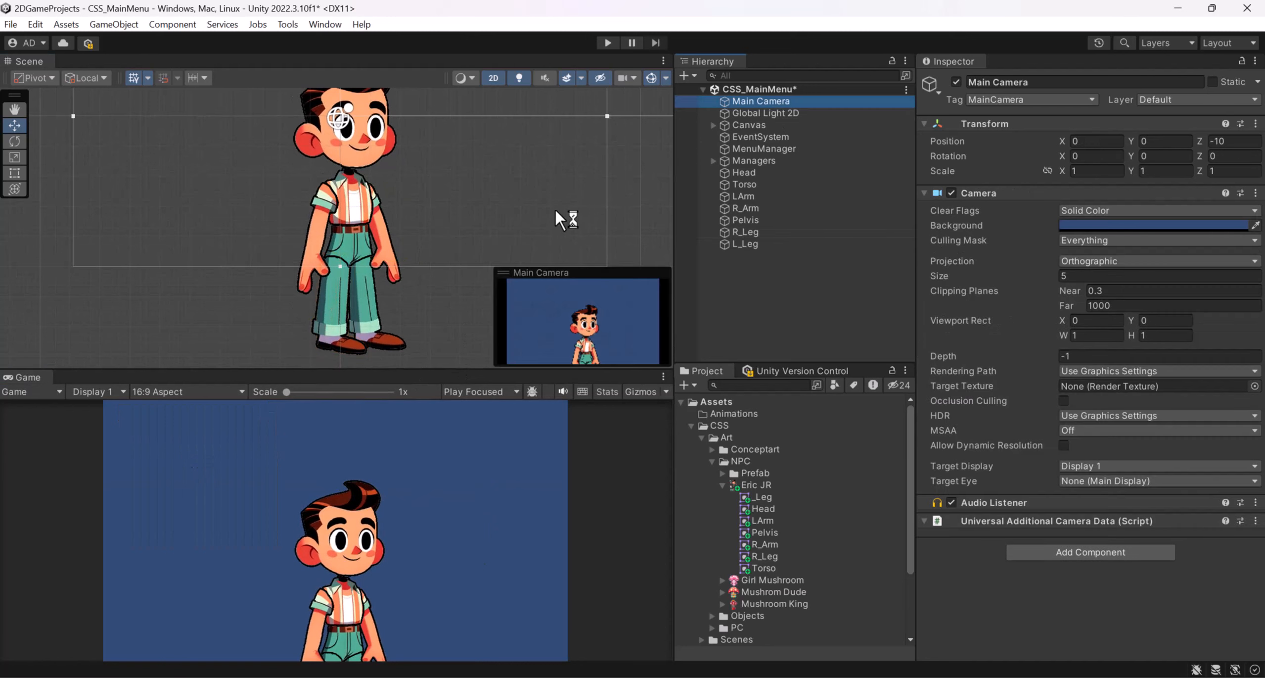
drag(998, 274, 1028, 287)
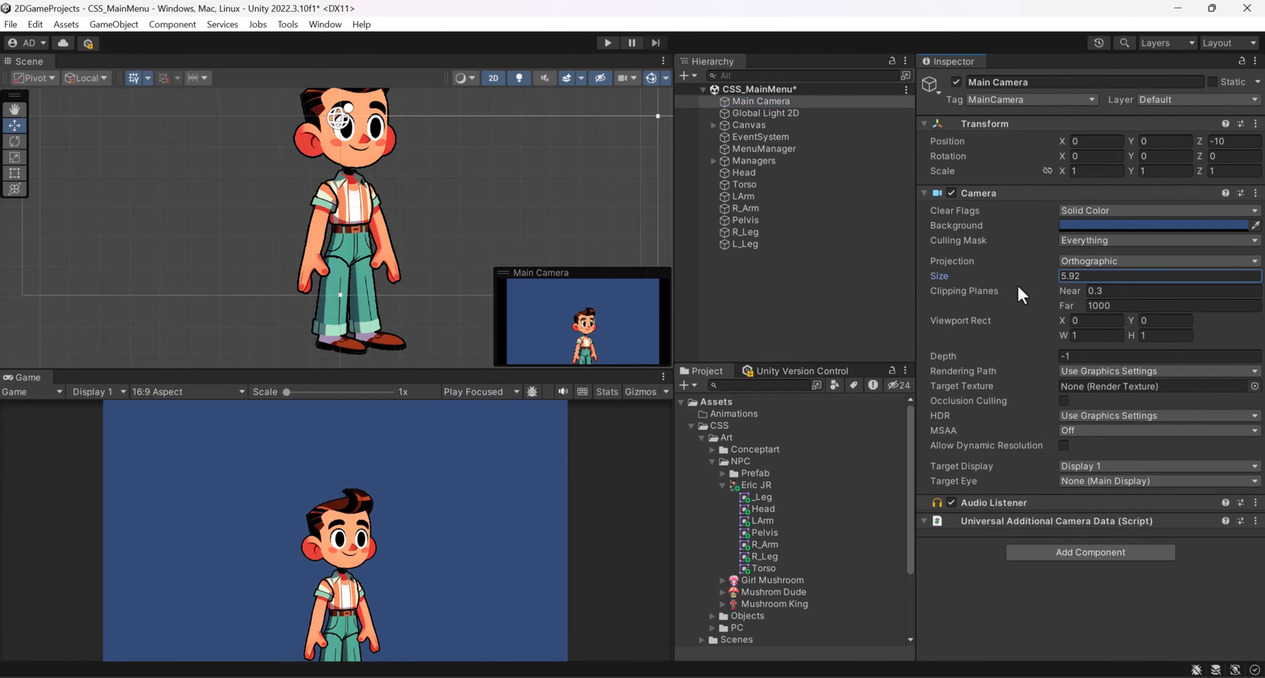
scroll(426, 209, down, 2)
drag(372, 115, 376, 171)
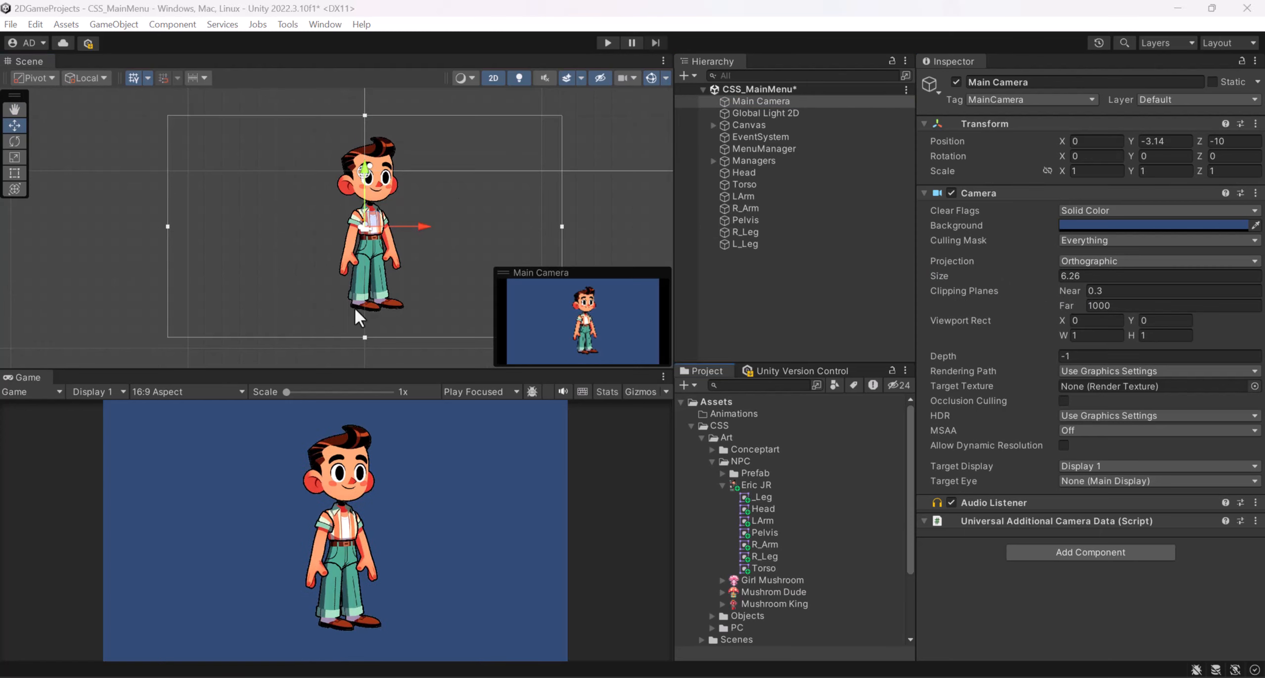
scroll(426, 188, up, 5)
click(752, 173)
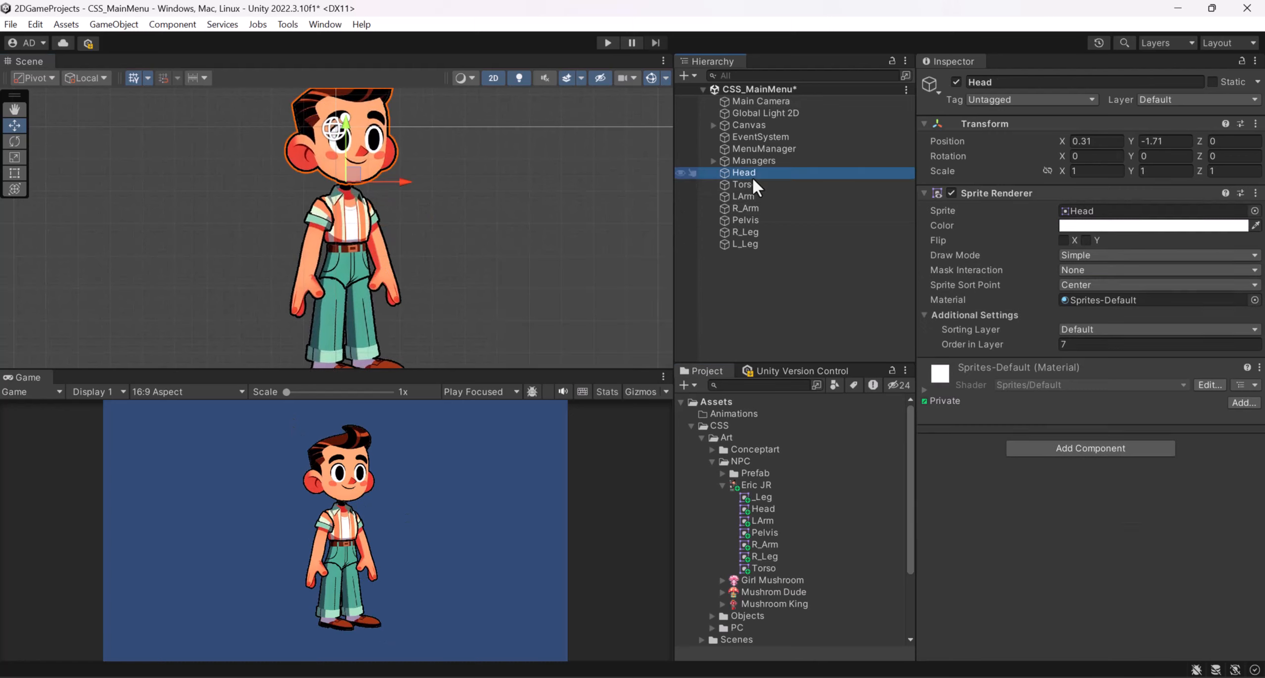
click(749, 184)
click(747, 196)
click(745, 208)
click(746, 220)
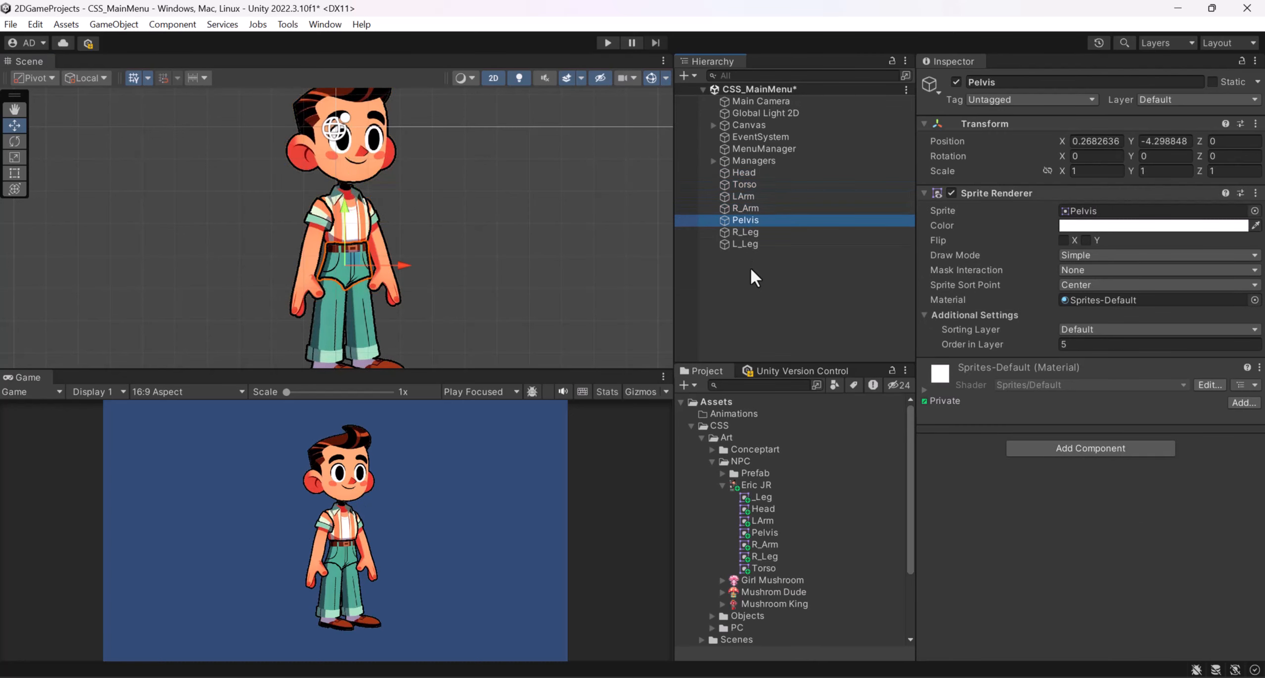
- Create an empty object named EJ_Container and place it on the torso at about X 0.32, Y -3.05
right_click(751, 270)
click(816, 459)
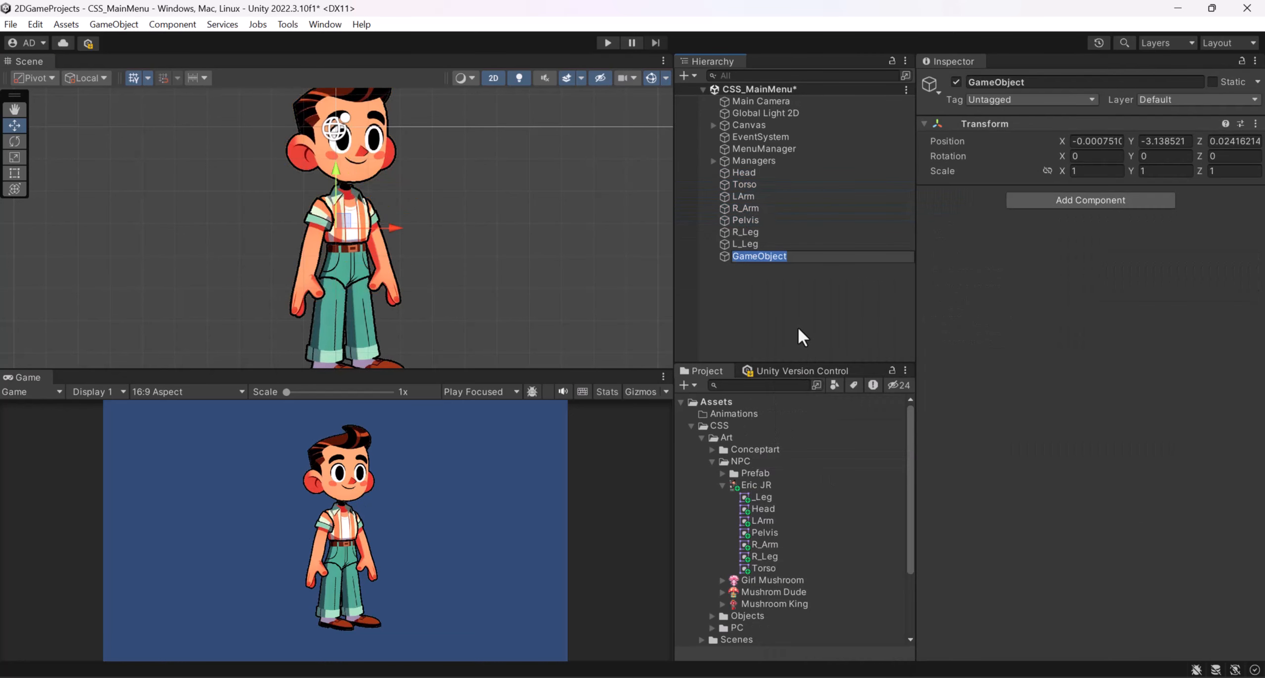
text(E)
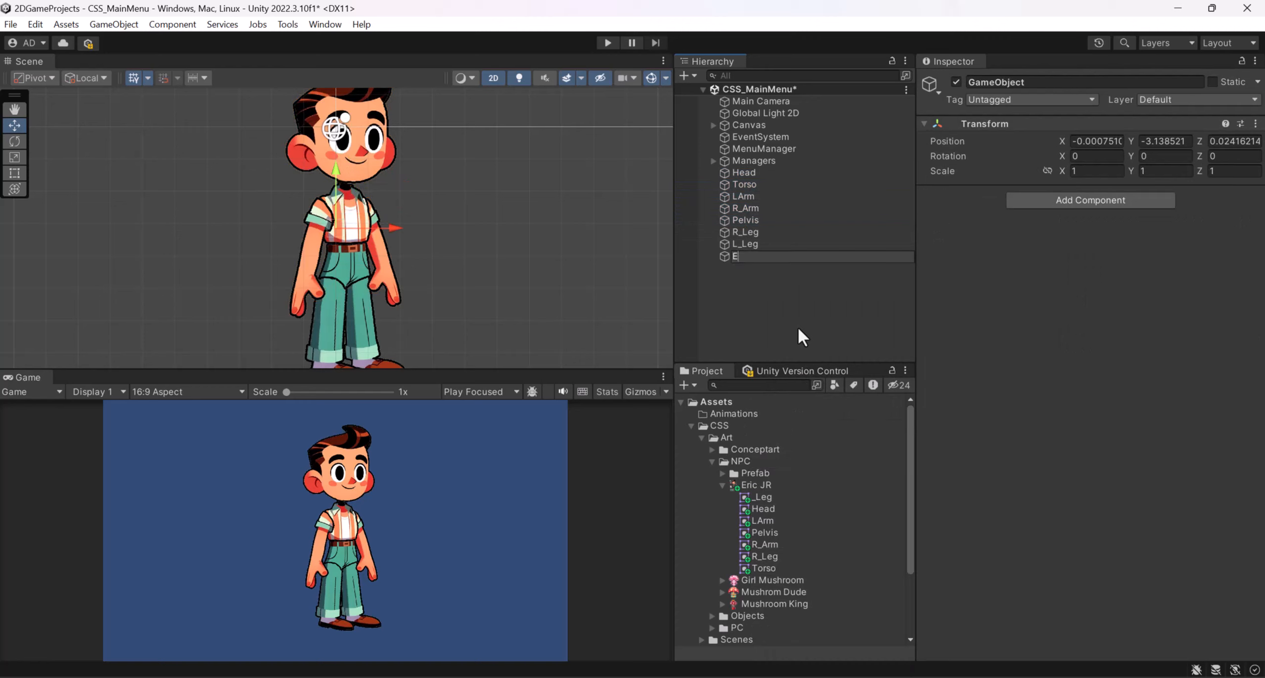
text(J_Container)
key(Return)
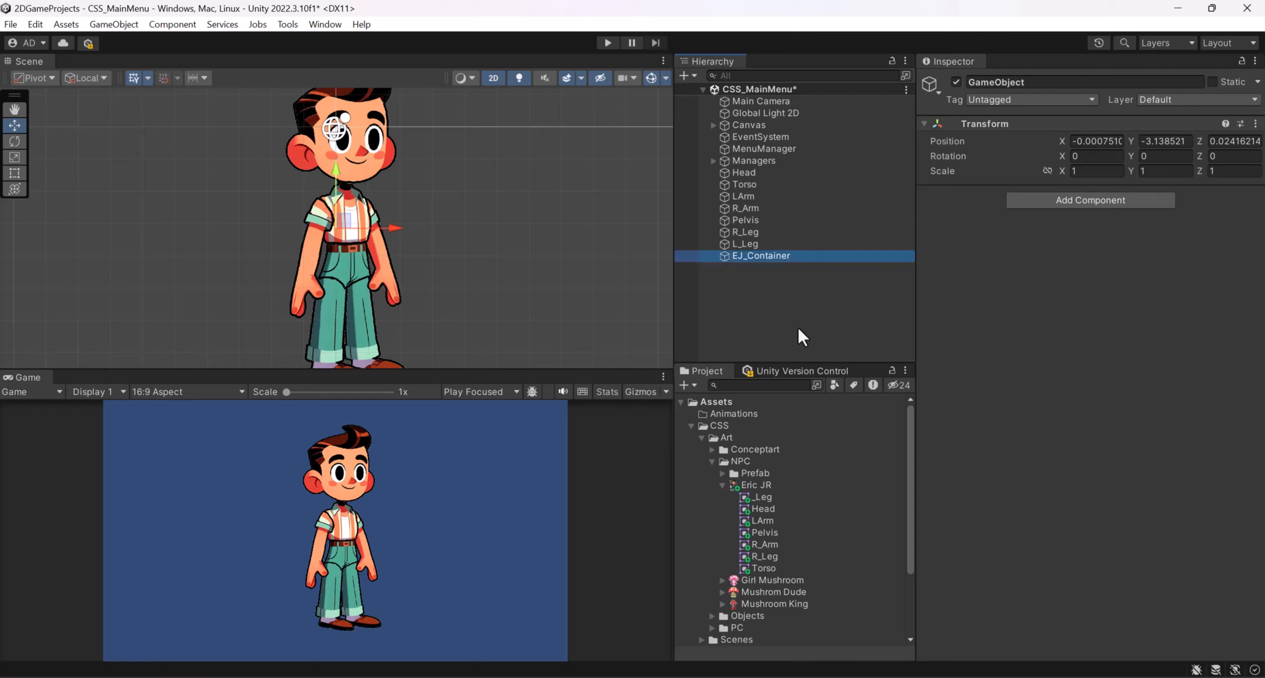
drag(345, 221, 354, 218)
- Make all seven body parts, from Head to L_Leg, children of EJ_Container and select the container
click(774, 243)
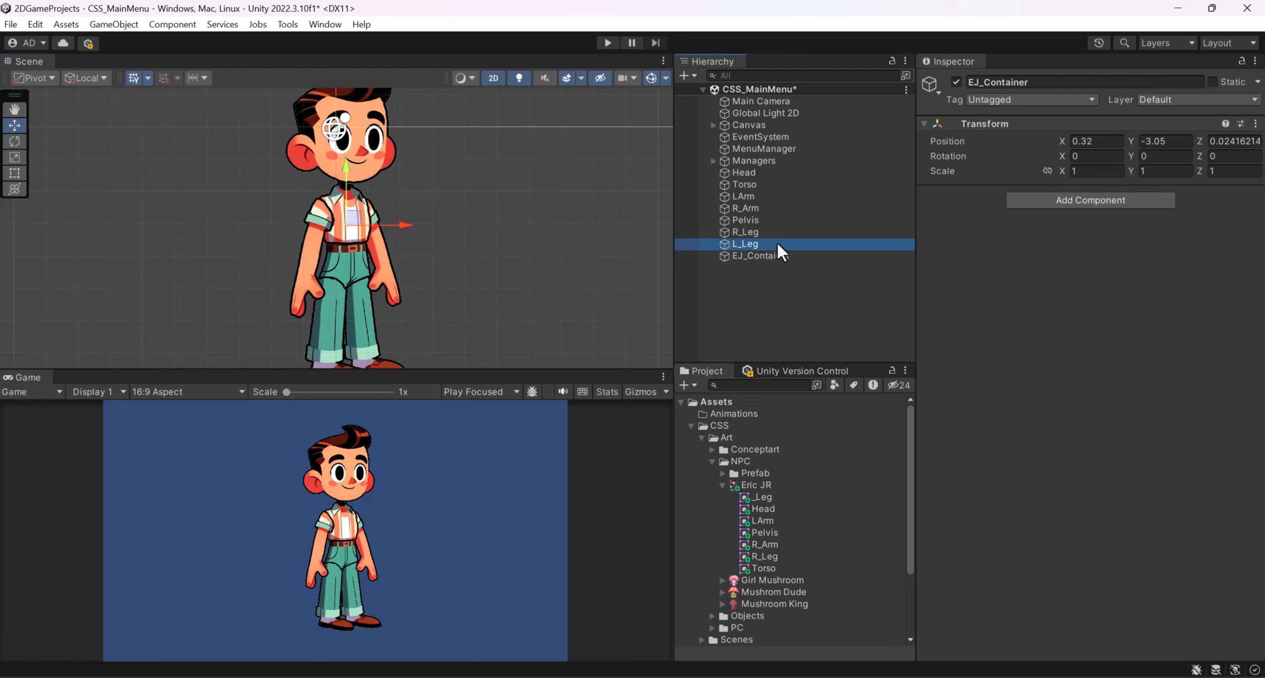
shift+click(766, 168)
drag(751, 216, 772, 263)
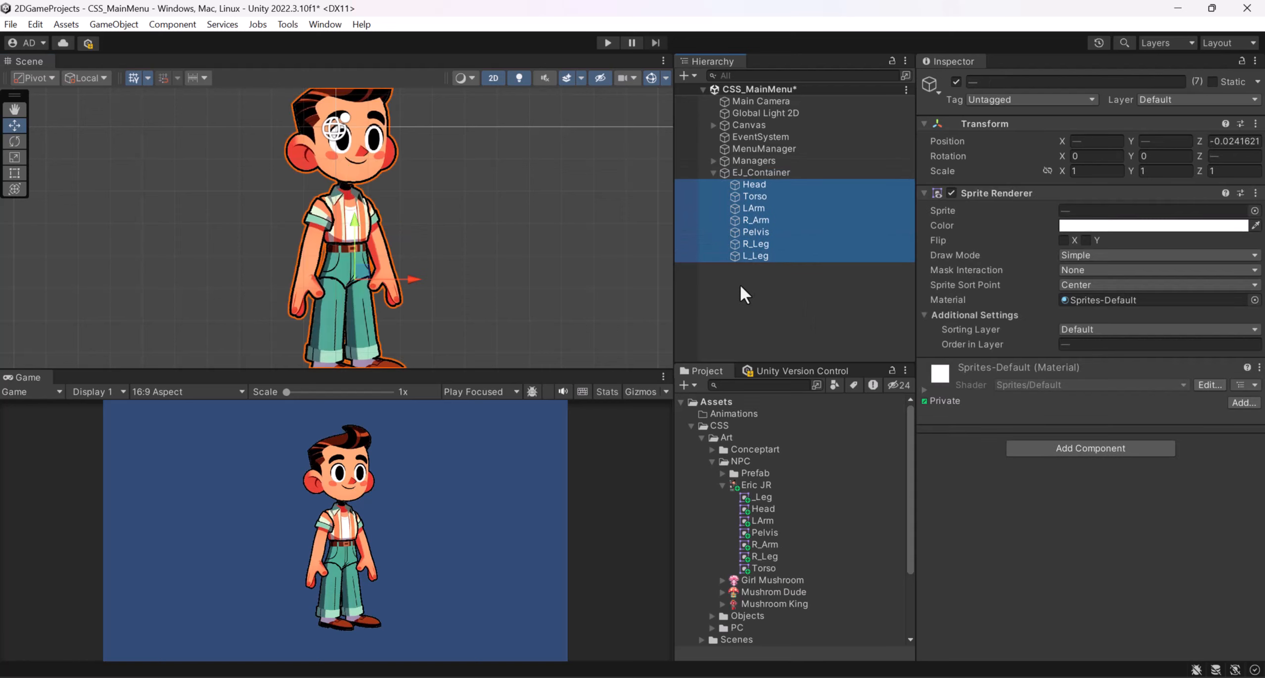
click(757, 172)
mouse_move(366, 229)
mouse_down()
mouse_move(338, 203)
mouse_move(364, 223)
mouse_up()
scroll(377, 231, down, 3)
scroll(354, 230, down, 2)
mouse_move(354, 230)
middle_down()
mouse_move(297, 273)
mouse_move(352, 228)
middle_up()
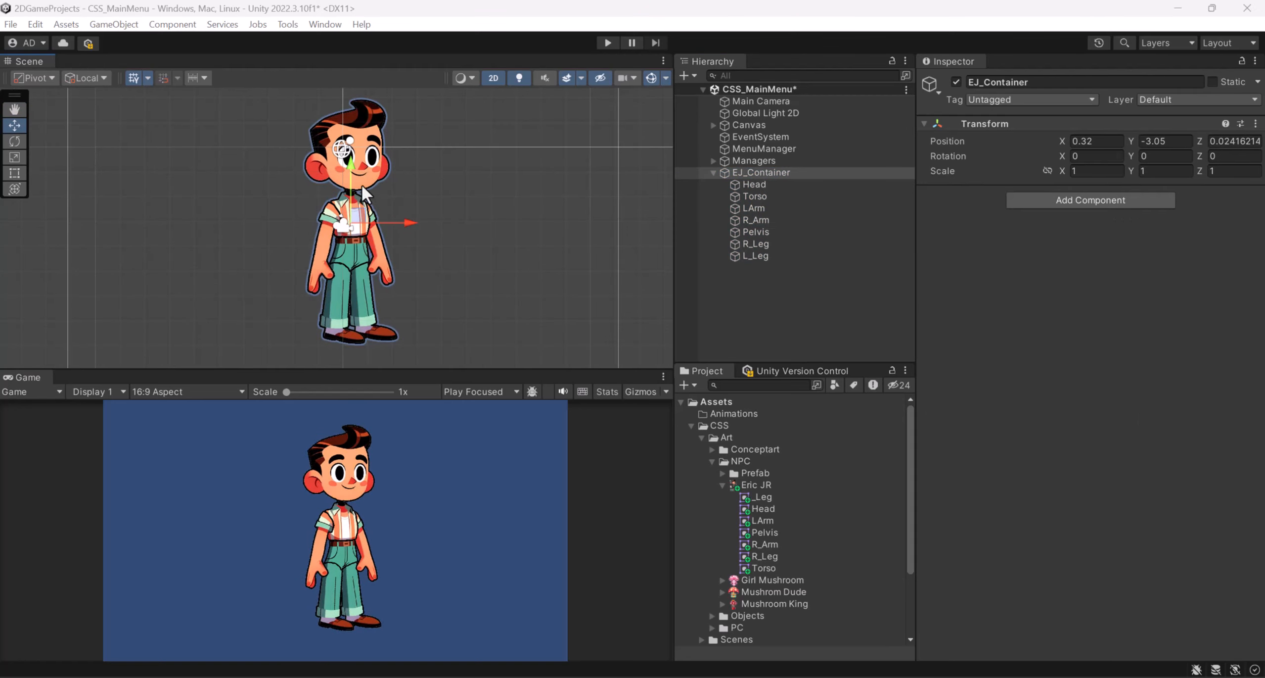
- Try rotating the Torso by about -6.69 degrees to test its movement separately from the arms
click(754, 196)
scroll(369, 207, up, 5)
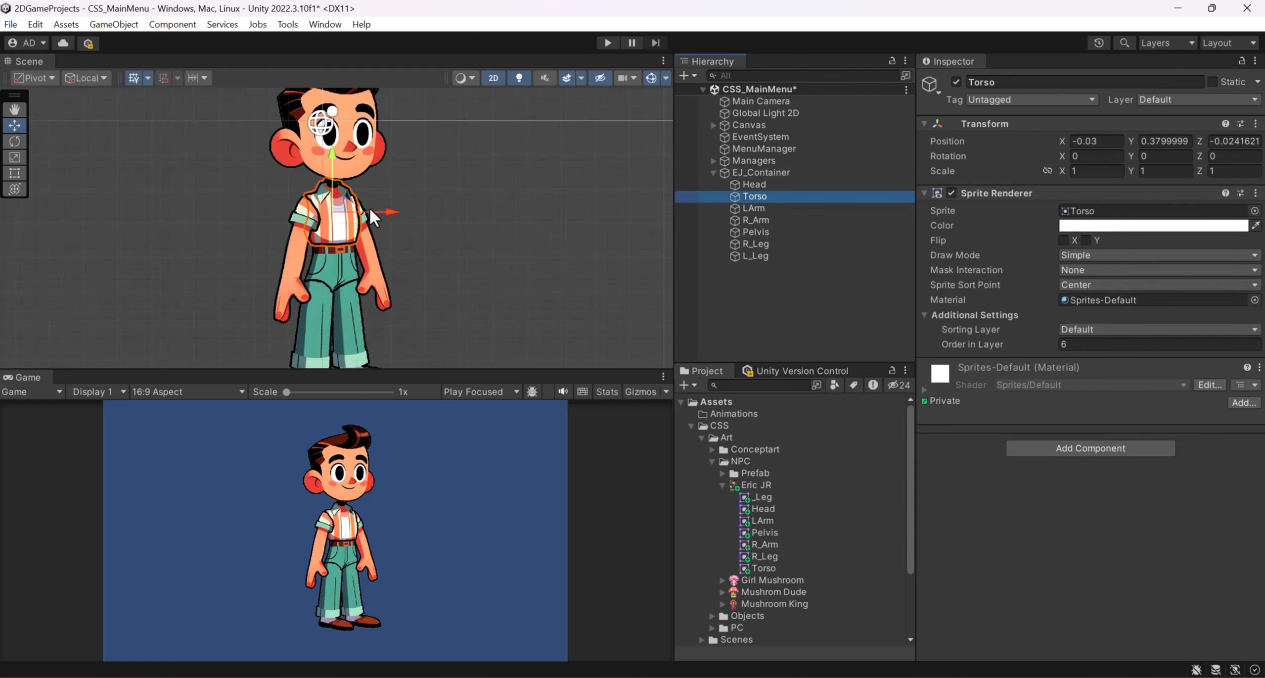
key(e)
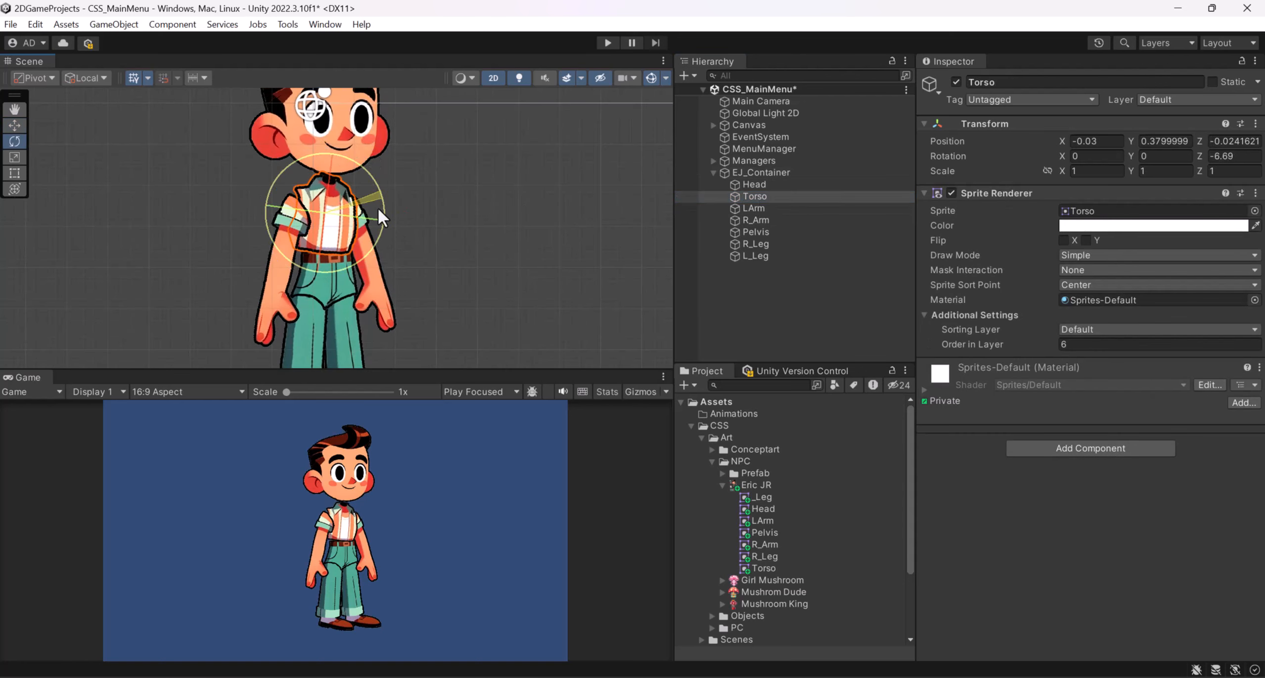
- Make LArm and R_Arm children of the Torso inside EJ_Container
click(774, 205)
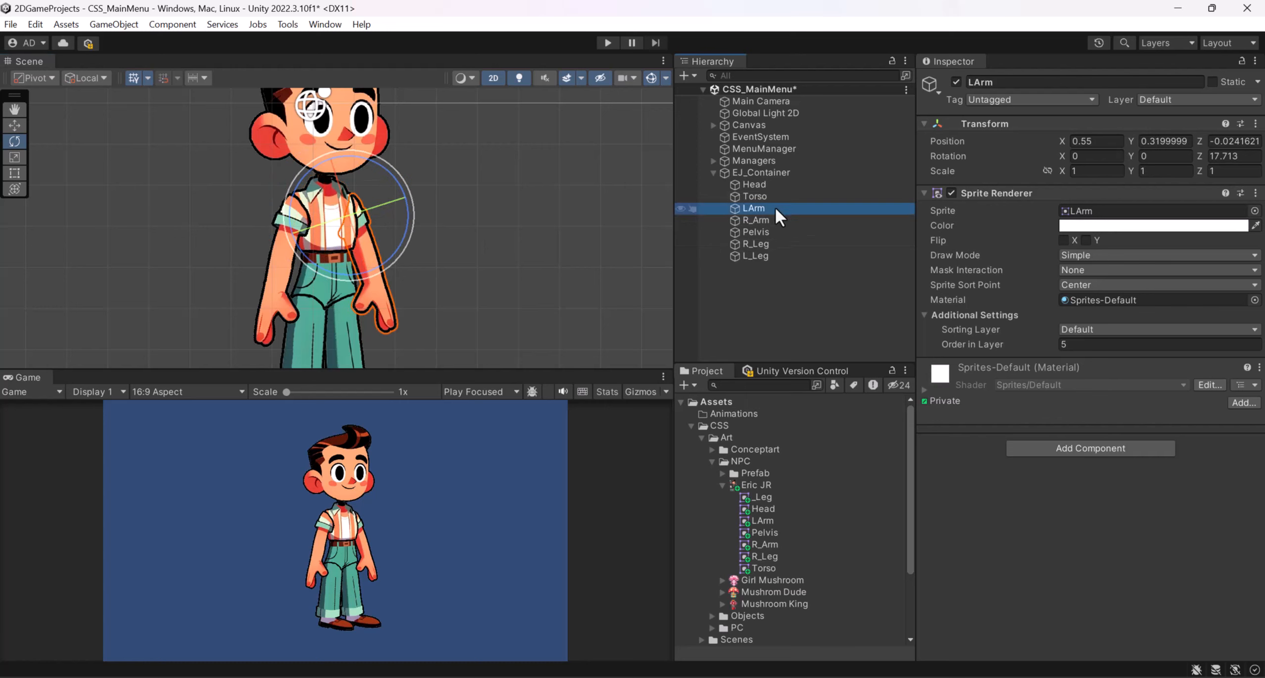
shift+click(780, 221)
drag(781, 221, 772, 200)
- Check the Pelvis and R_Leg pivots, and test-rotate the Torso with its arms before undoing the rotation
click(766, 231)
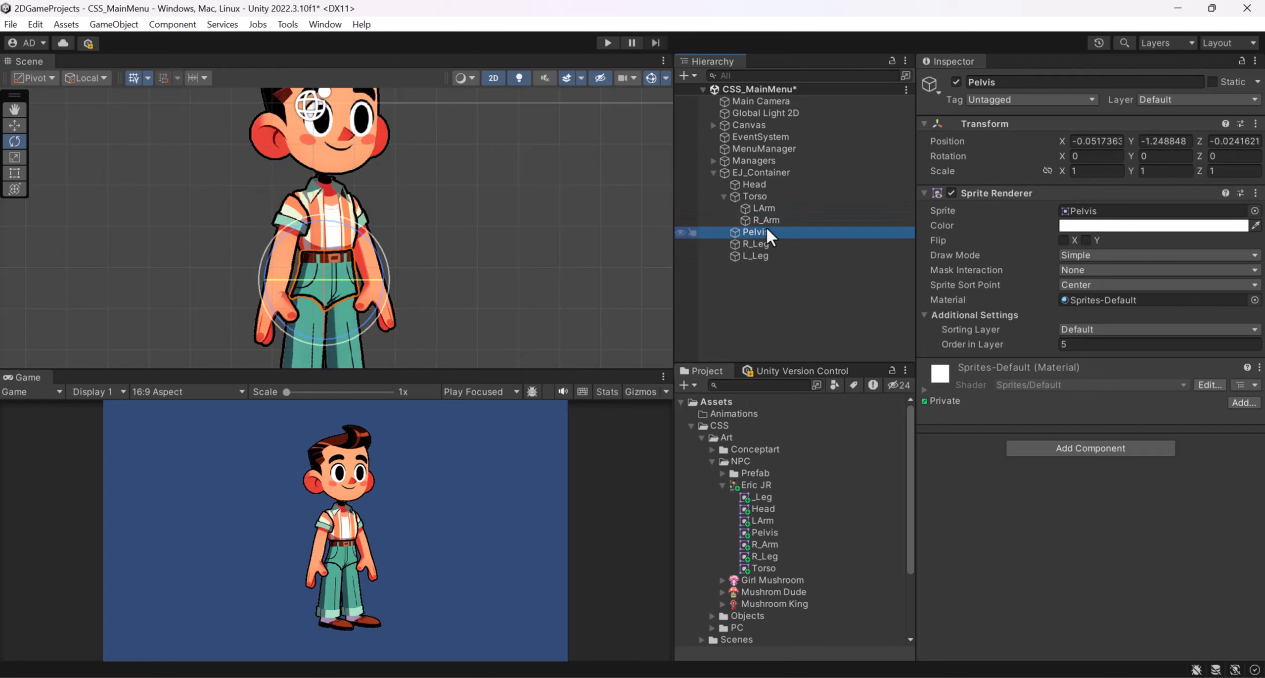
middle_drag(475, 272, 513, 240)
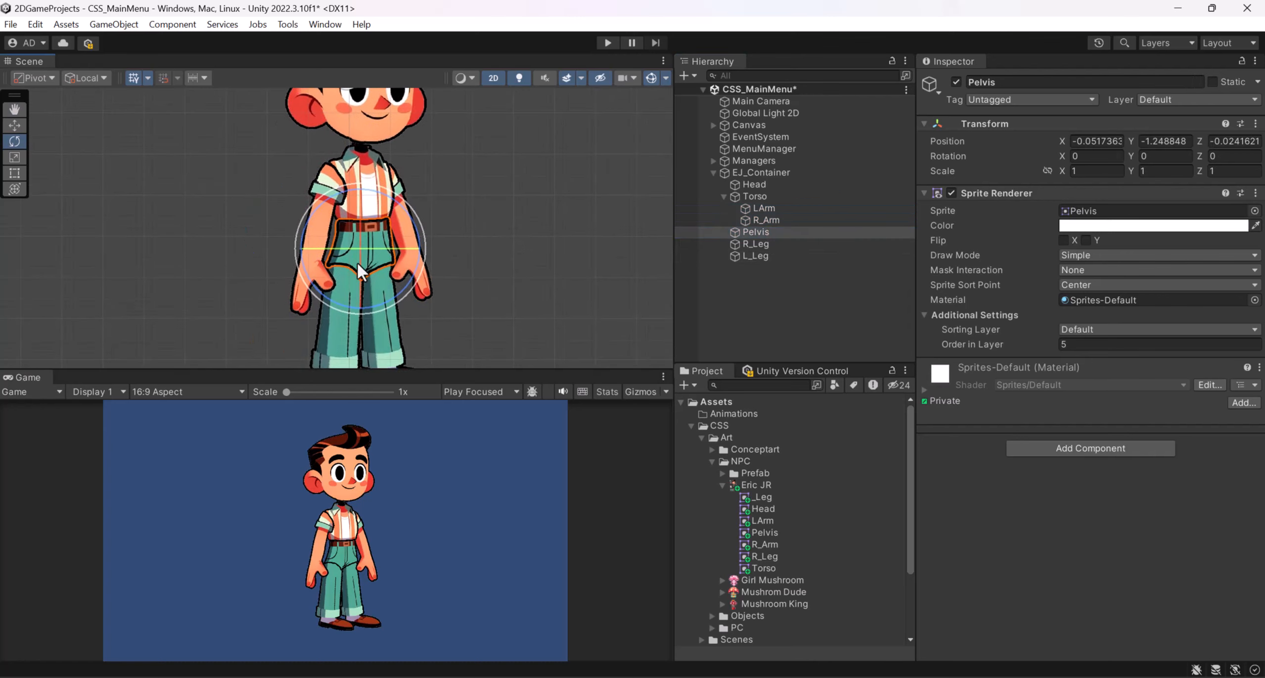
click(758, 244)
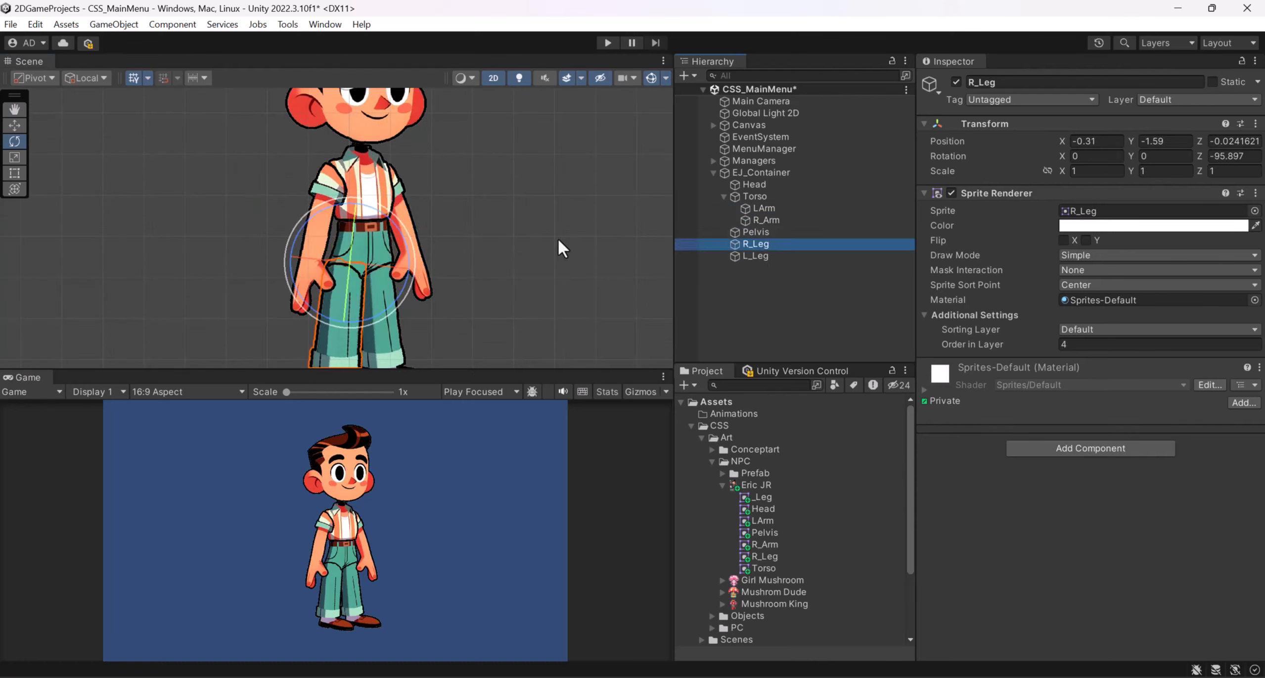
click(806, 196)
mouse_move(422, 165)
mouse_down()
mouse_move(415, 142)
mouse_move(402, 163)
mouse_up()
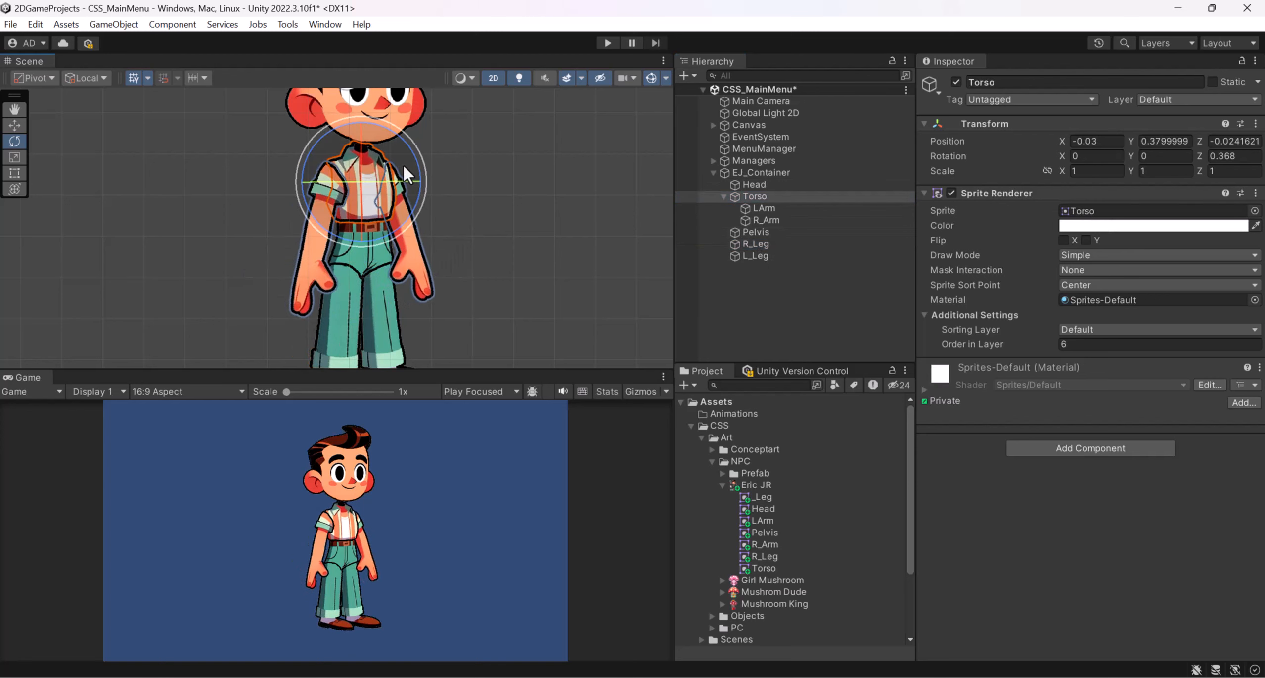
key(ctrl+z)
scroll(427, 236, down, 5)
middle_drag(493, 184, 406, 206)
scroll(418, 225, down, 2)
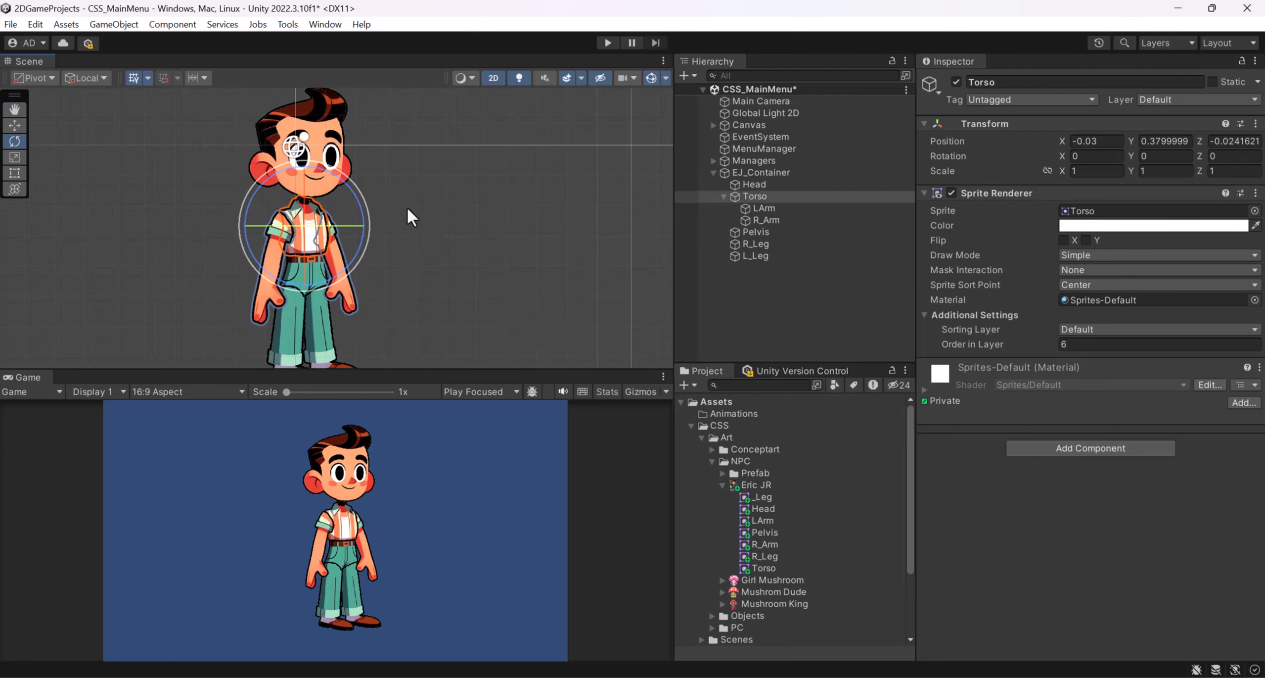
- Create a folder named EJ inside the NPC folder and move the Eric JR asset into it
click(723, 486)
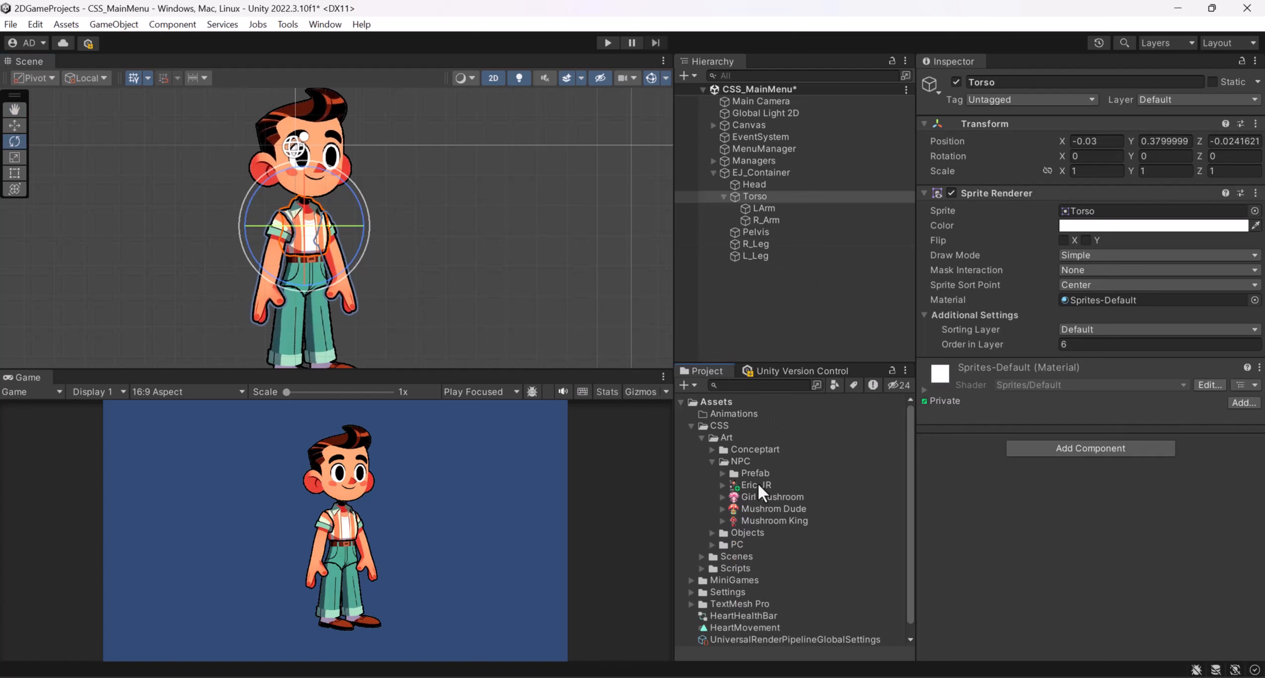
right_click(756, 461)
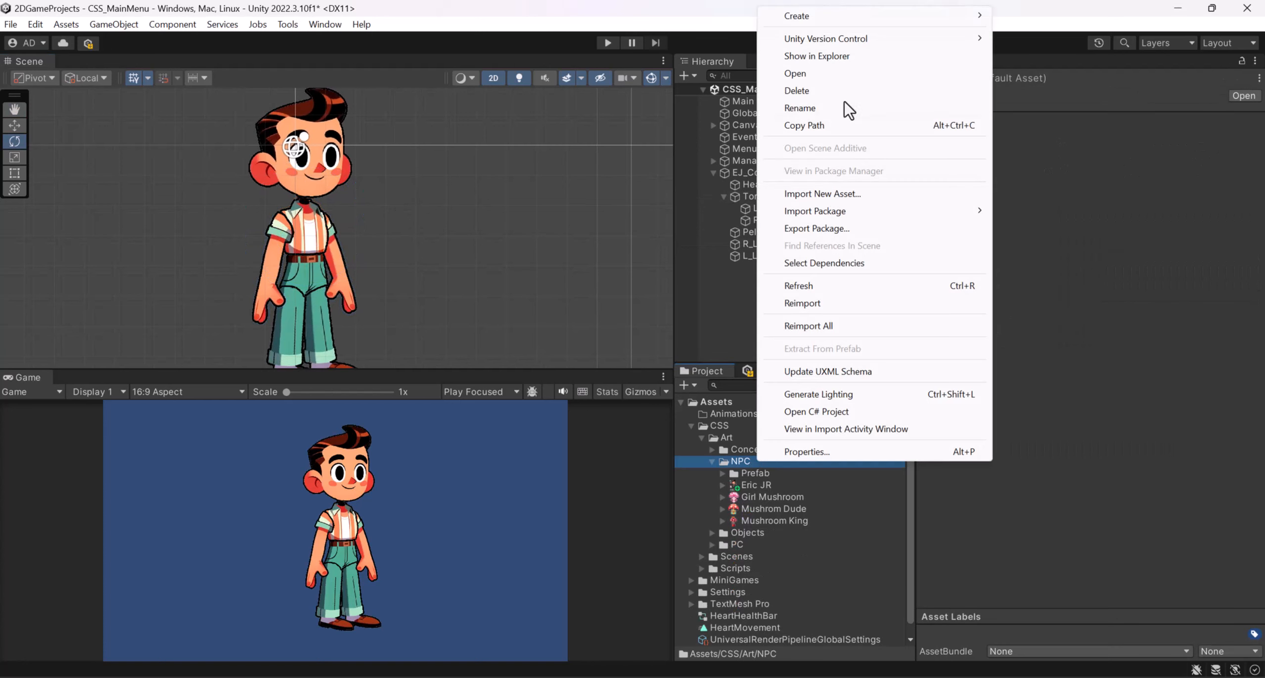
mouse_move(841, 17)
click(1018, 34)
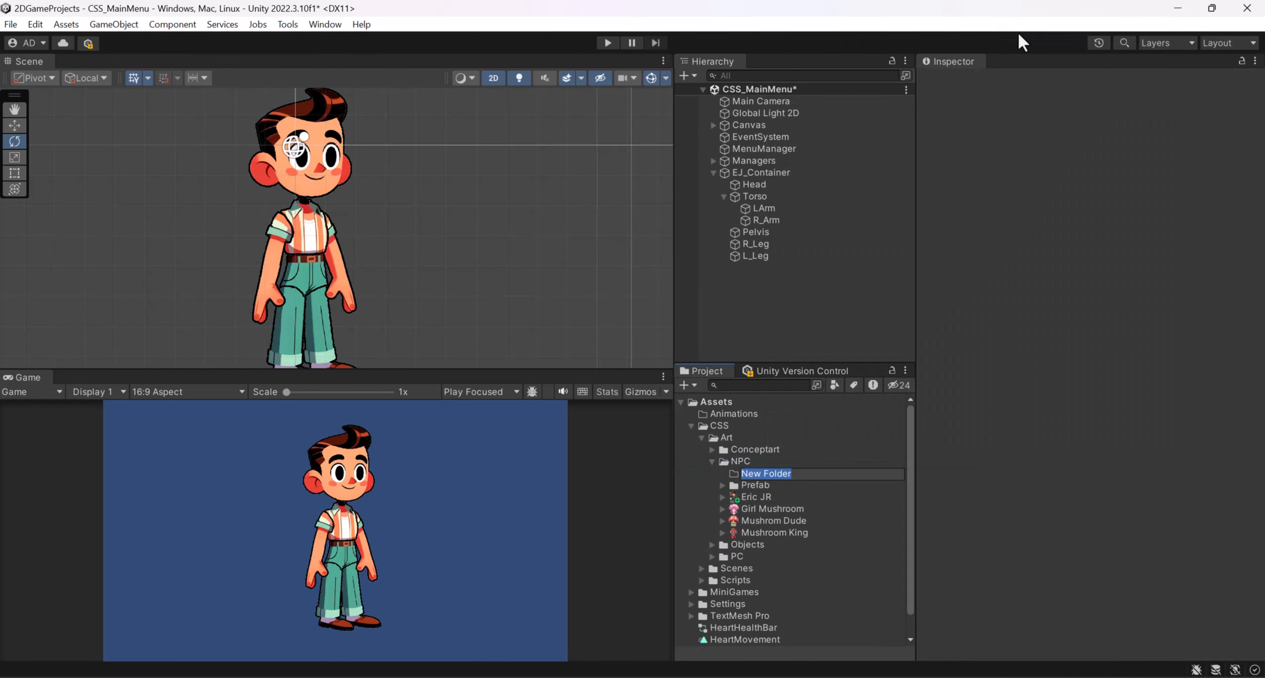
text(EJ)
key(Return)
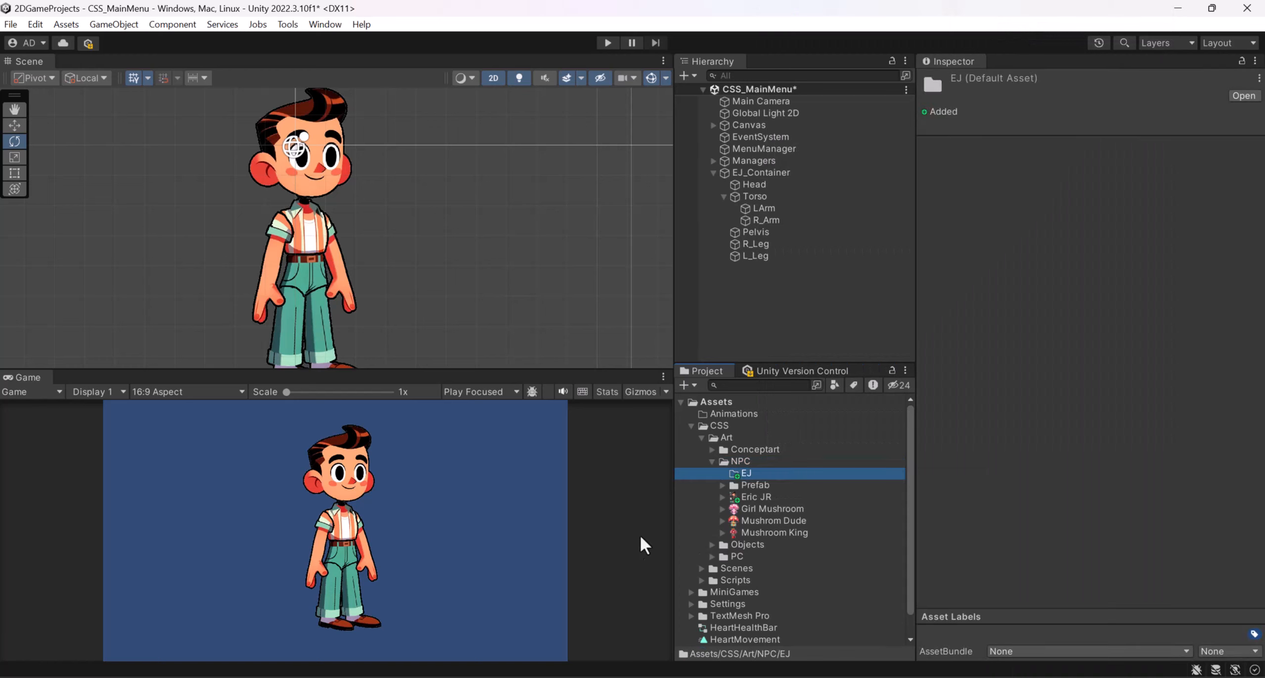
drag(751, 497, 745, 469)
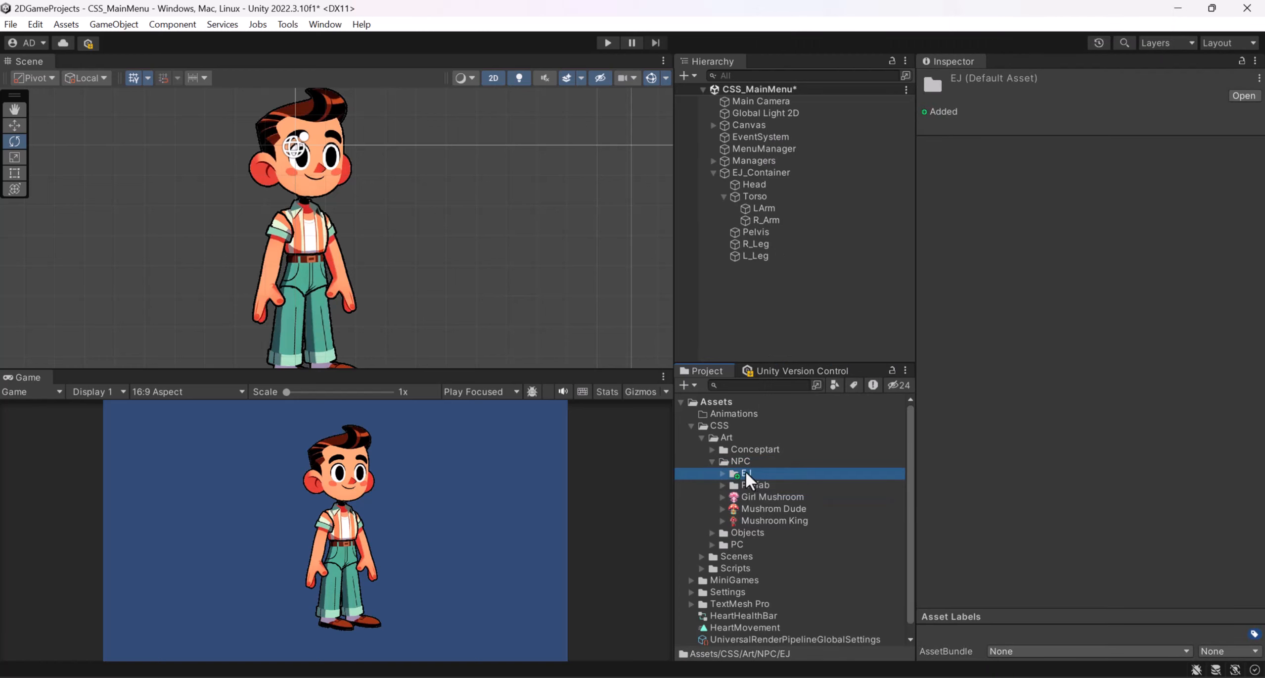
- Collapse and select EJ_Container, and open the Animation window docked beneath the Game view
click(712, 171)
click(781, 171)
click(325, 24)
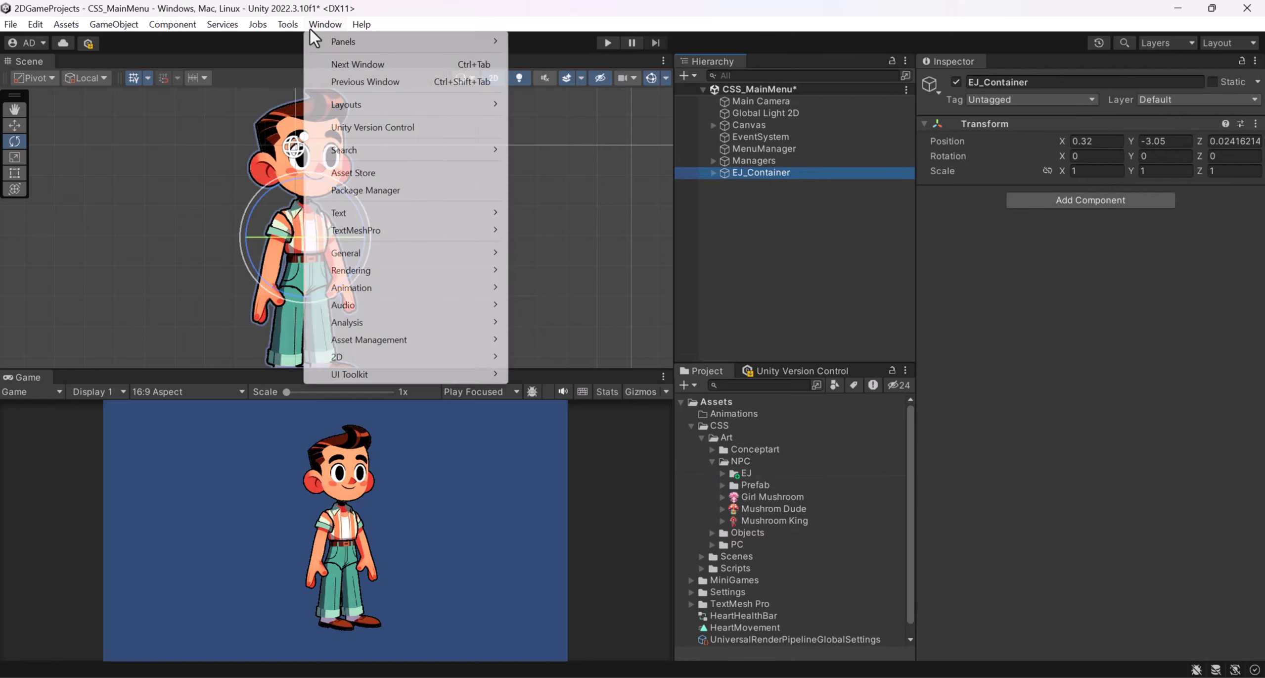
mouse_move(393, 288)
click(576, 287)
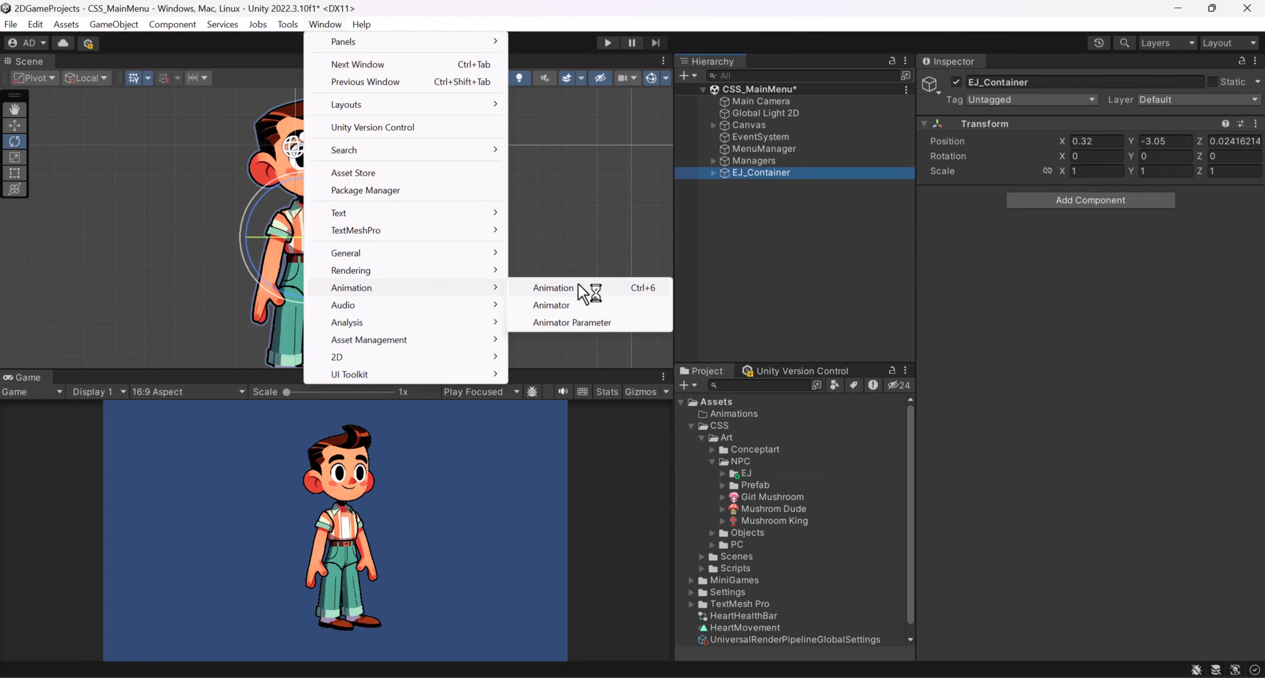
drag(121, 338, 237, 638)
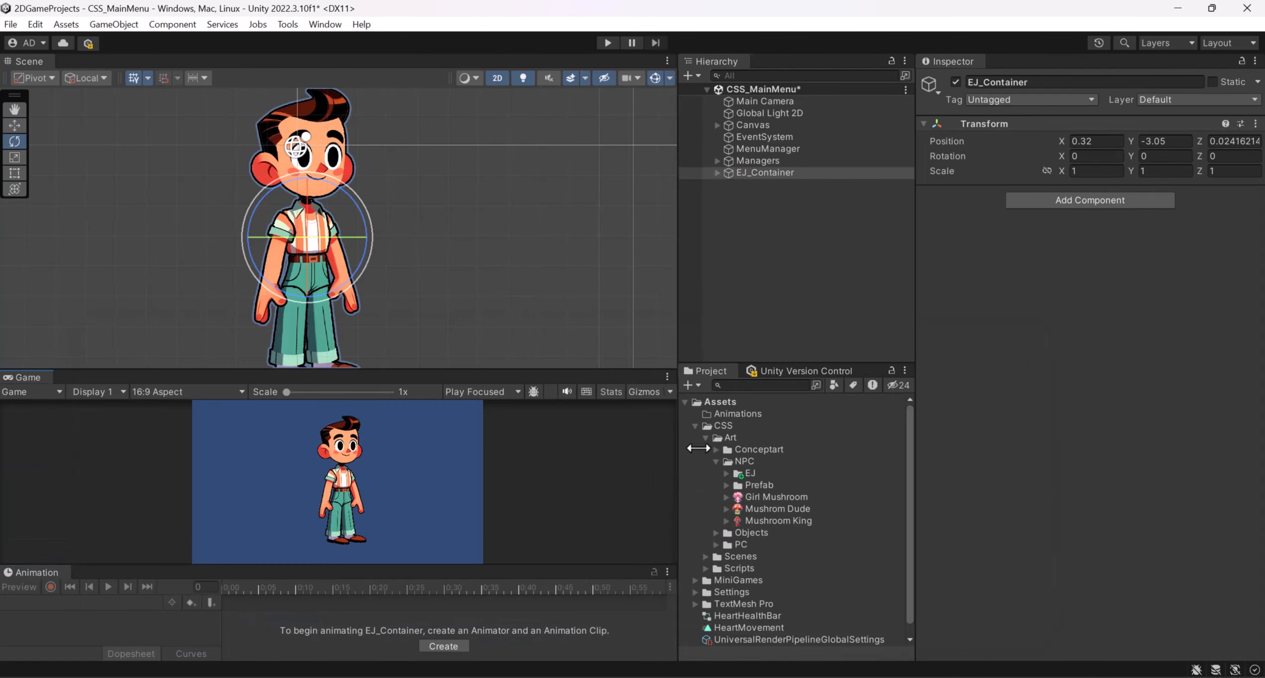
- Enlarge the Animation window and dock the Game view as a tab beside the Scene view
drag(679, 453, 834, 461)
drag(649, 566, 658, 488)
drag(603, 371, 585, 305)
middle_drag(494, 211, 531, 181)
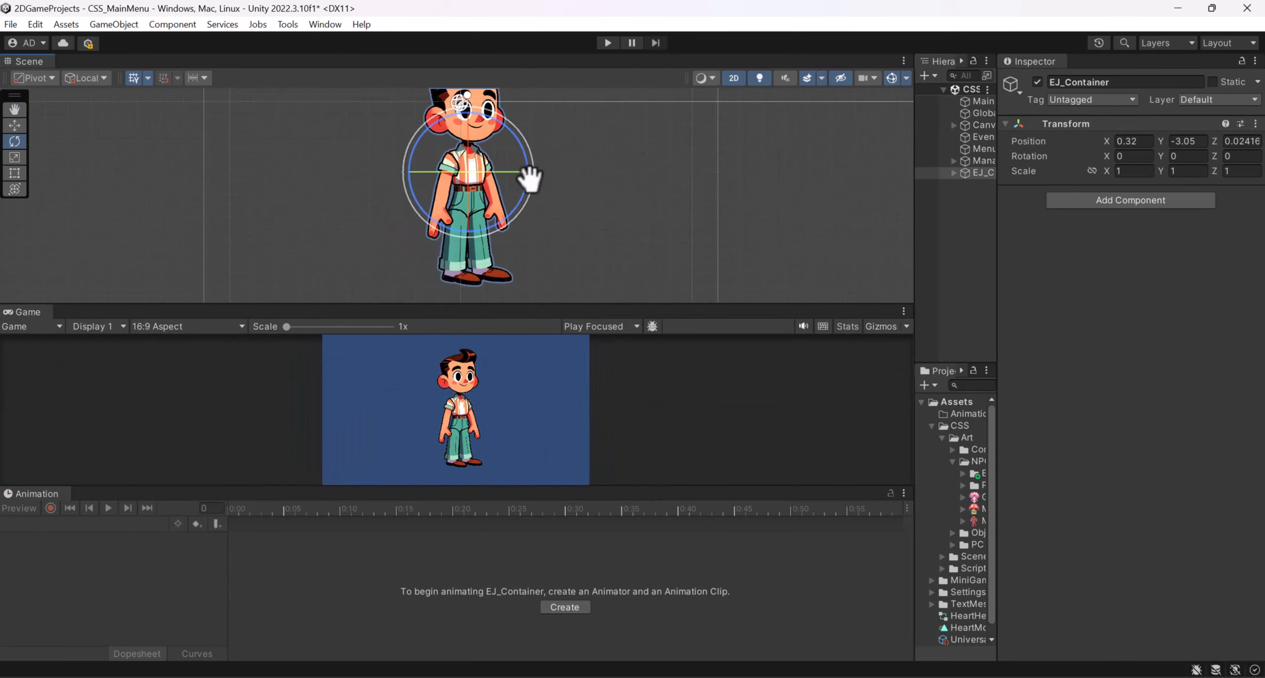
drag(31, 313, 83, 77)
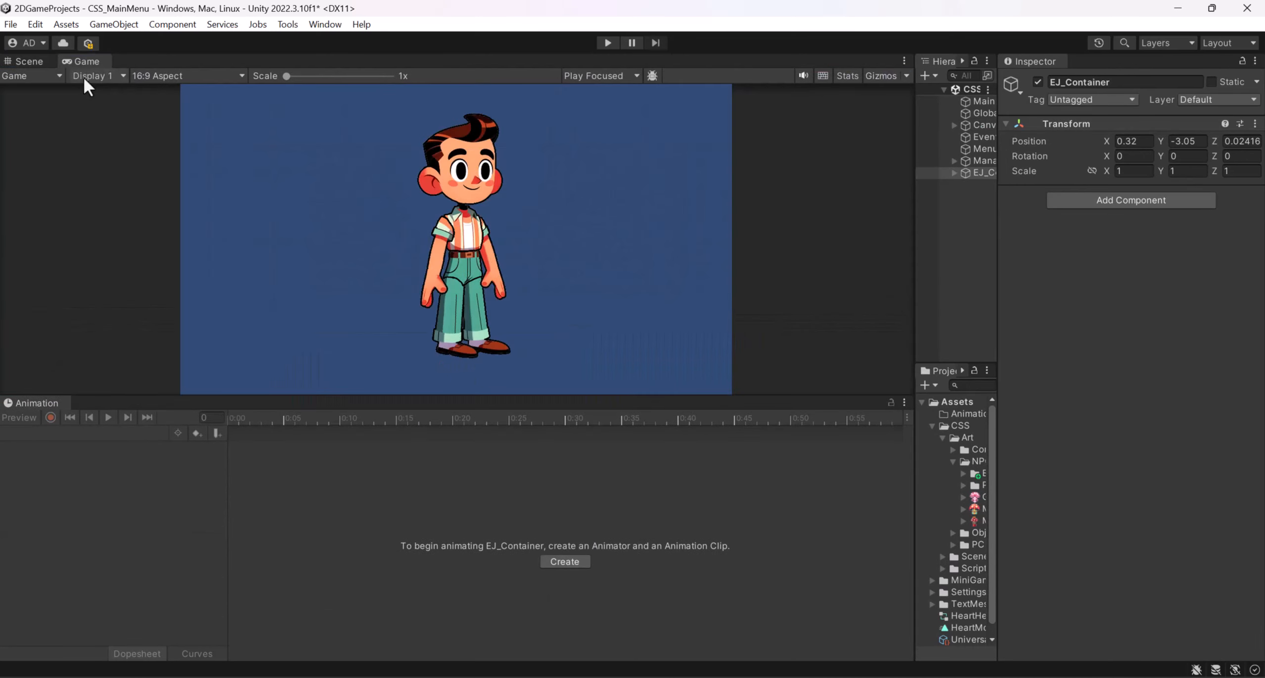
- Show the whole character in the Scene view, widen the Hierarchy and Project areas, and expand the EJ folder
click(22, 60)
middle_drag(557, 206, 551, 254)
scroll(528, 258, down, 2)
scroll(552, 255, down, 2)
middle_drag(664, 328, 647, 312)
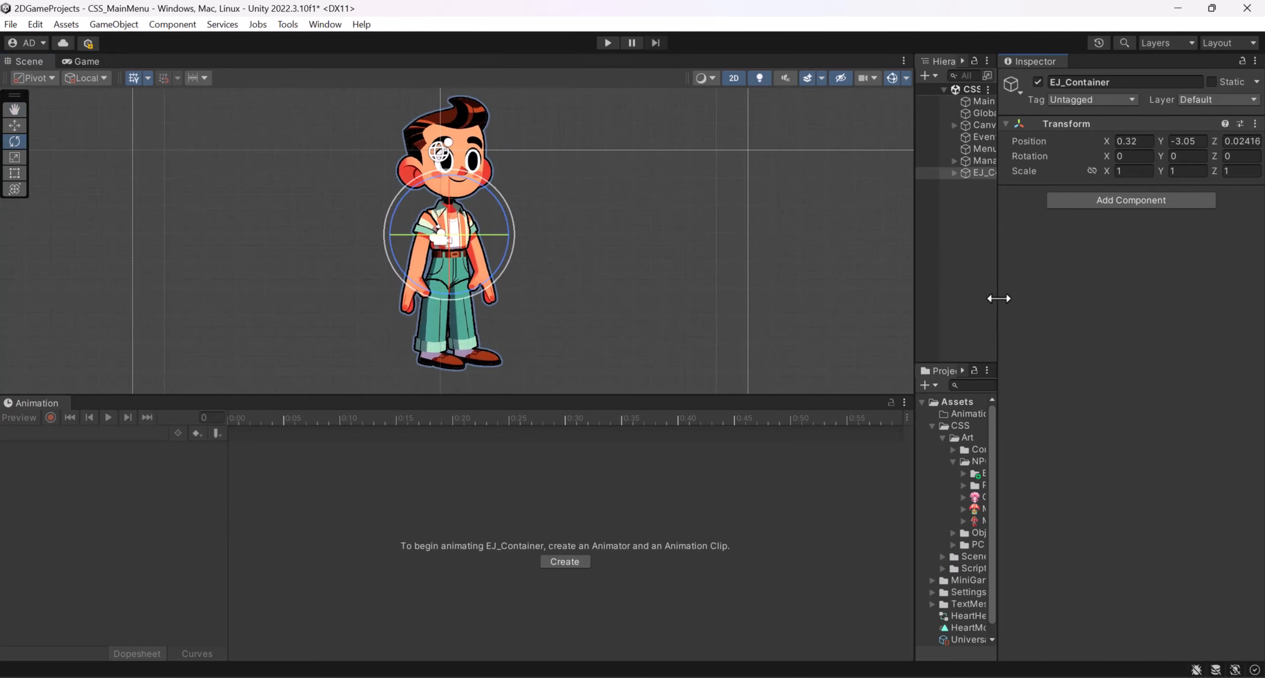
drag(999, 298, 1191, 313)
click(962, 473)
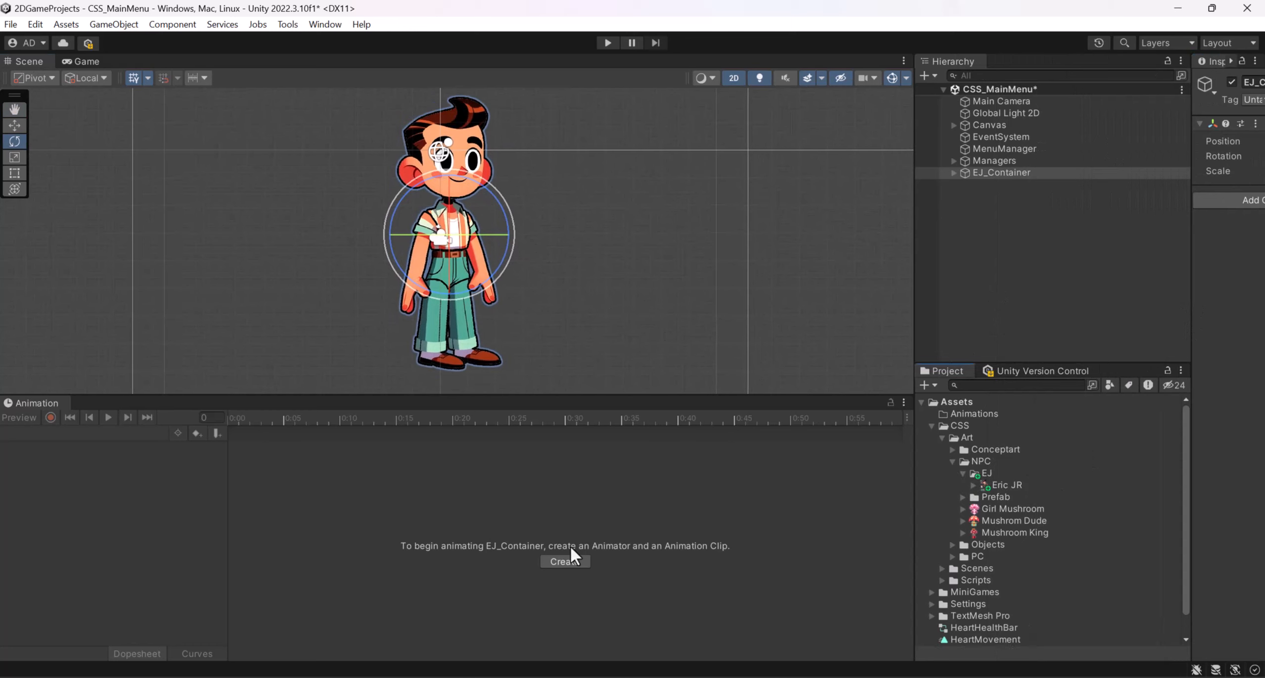
- Start a new animation clip for EJ_Container and choose Assets/CSS/Art/NPC/EJ as its save location
click(564, 562)
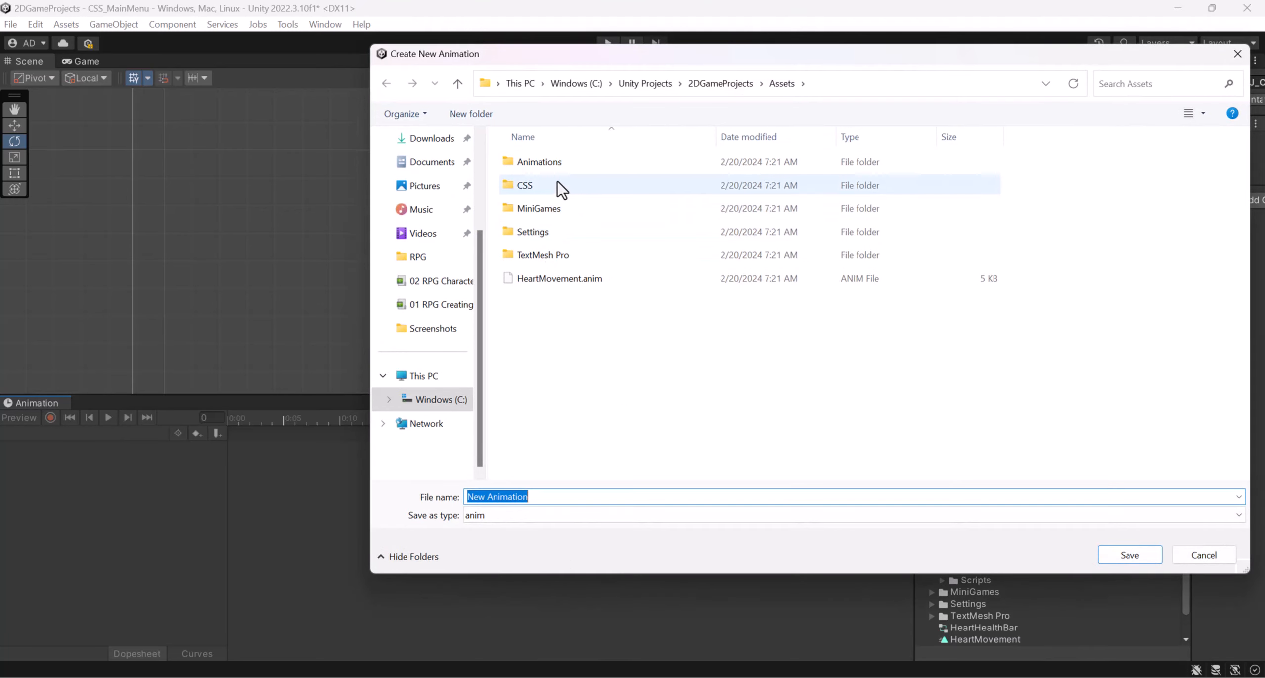
click(721, 84)
double_click(529, 185)
drag(860, 59, 691, 155)
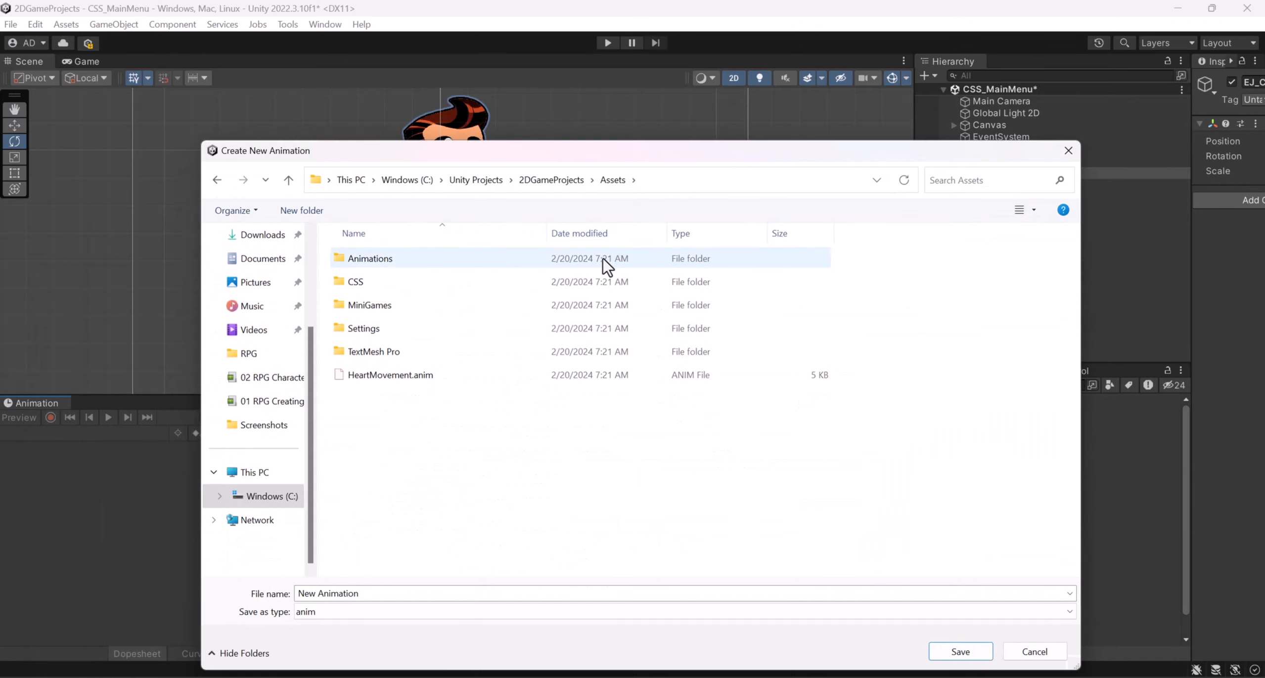
double_click(393, 283)
click(378, 265)
double_click(374, 263)
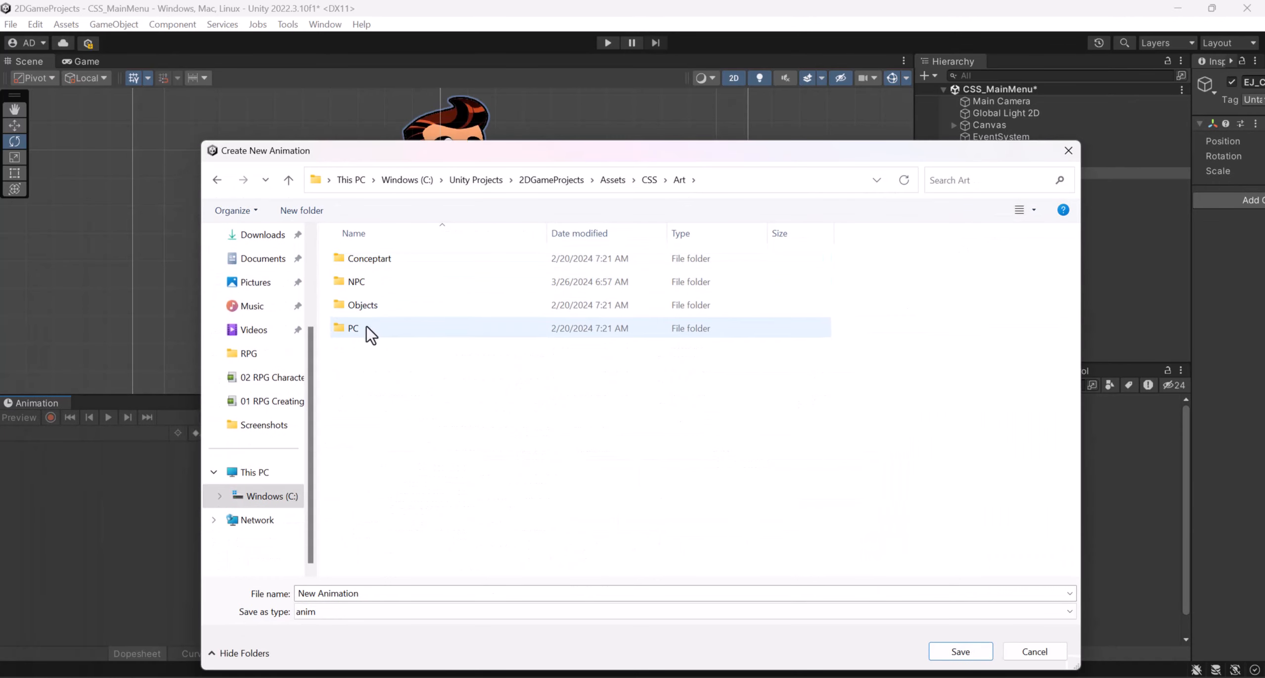
double_click(376, 285)
double_click(377, 261)
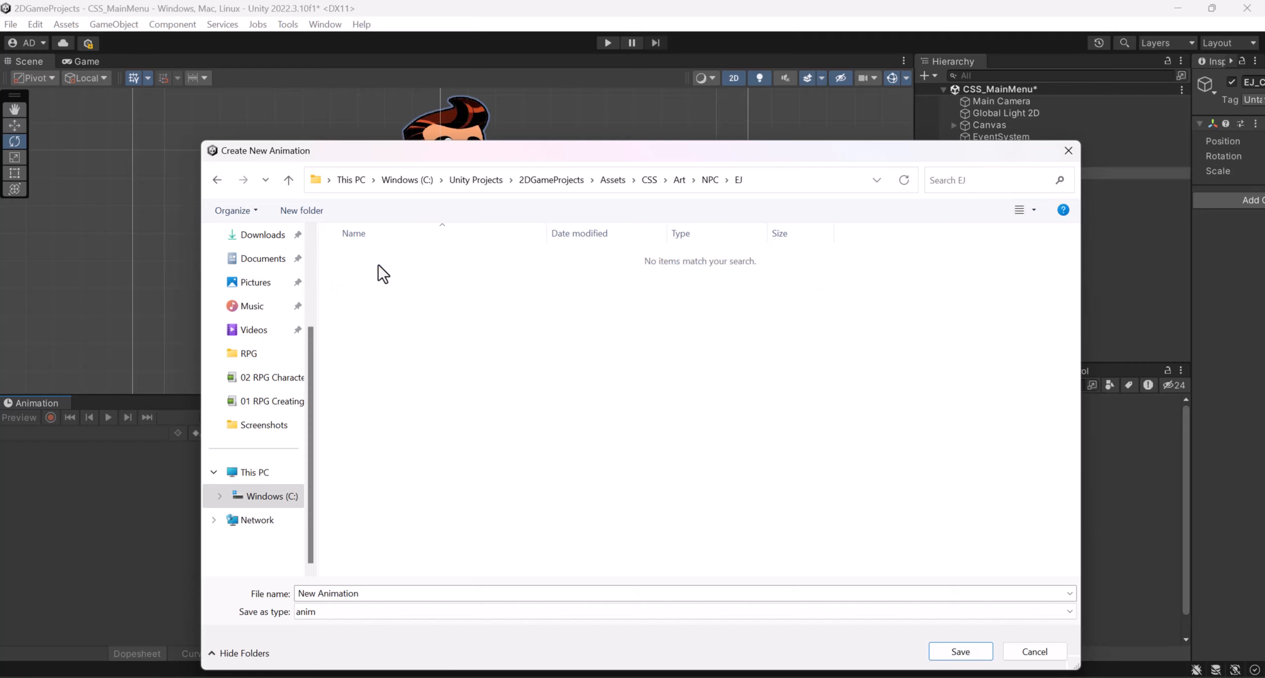
- Create a subfolder named anim in the EJ folder and save the new clip there as Idle
click(301, 210)
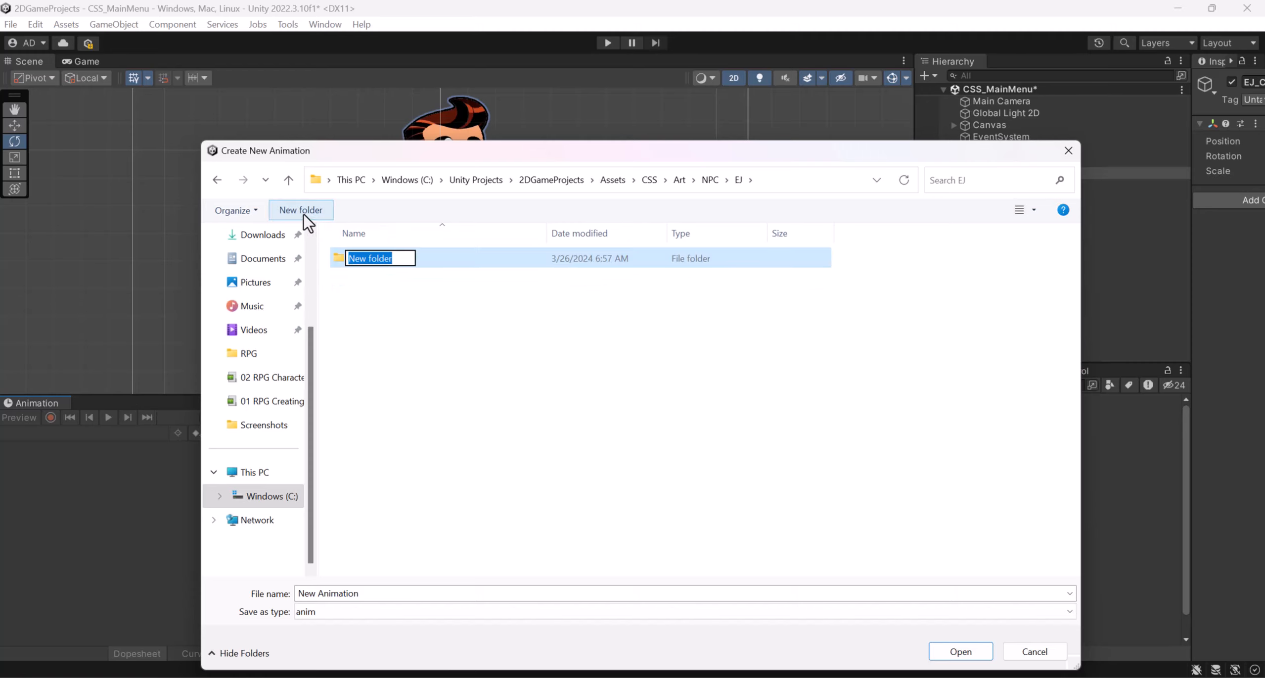
text(anim)
key(Return)
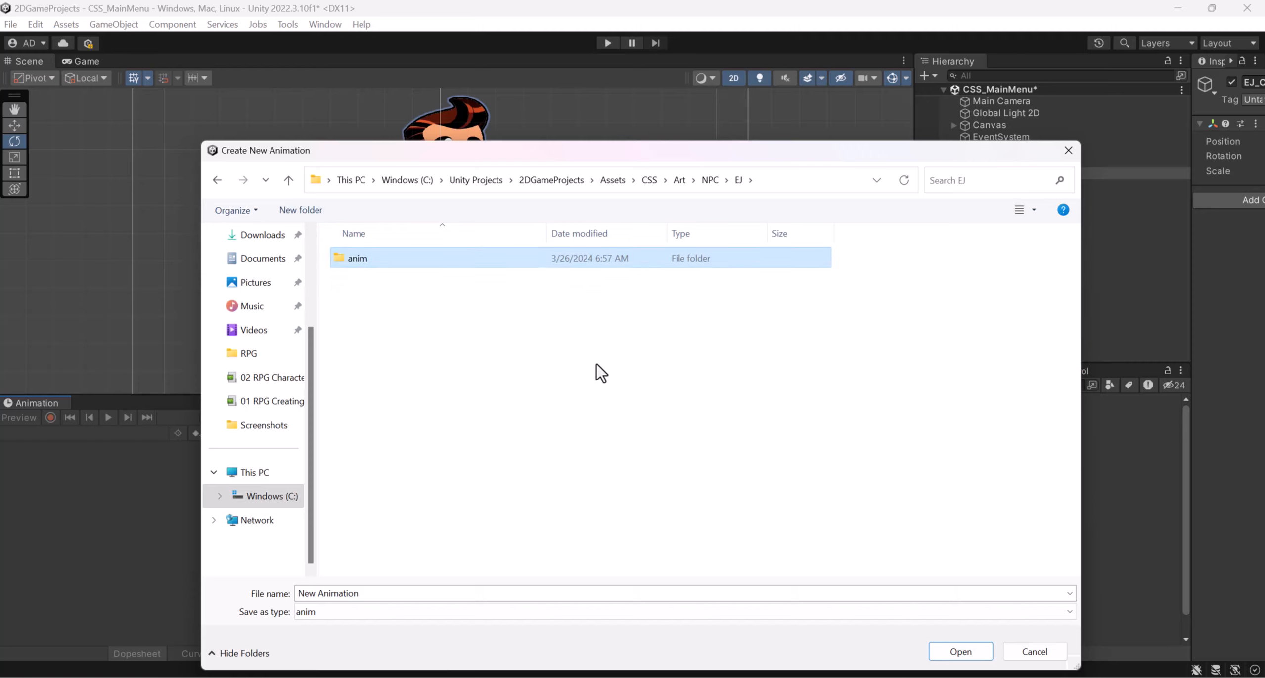
double_click(441, 264)
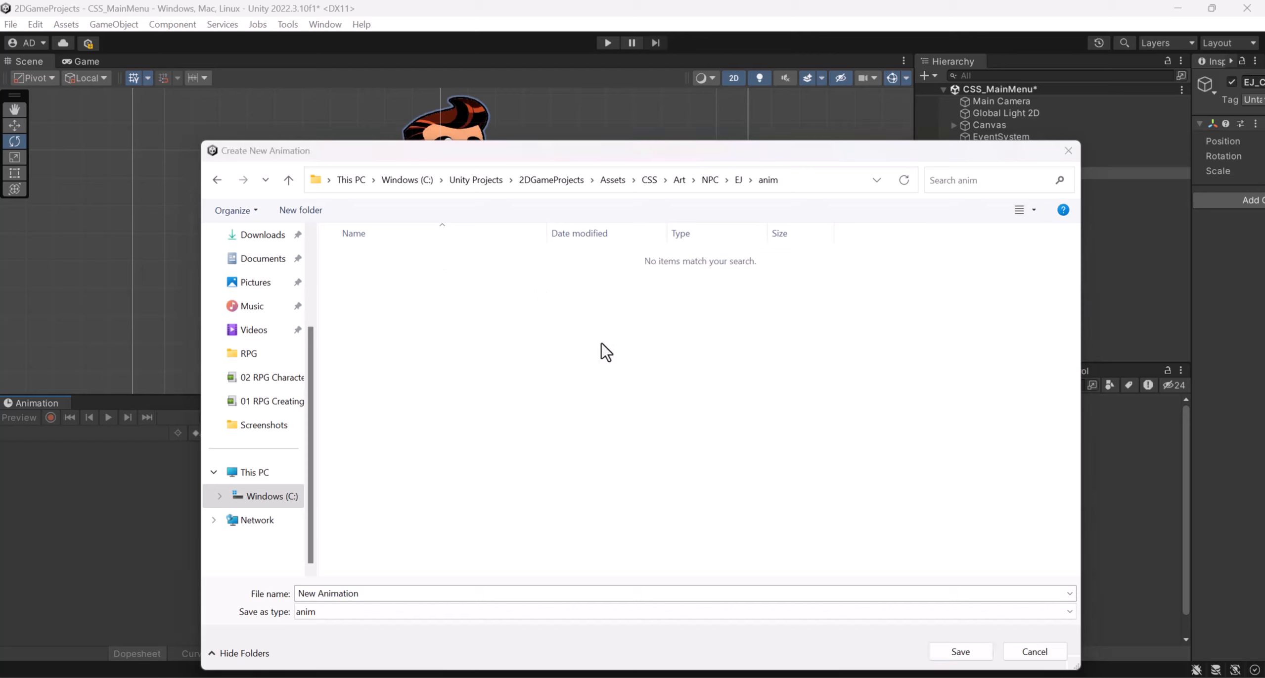
click(403, 596)
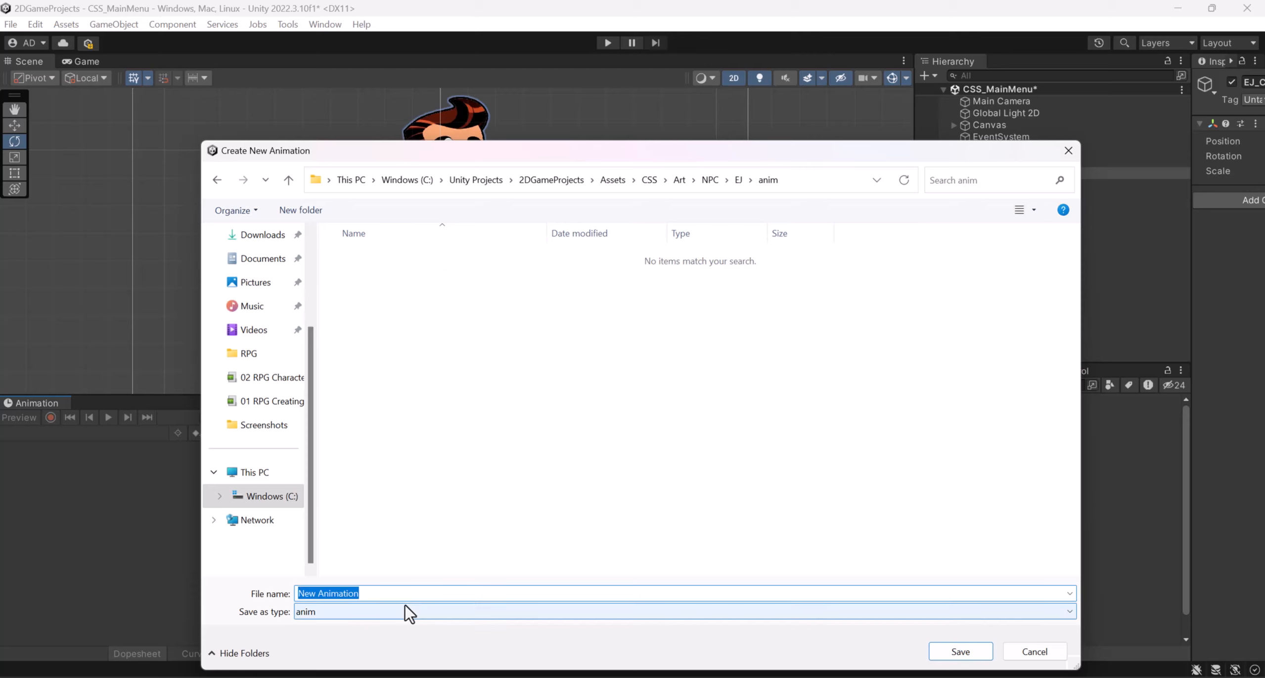
text(Idle)
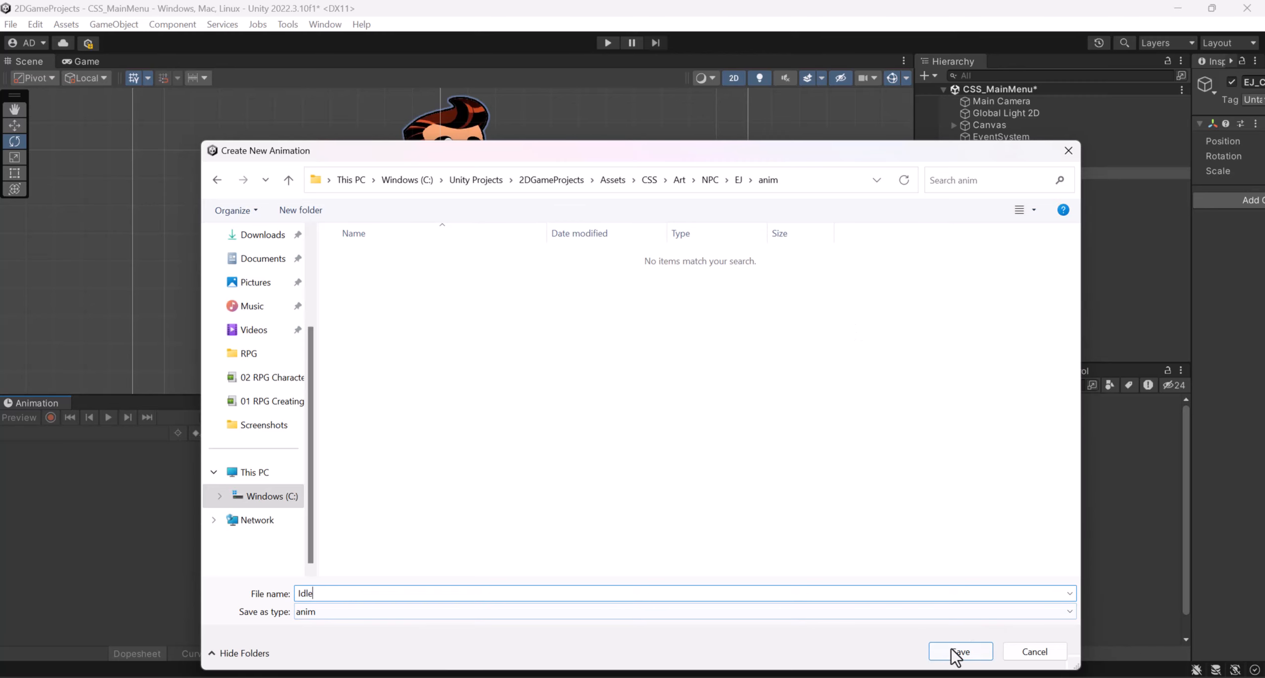
click(960, 651)
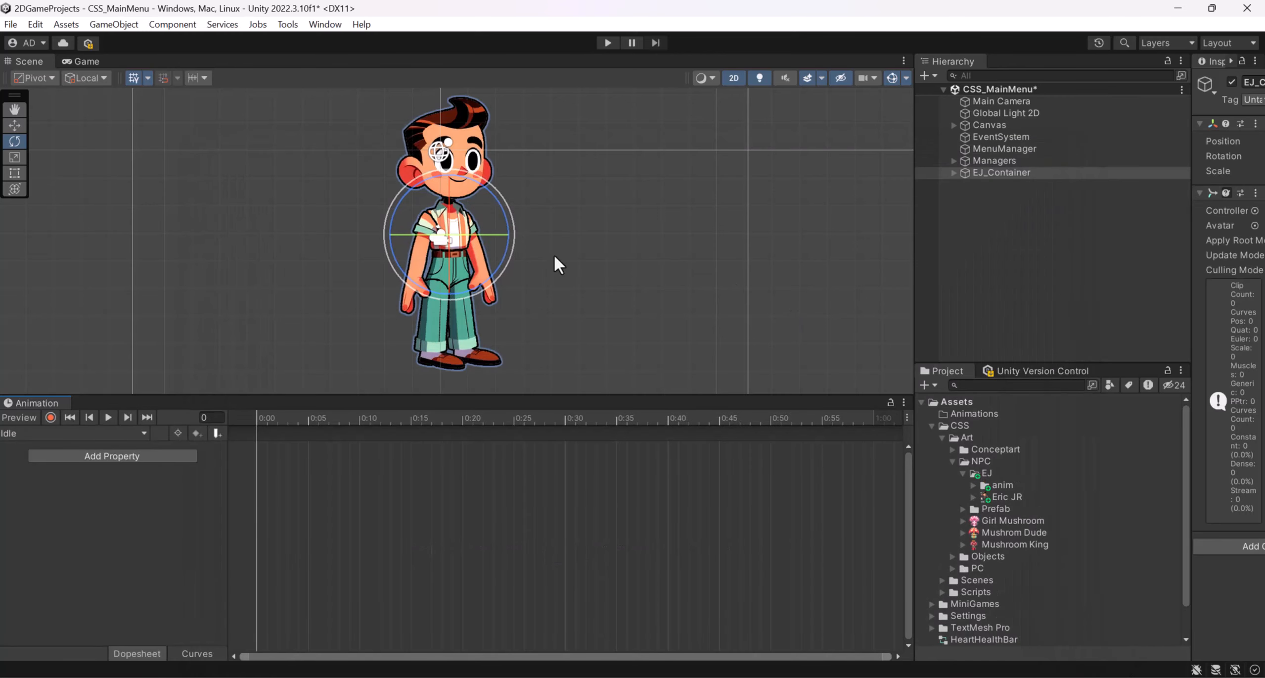
- Narrow the Scene and Animation views and widen the Inspector to show EJ_Container's Animator settings
middle_drag(618, 236, 621, 246)
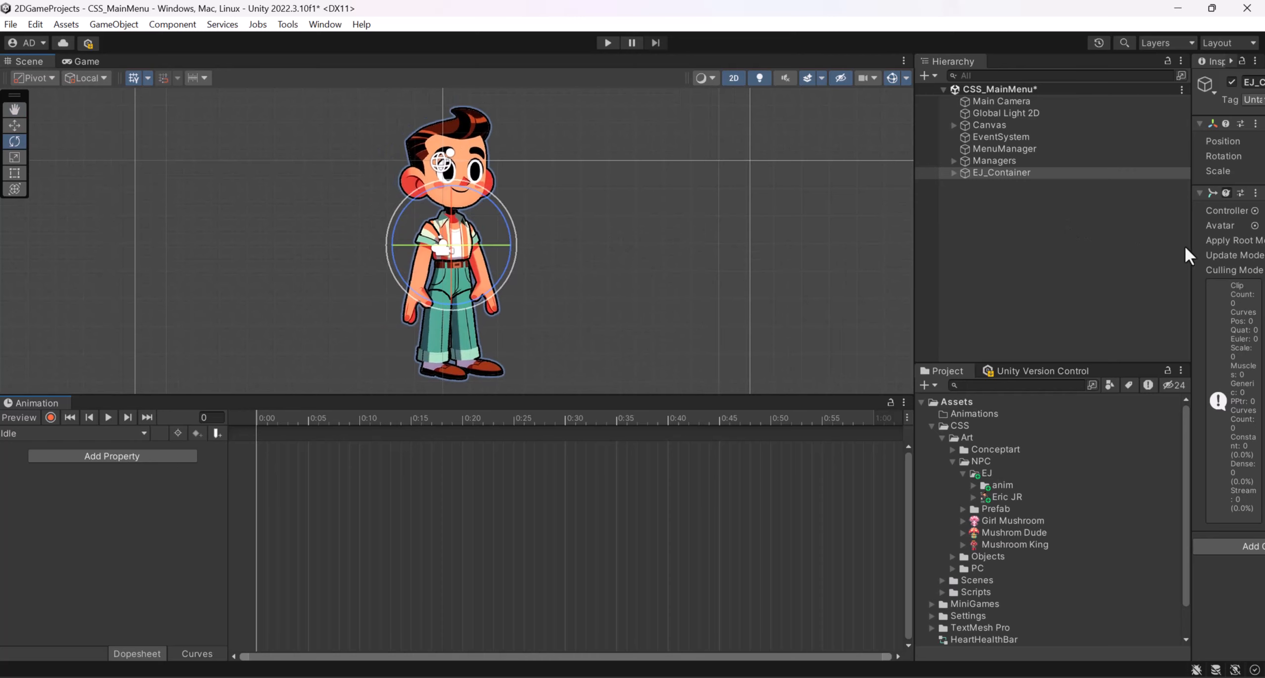
drag(1190, 246, 1129, 252)
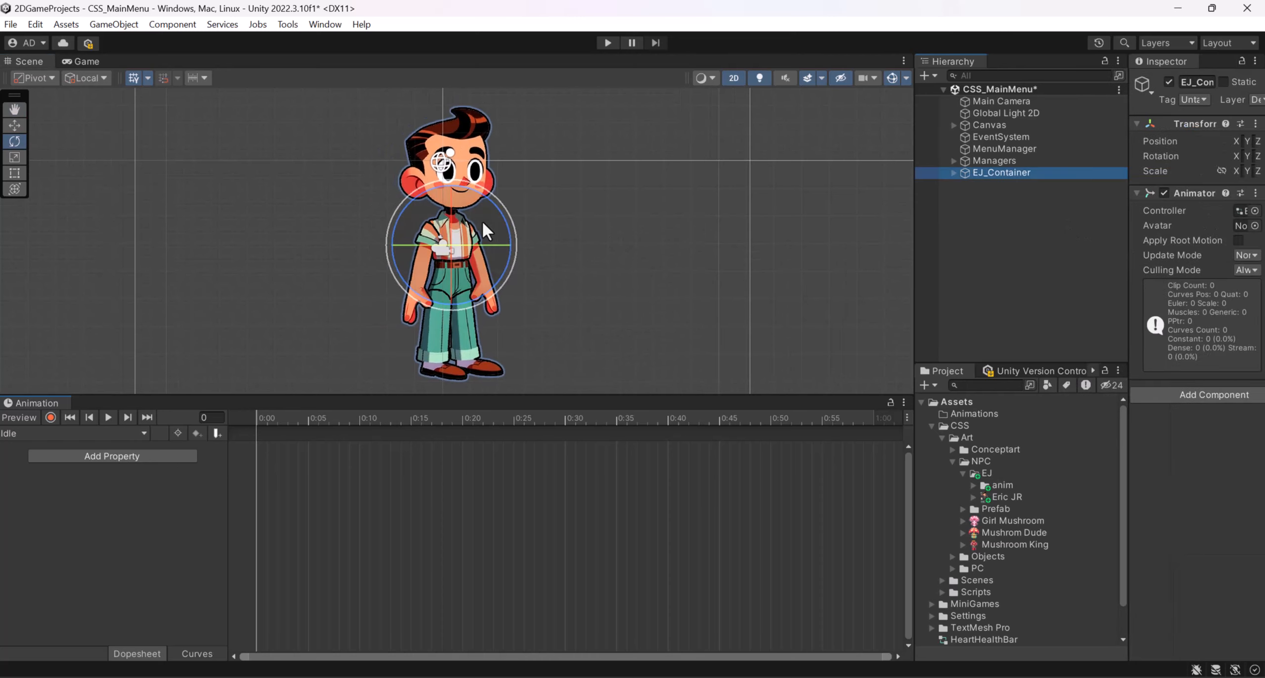
drag(913, 239, 824, 240)
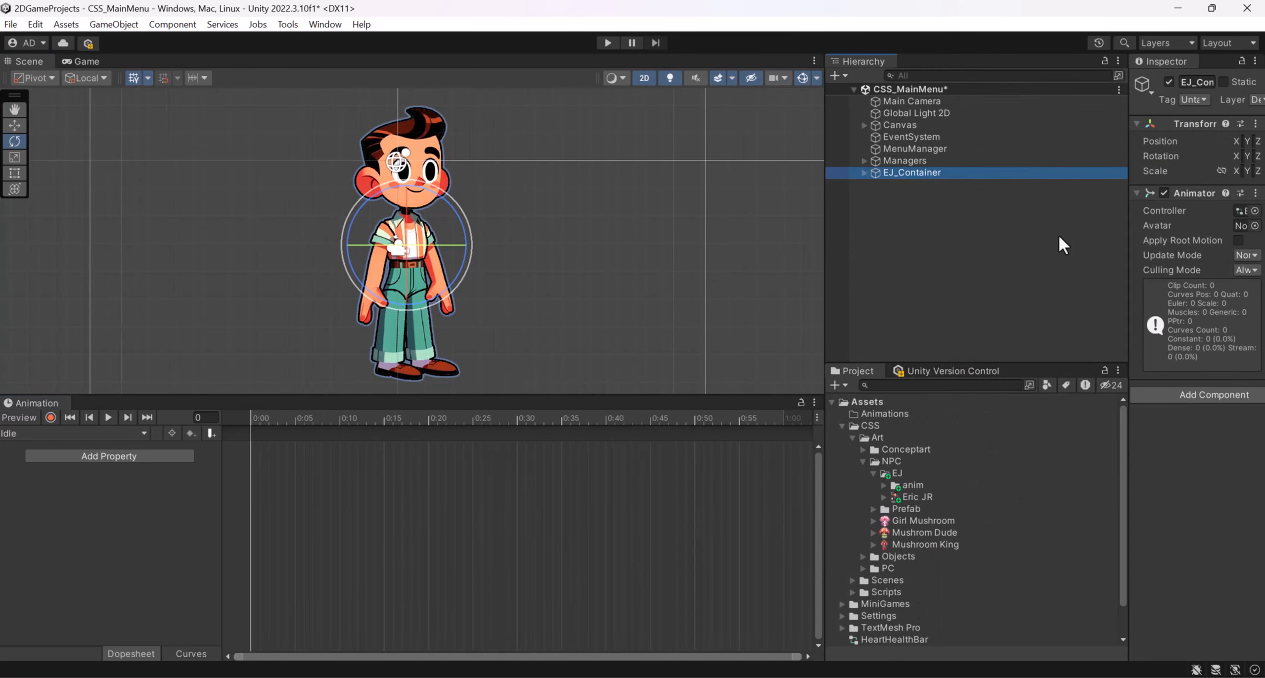
drag(1129, 254, 1056, 258)
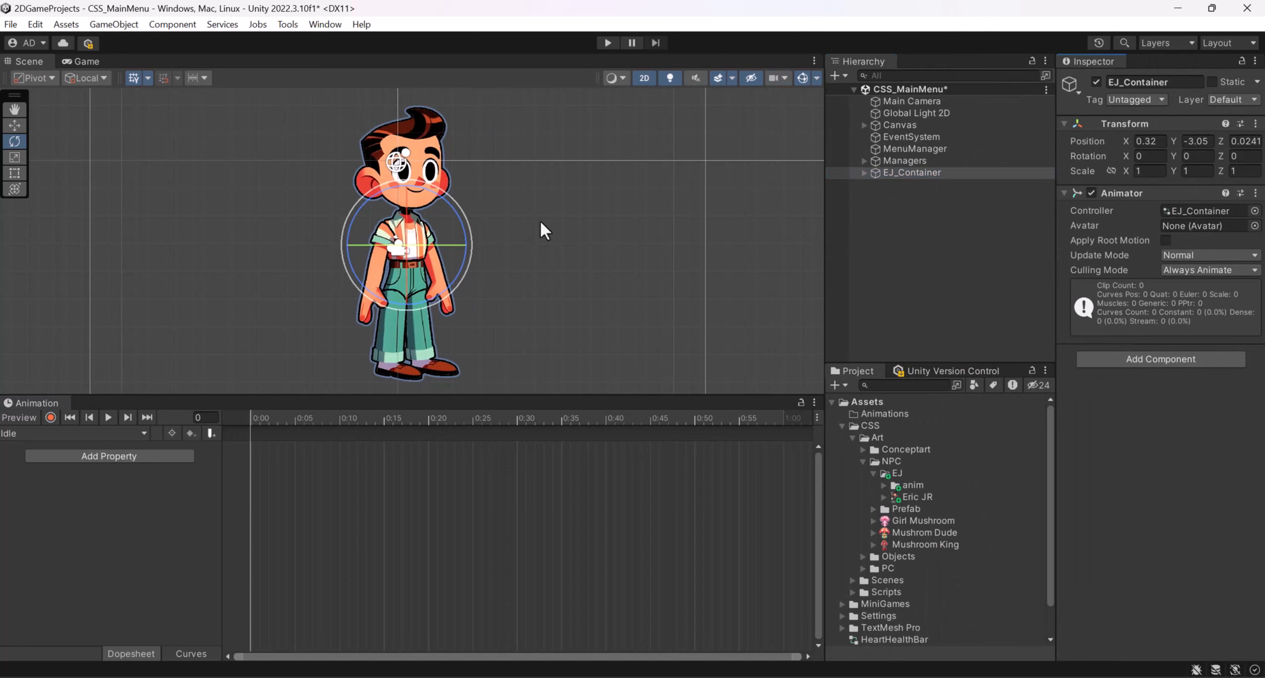